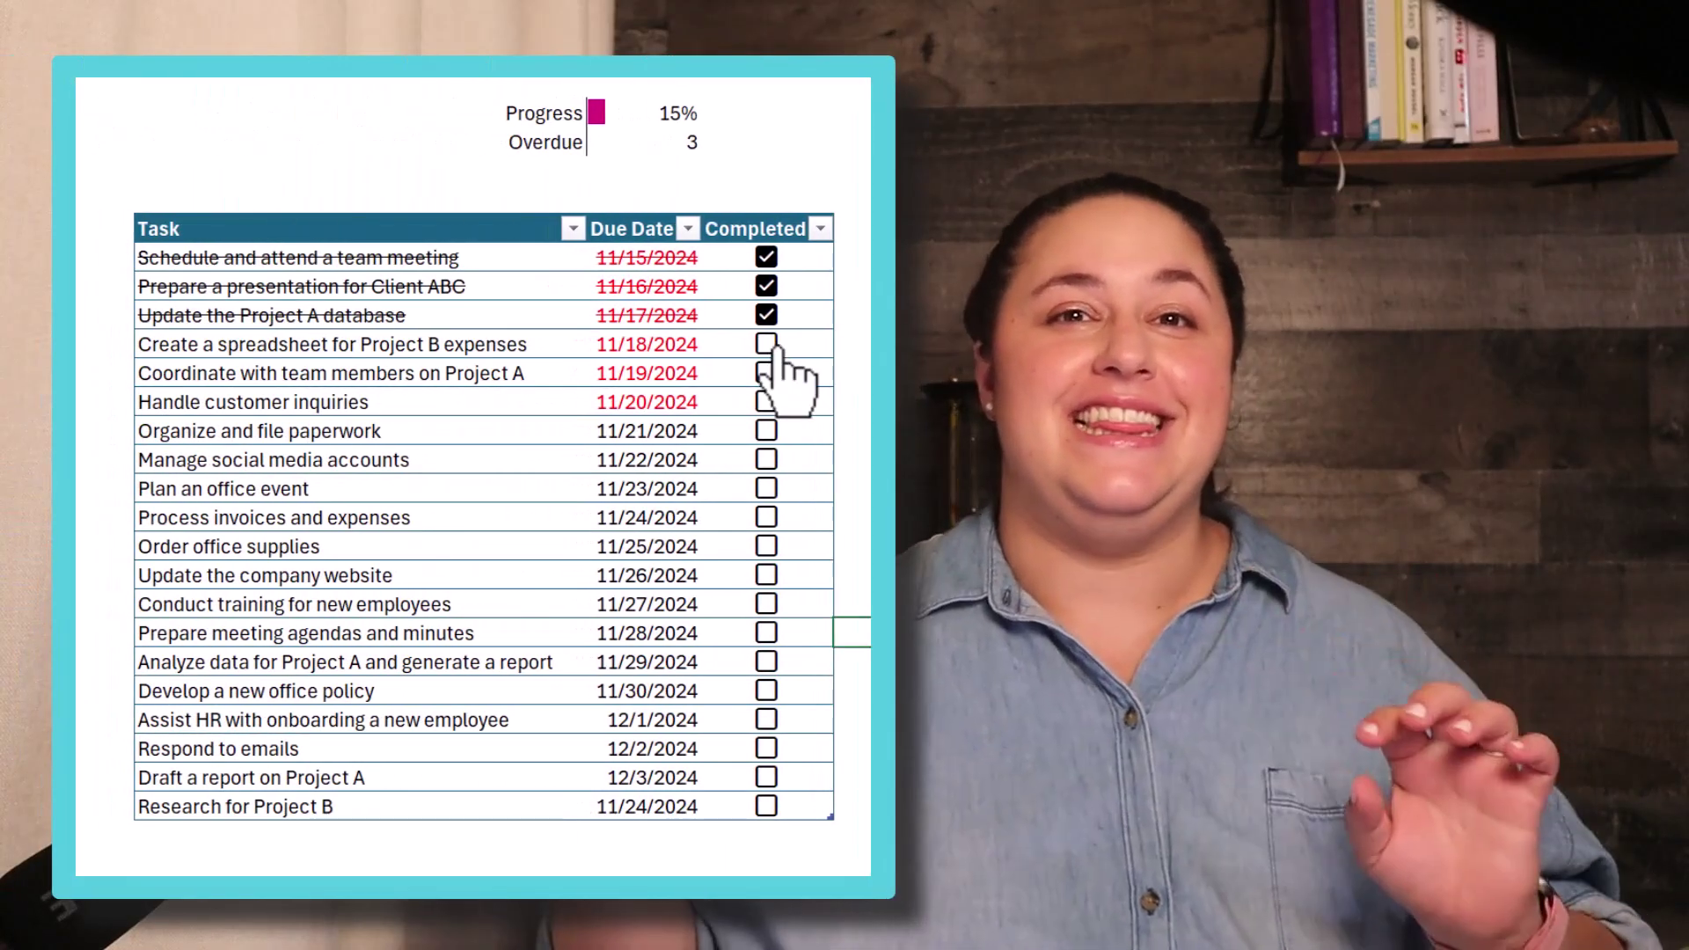
- Tick the Completed boxes for Project B expenses, Project A coordination and Handle customer inquiries
left_click(774, 345)
left_click(767, 373)
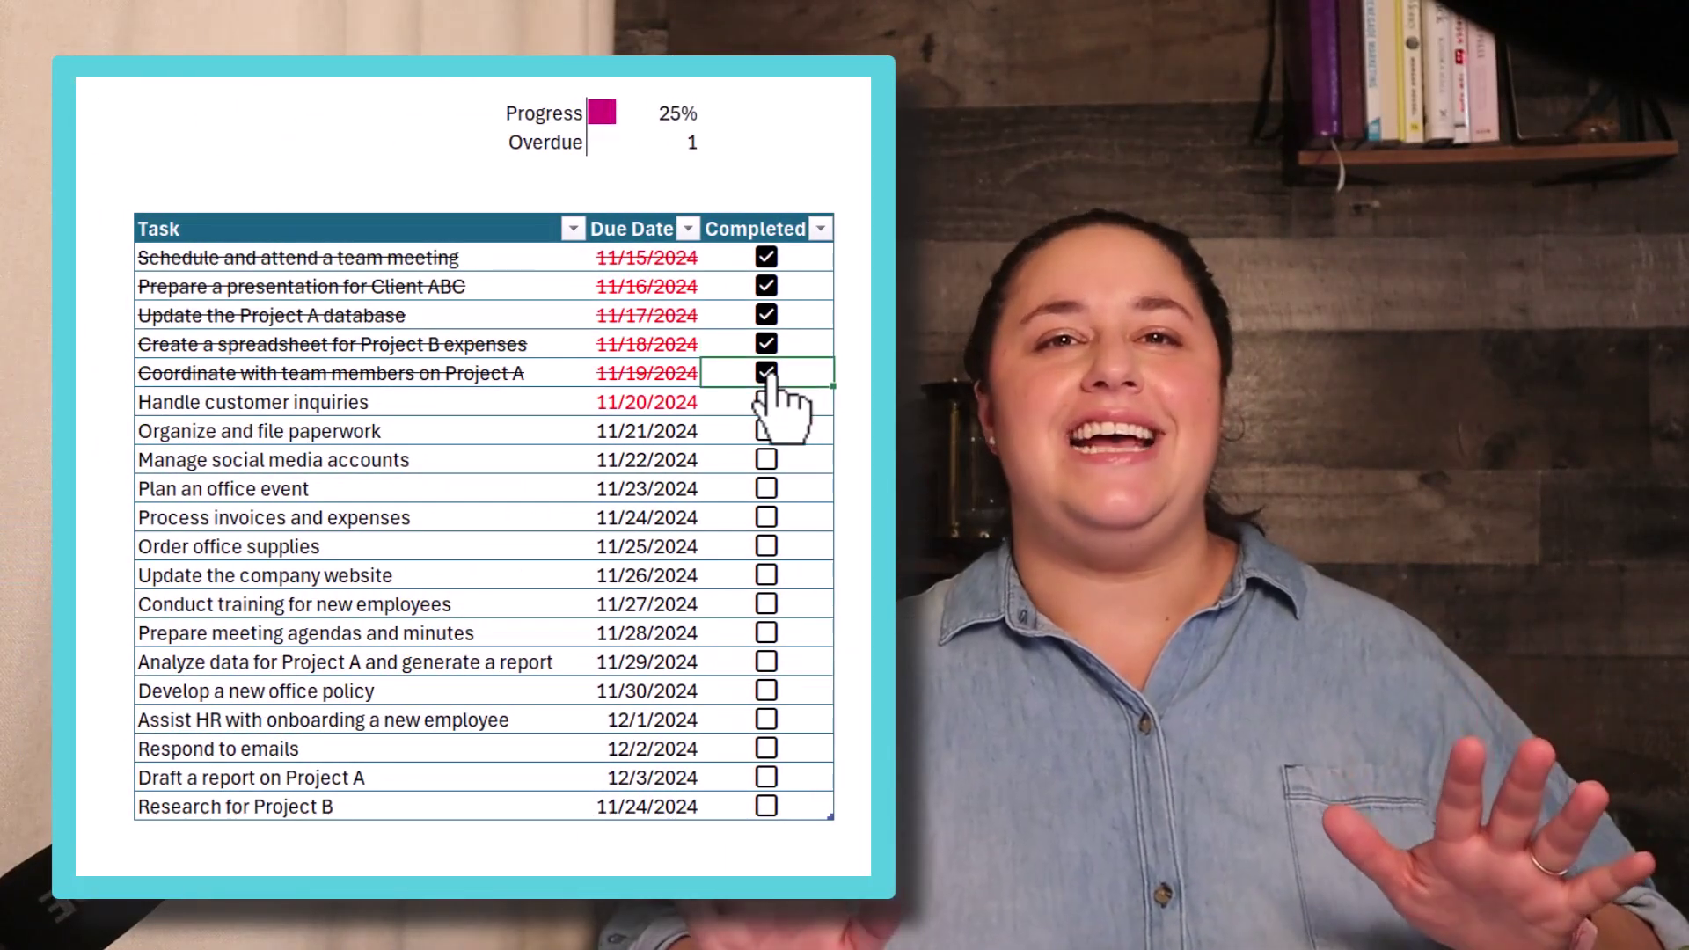
left_click(772, 402)
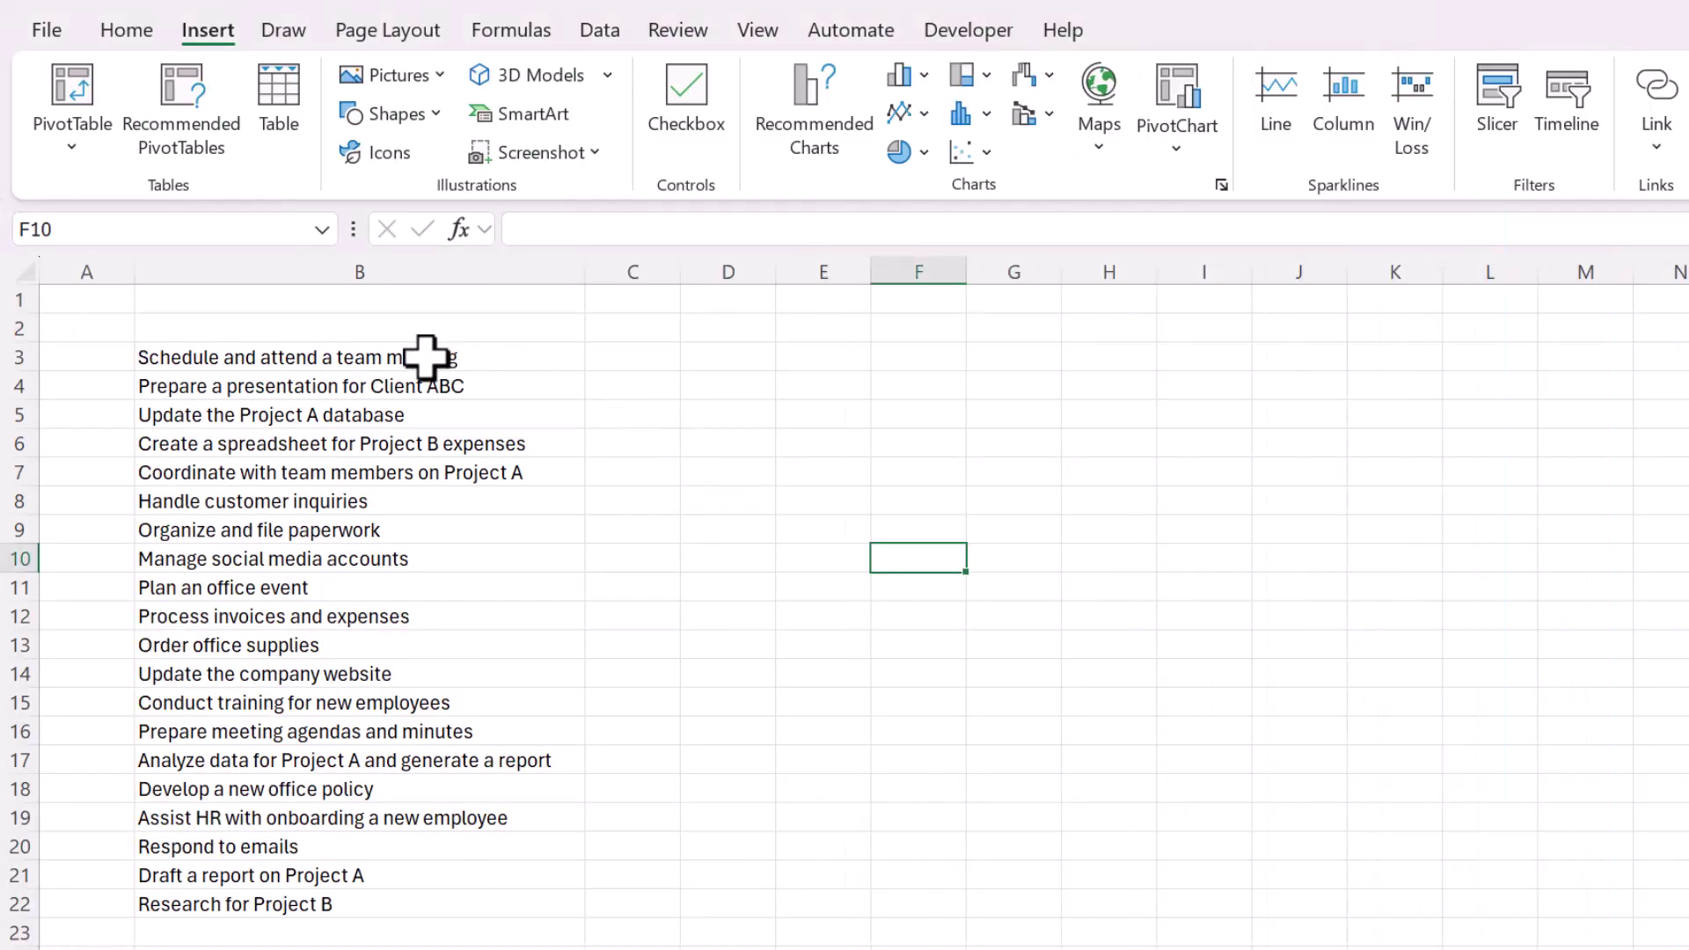
- Enter the headings Task, Due Date and Completed in cells B2, C2 and D2
left_click_drag(425, 357, 440, 906)
left_click(359, 271)
left_click(266, 352)
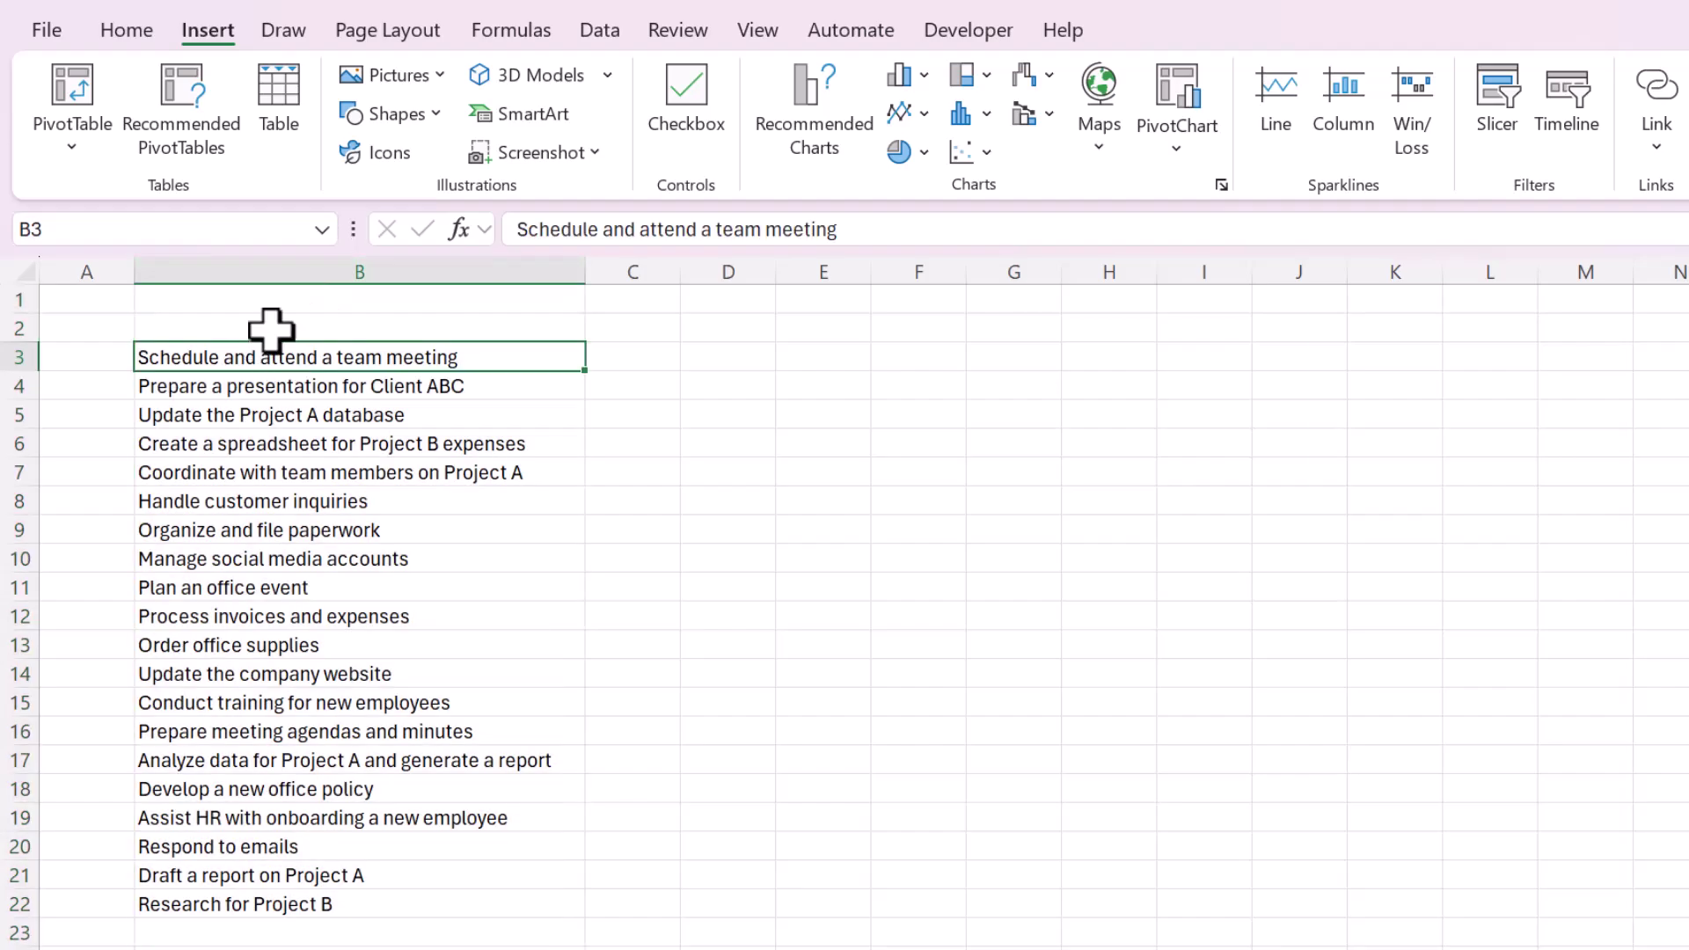
left_click(271, 329)
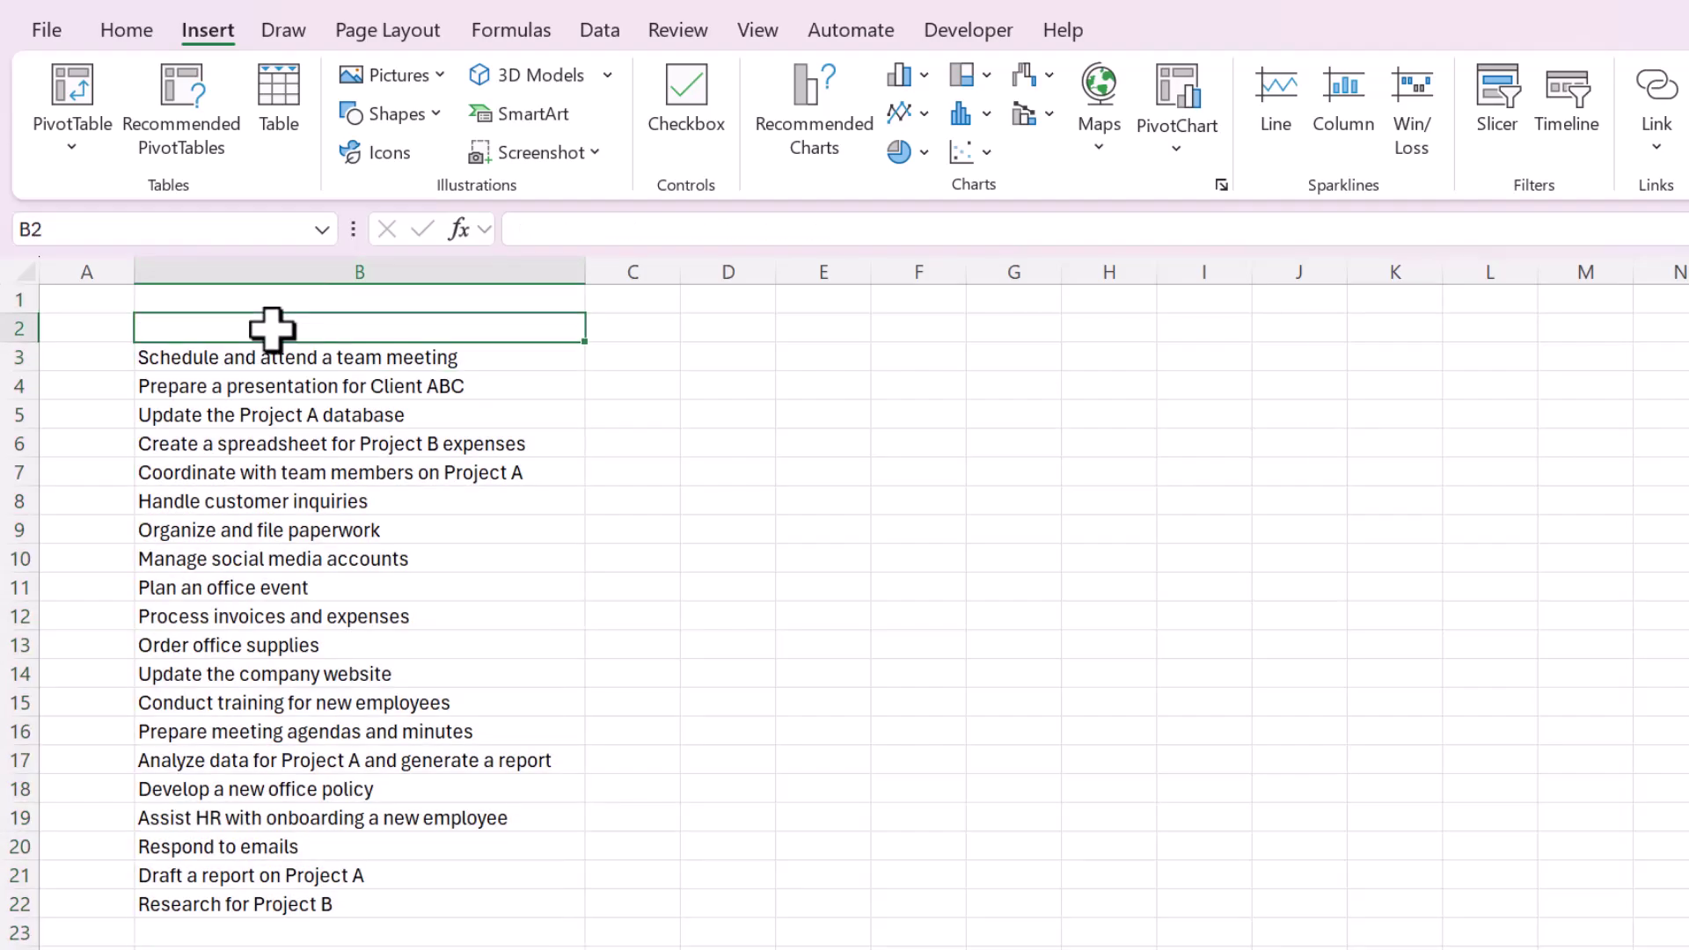
type("Task")
key("Tab")
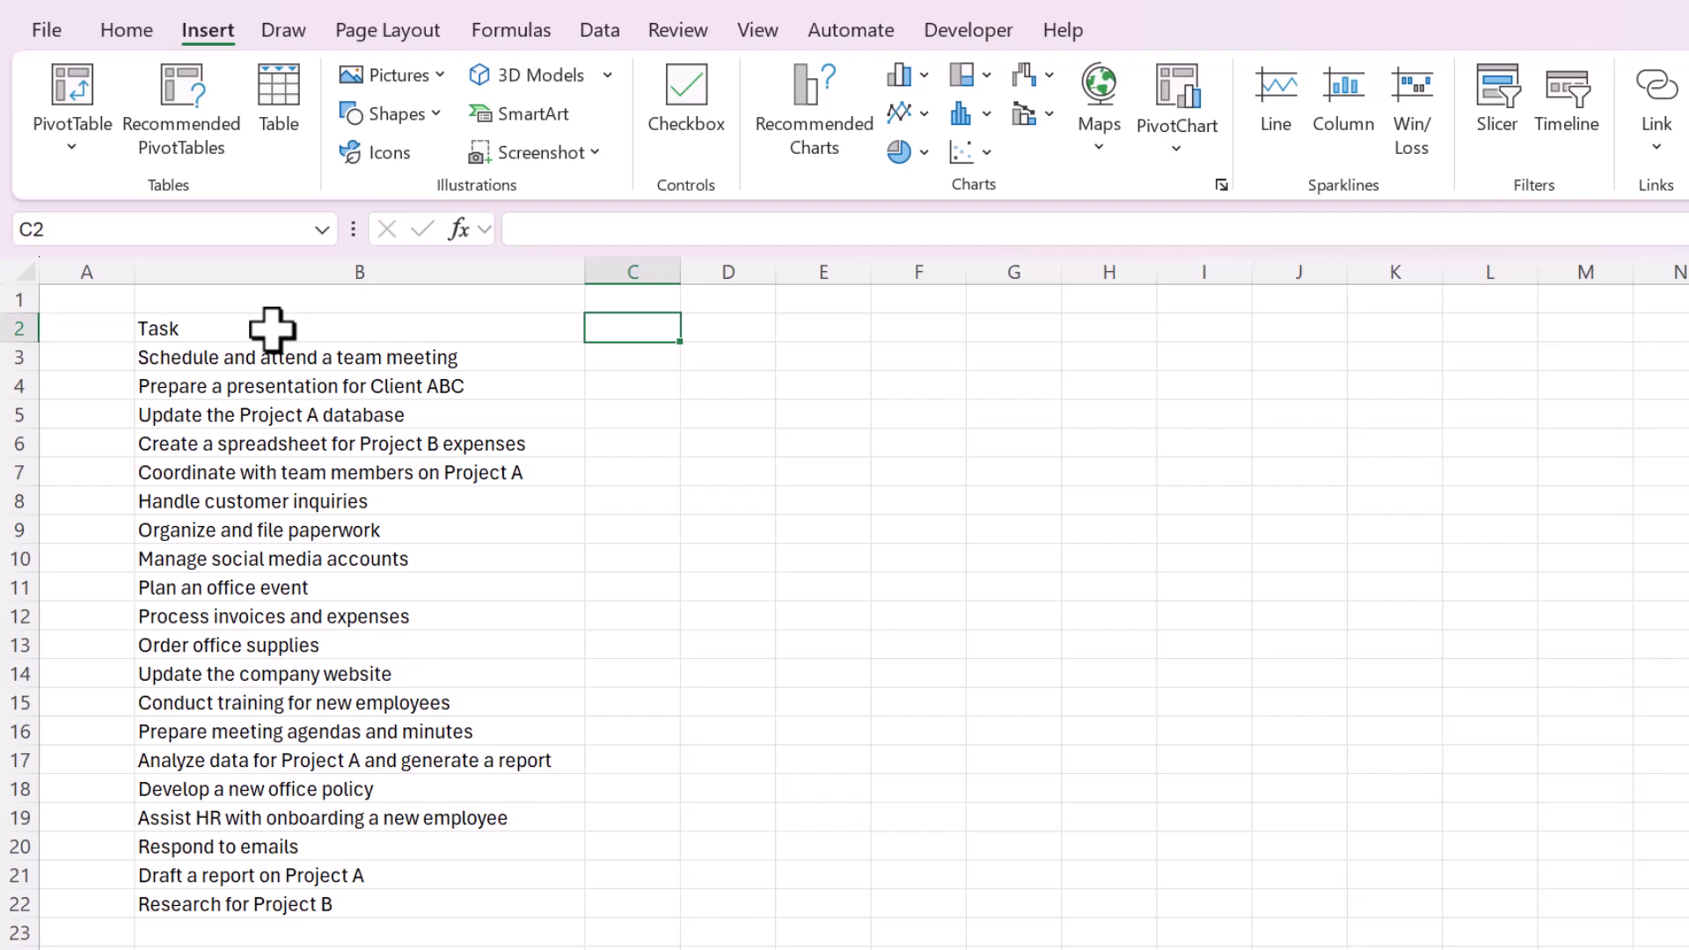
type("Due Date")
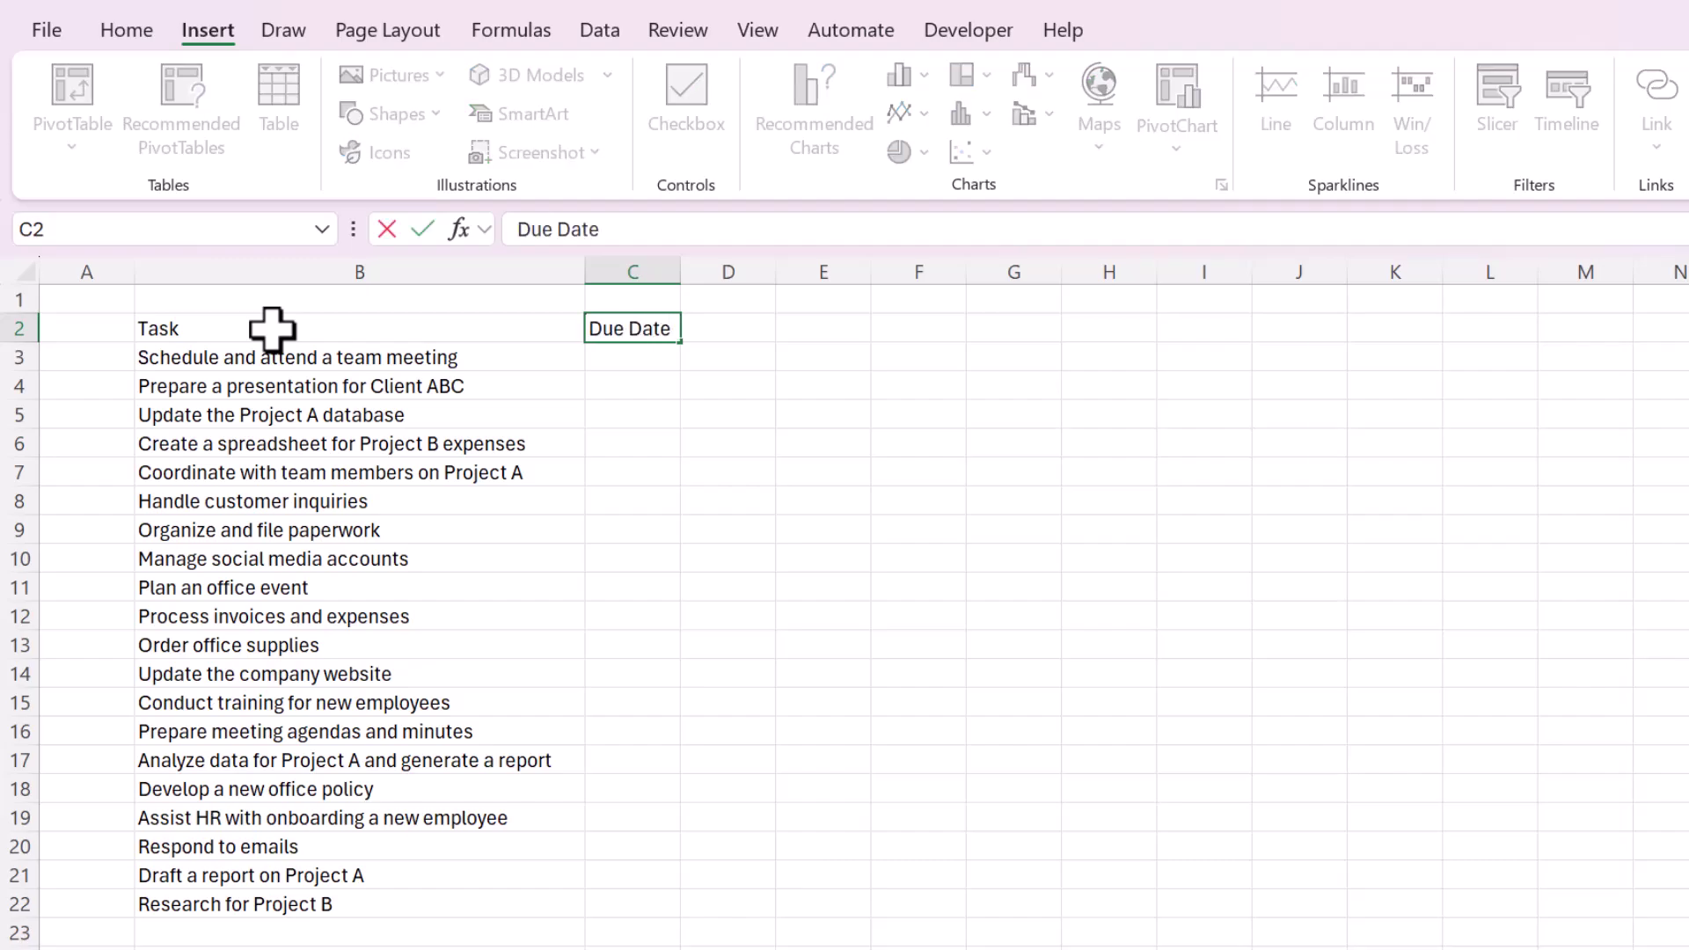
key("Tab")
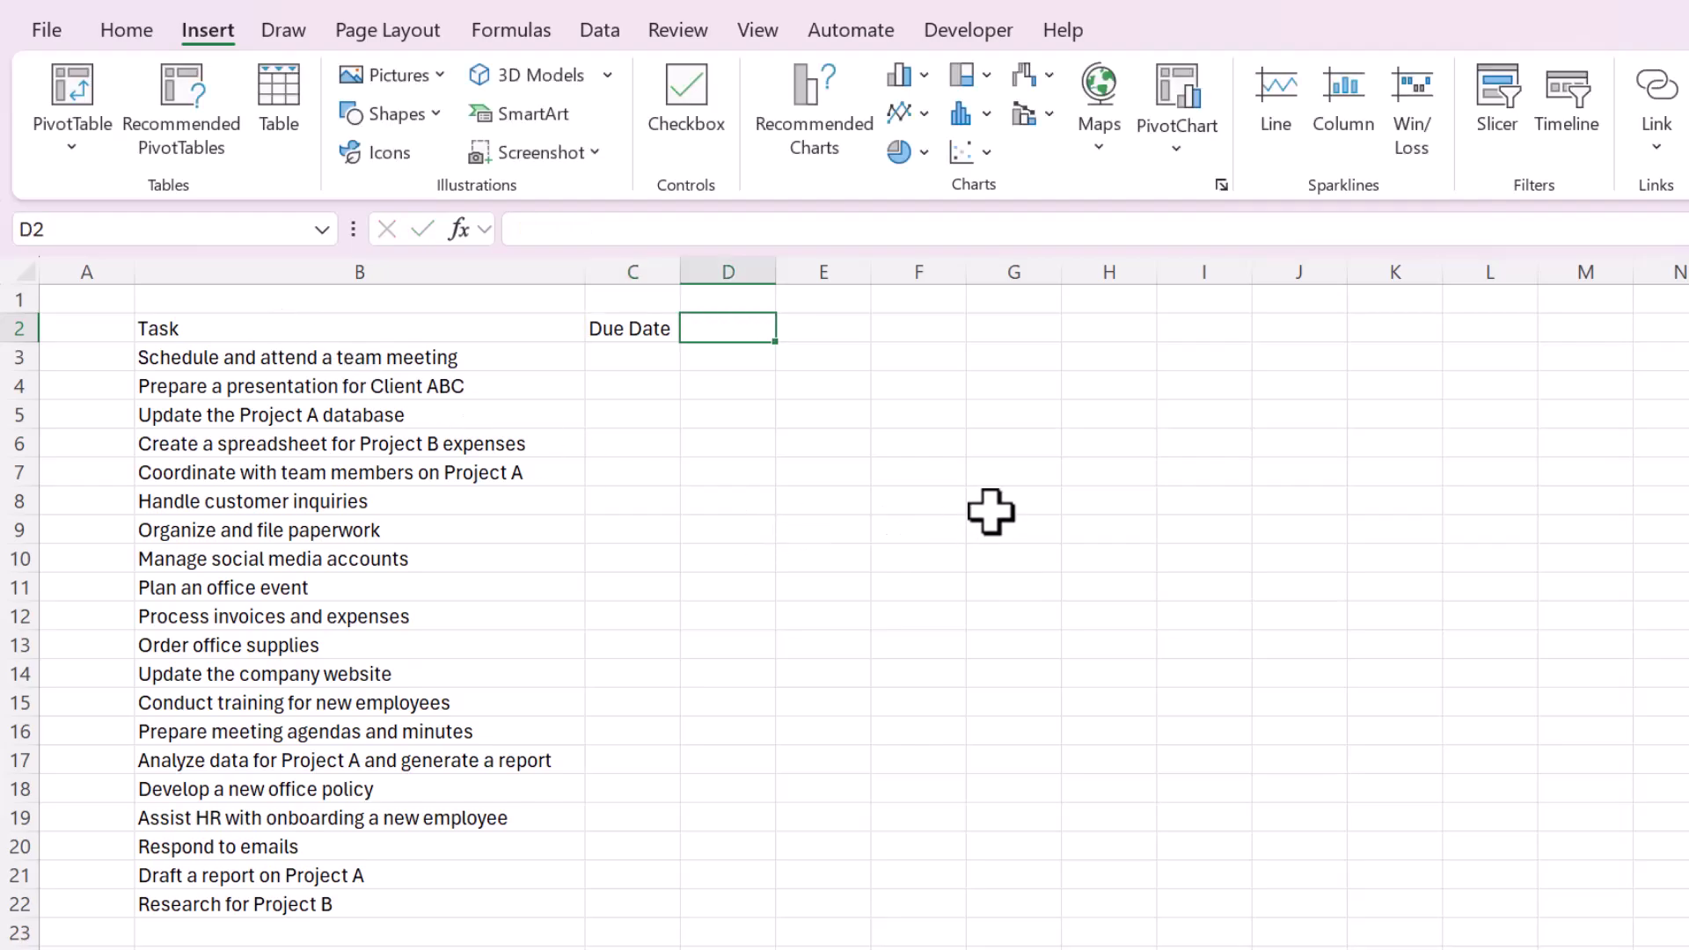
type("Compl")
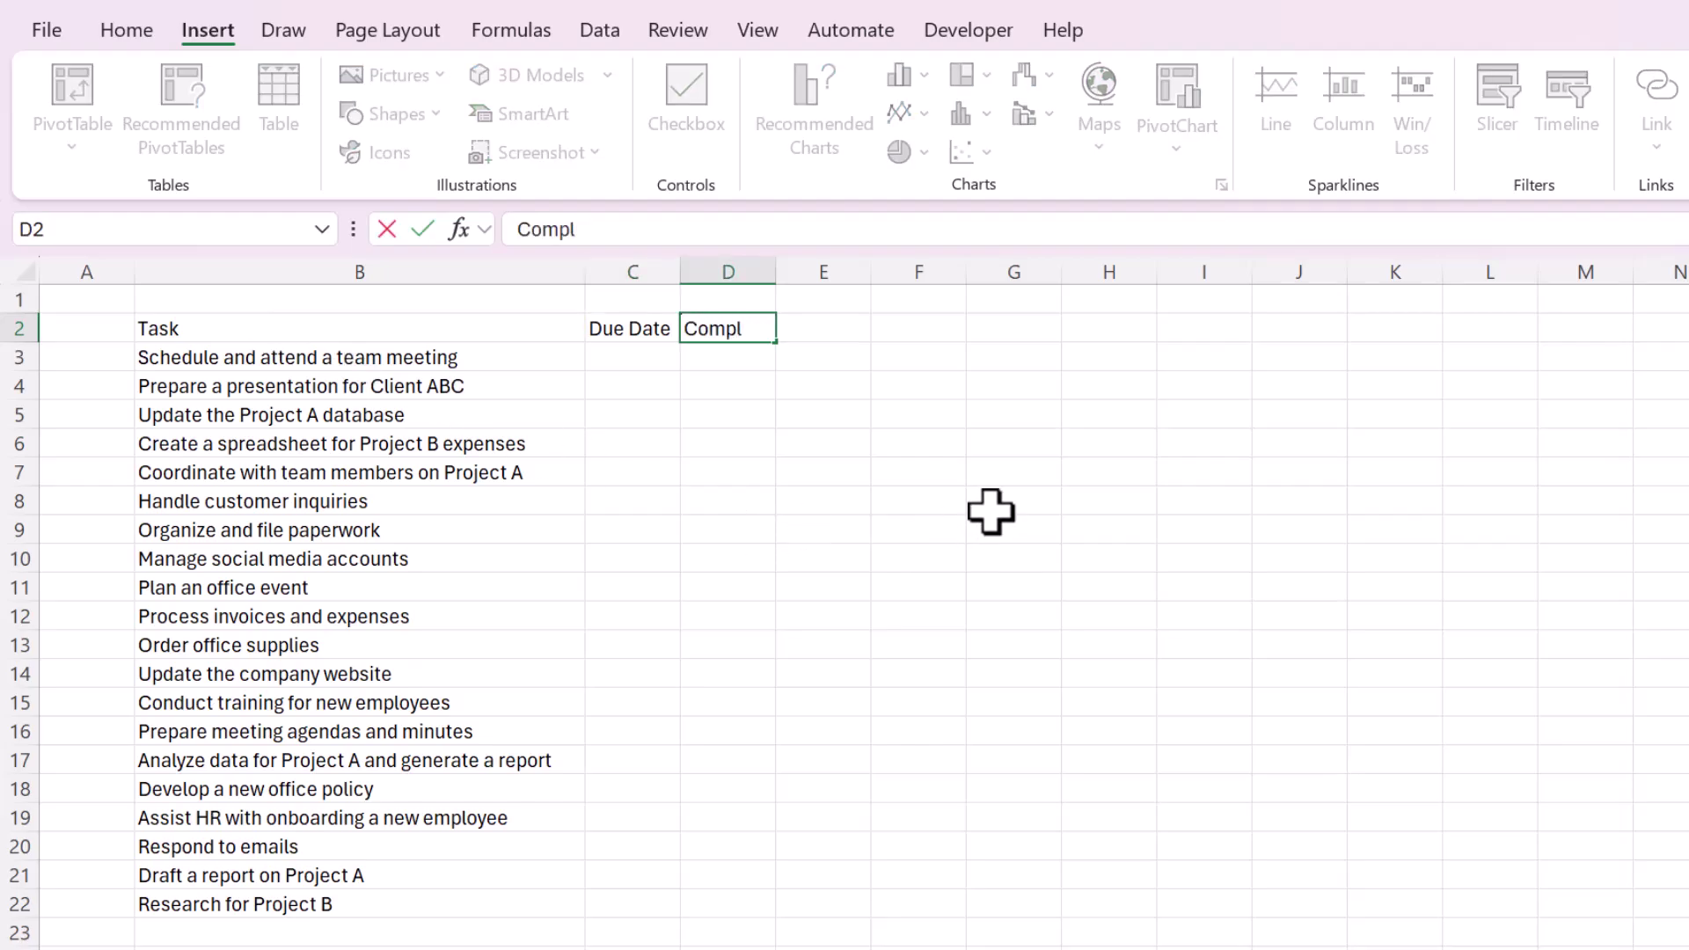
type("eted")
key("Return")
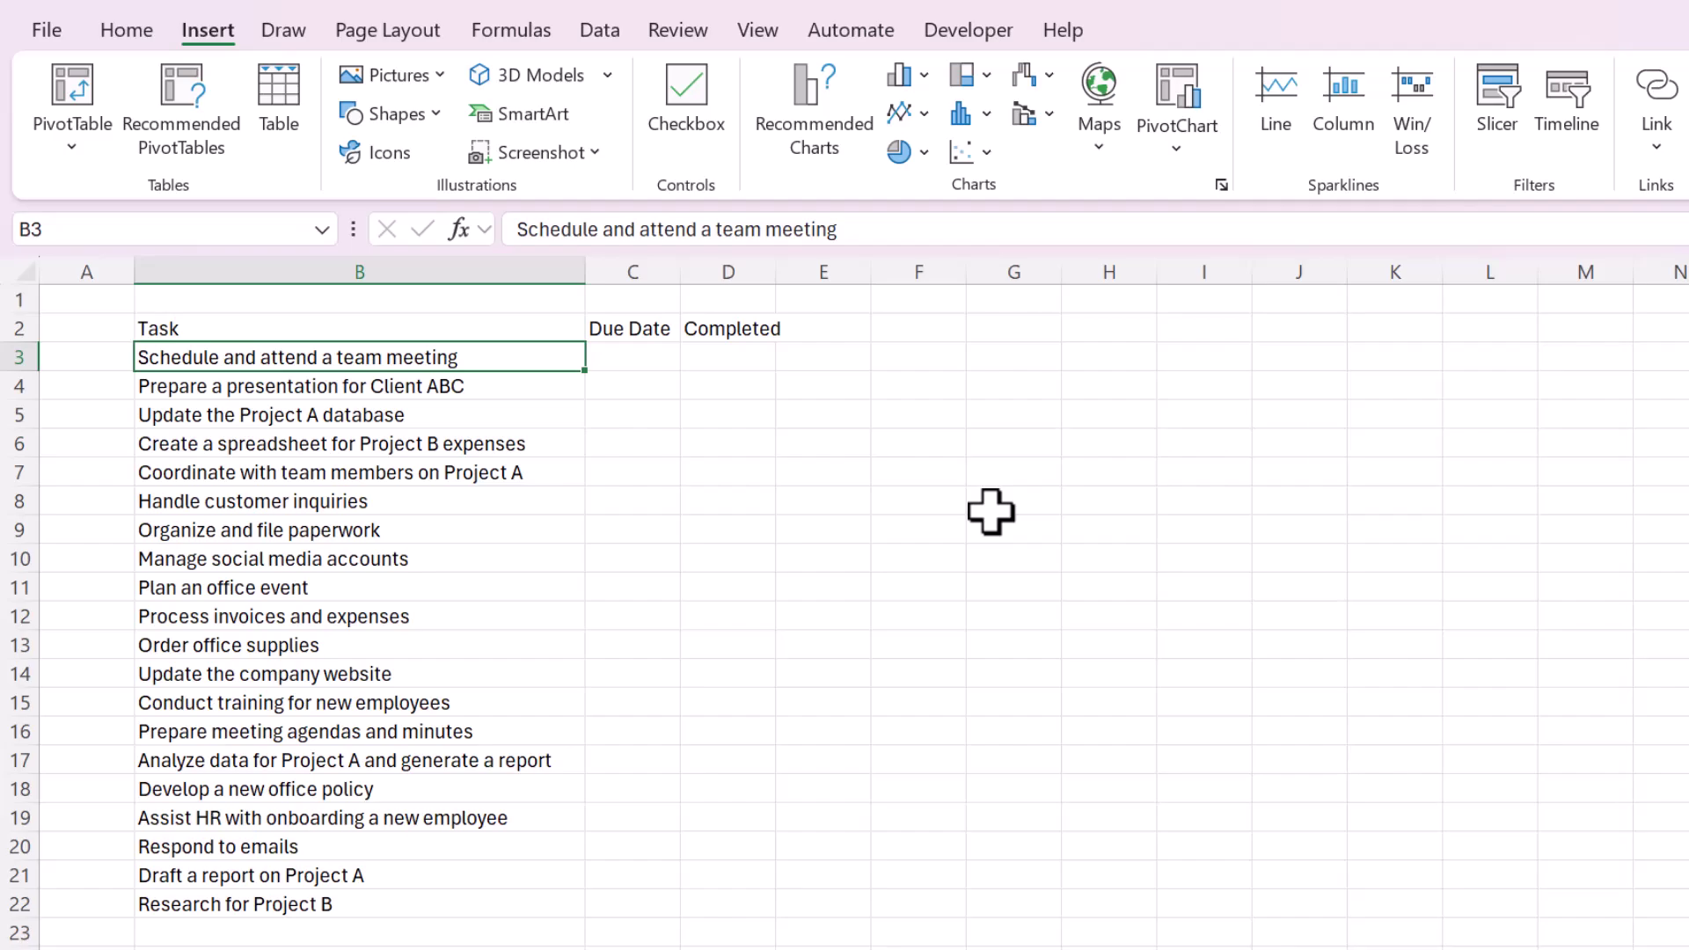
- Convert the task list into a table with 'My table has headers' checked
left_click(990, 512)
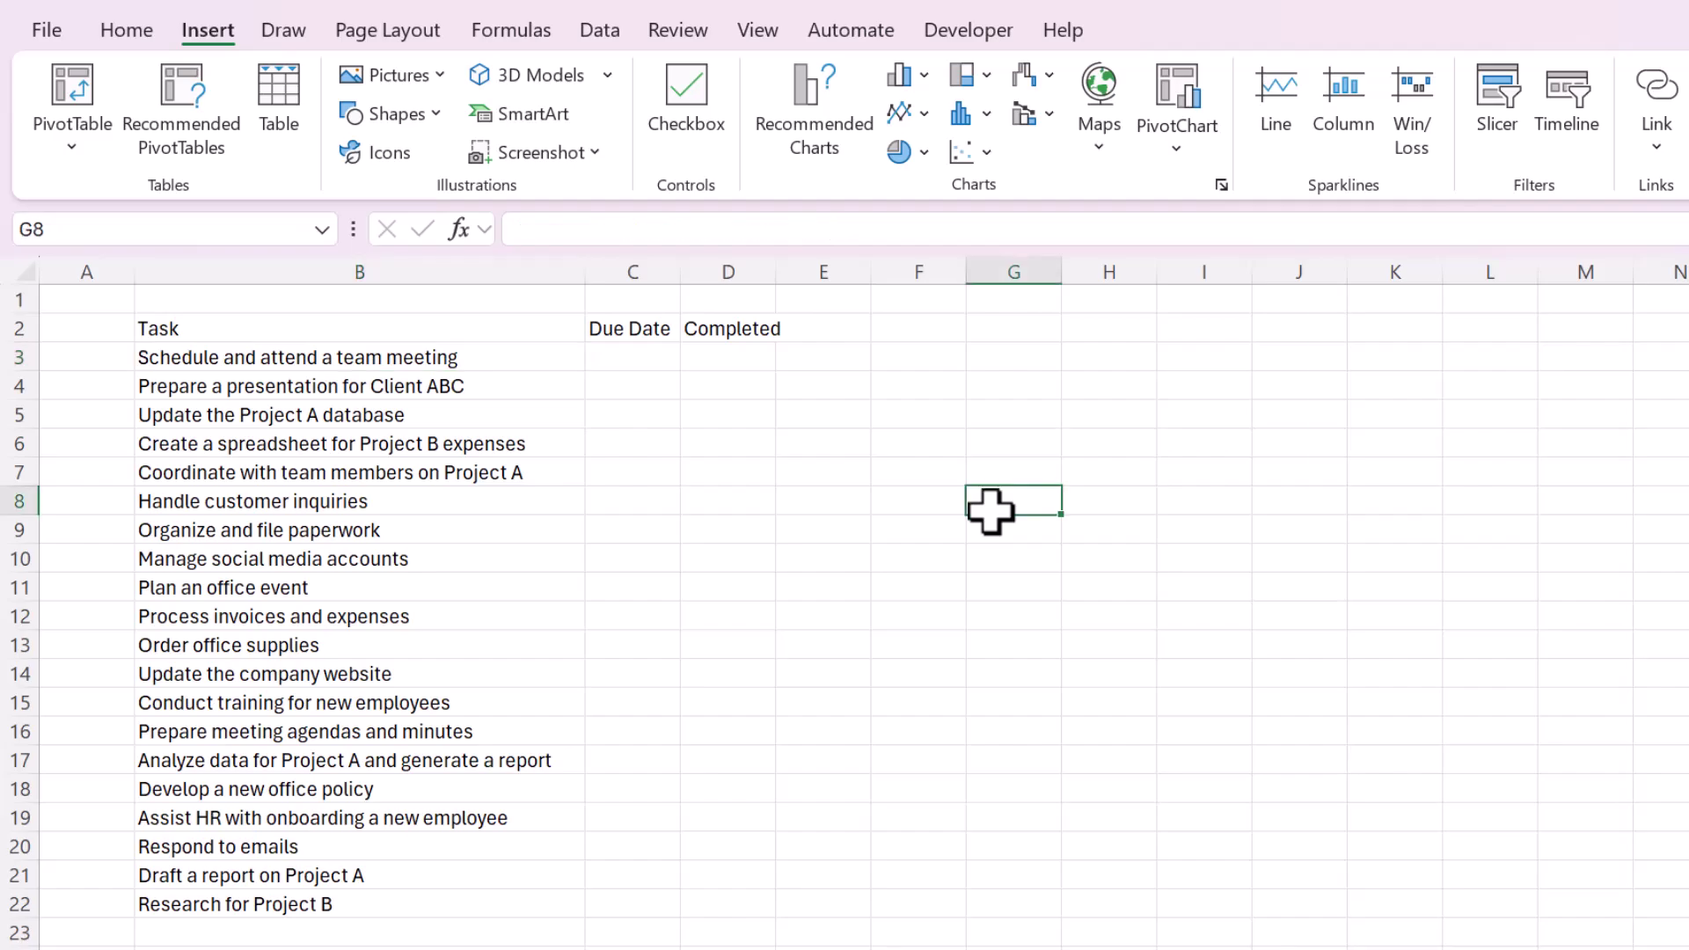
left_click(423, 396)
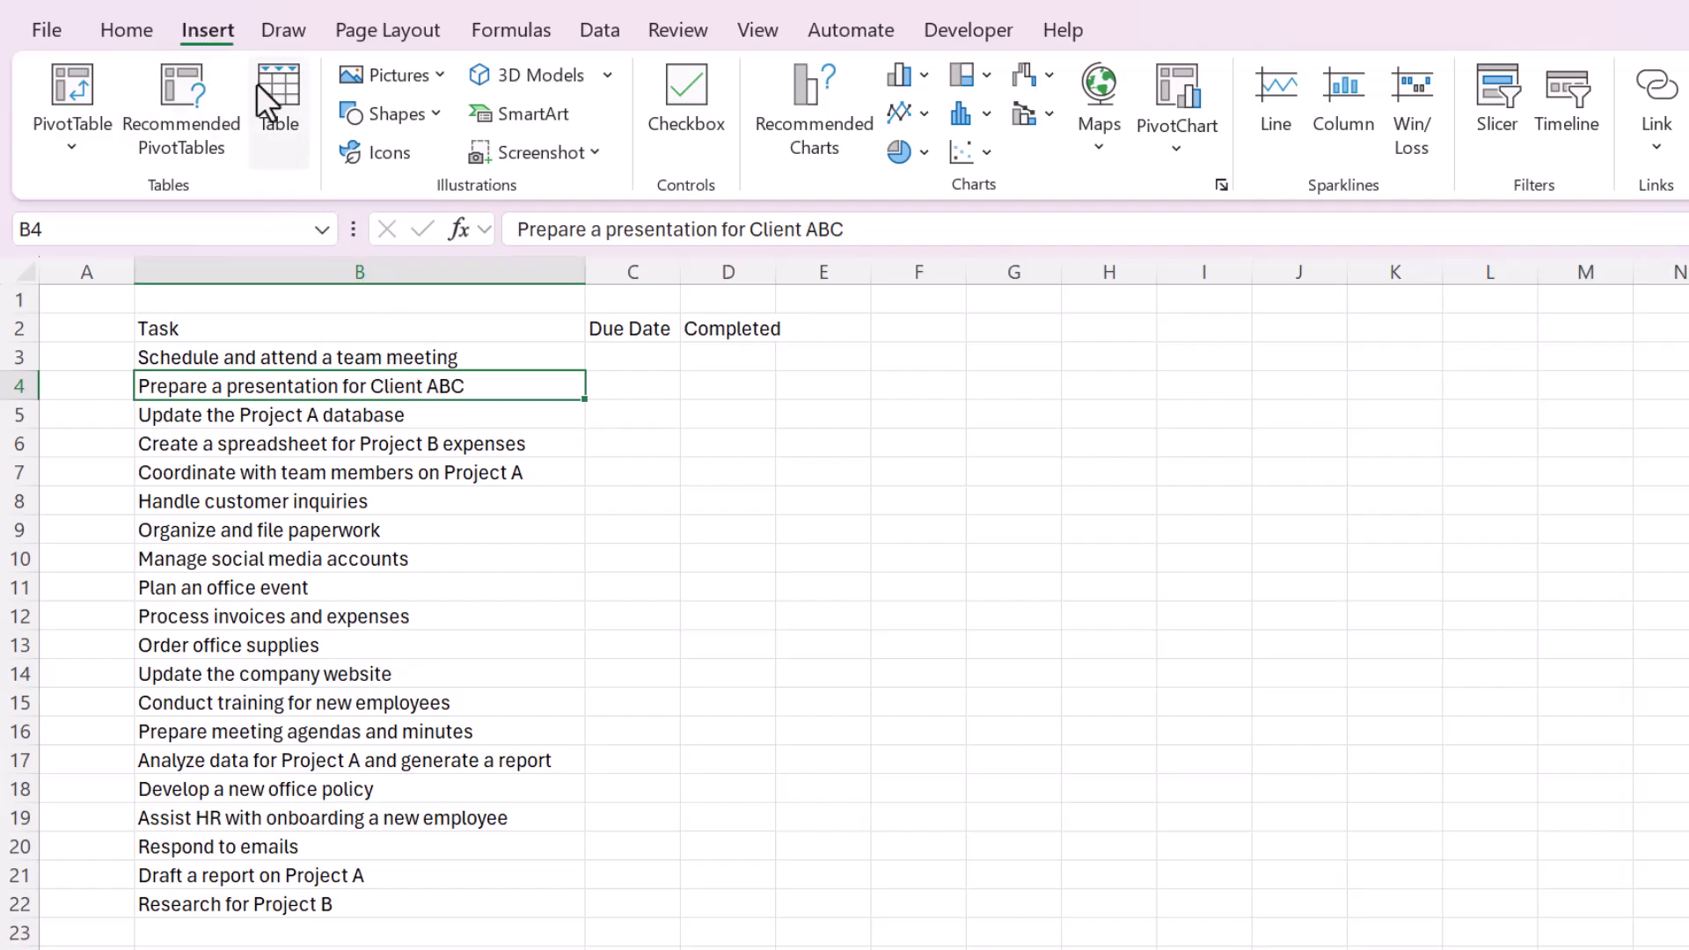
left_click(283, 104)
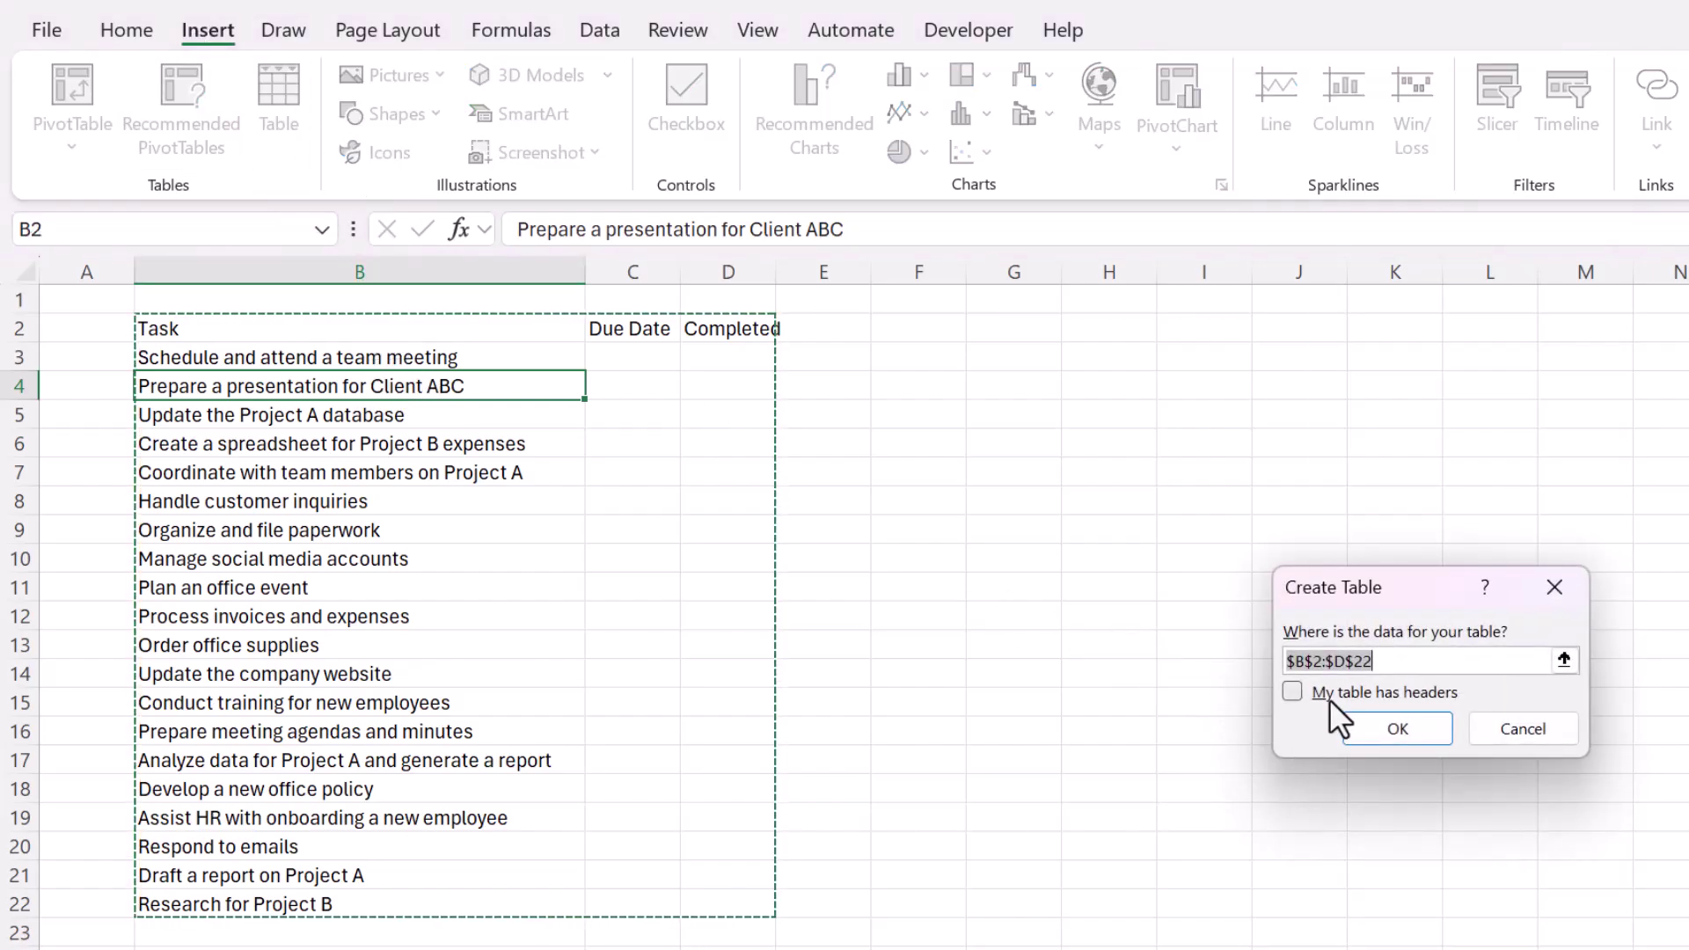
left_click_drag(1344, 590, 916, 451)
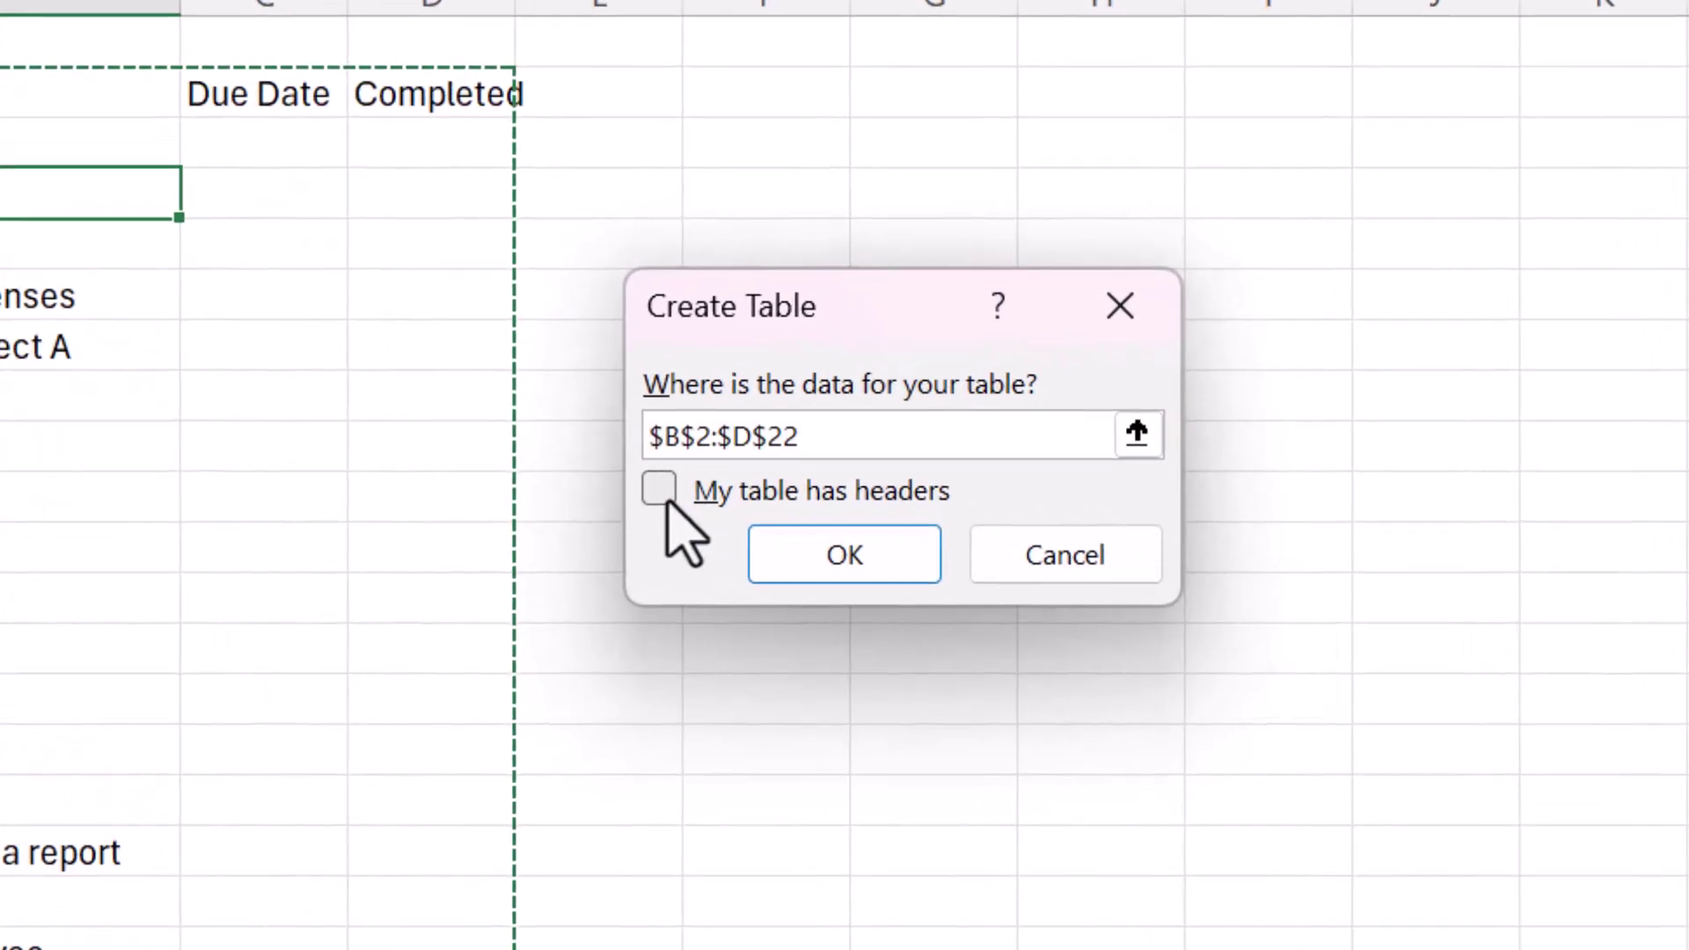
left_click(861, 556)
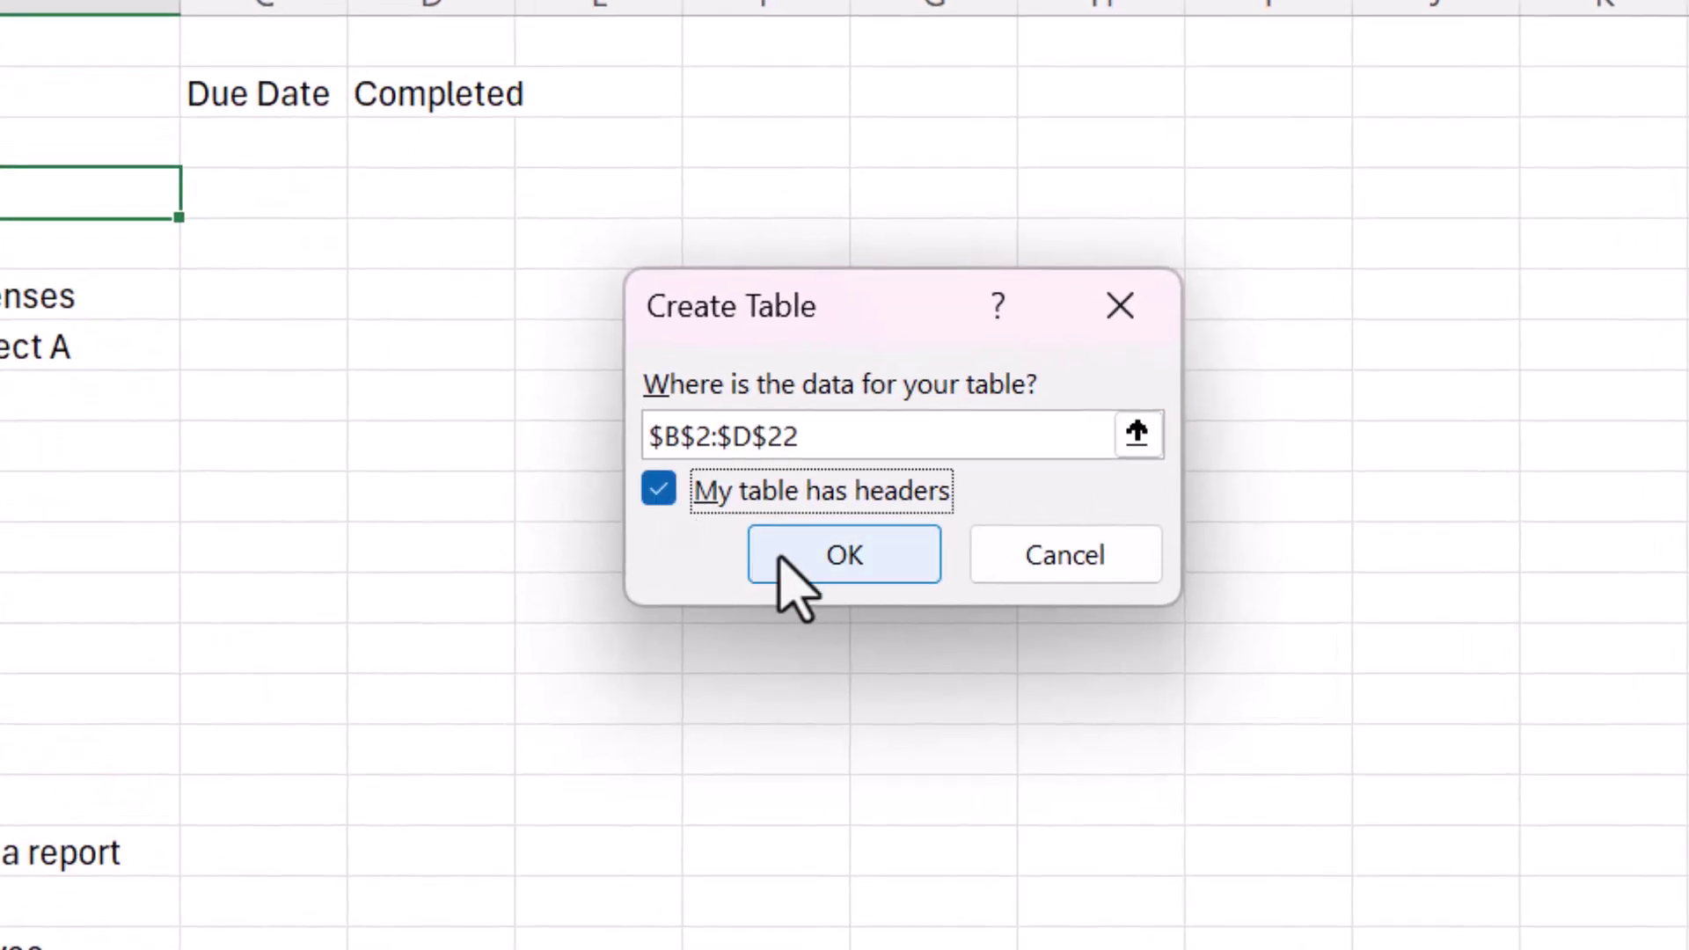
left_click(843, 556)
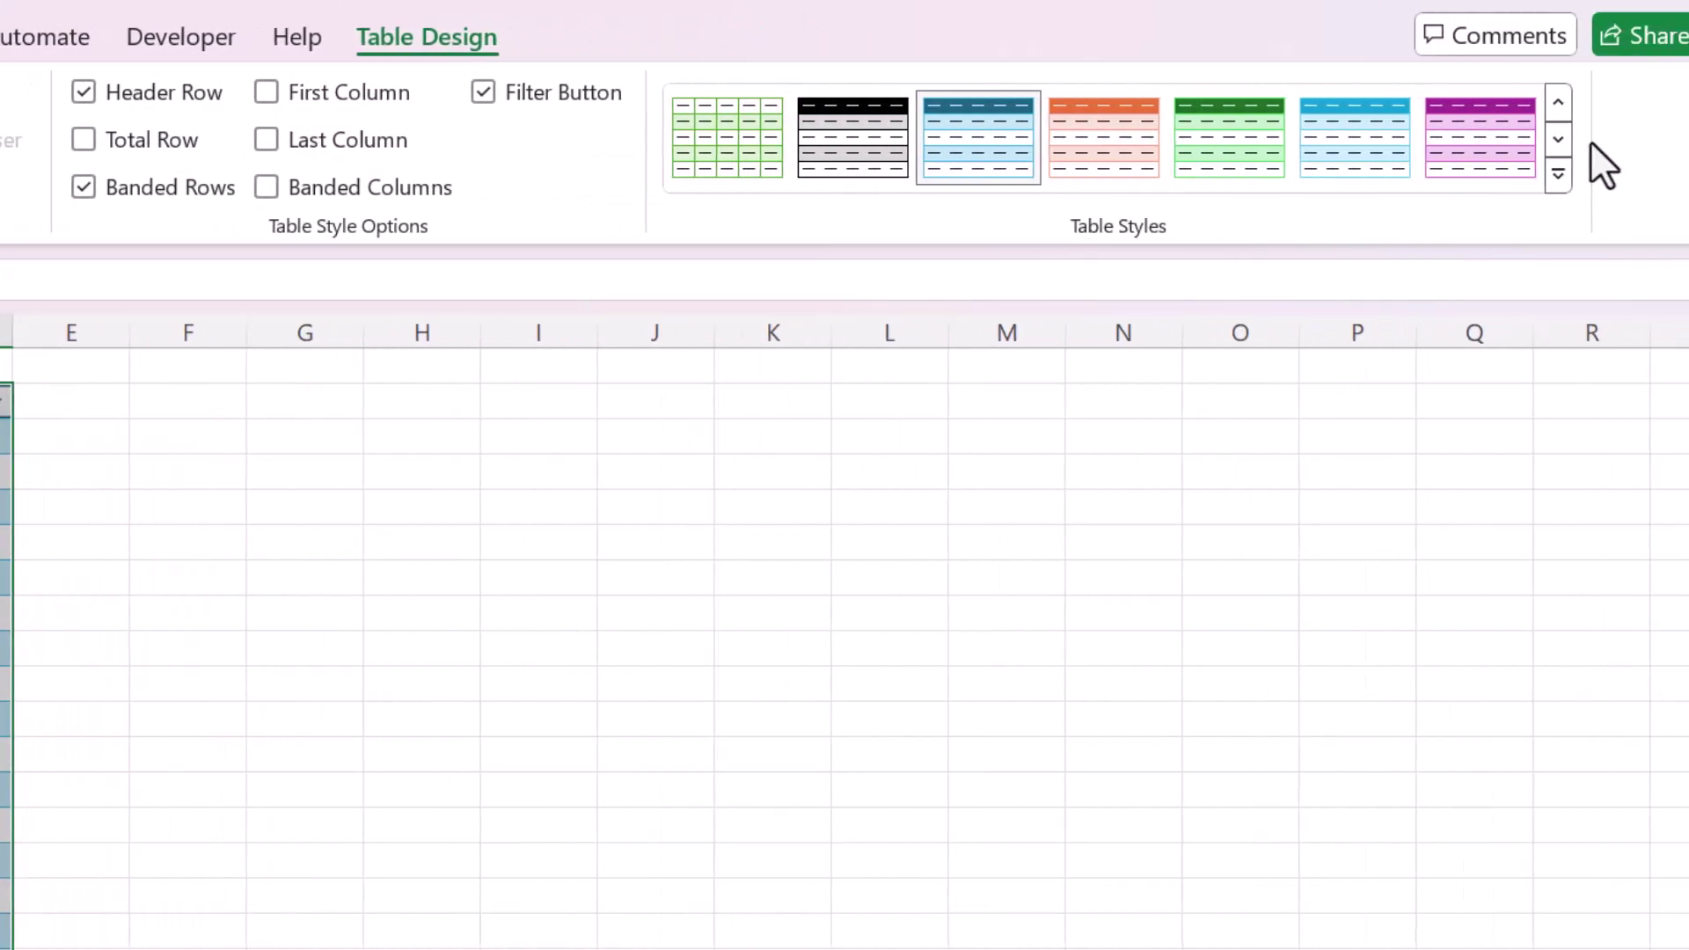
- Apply the dark teal header table style to the new table
left_click(1555, 138)
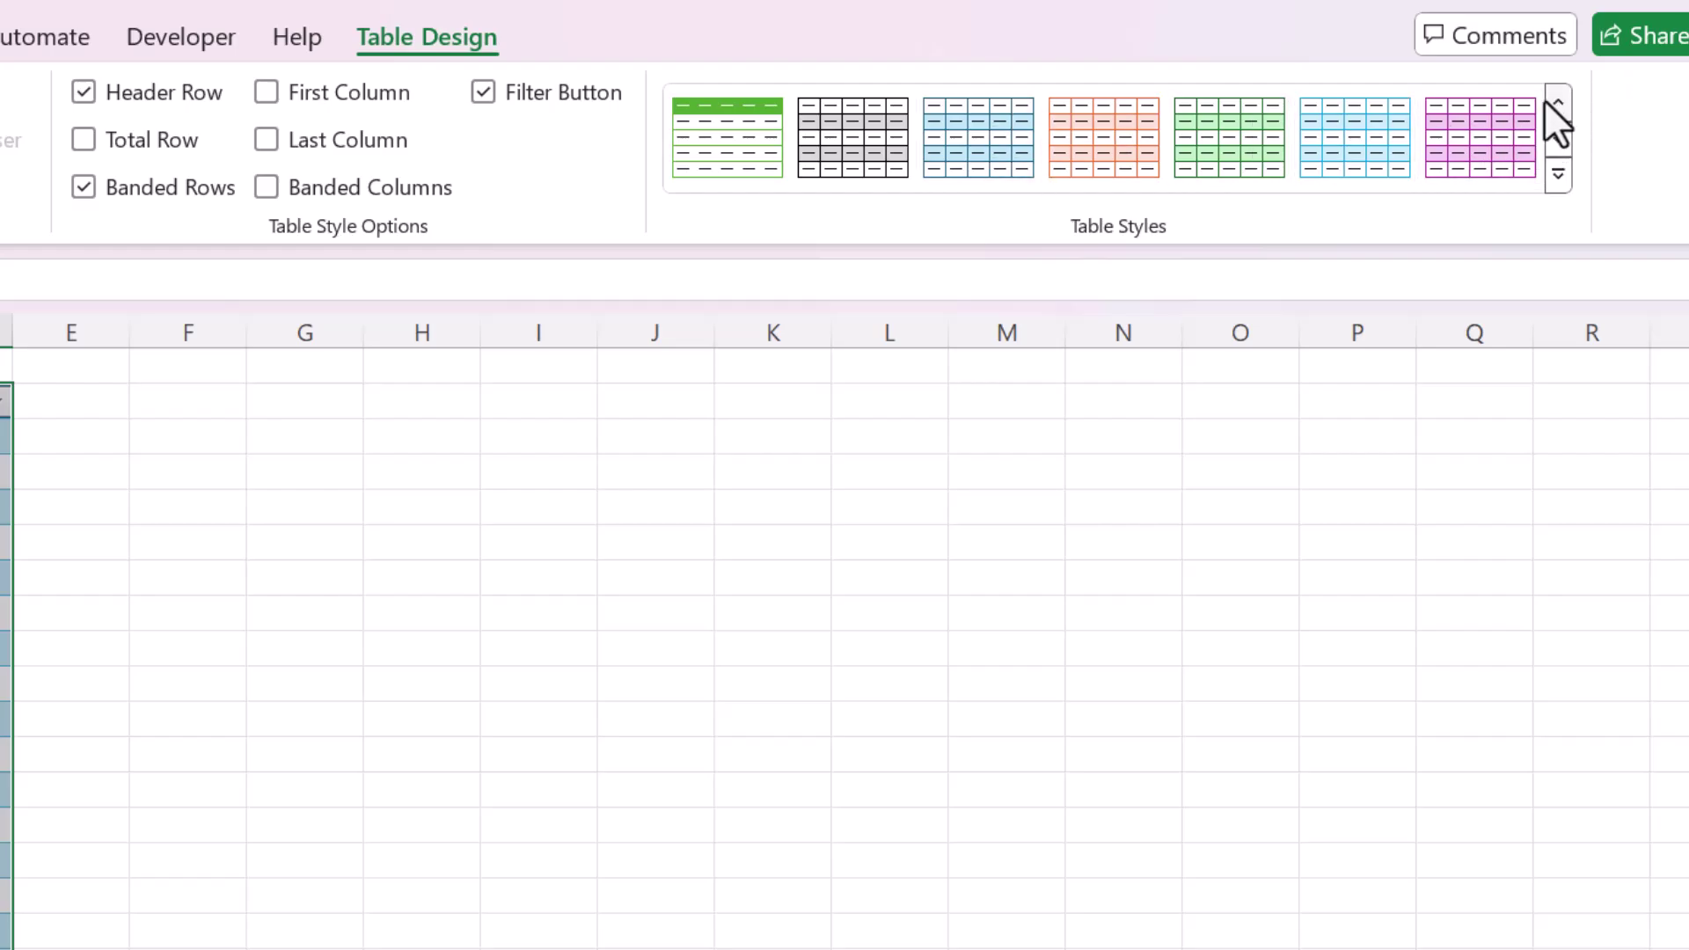
left_click(1555, 104)
left_click(976, 136)
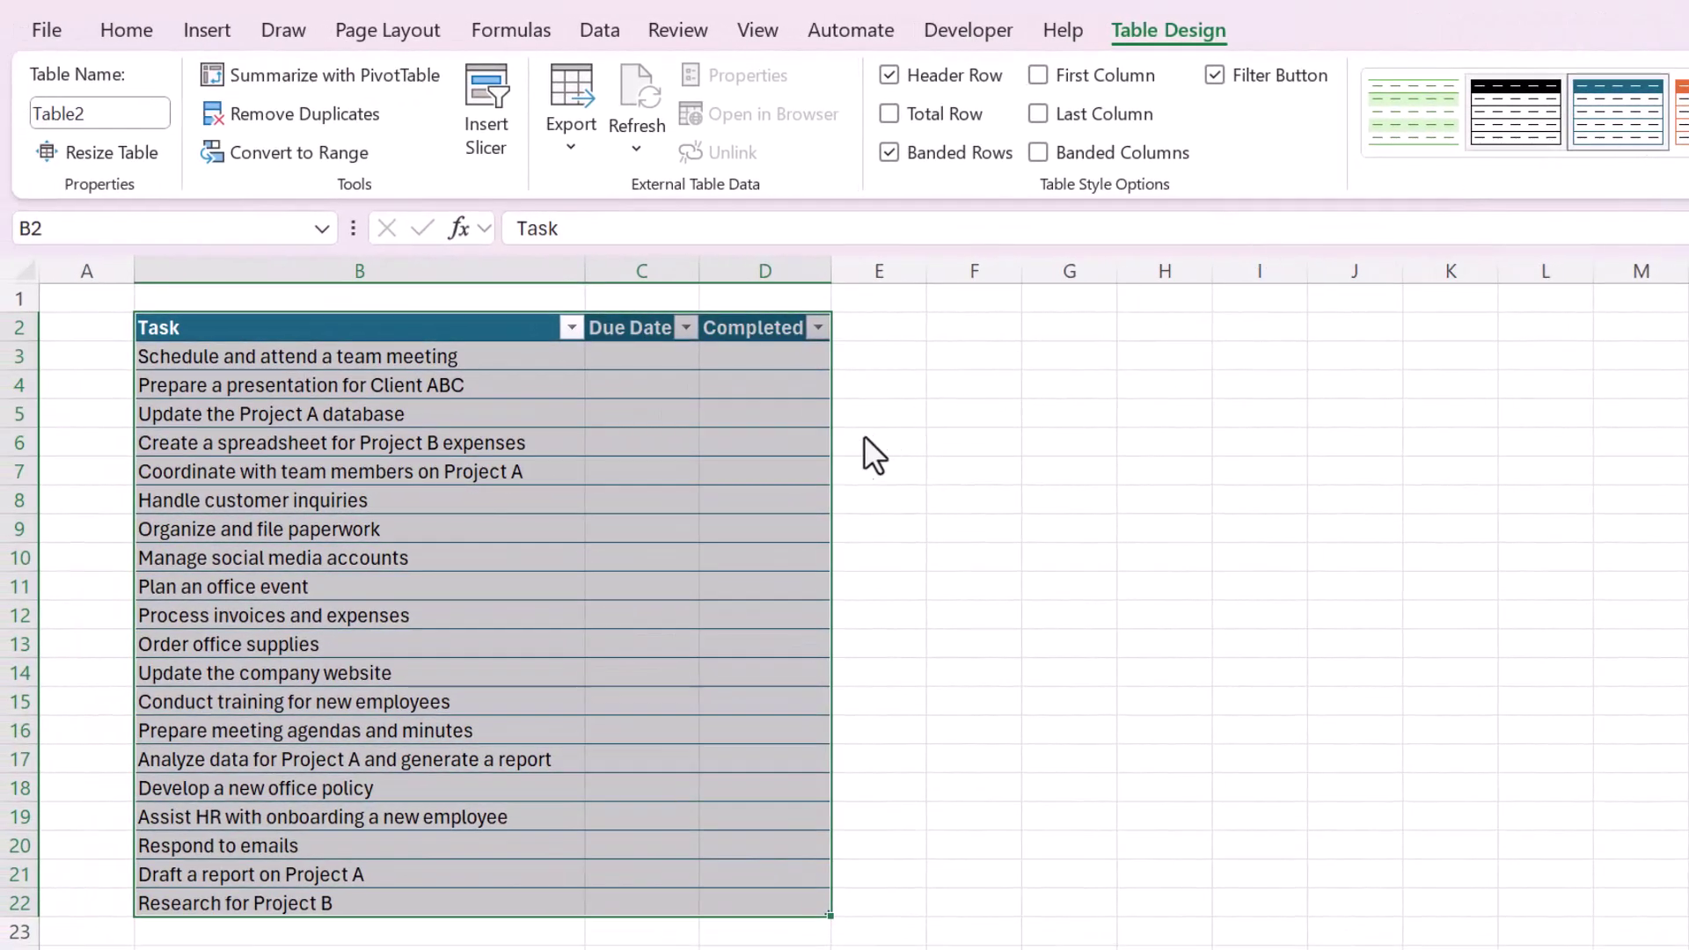
left_click(780, 450)
- Rename the table to MyTasks
left_click(556, 444)
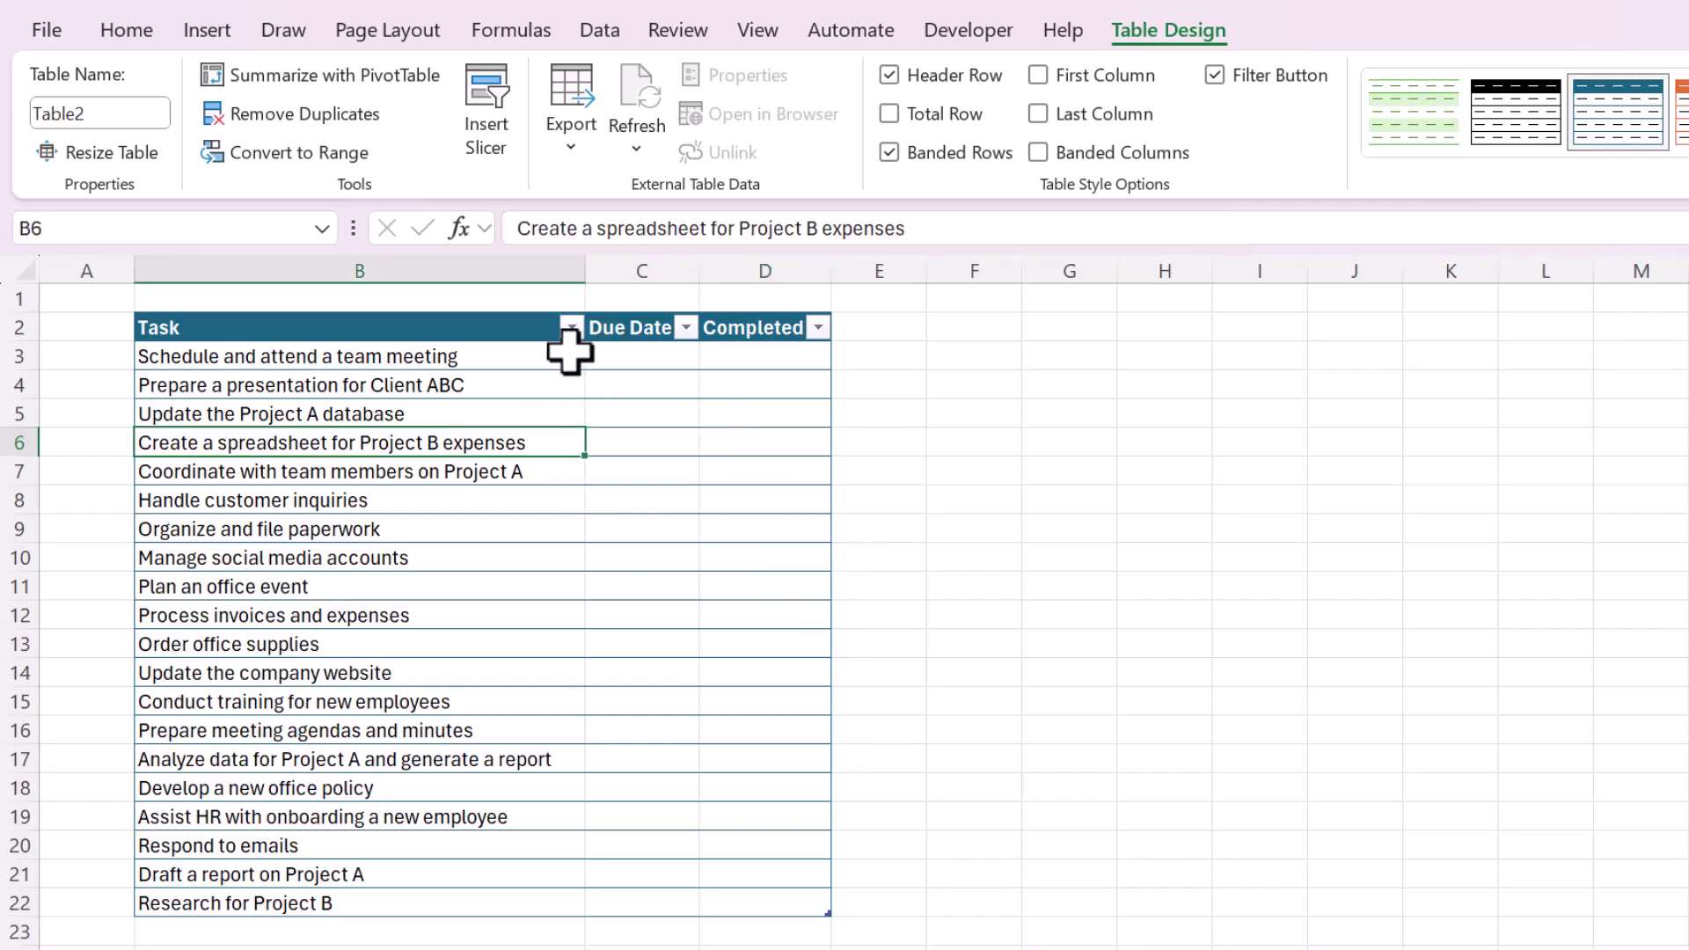
left_click(348, 403)
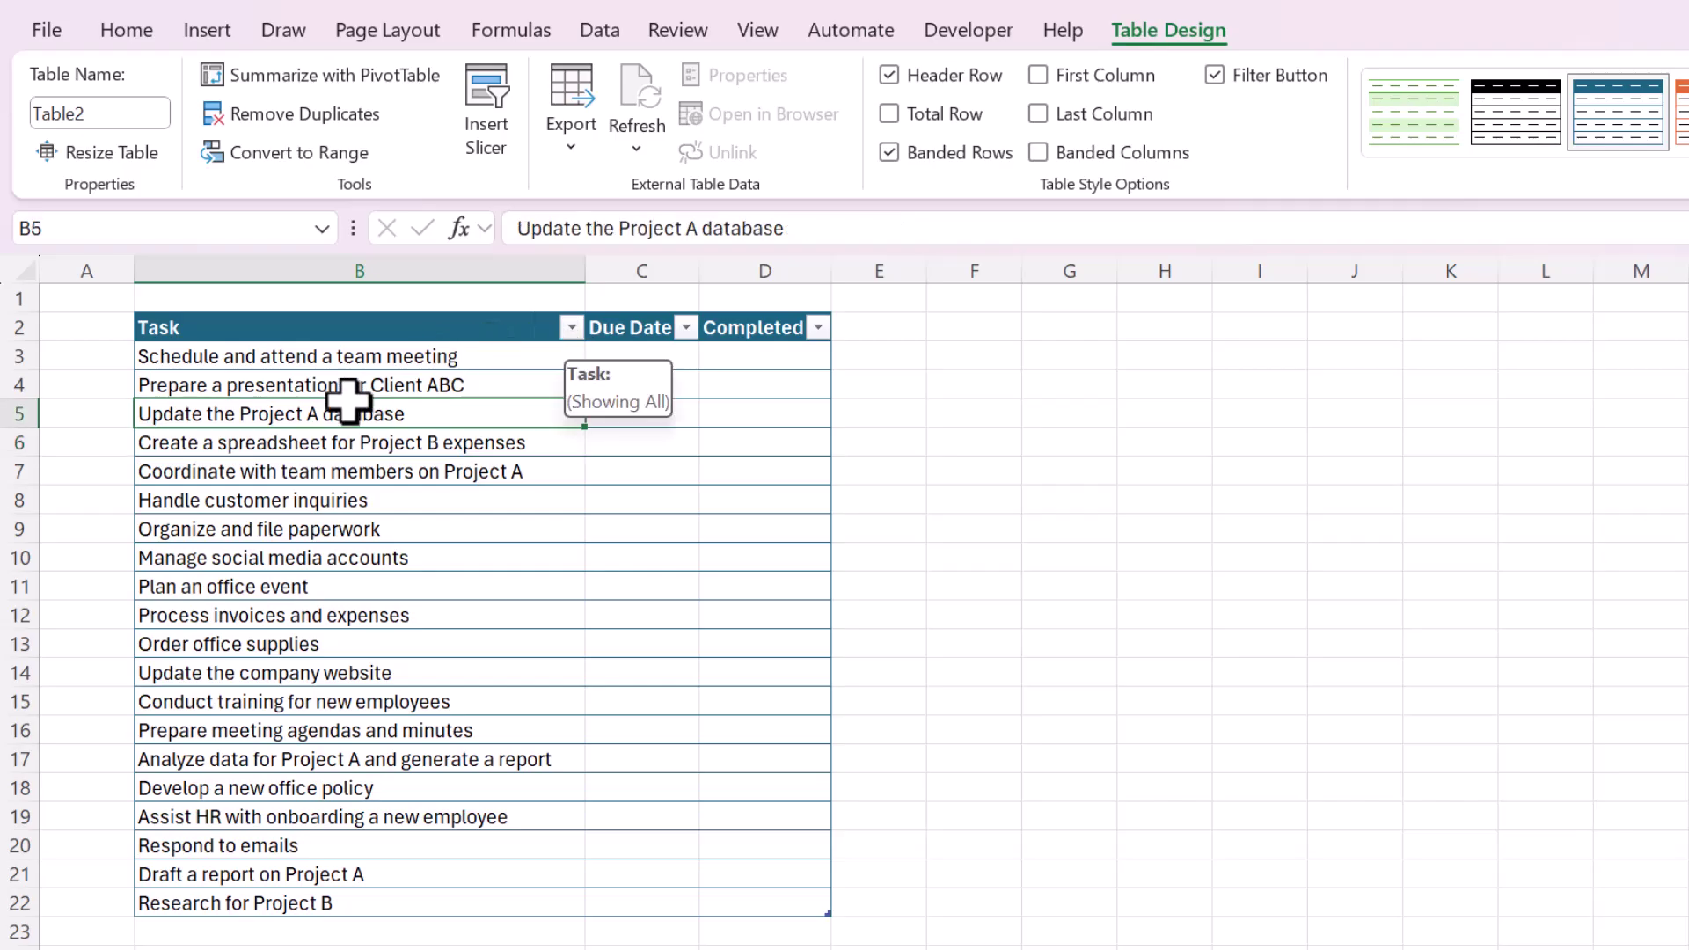
left_click(388, 442)
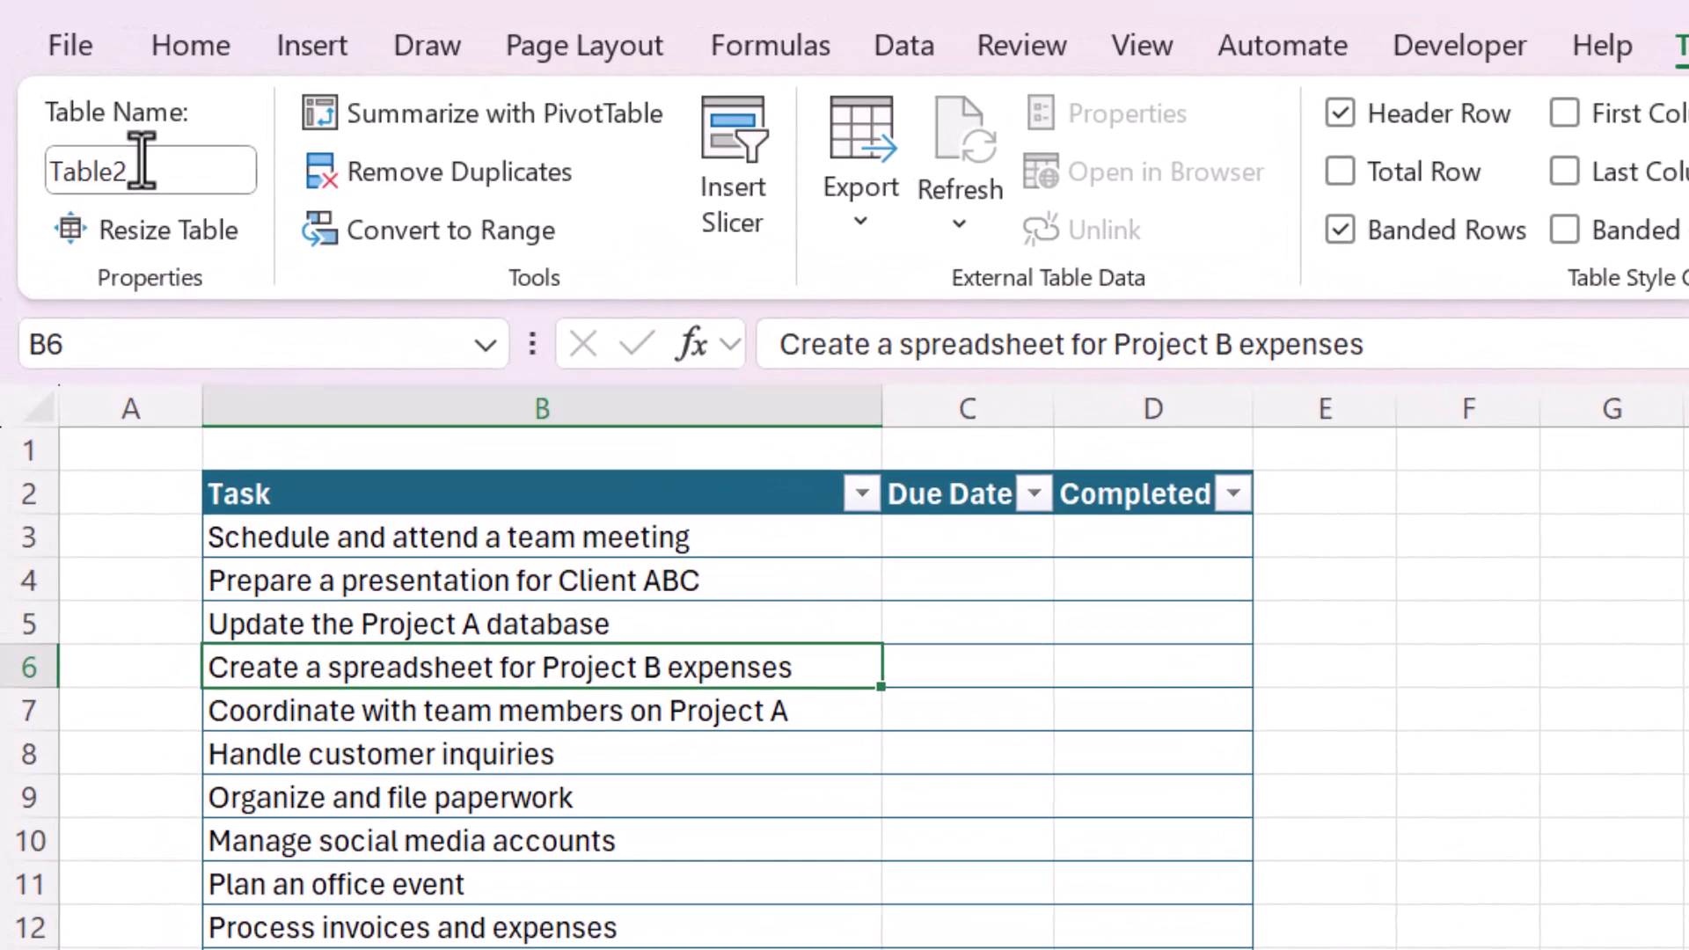
left_click(146, 167)
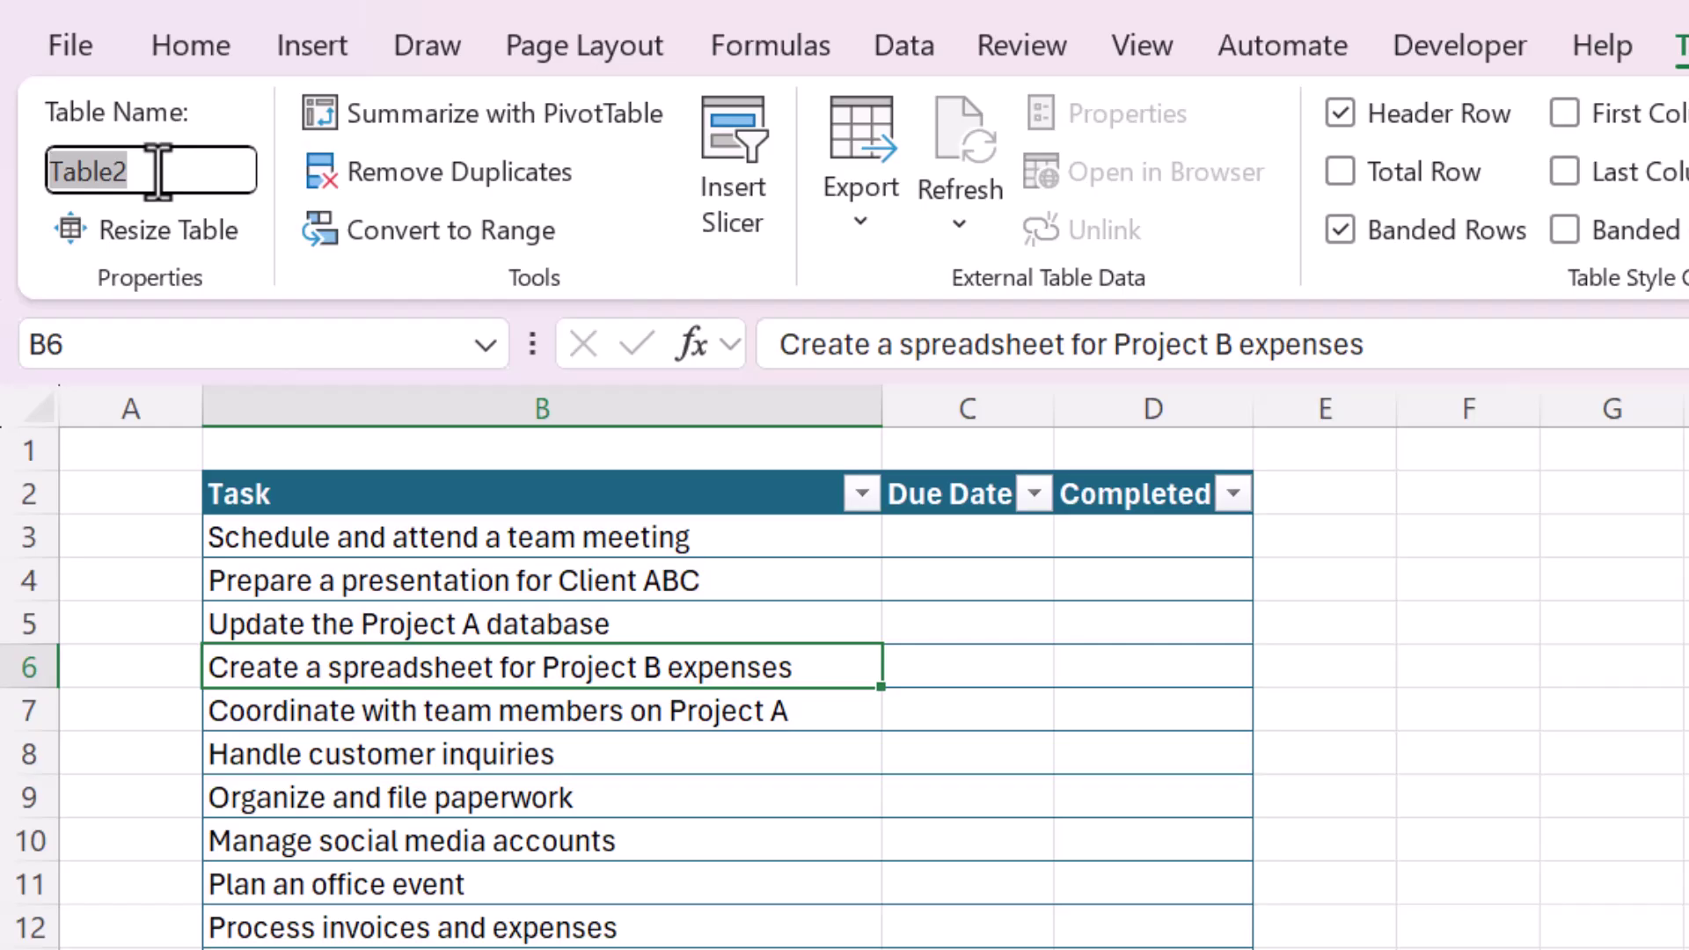
type("MyTasks")
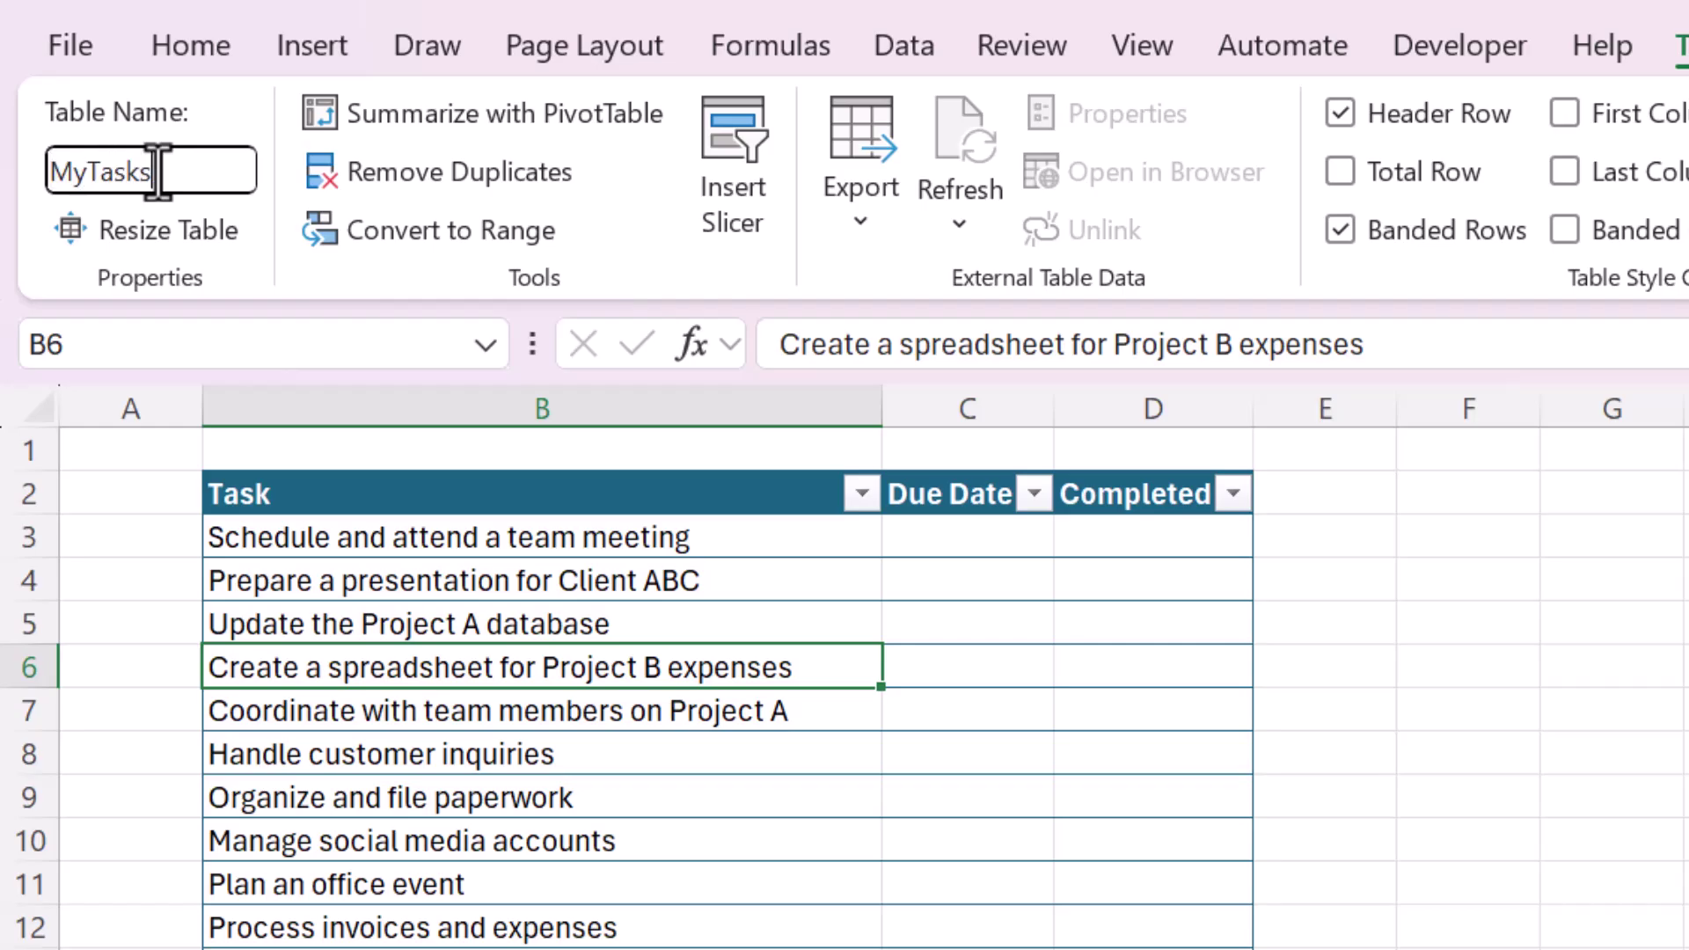
key("Return")
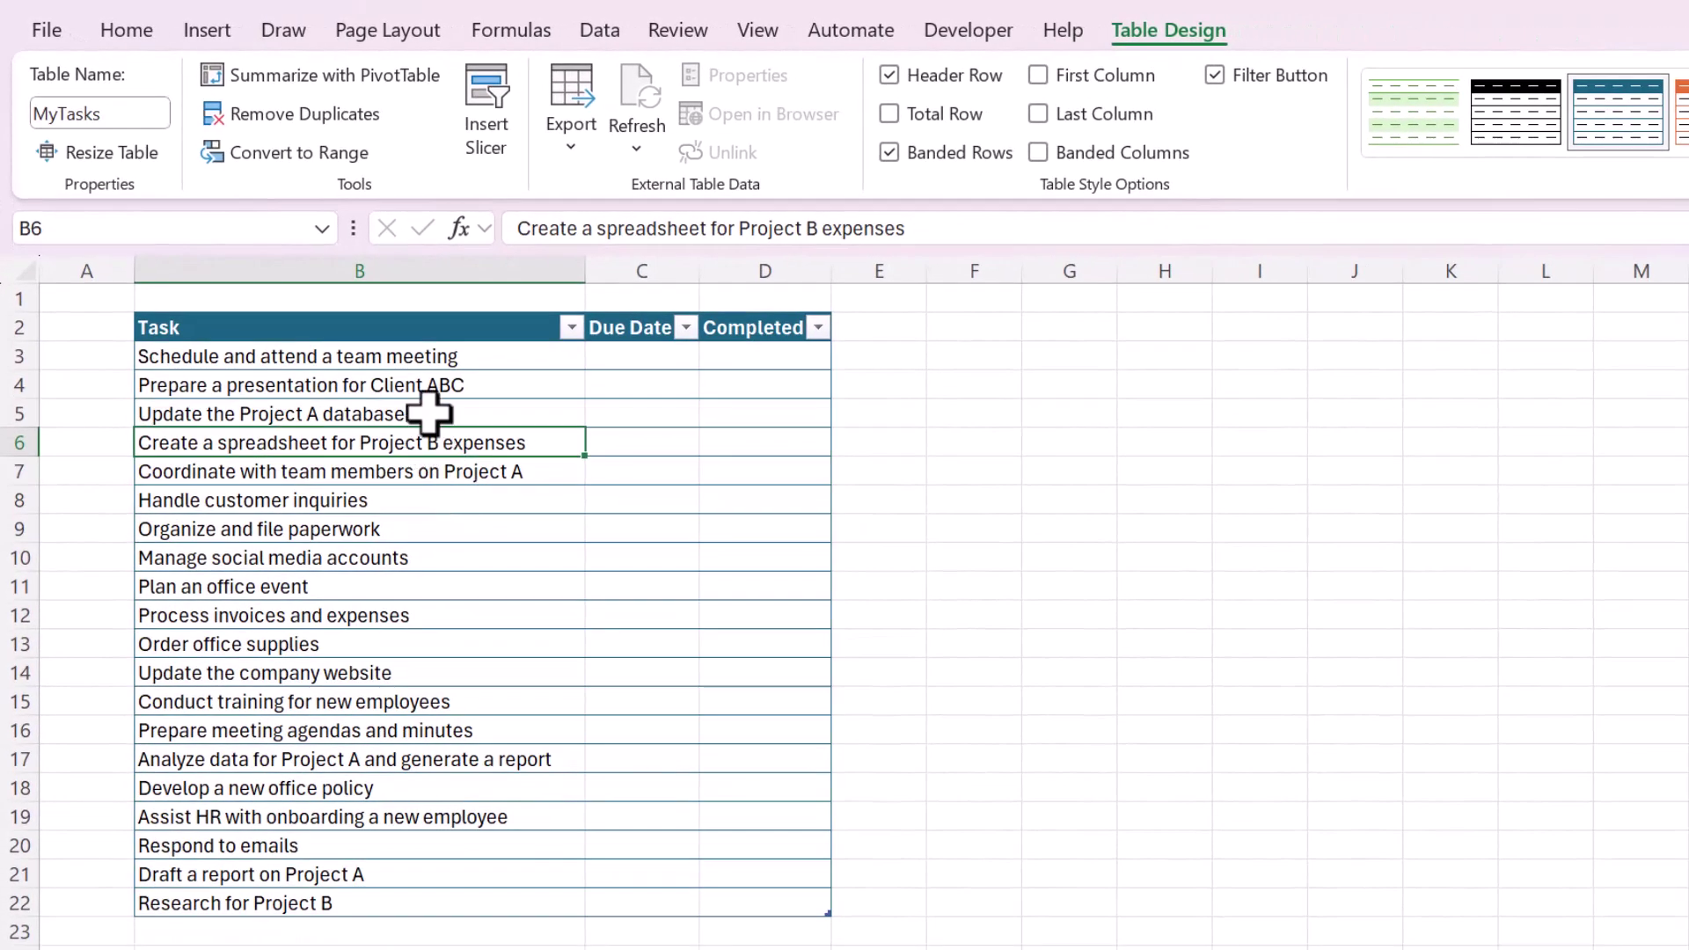
- Turn off the worksheet gridlines so only the table borders show
left_click(428, 414)
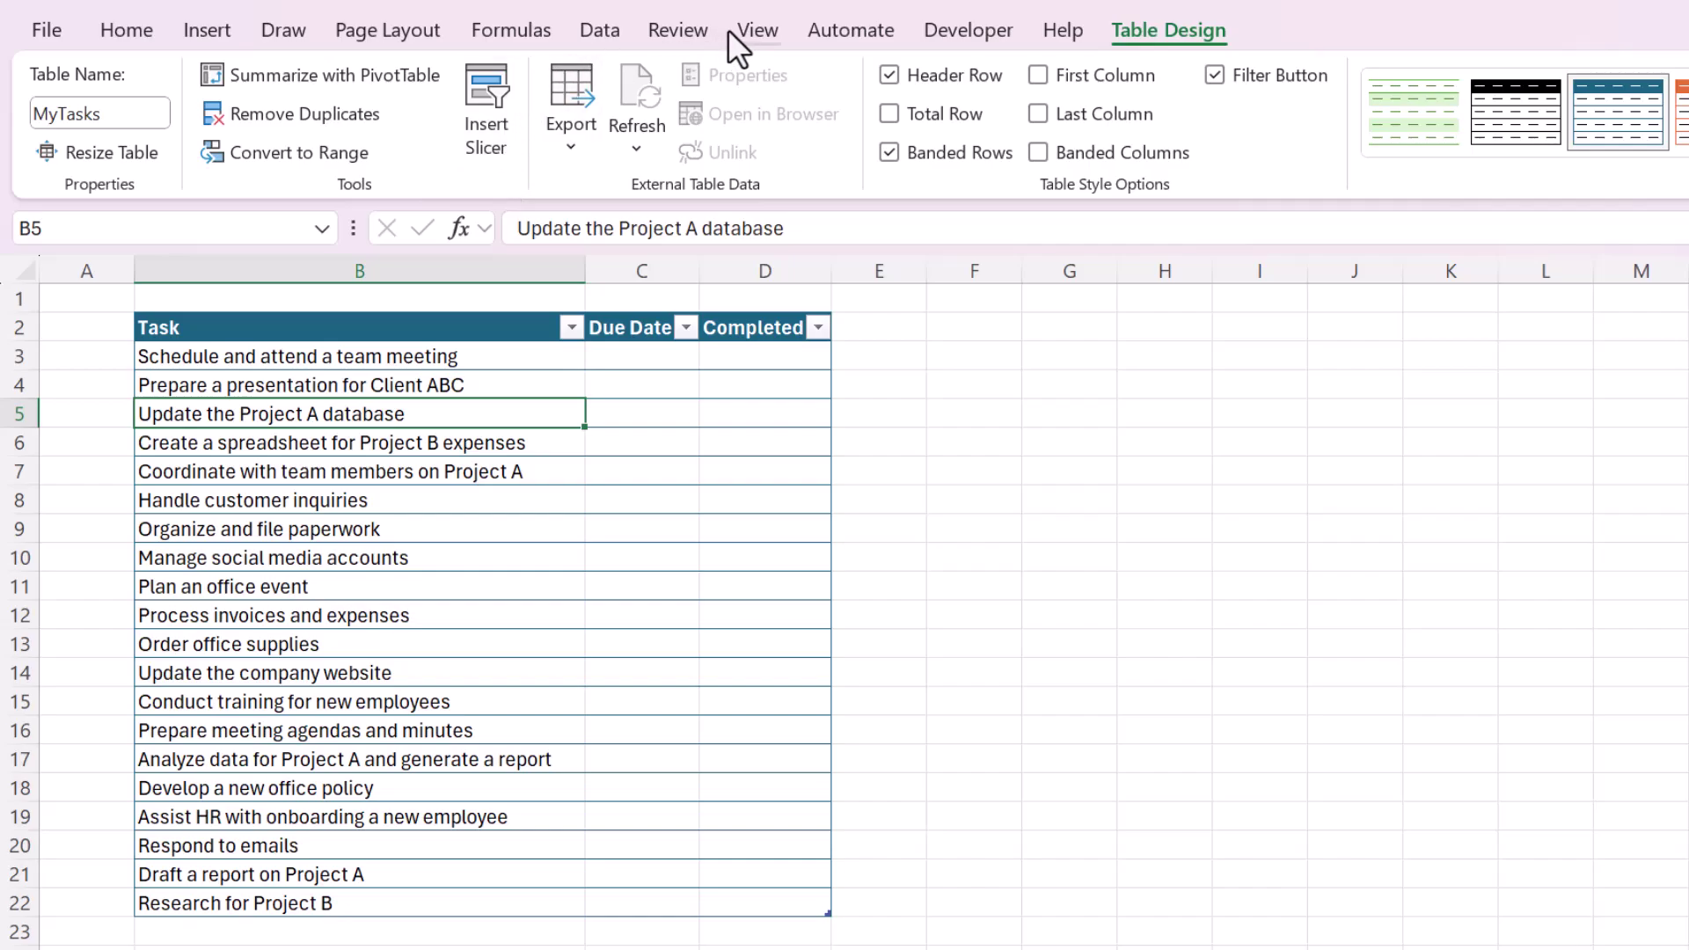
left_click(758, 30)
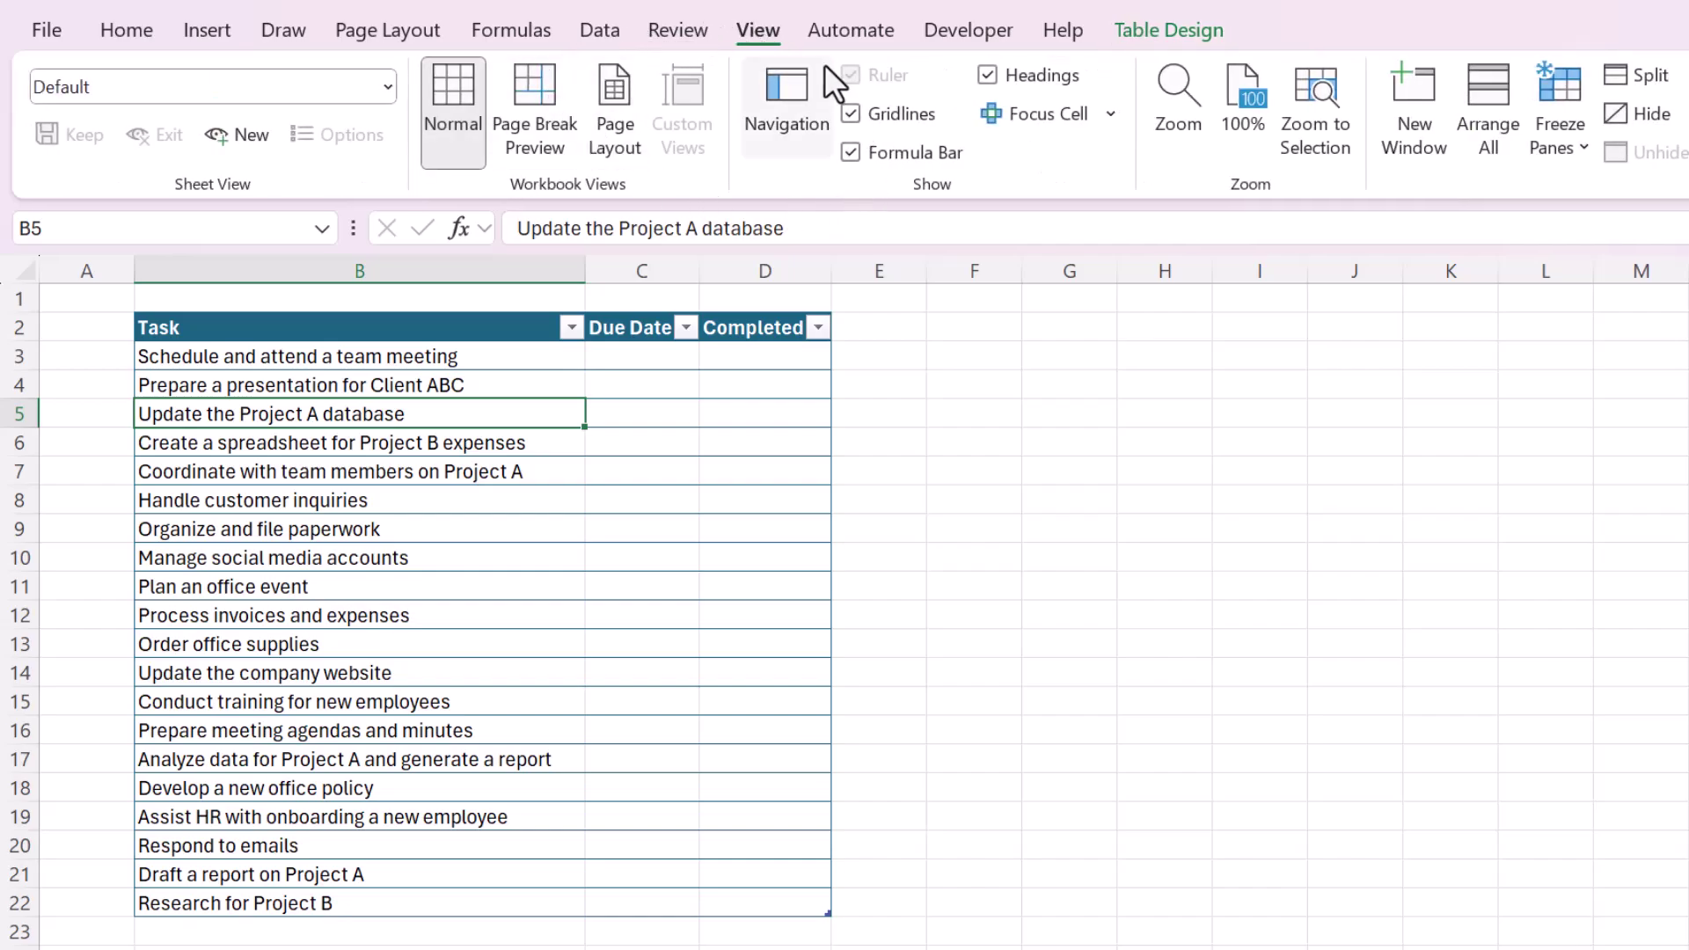
left_click(852, 115)
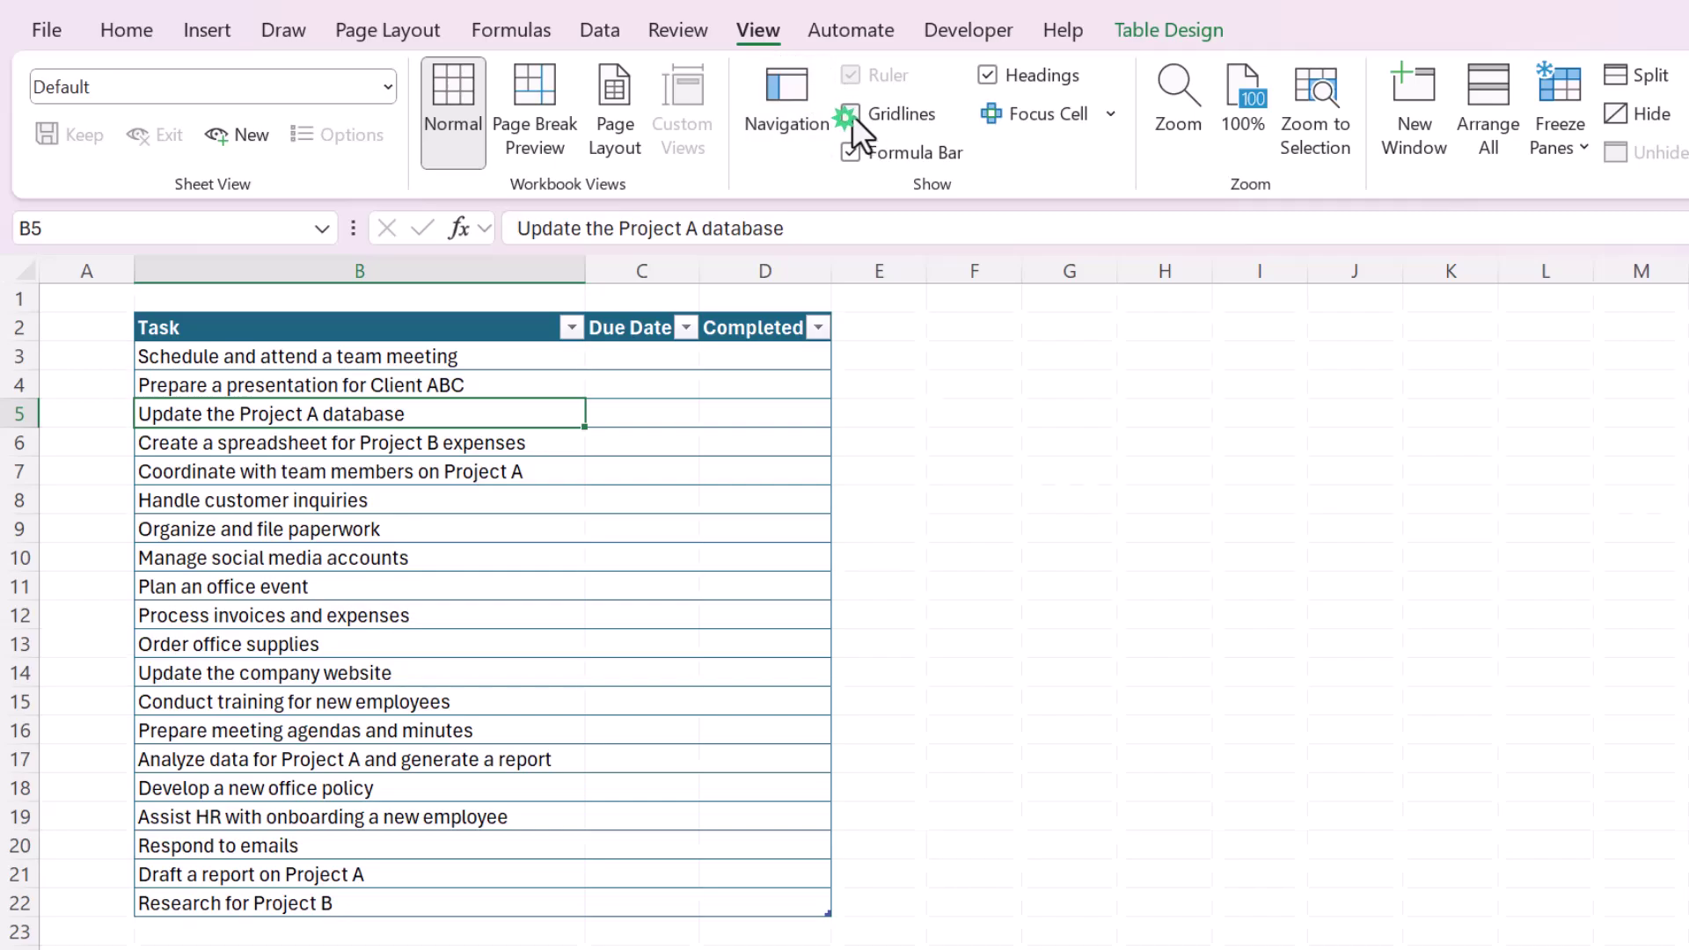
left_click(965, 356)
left_click(932, 438)
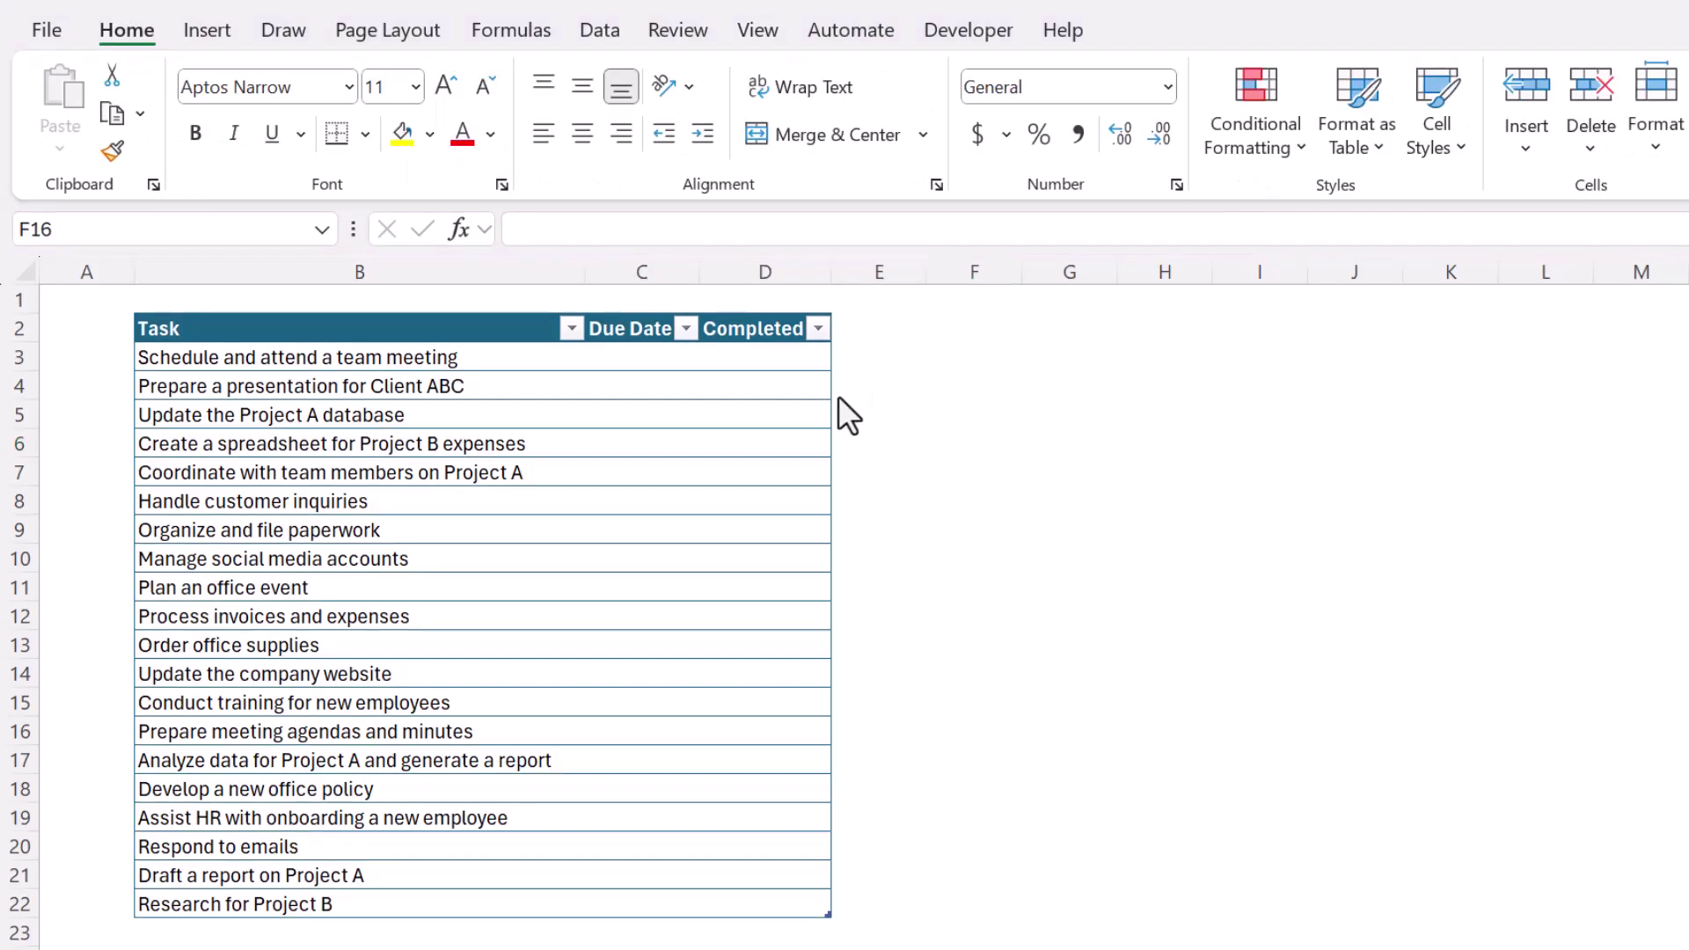
- Enter 11/5/2024 in C3 and fill consecutive due dates down to 11/24/2024
left_click(663, 355)
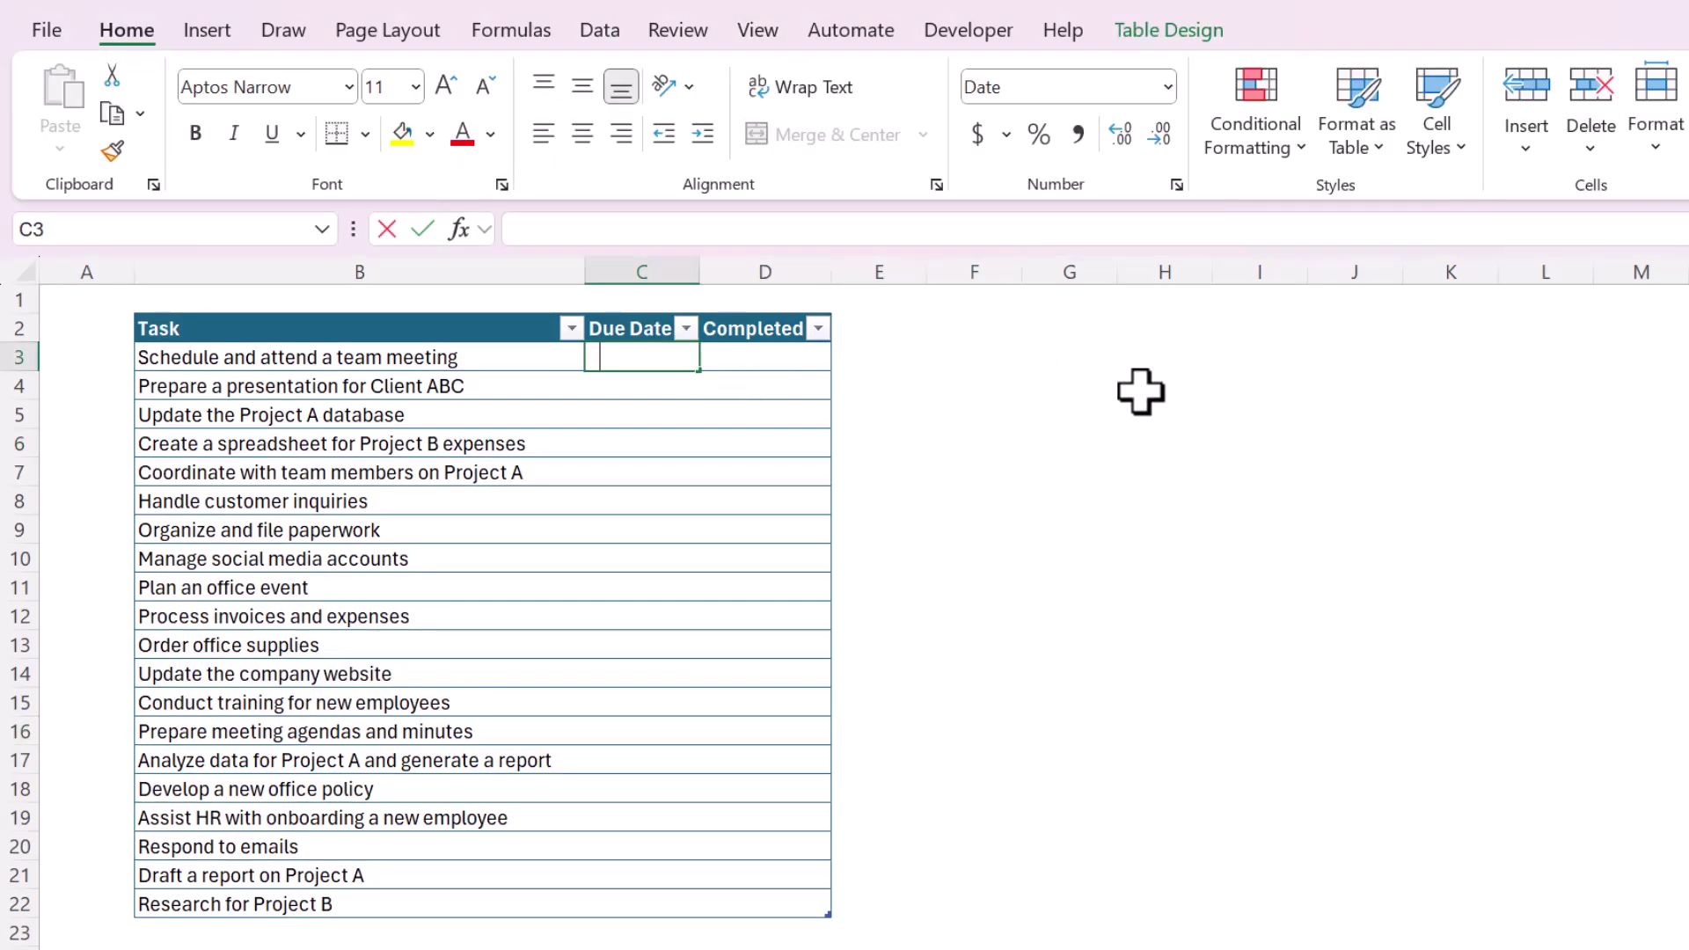
type("11/5/2024")
key("Return")
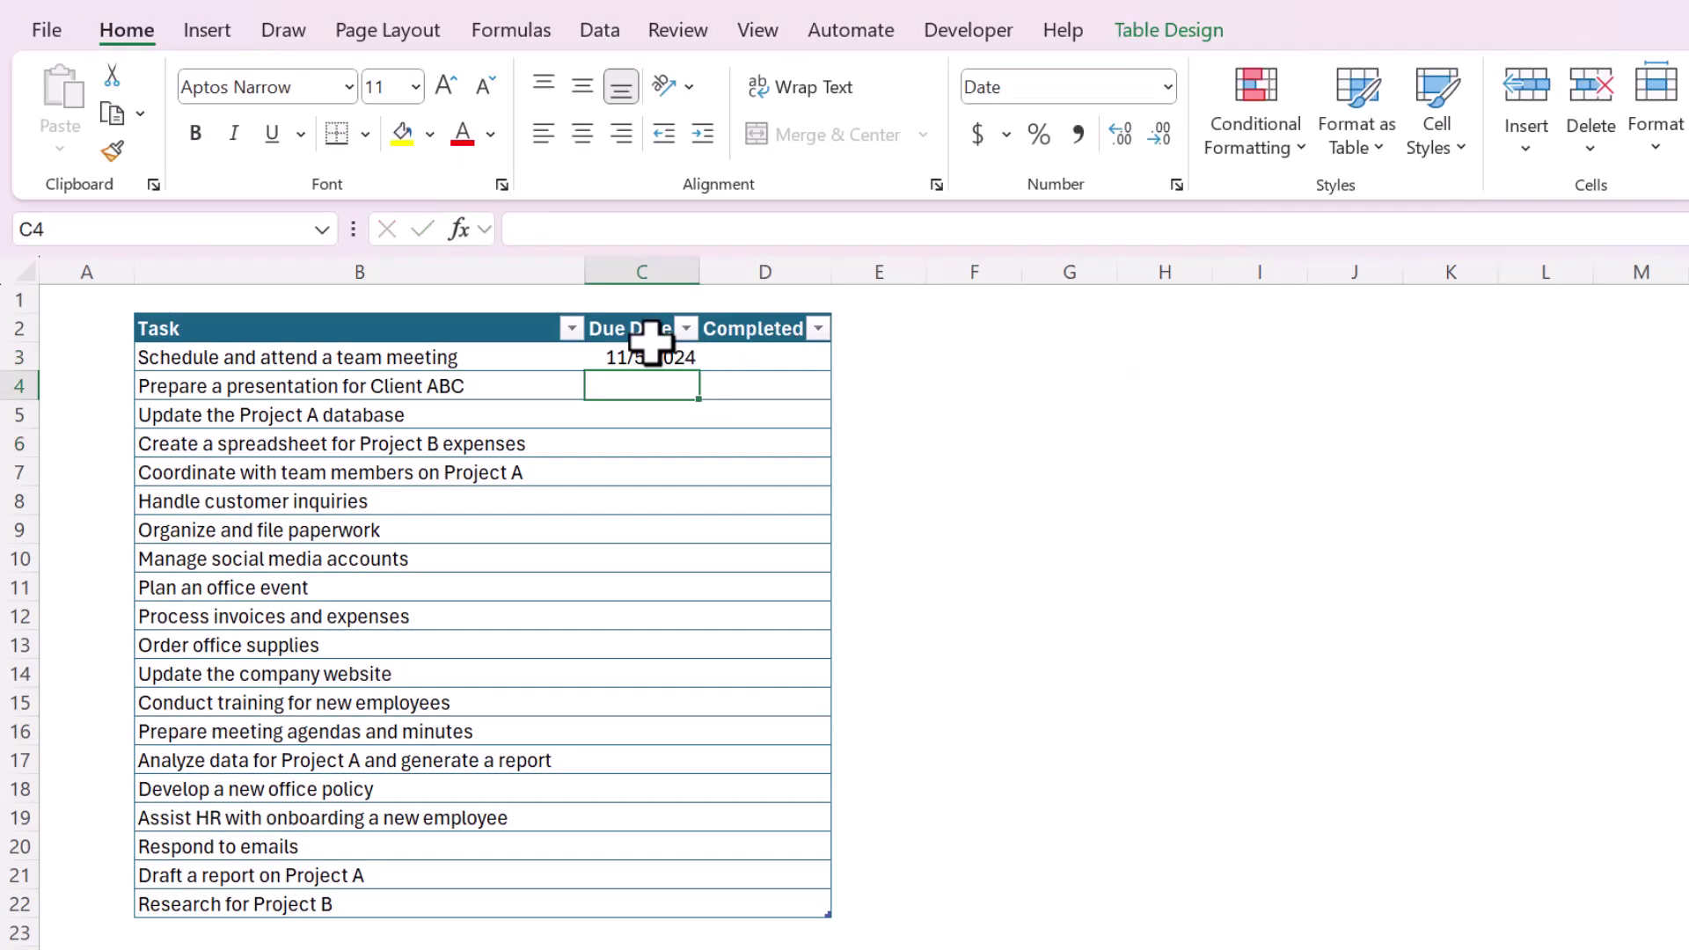
left_click(658, 350)
left_click_drag(705, 374, 689, 916)
- Select the Completed cells D3 through D22
left_click(960, 447)
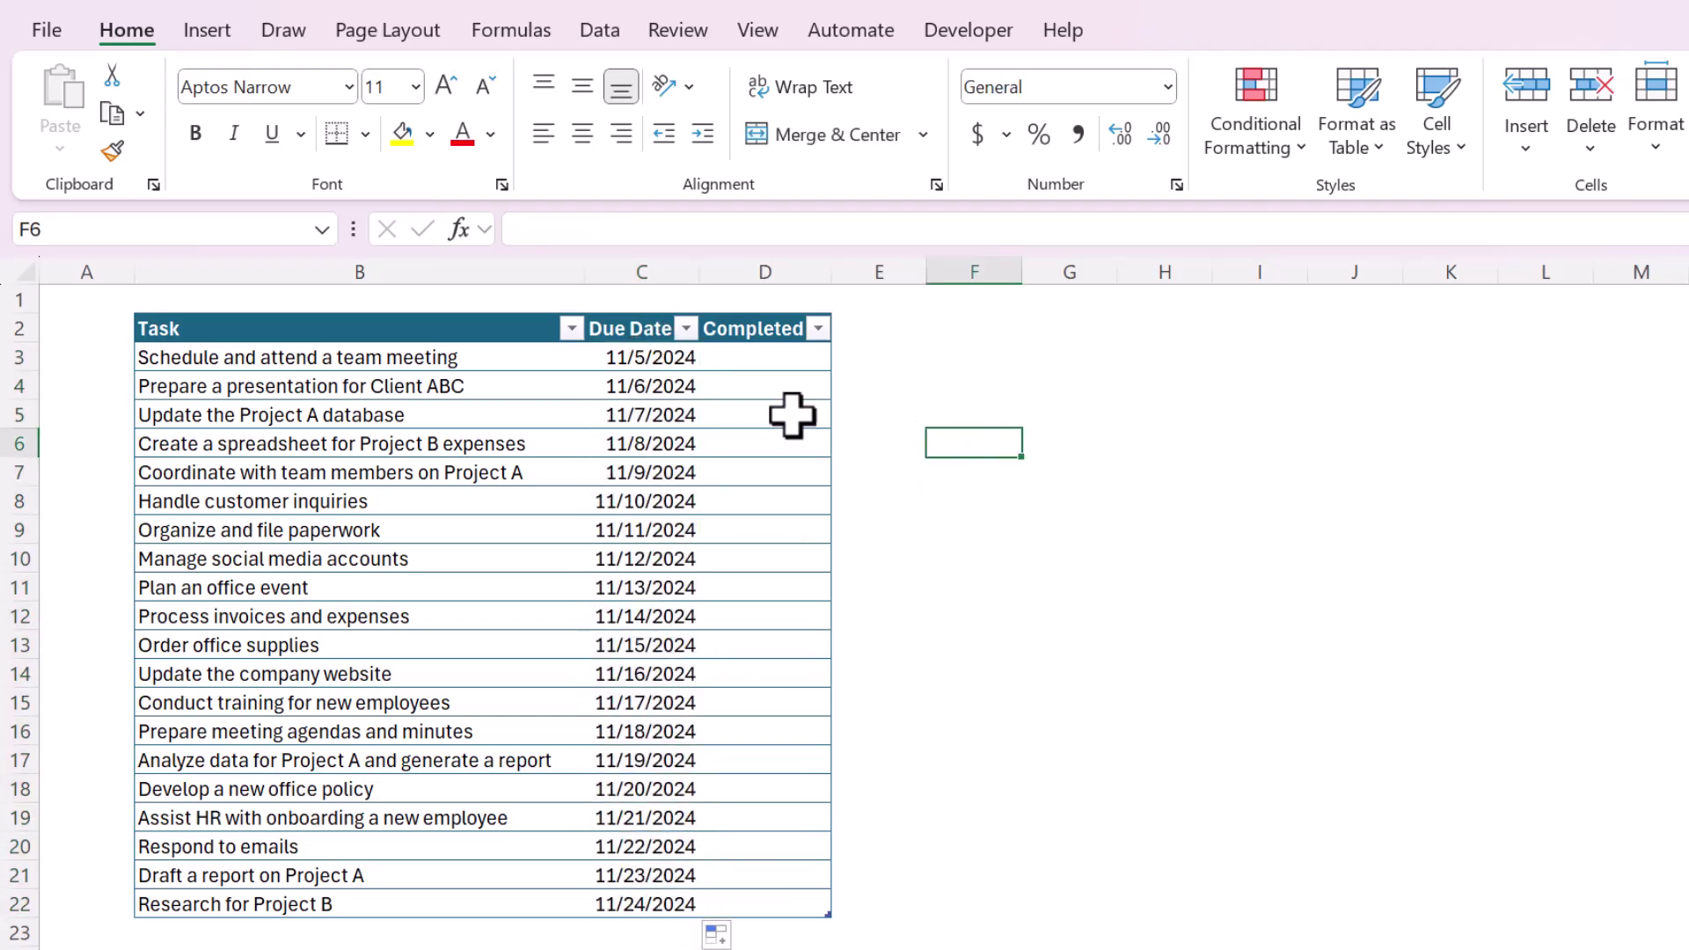
left_click(766, 359)
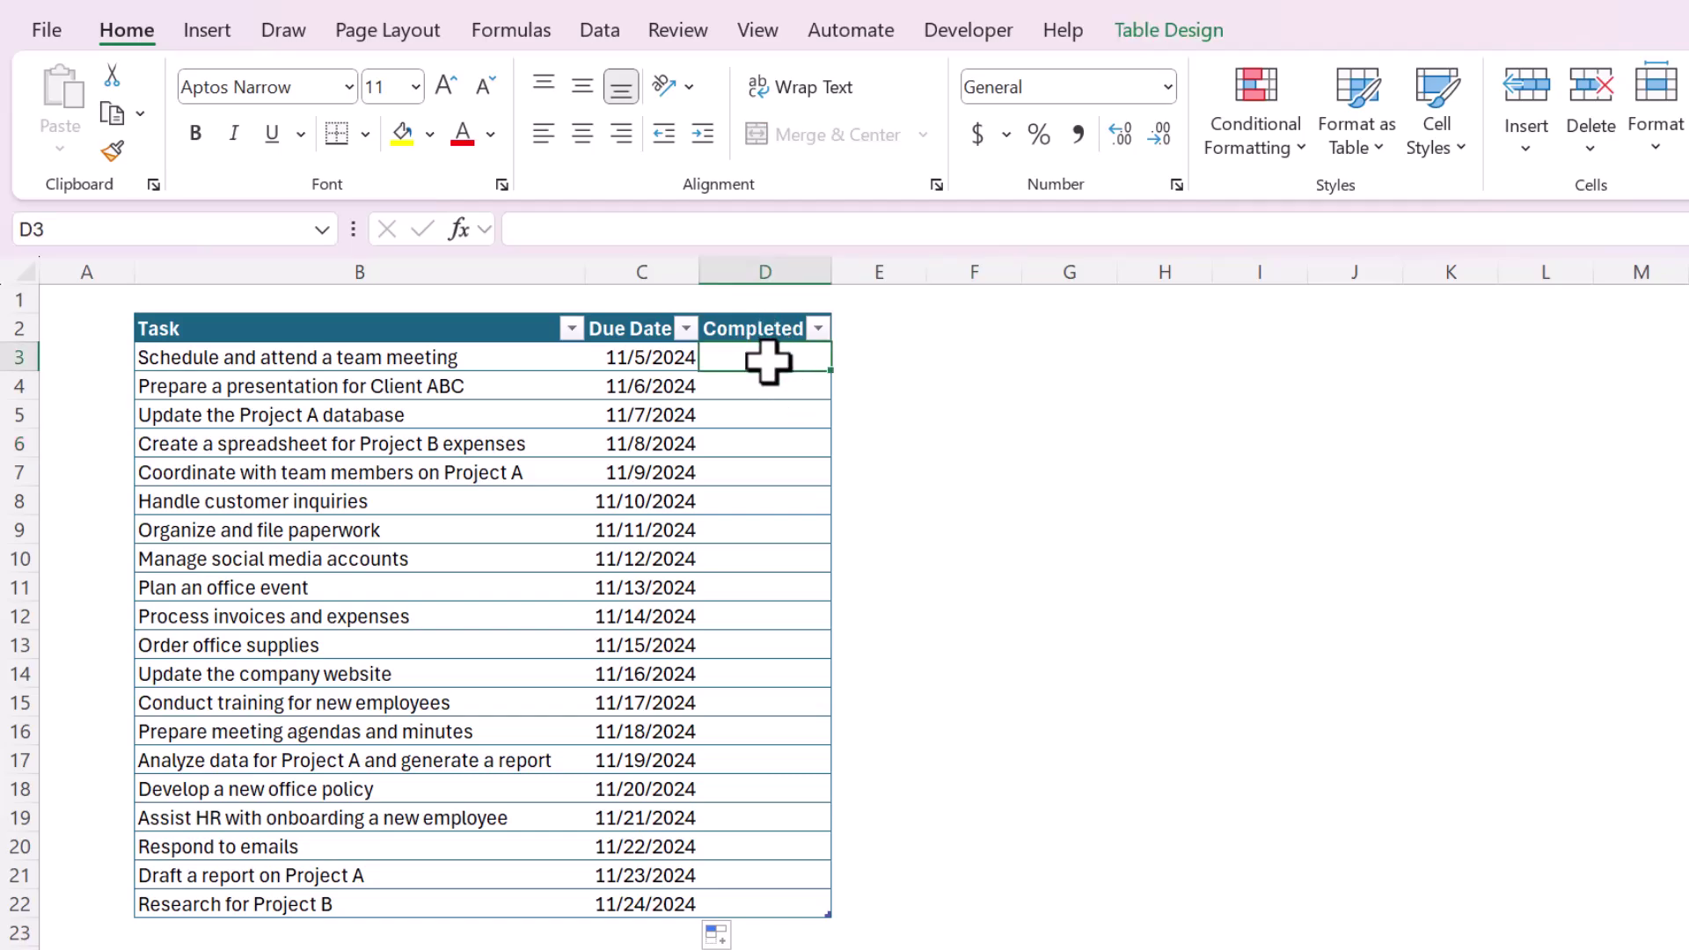
left_click_drag(768, 361, 754, 904)
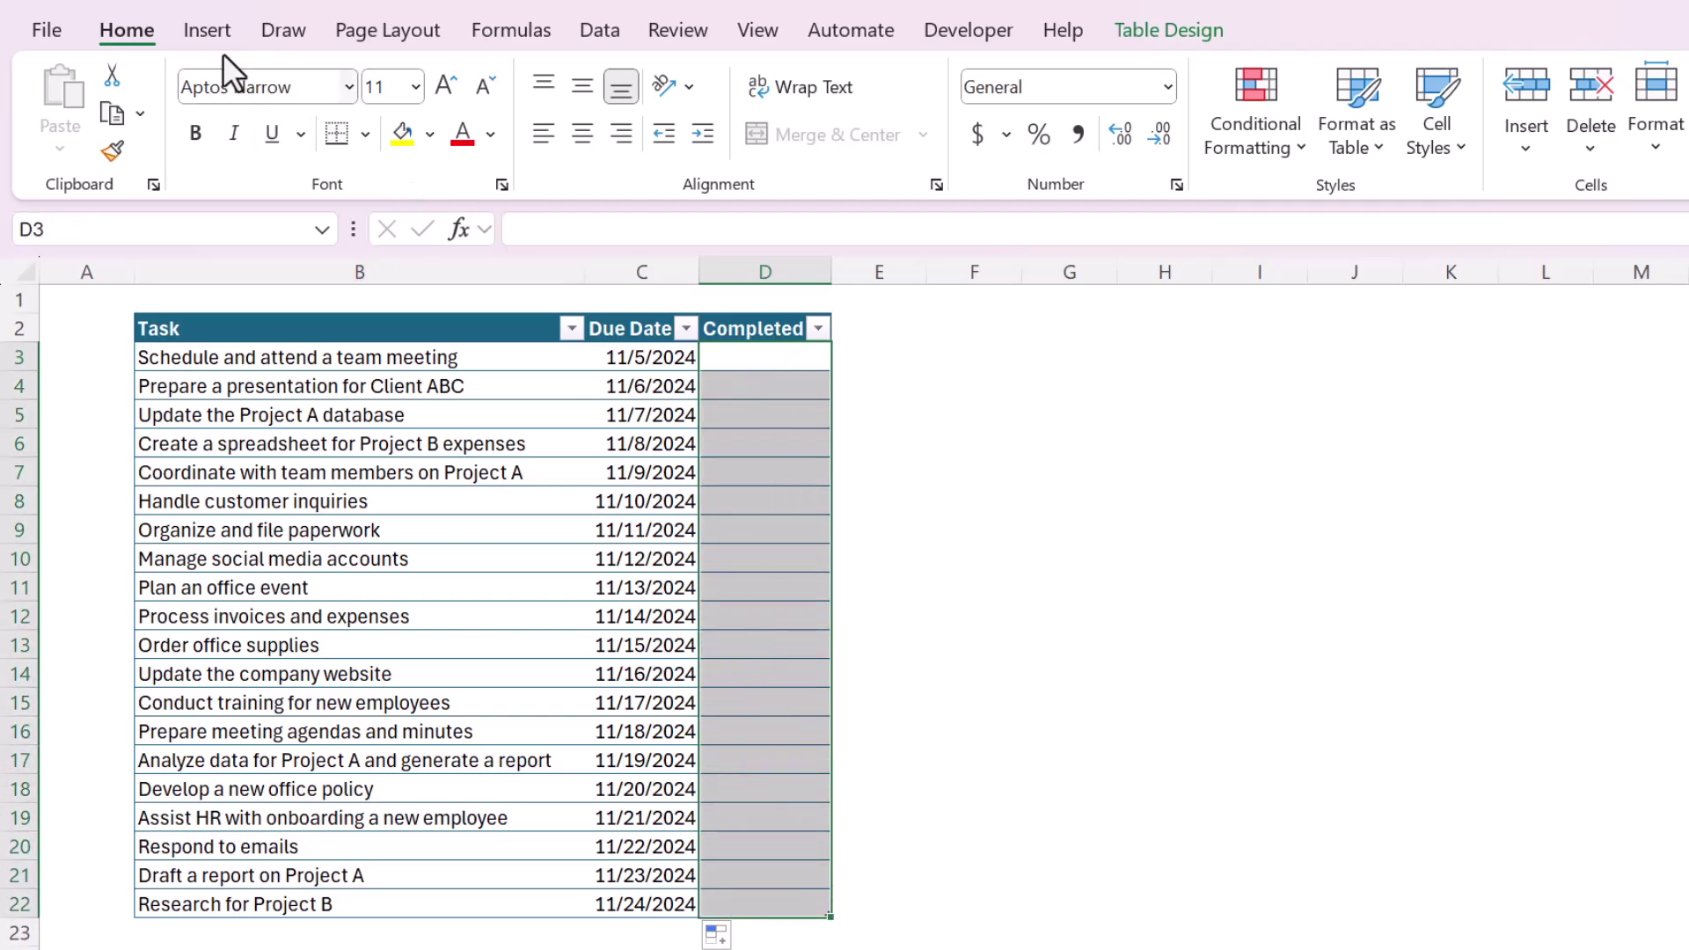
- Insert checkboxes into the selected Completed cells D3:D22
left_click(212, 33)
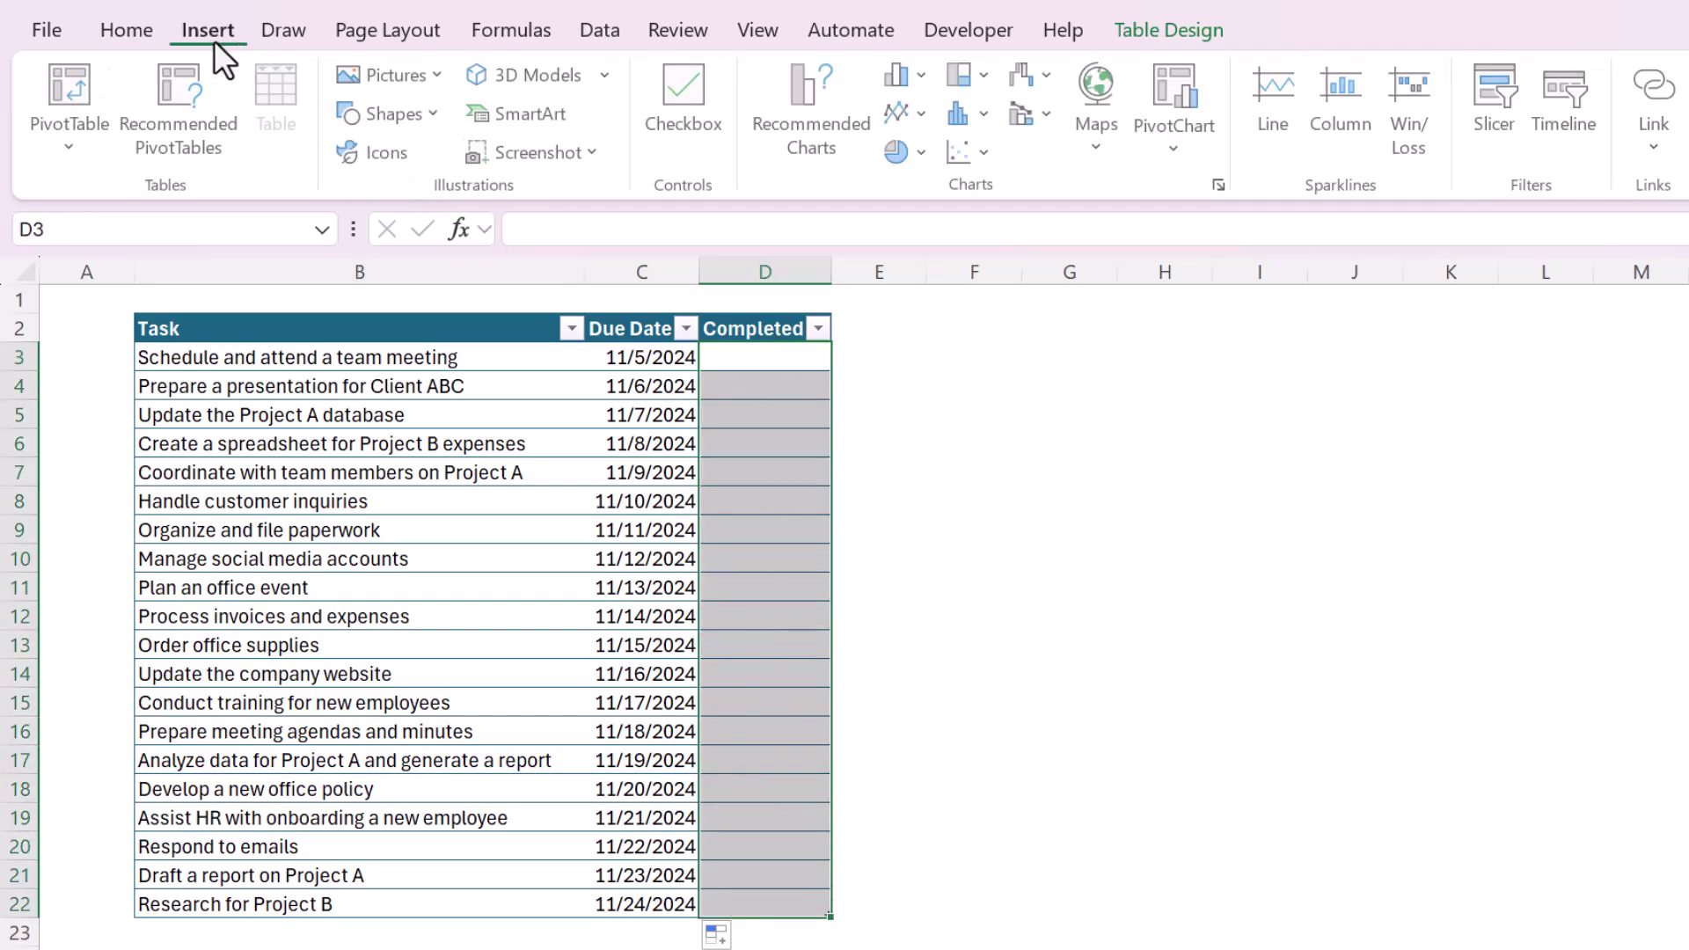
left_click(704, 144)
left_click(874, 397)
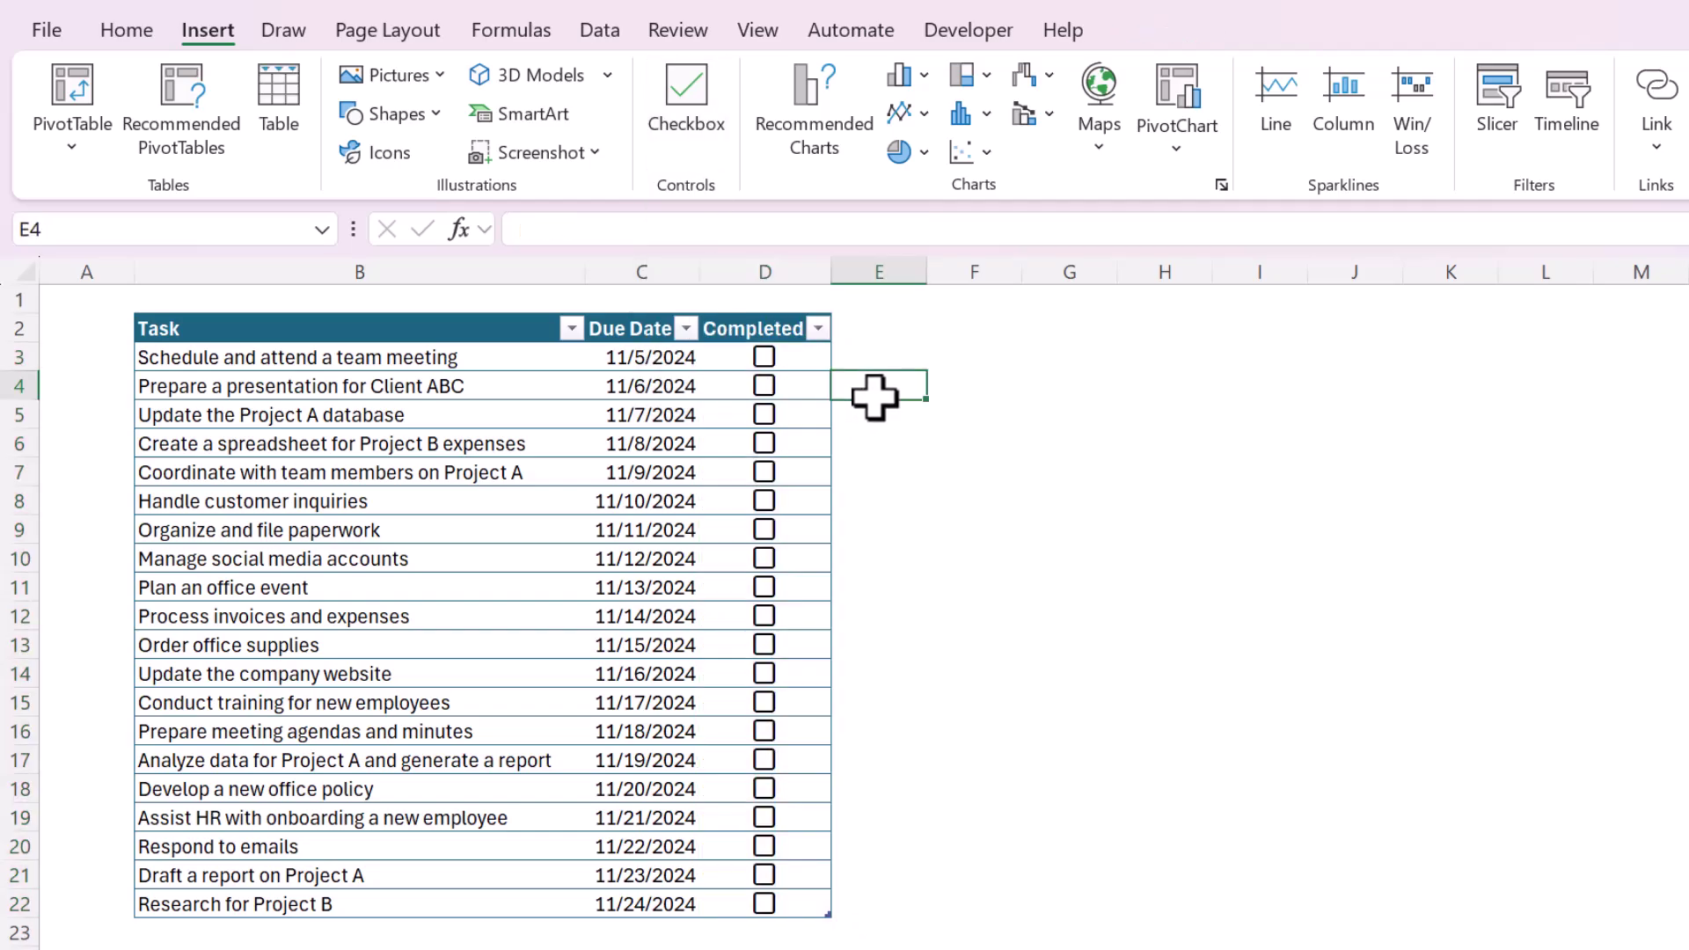
- Tick the Completed checkboxes in rows 3 and 6 through 9, leaving rows 4 and 5 unticked
left_click(763, 358)
left_click(764, 385)
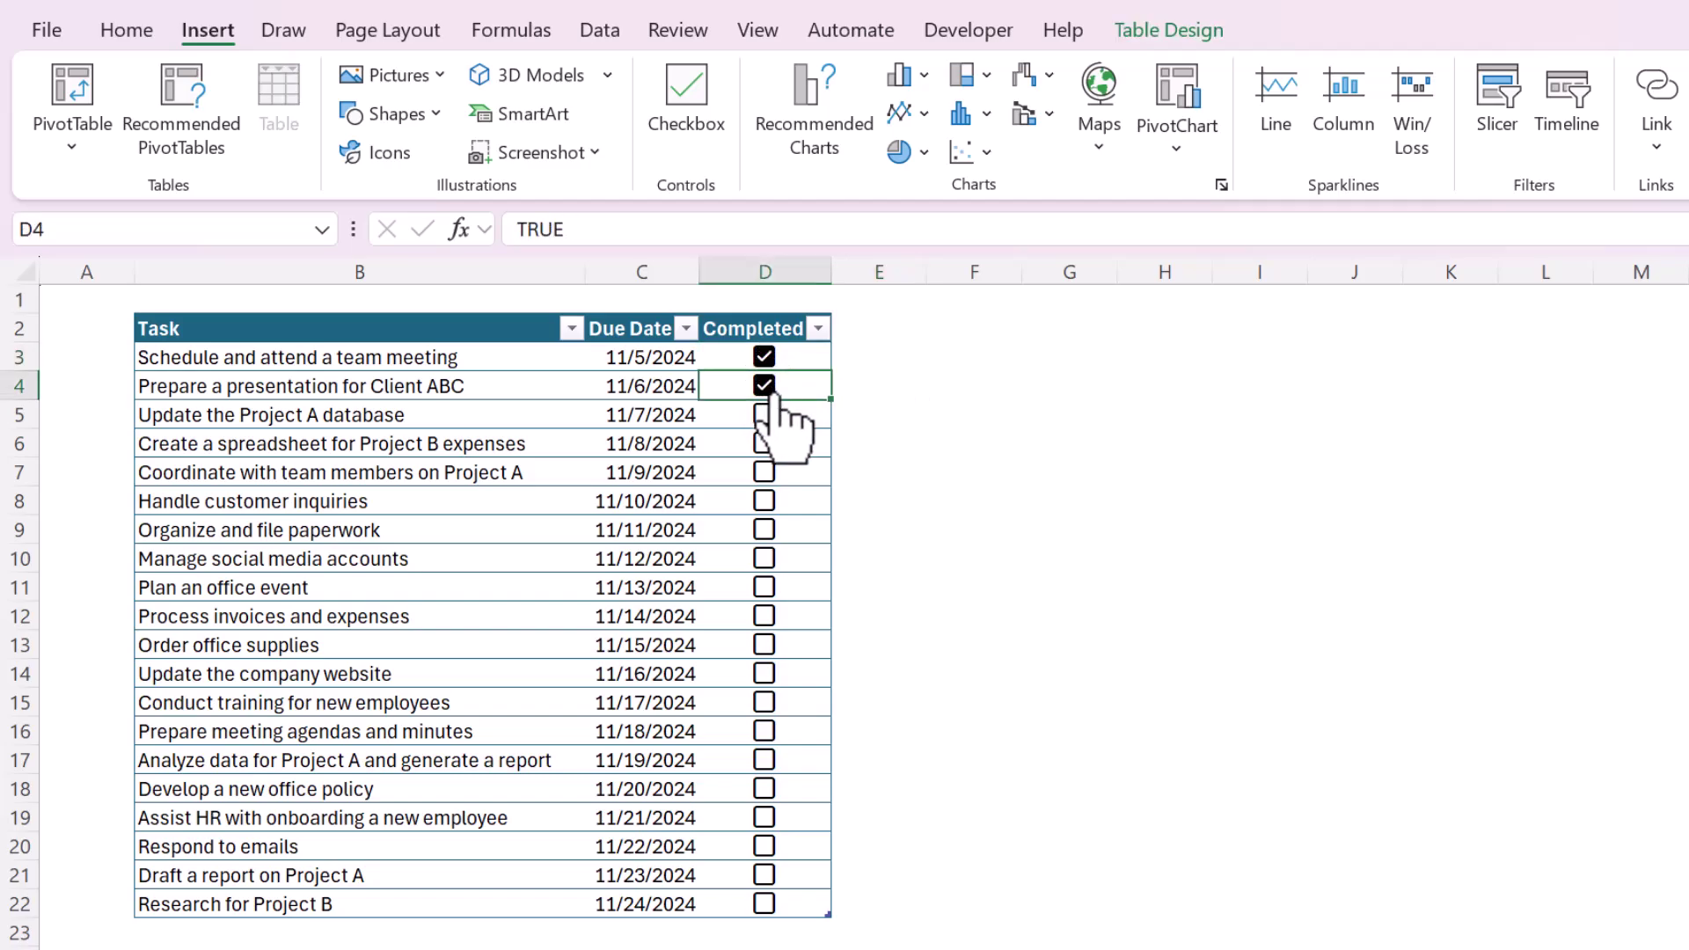
left_click(763, 414)
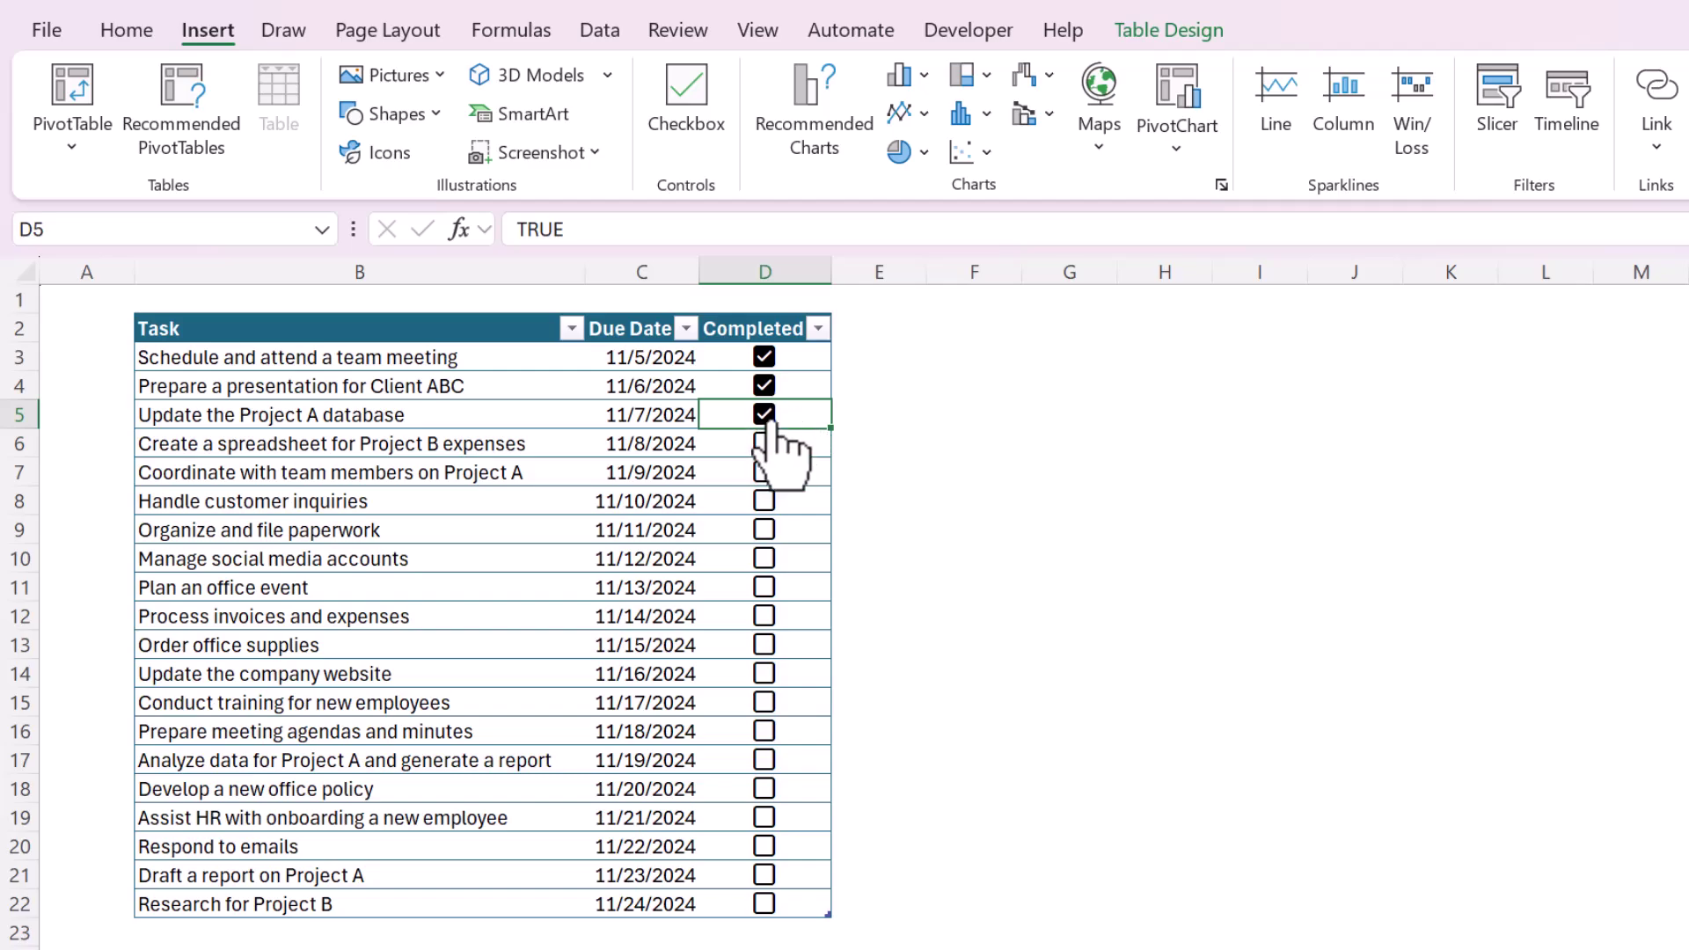
left_click(764, 443)
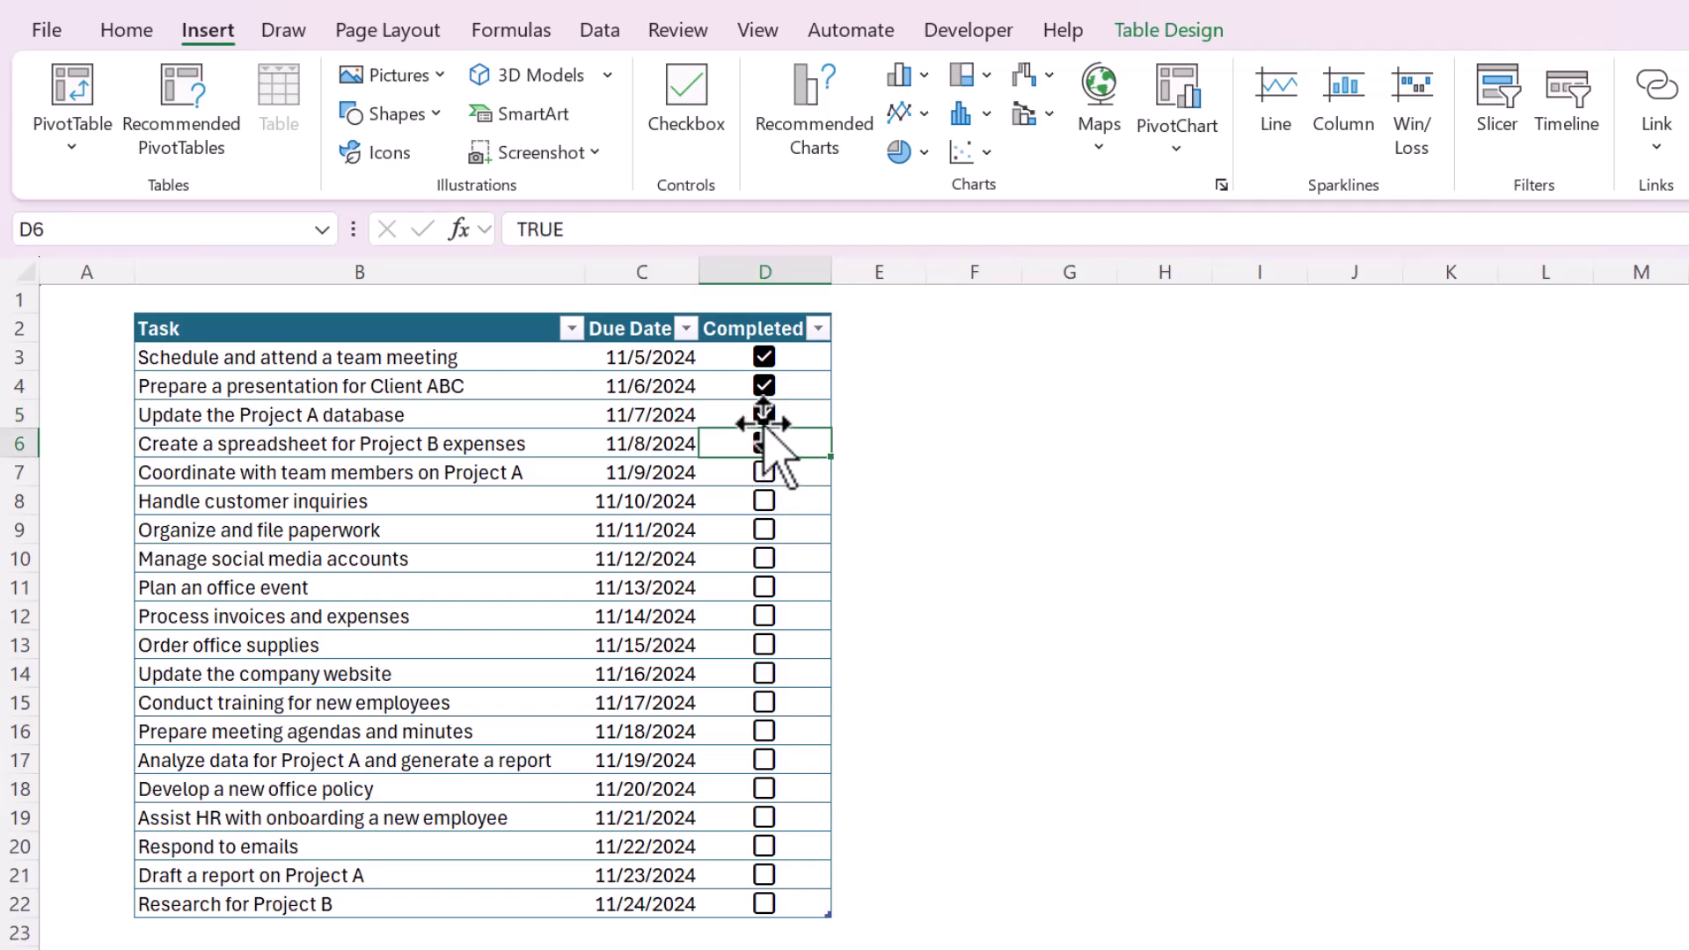
left_click(763, 414)
left_click(764, 385)
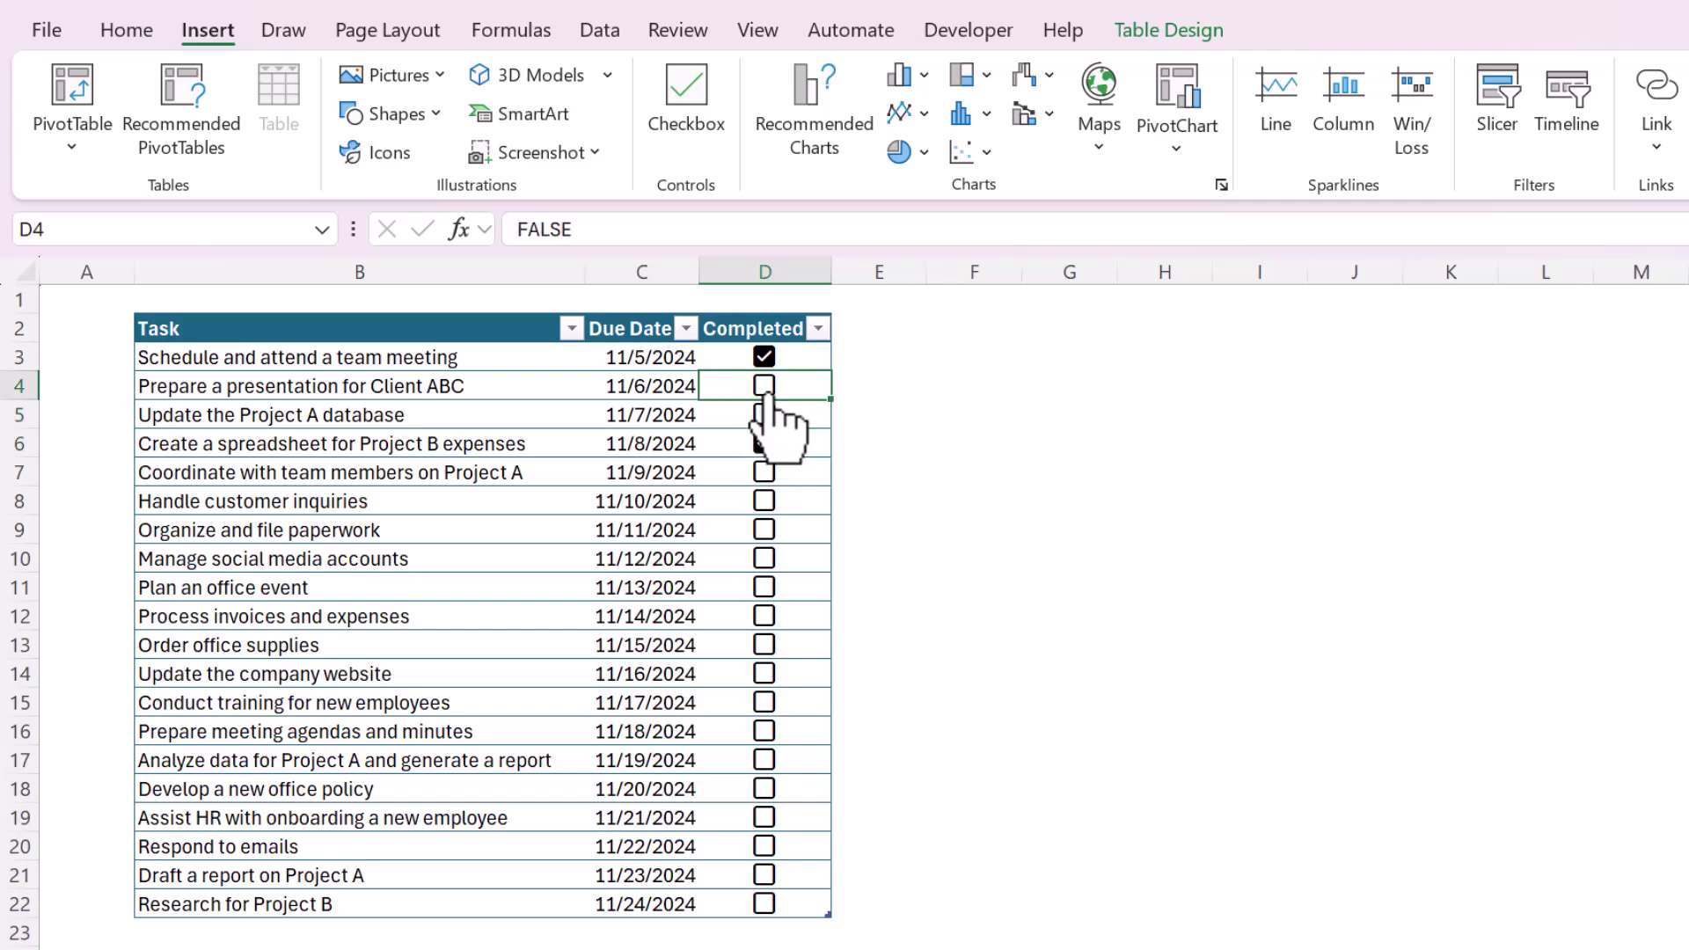
left_click(799, 422)
left_click(803, 447)
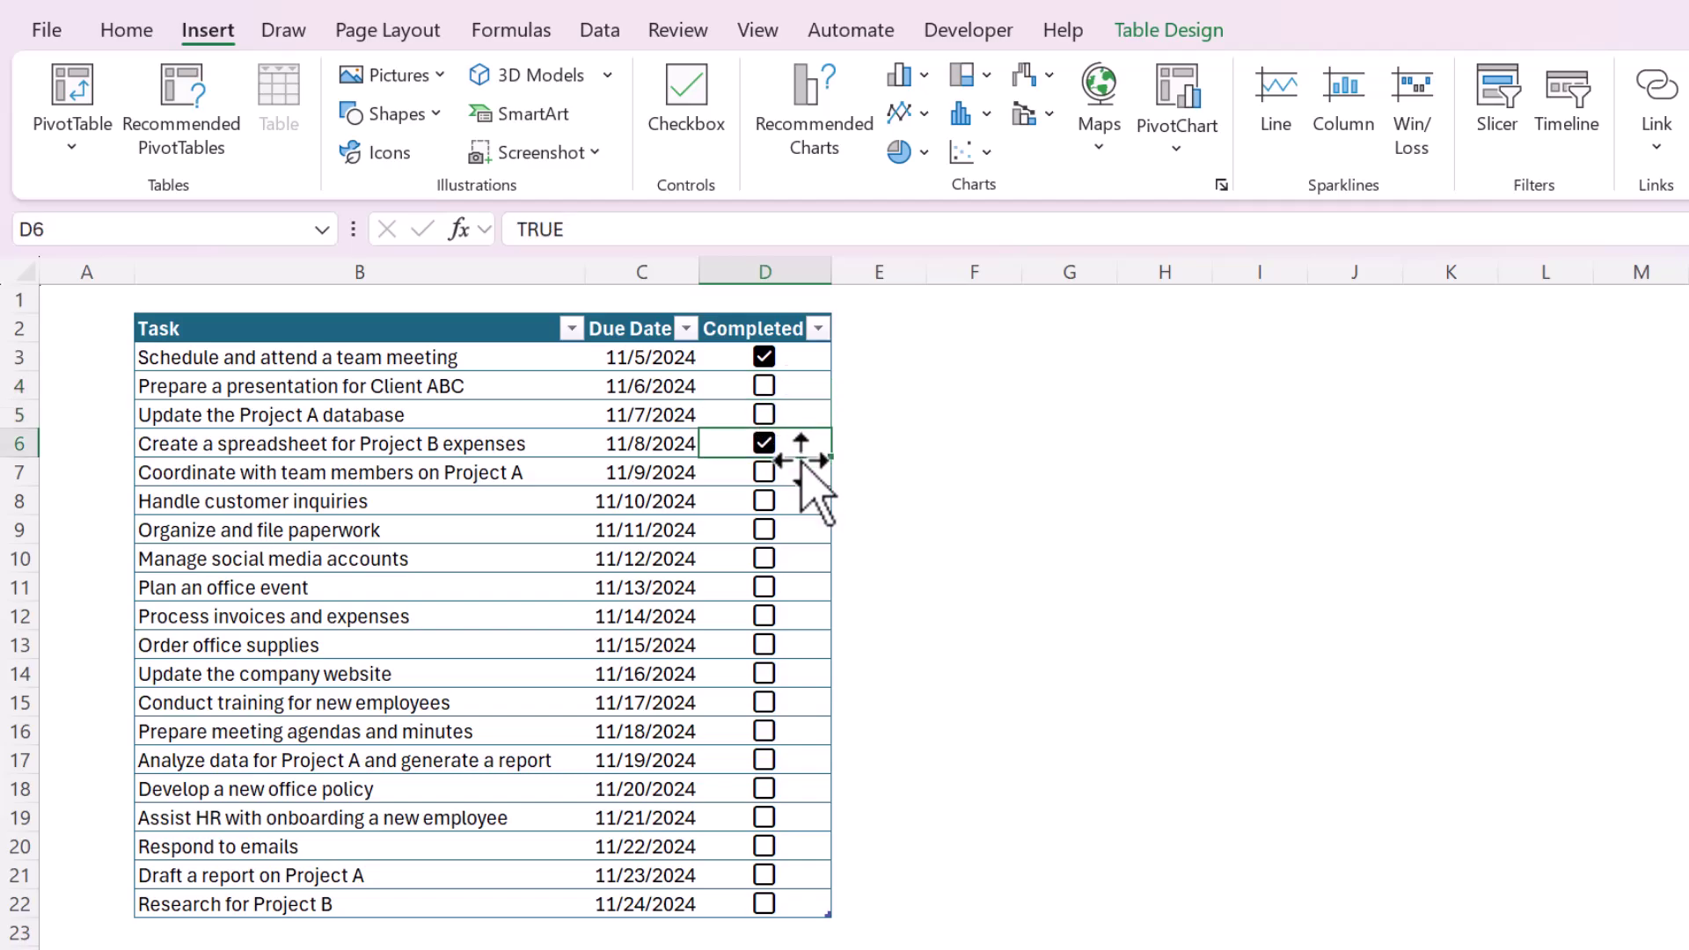
left_click(796, 469)
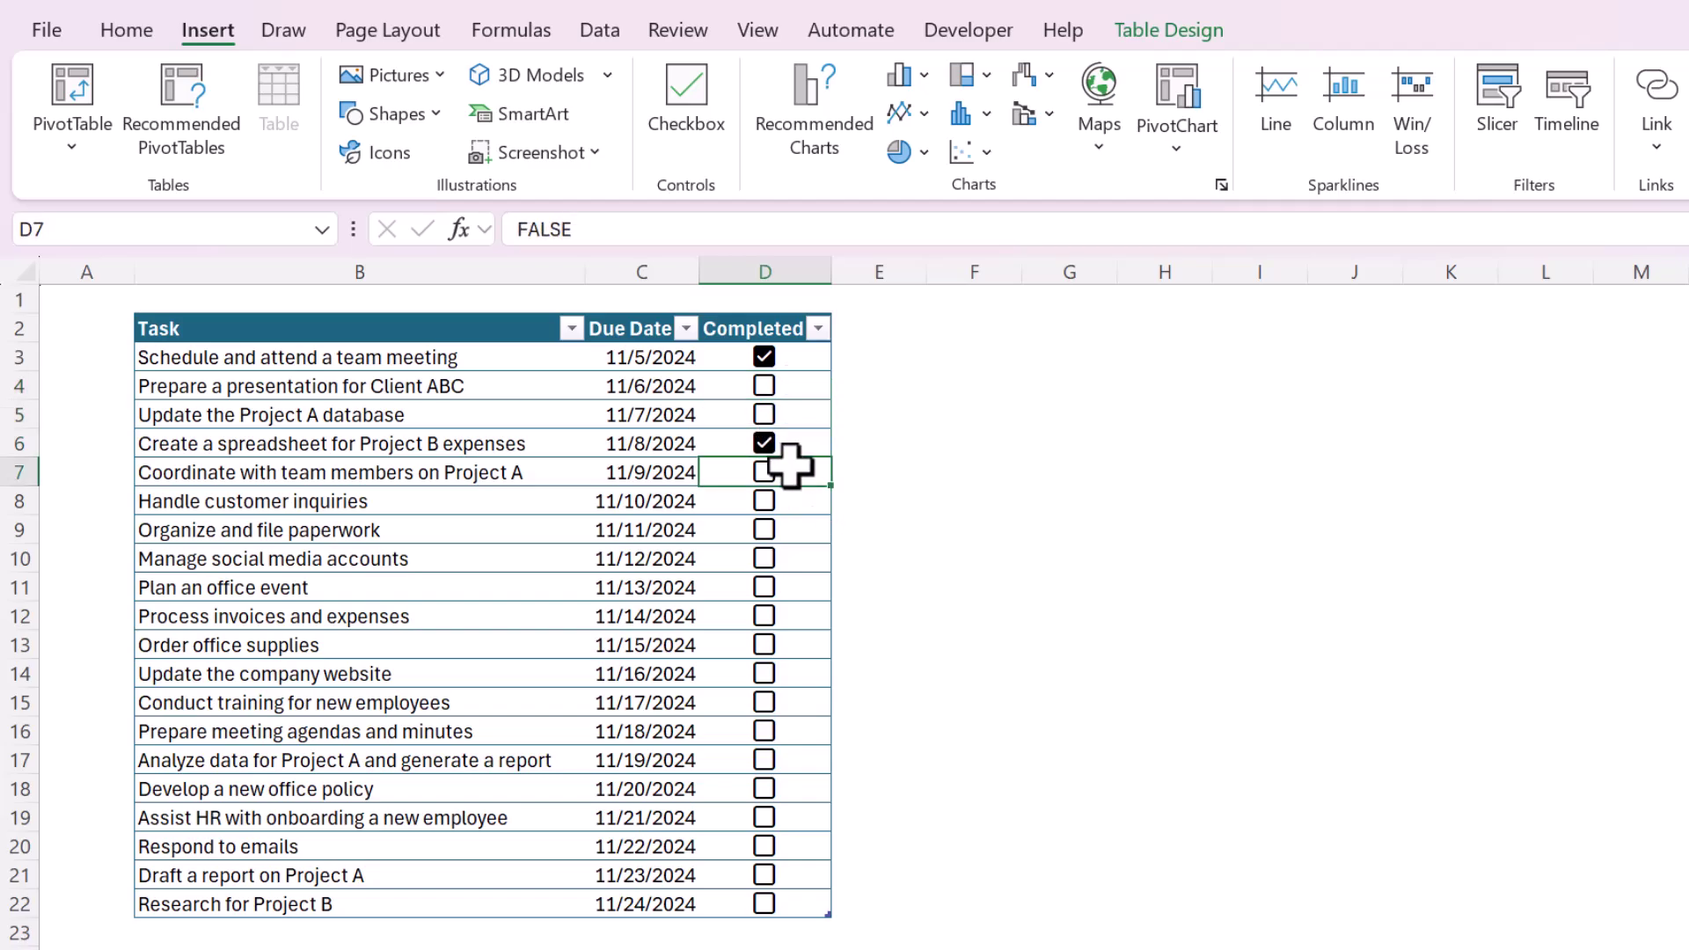
left_click(767, 531)
left_click(765, 500)
left_click(765, 473)
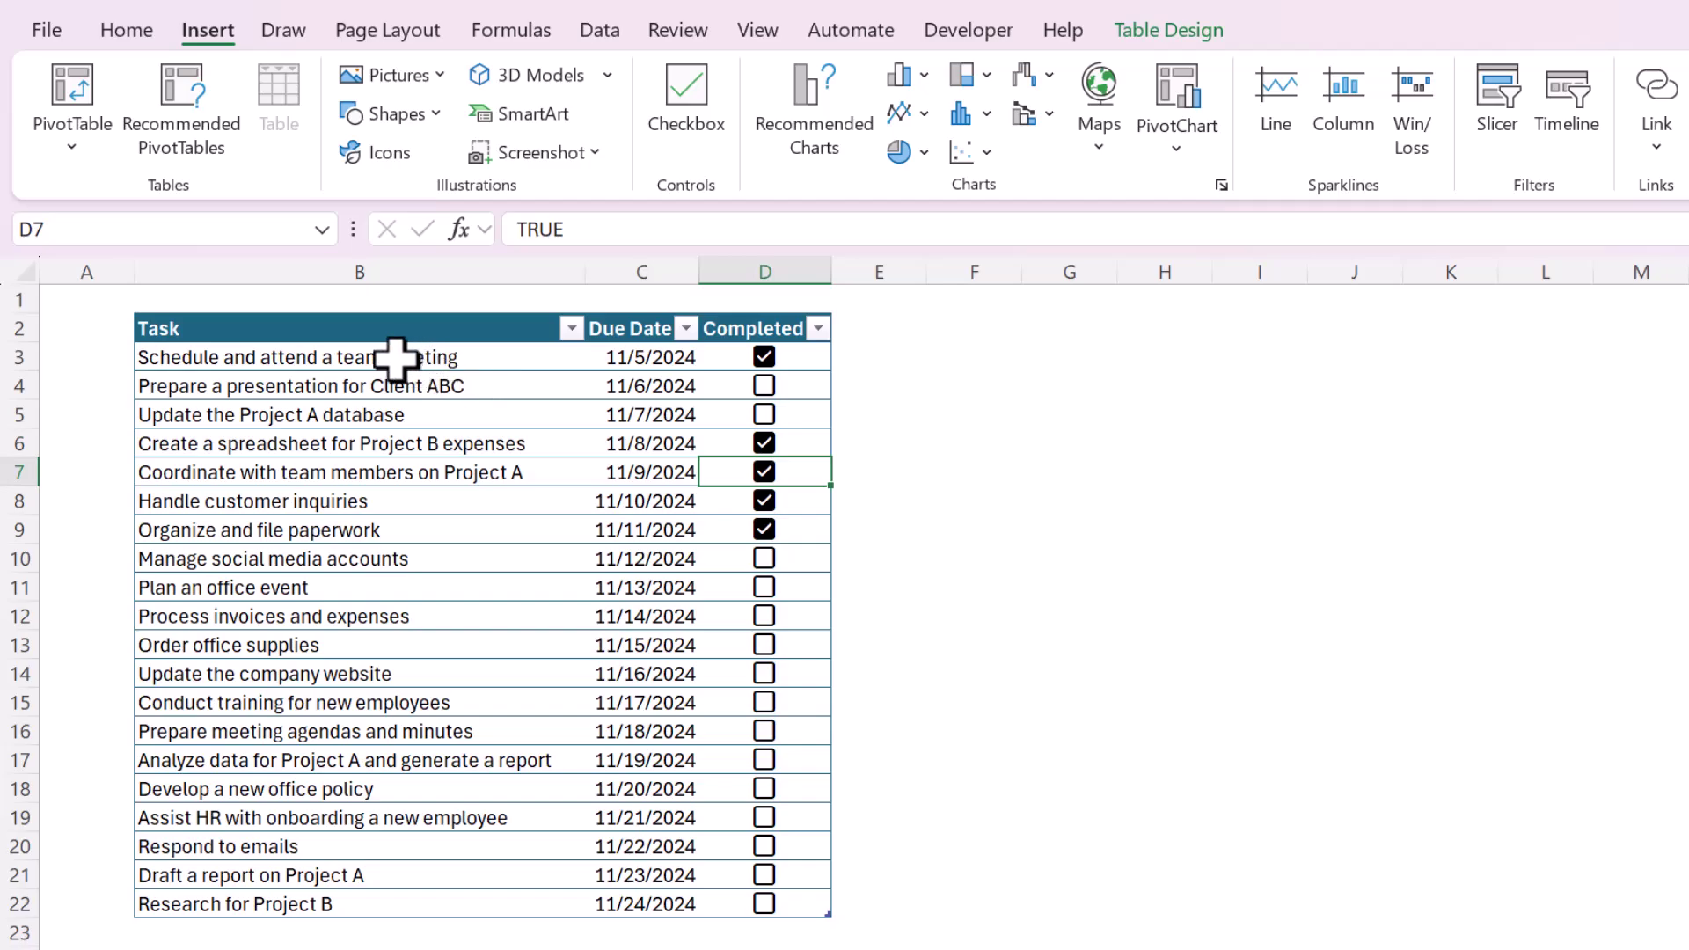
left_click_drag(395, 358, 749, 351)
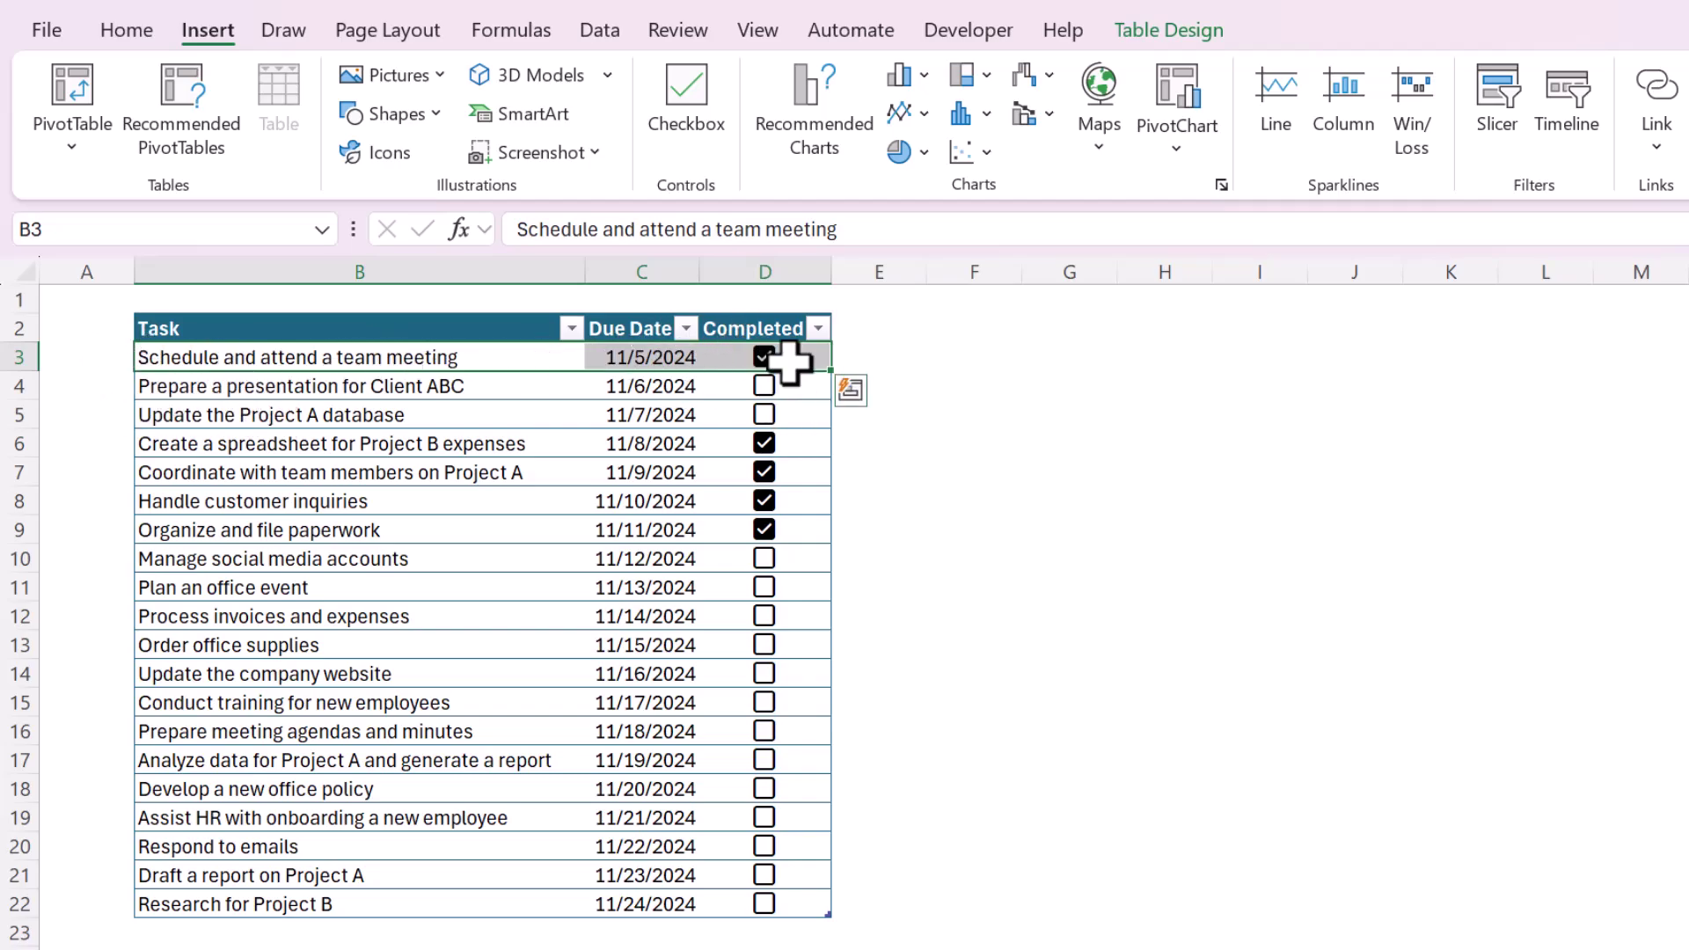
- Select the table body B3:D22 and open the Home tab's Conditional Formatting menu
left_click(893, 350)
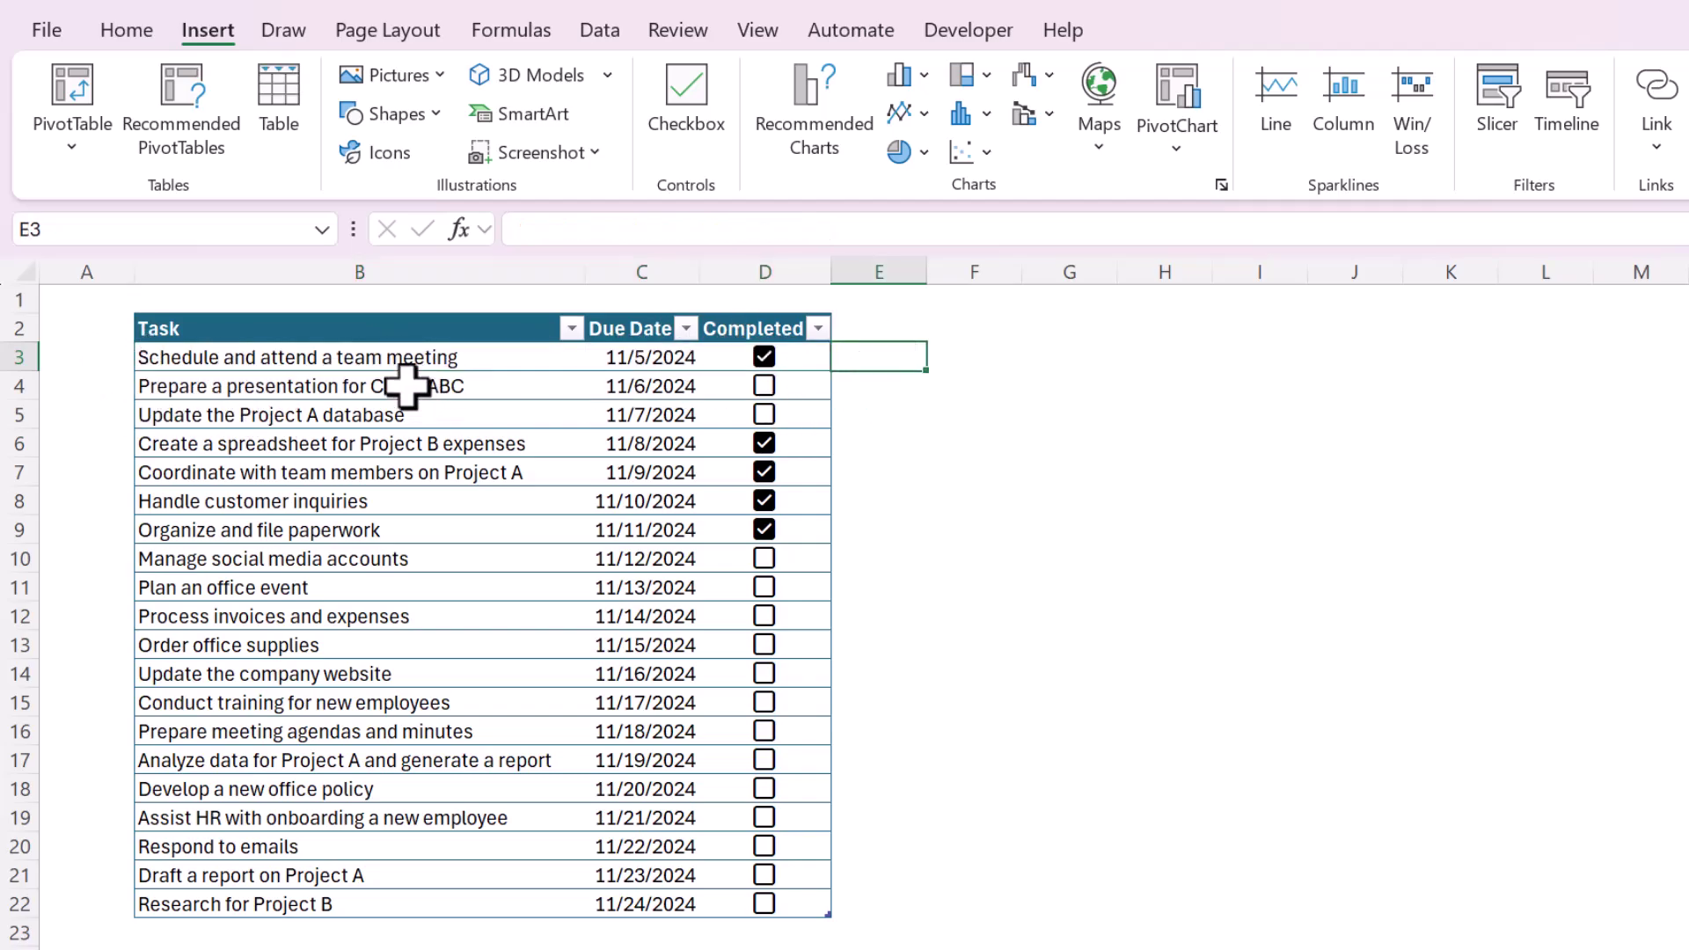
left_click_drag(358, 355, 777, 906)
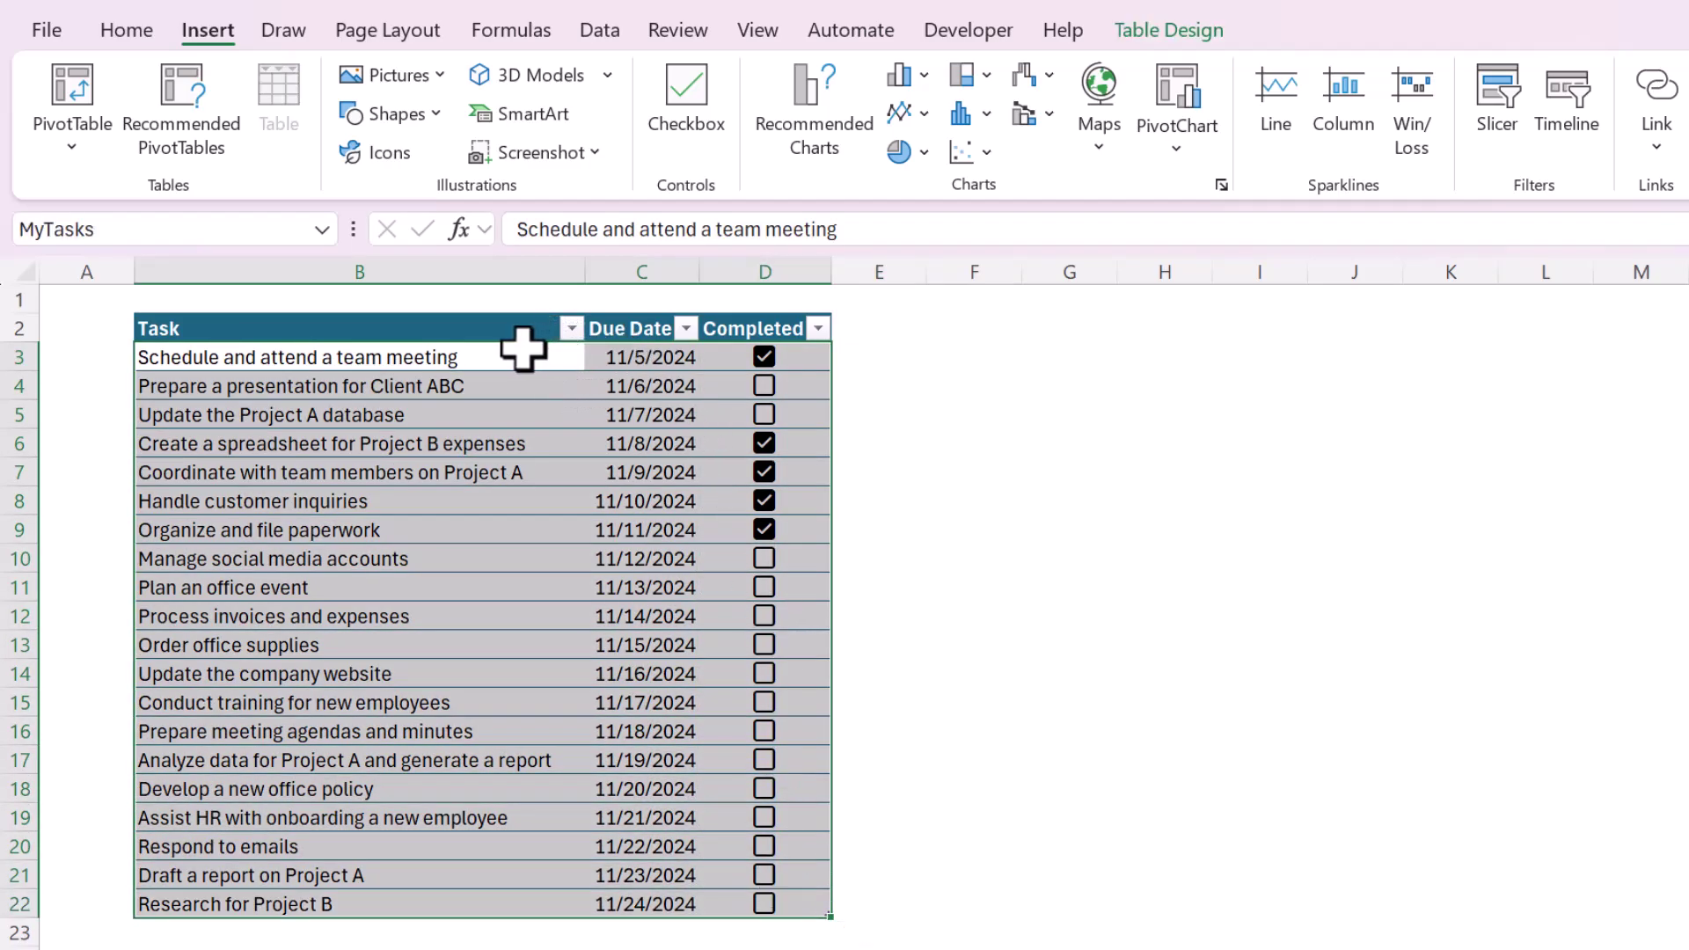
left_click_drag(613, 359, 258, 918)
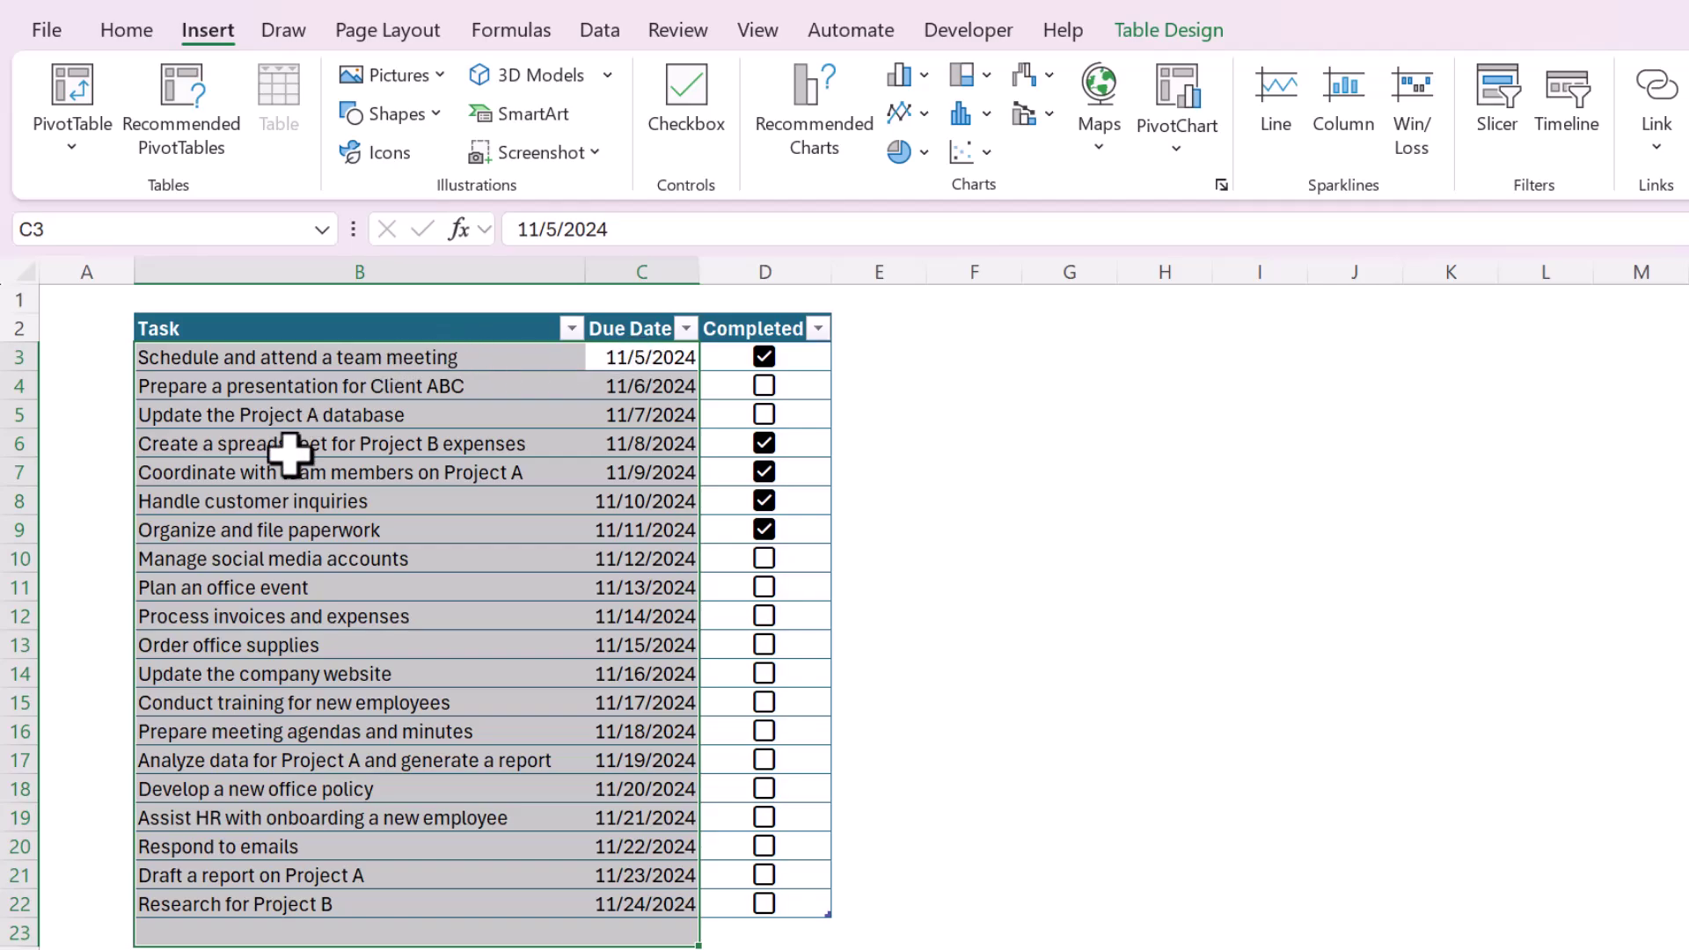
left_click(358, 414)
left_click_drag(350, 357, 772, 890)
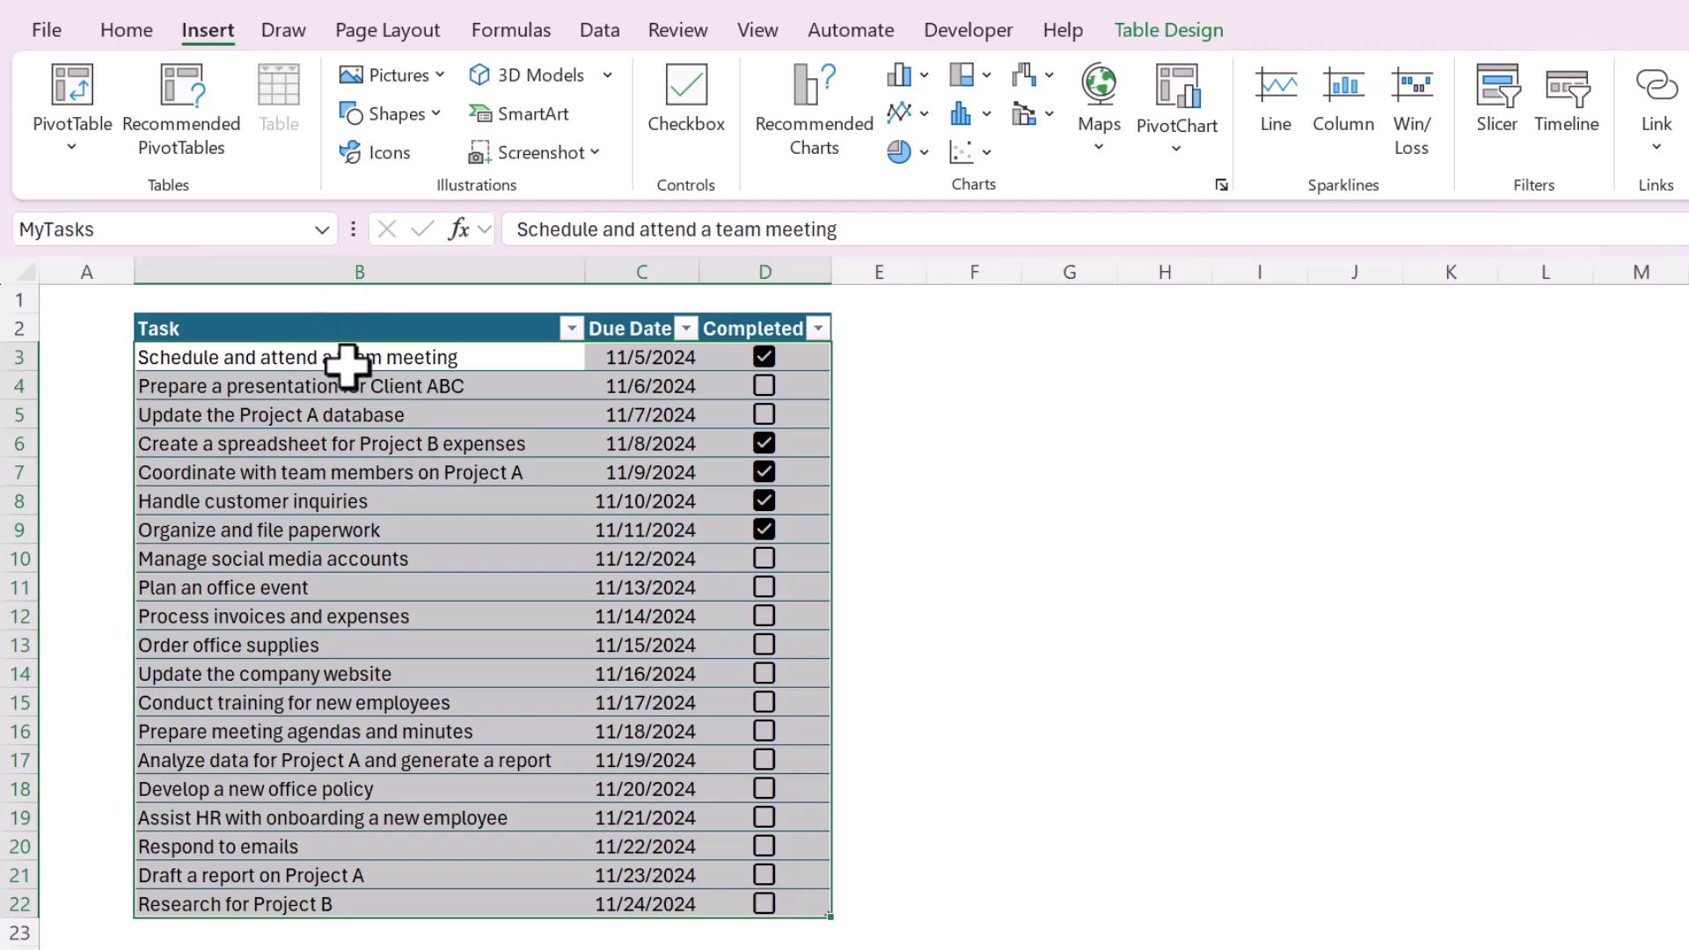
left_click(123, 40)
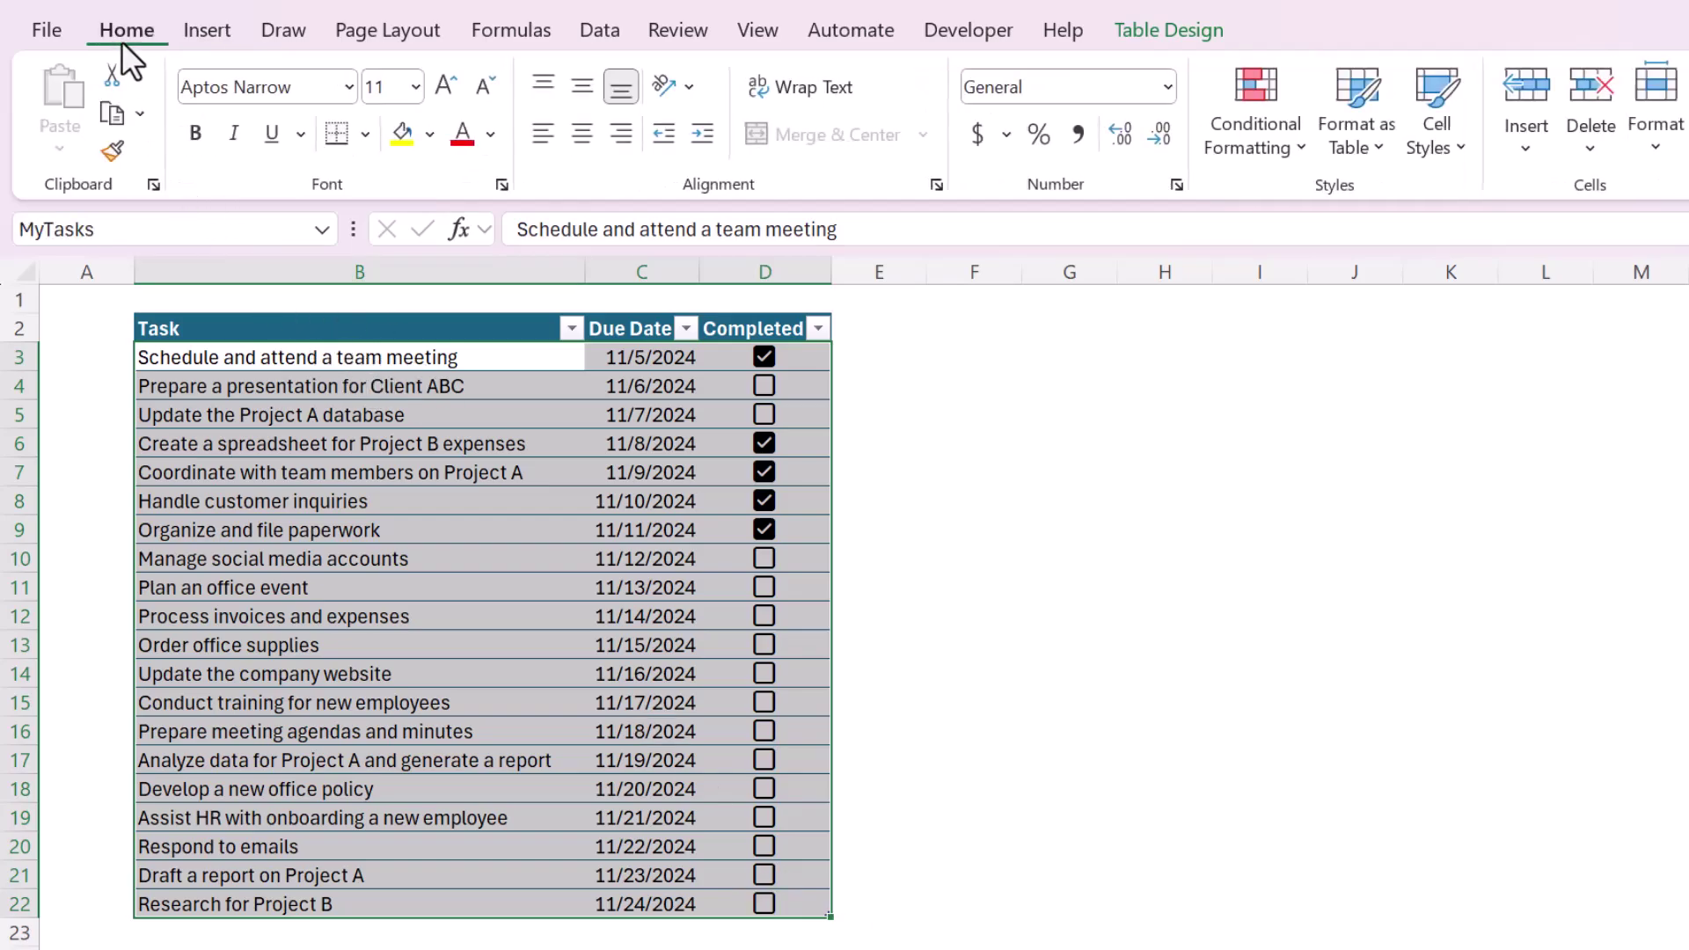
left_click(1267, 140)
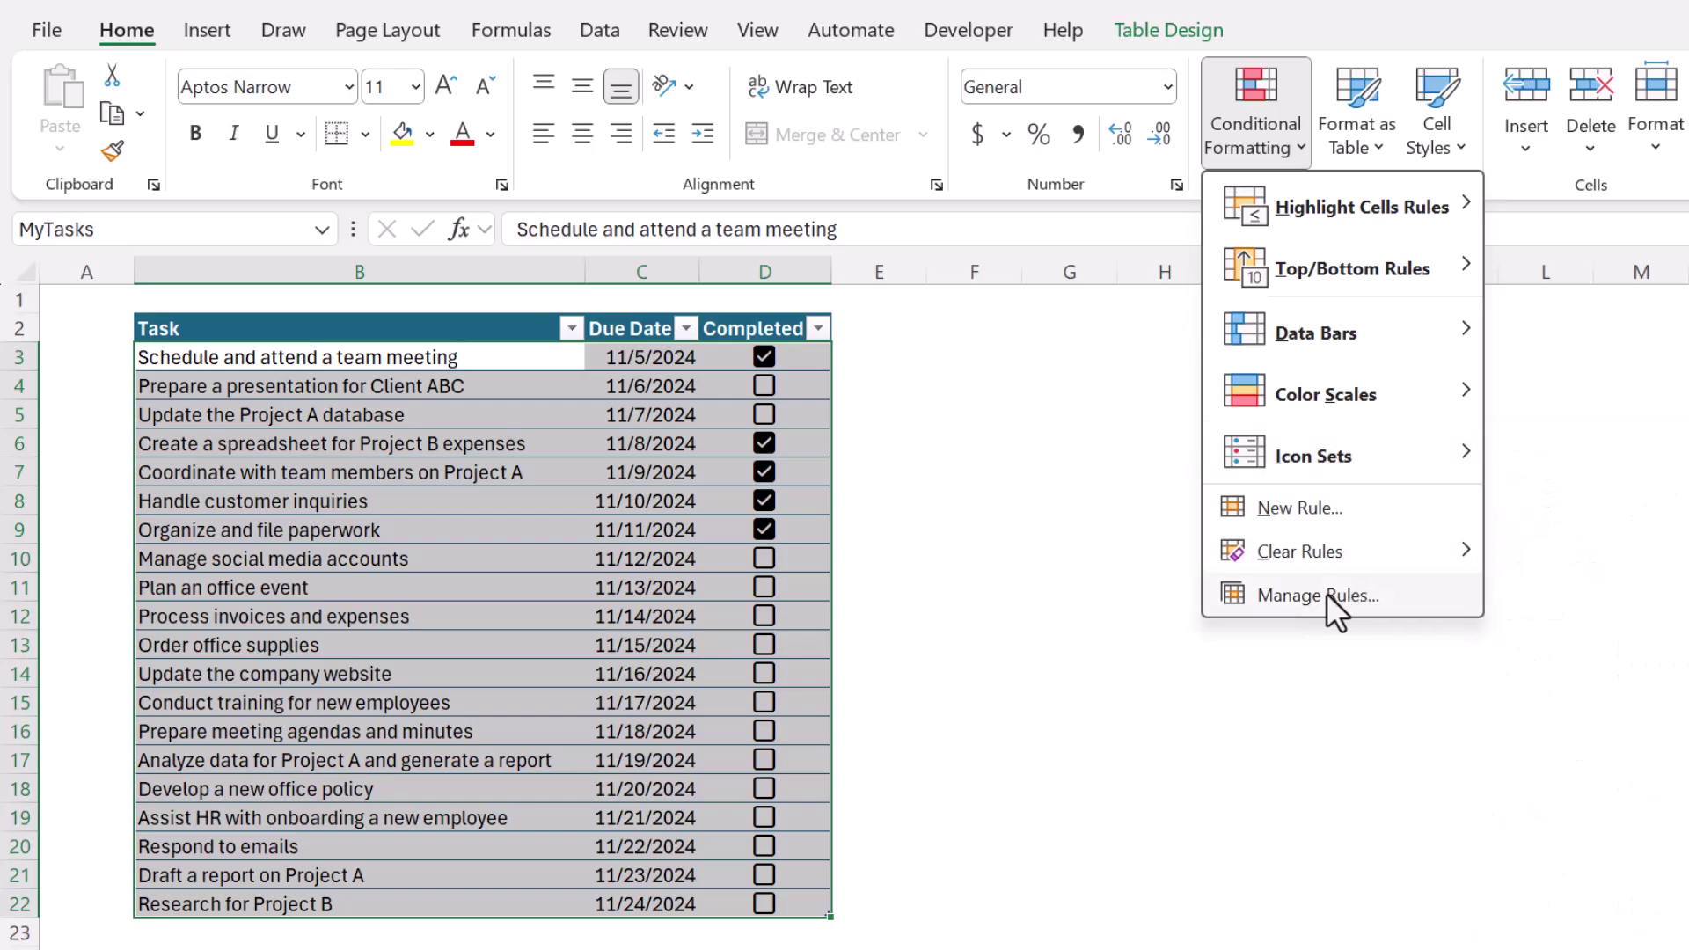
- Create a formula-based rule =$D3=TRUE that formats matching rows with strikethrough
left_click(1301, 512)
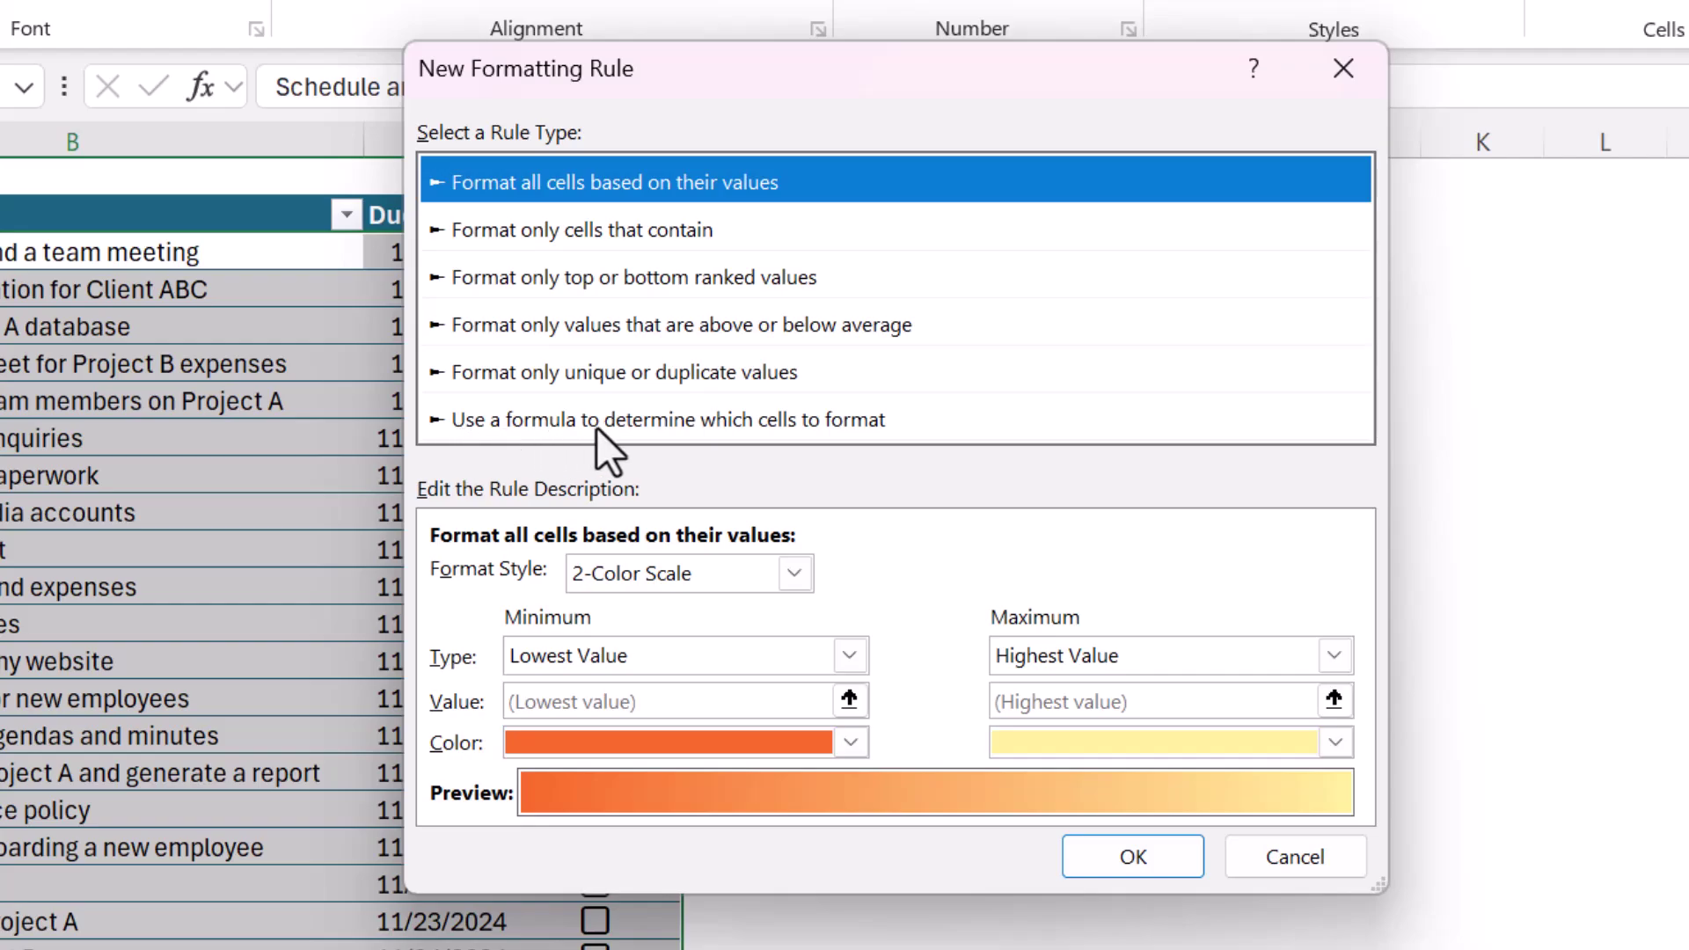
left_click(727, 422)
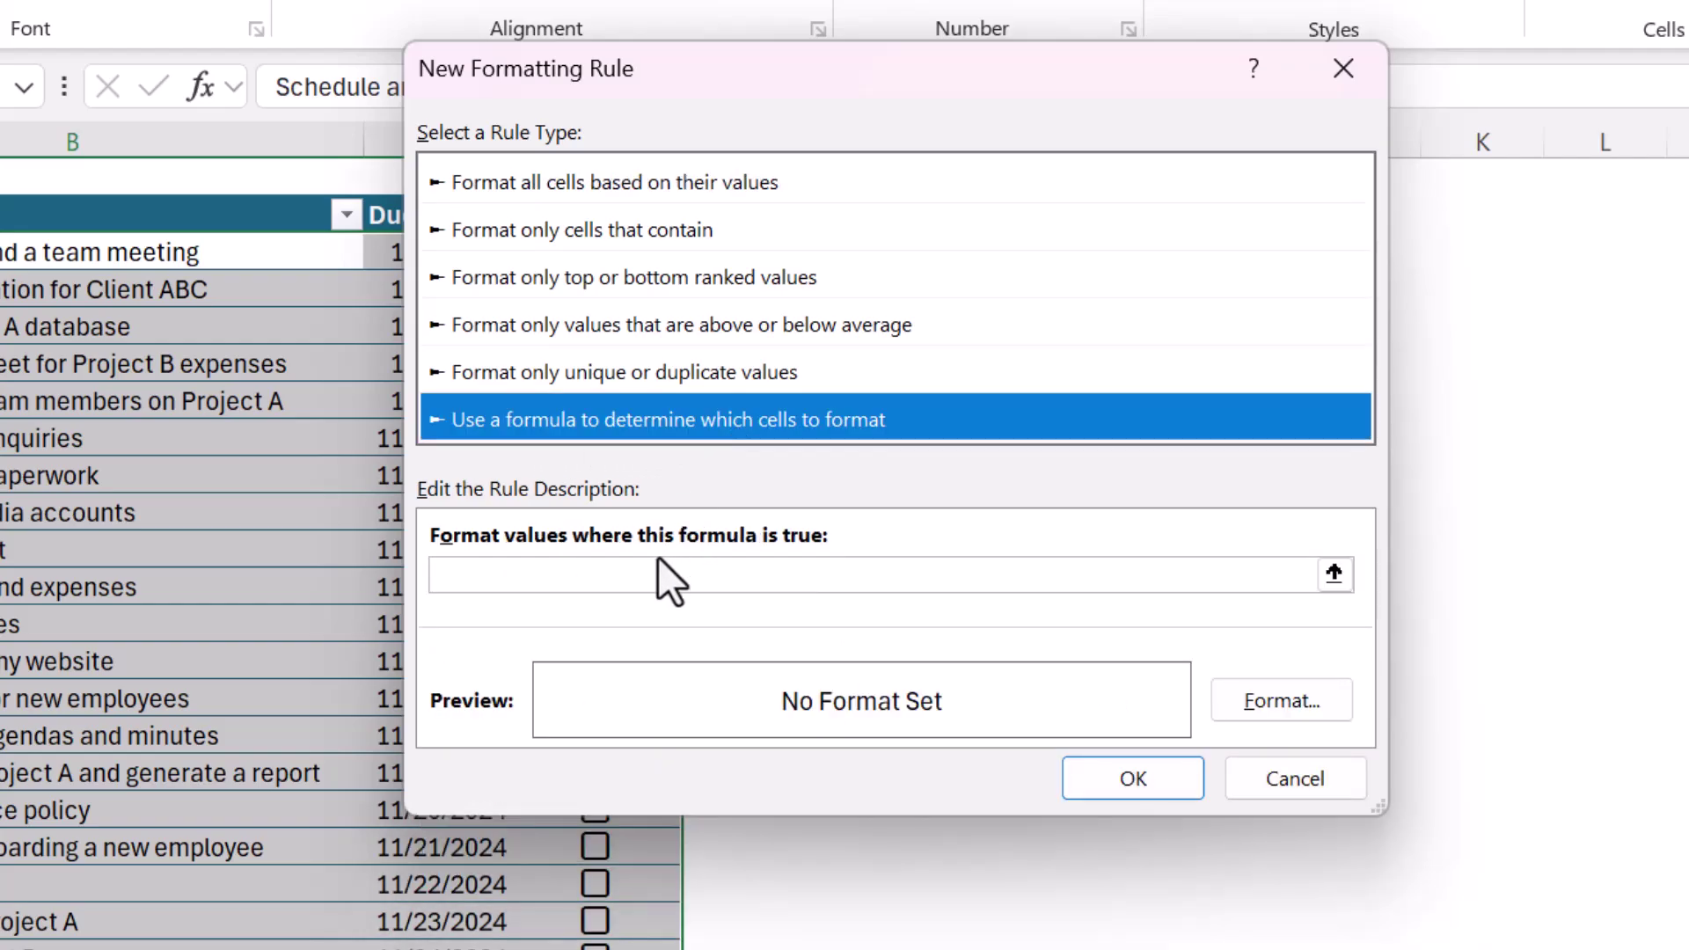
left_click(629, 577)
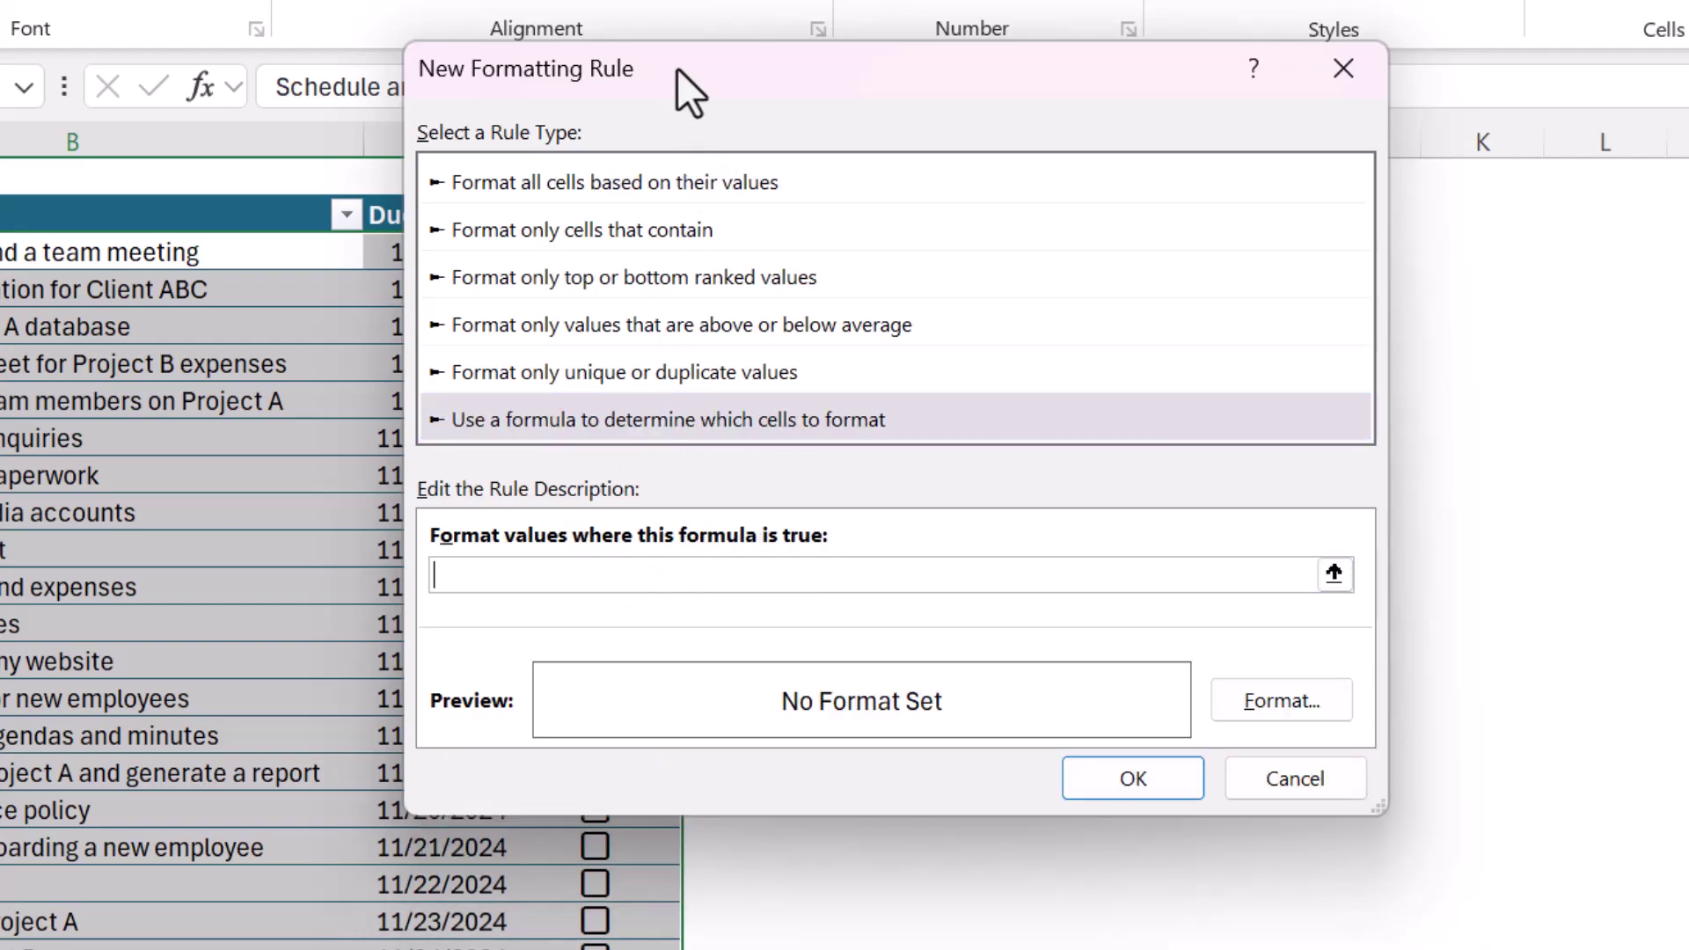
left_click_drag(678, 68, 1006, 127)
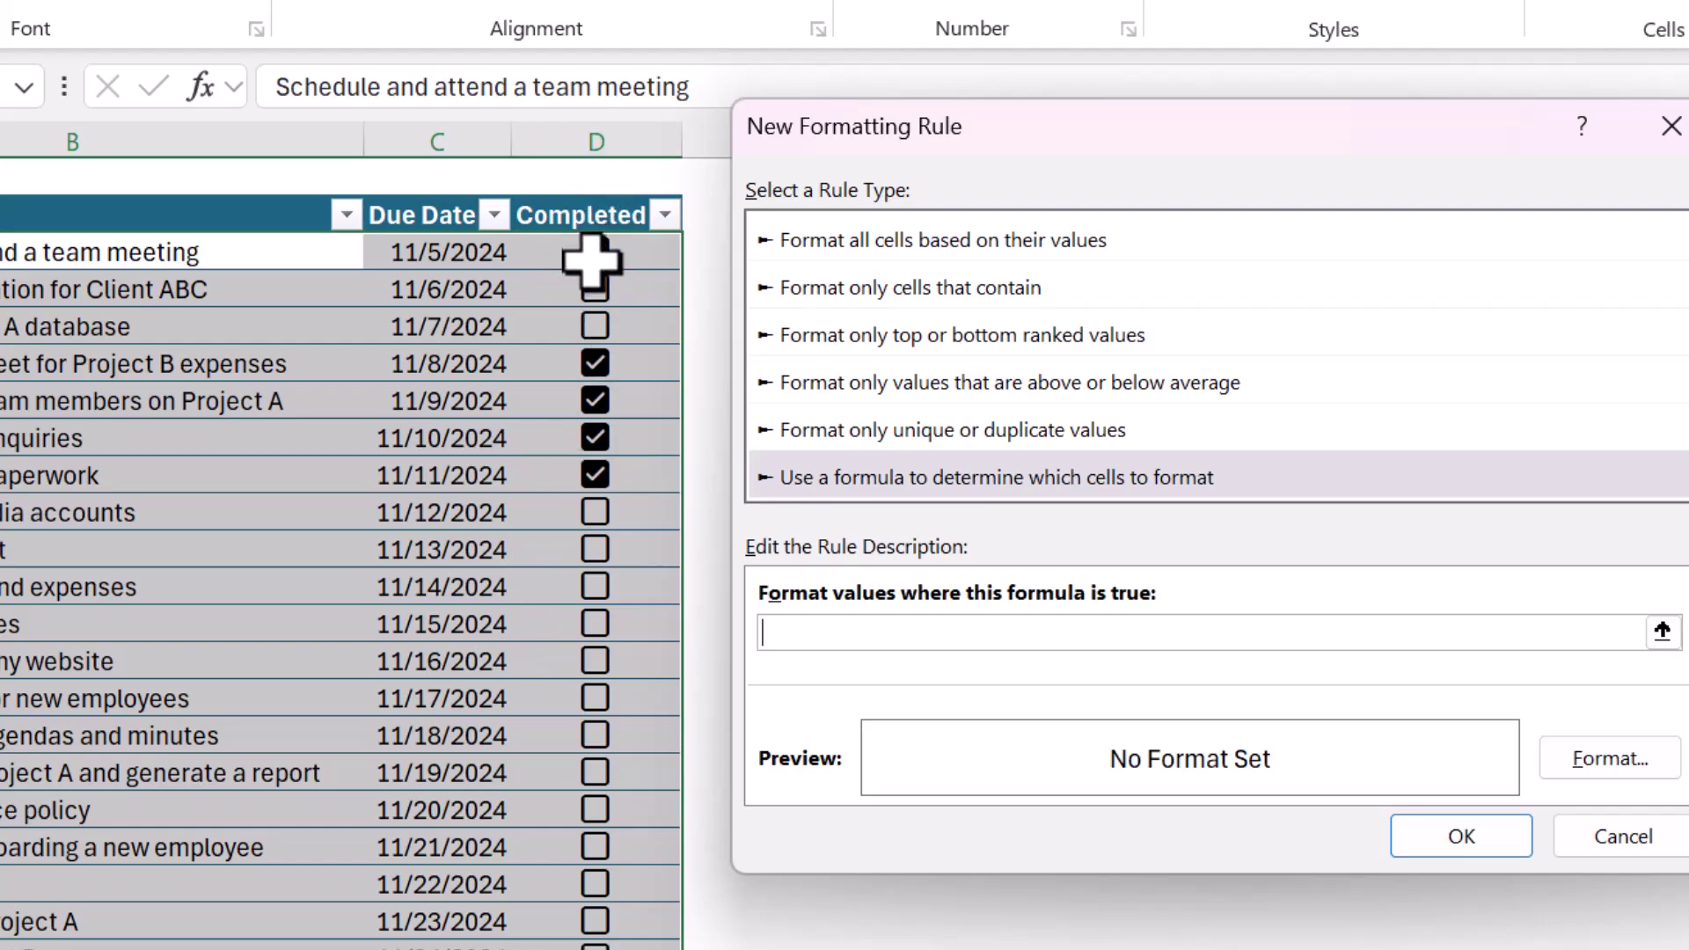
left_click(593, 257)
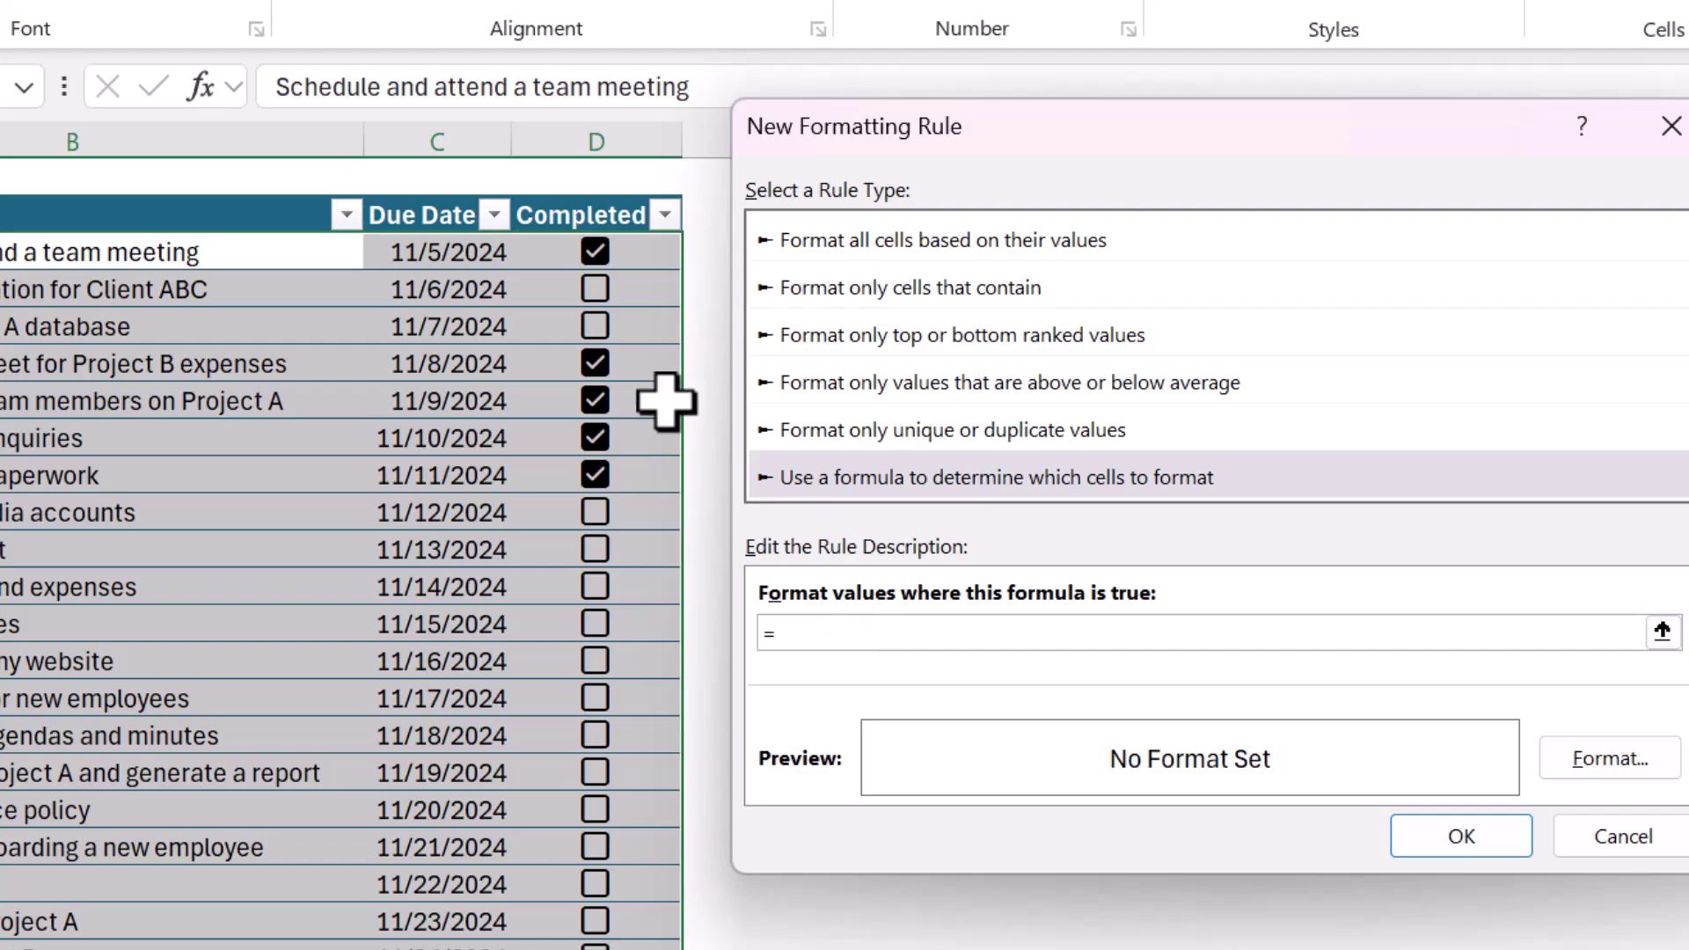
left_click(646, 248)
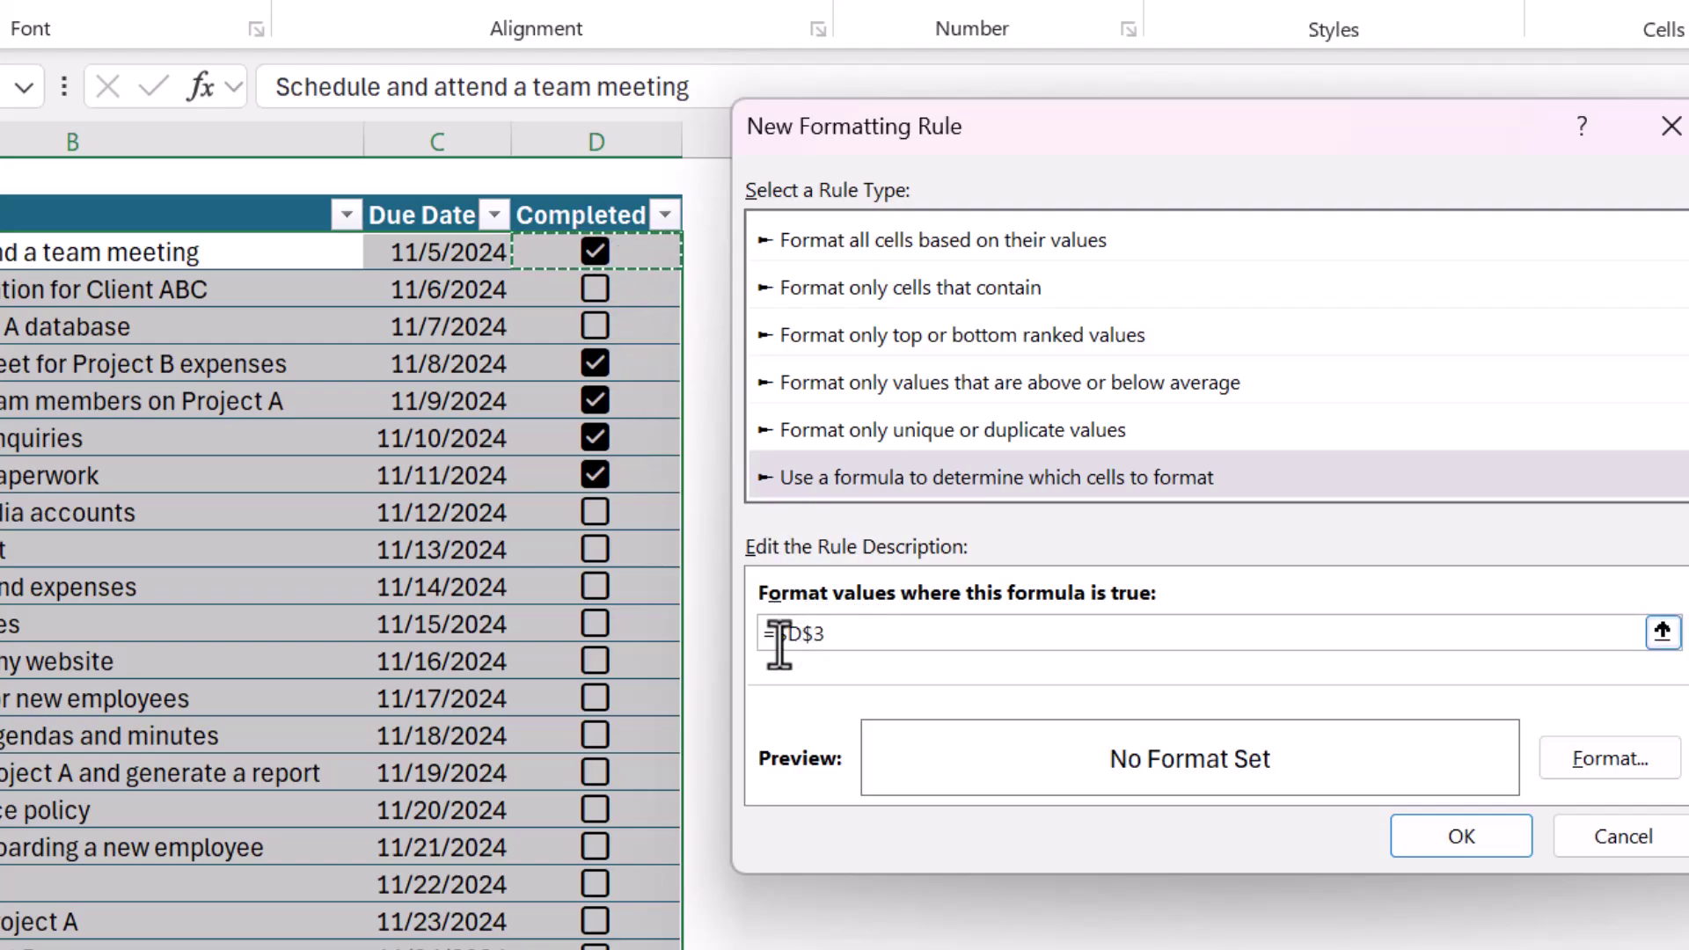
left_click(819, 633)
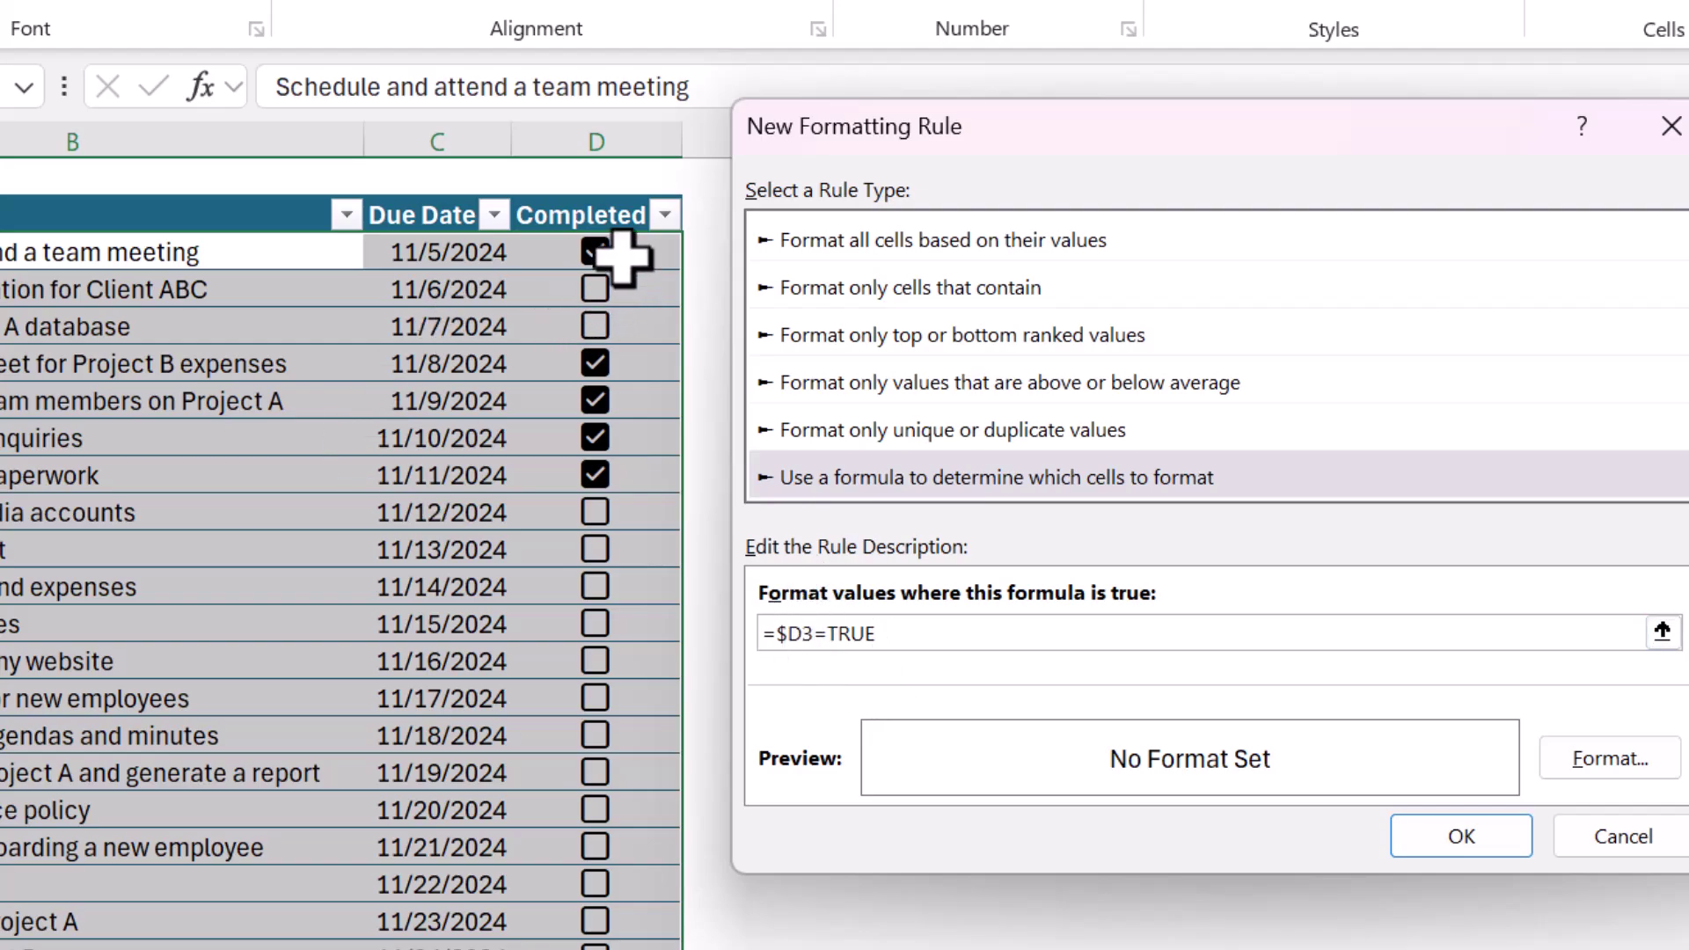
left_click(1584, 748)
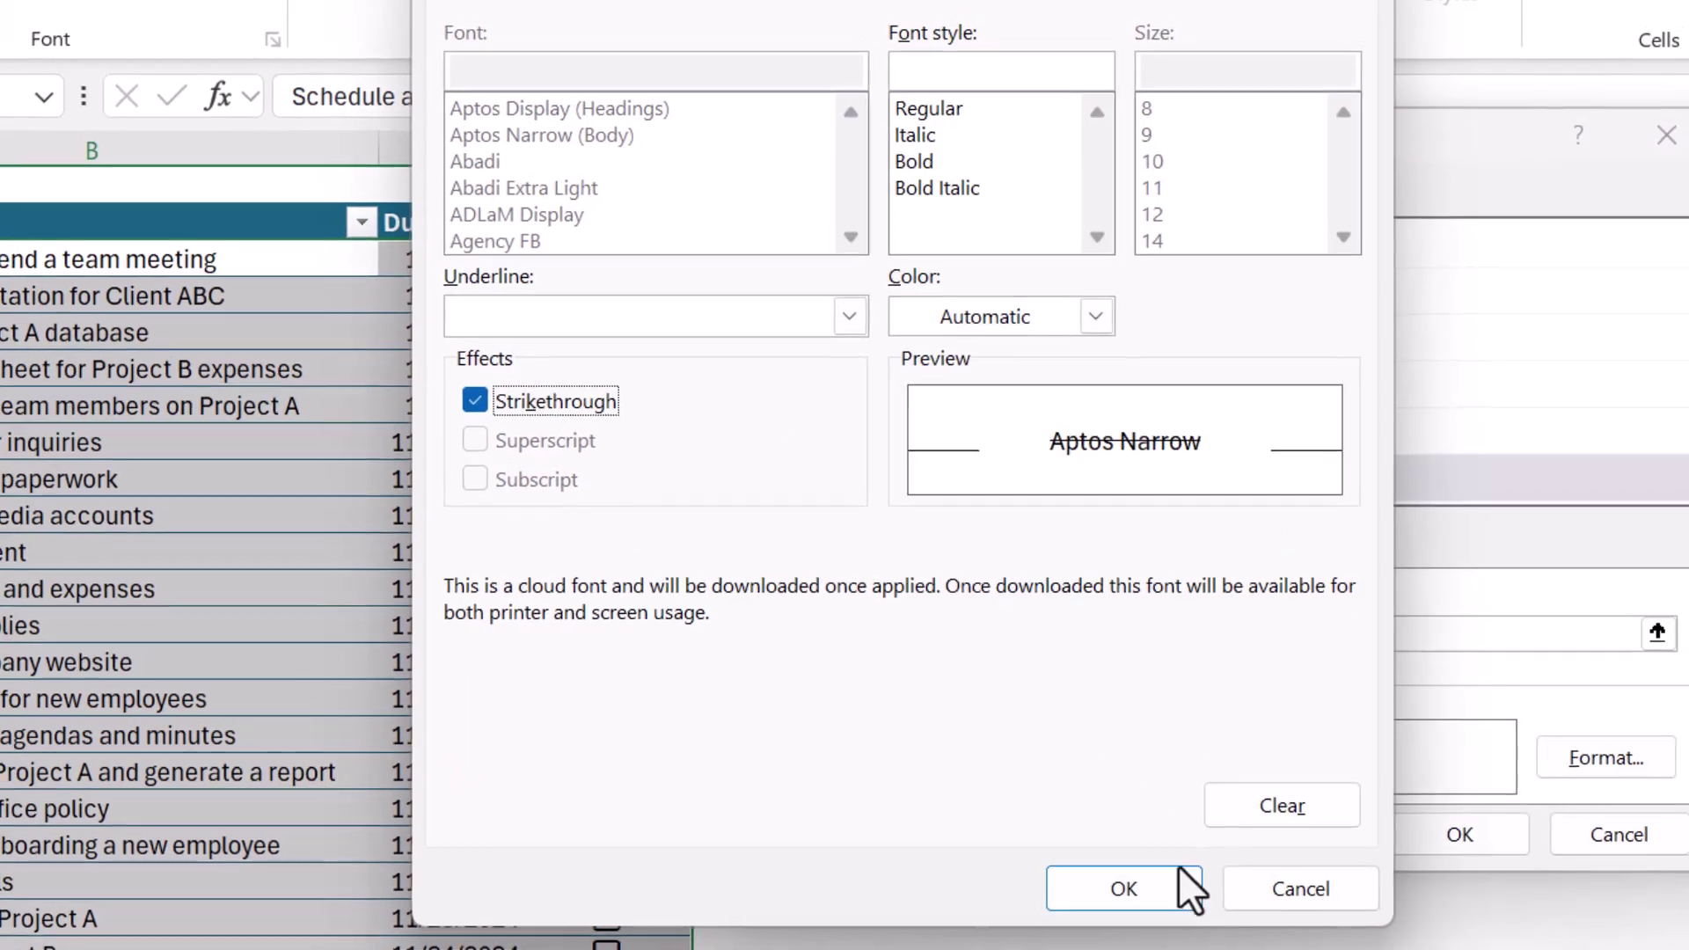
left_click(1183, 890)
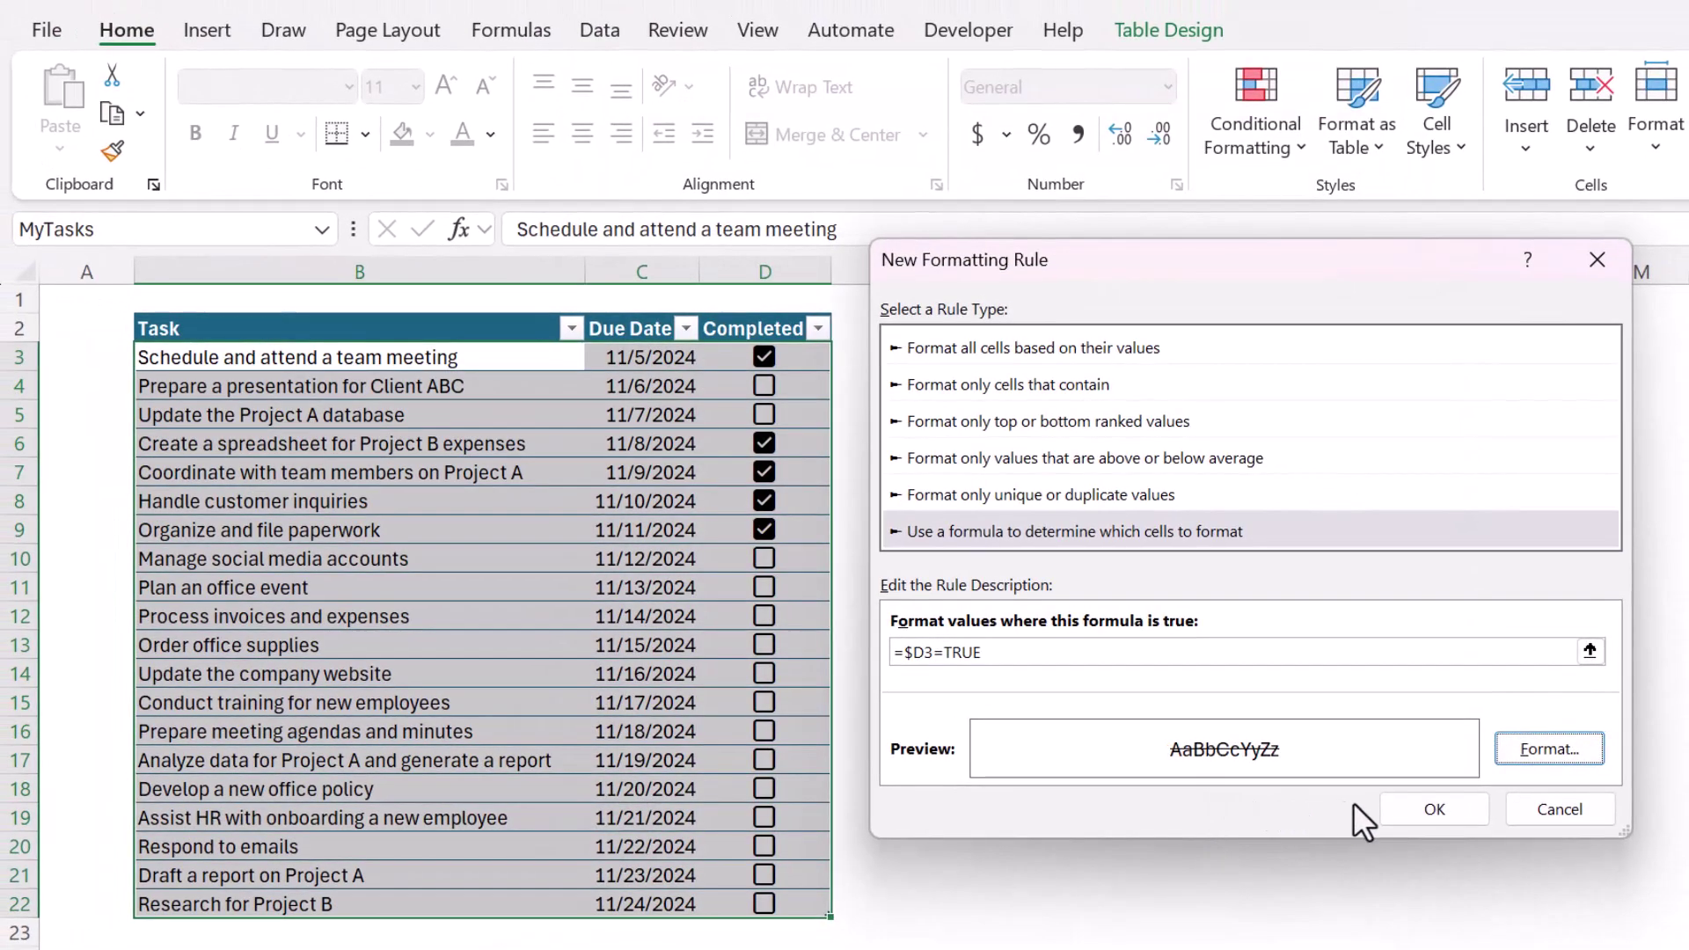
- Apply the strikethrough rule and tick the tasks in rows 10 and 11
left_click(1429, 807)
left_click(984, 697)
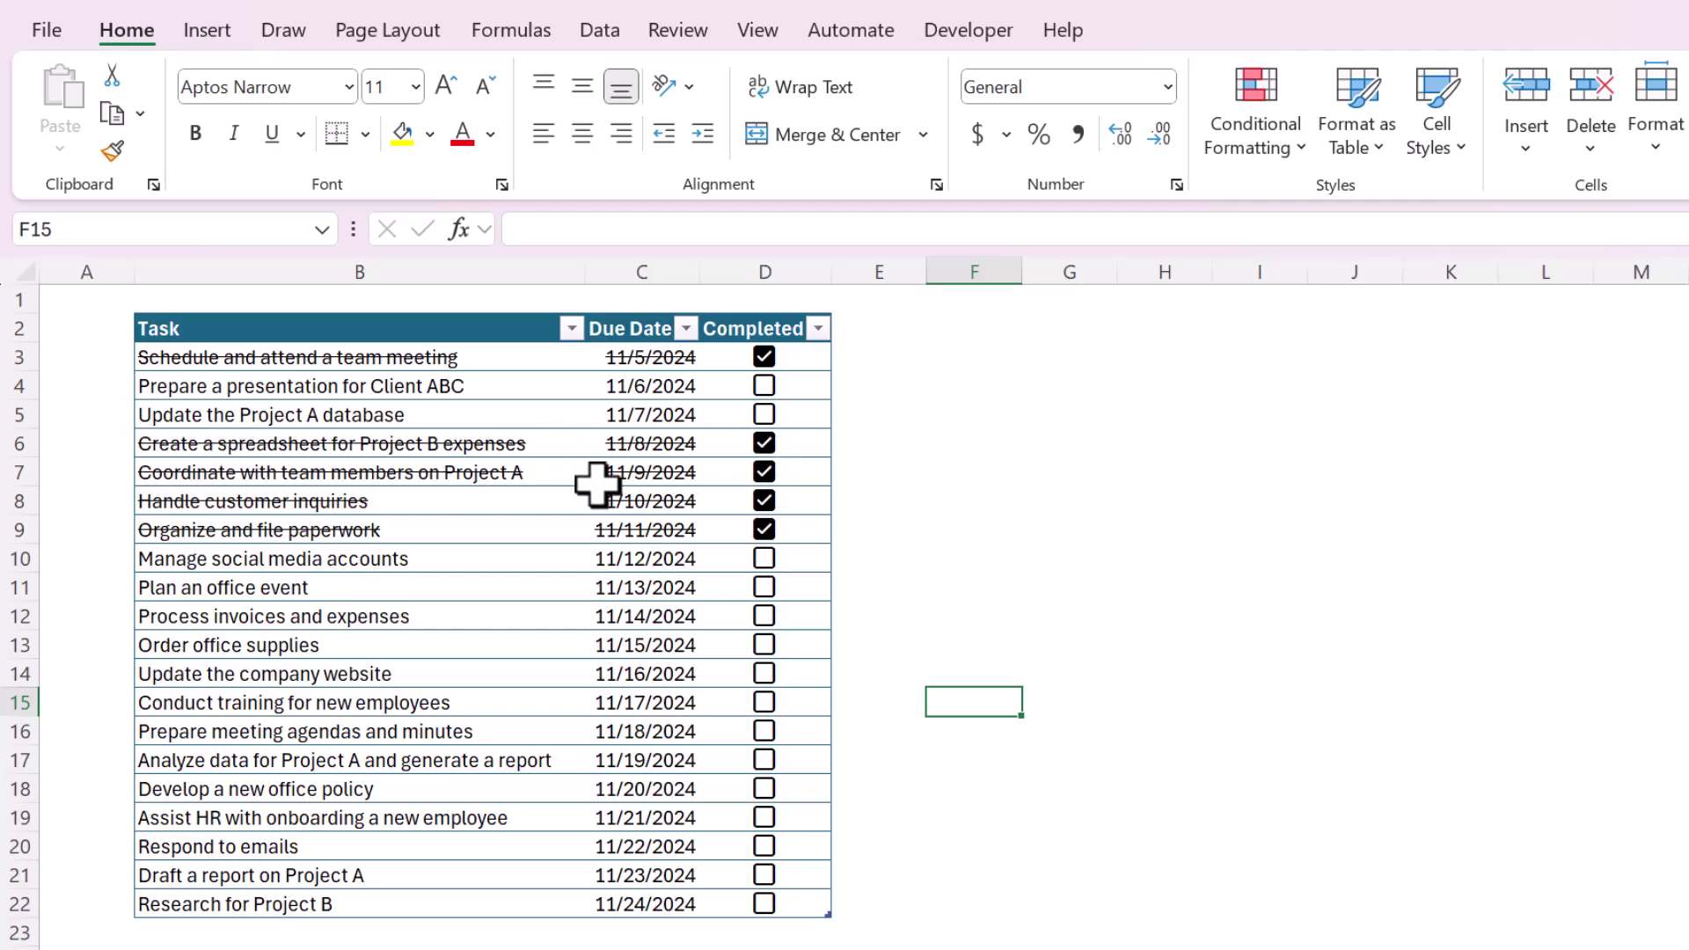
left_click(765, 560)
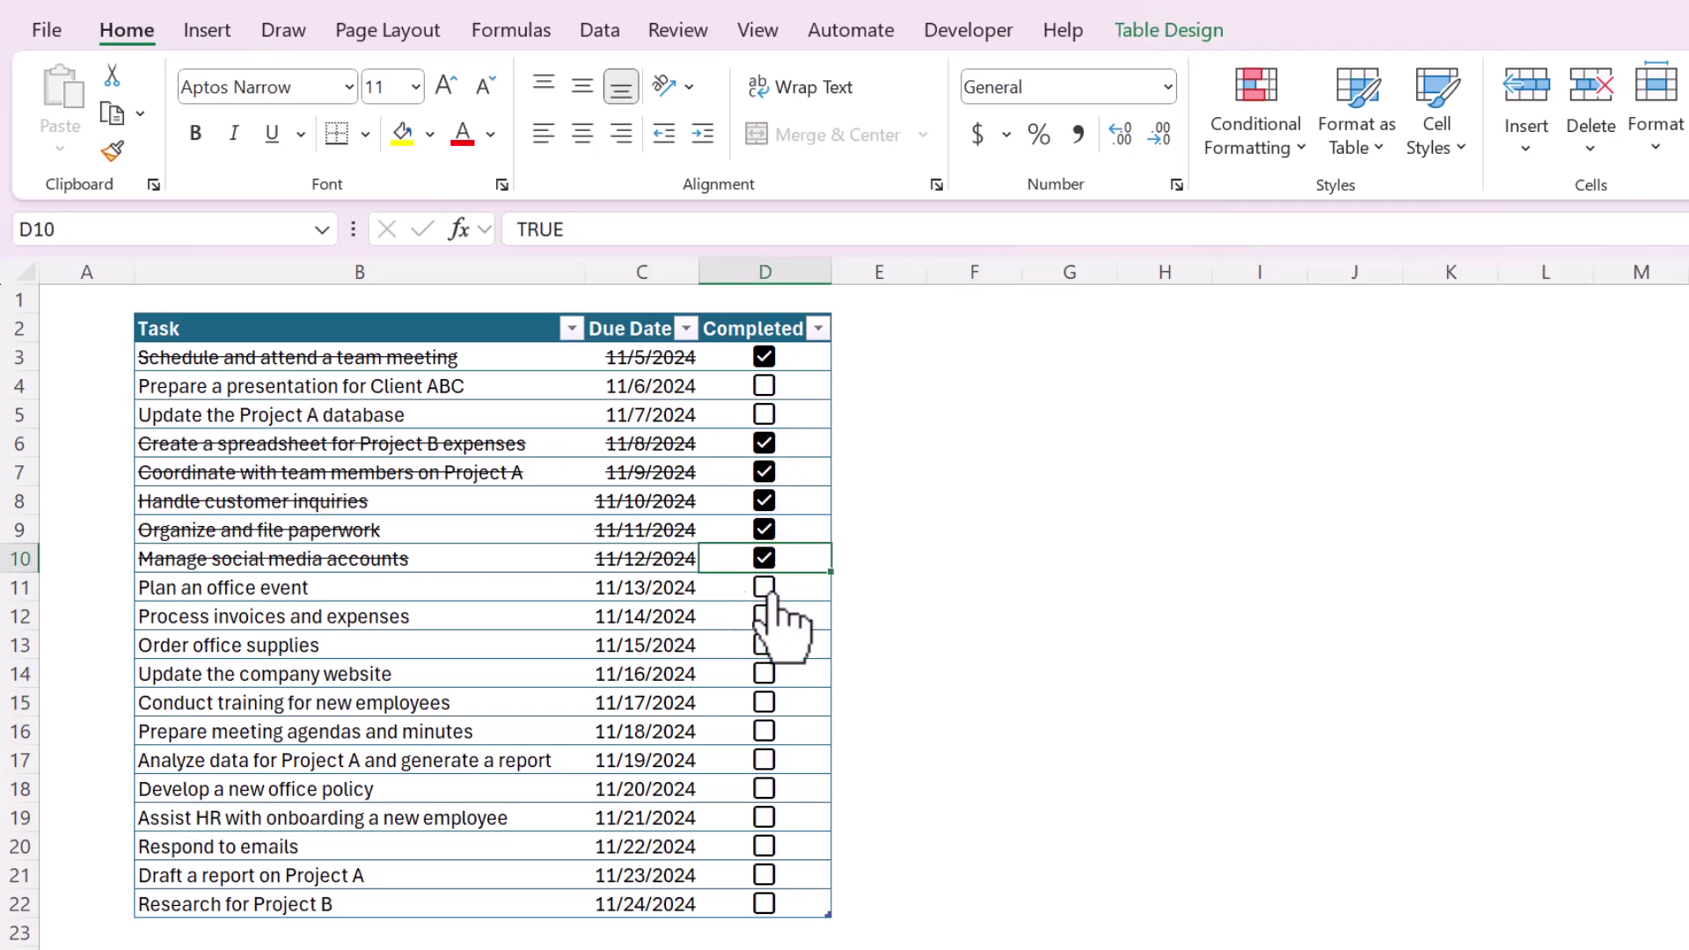
left_click(769, 616)
left_click(764, 587)
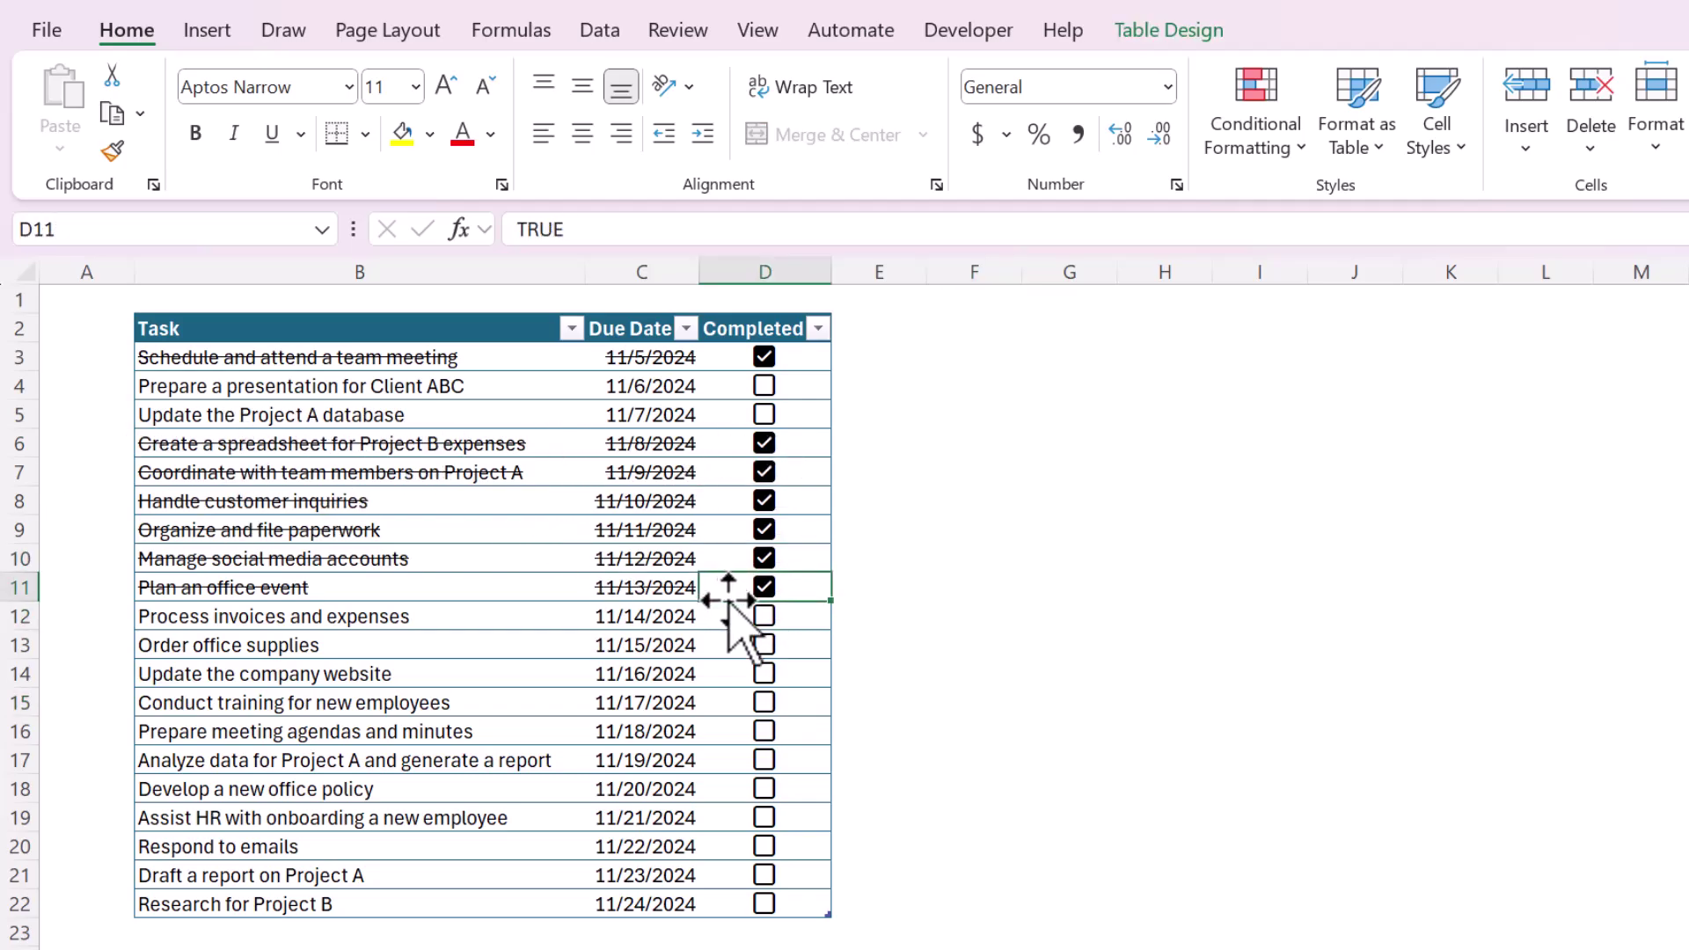
- Untick rows 10, 8 and 6, including the customer inquiries and Project B expenses tasks
left_click(764, 560)
left_click(765, 500)
left_click(765, 443)
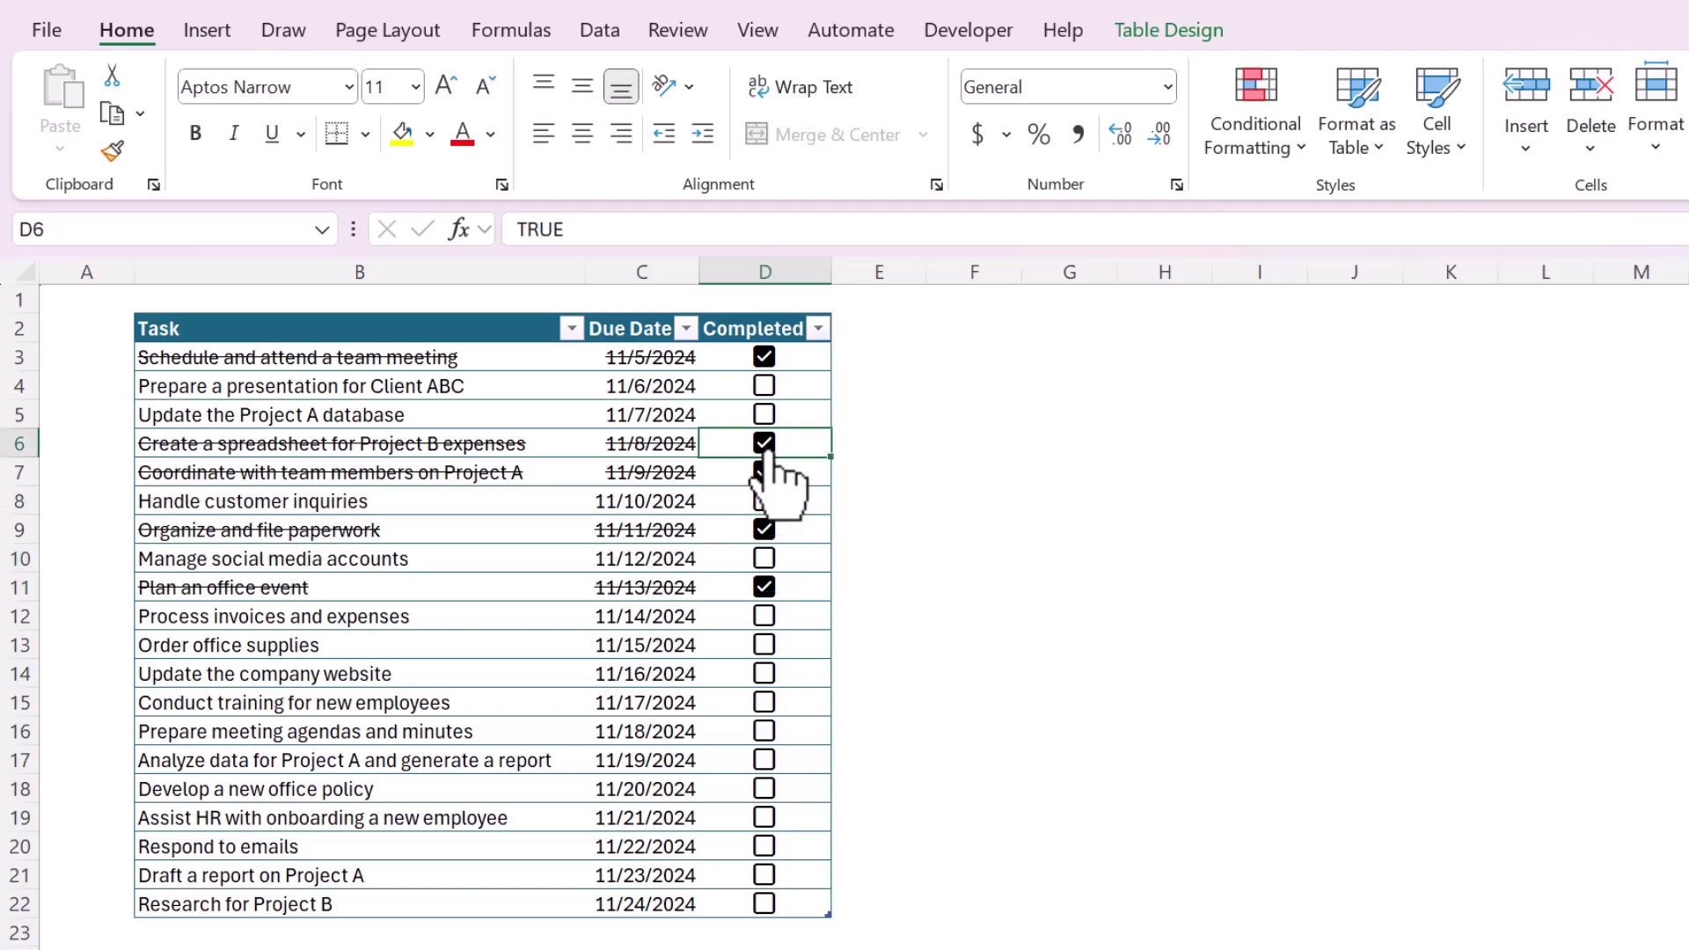
left_click(943, 472)
key("ctrl+End")
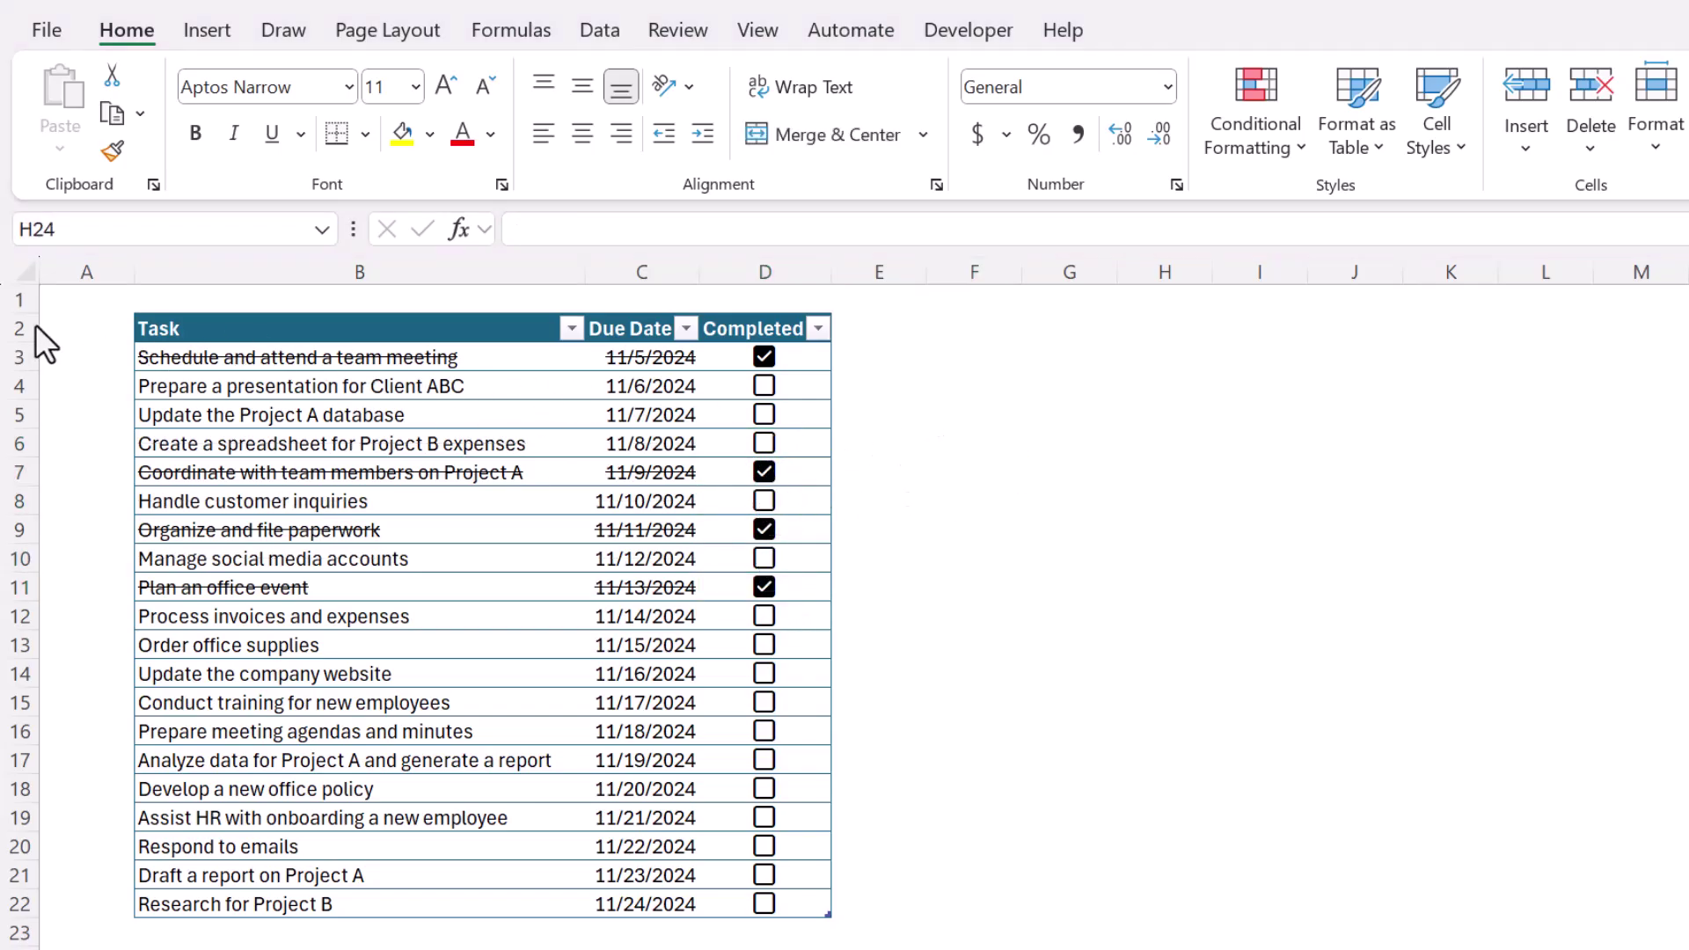
- Insert four blank rows at rows 2–5 above the task table
left_click_drag(20, 328, 20, 415)
right_click(78, 363)
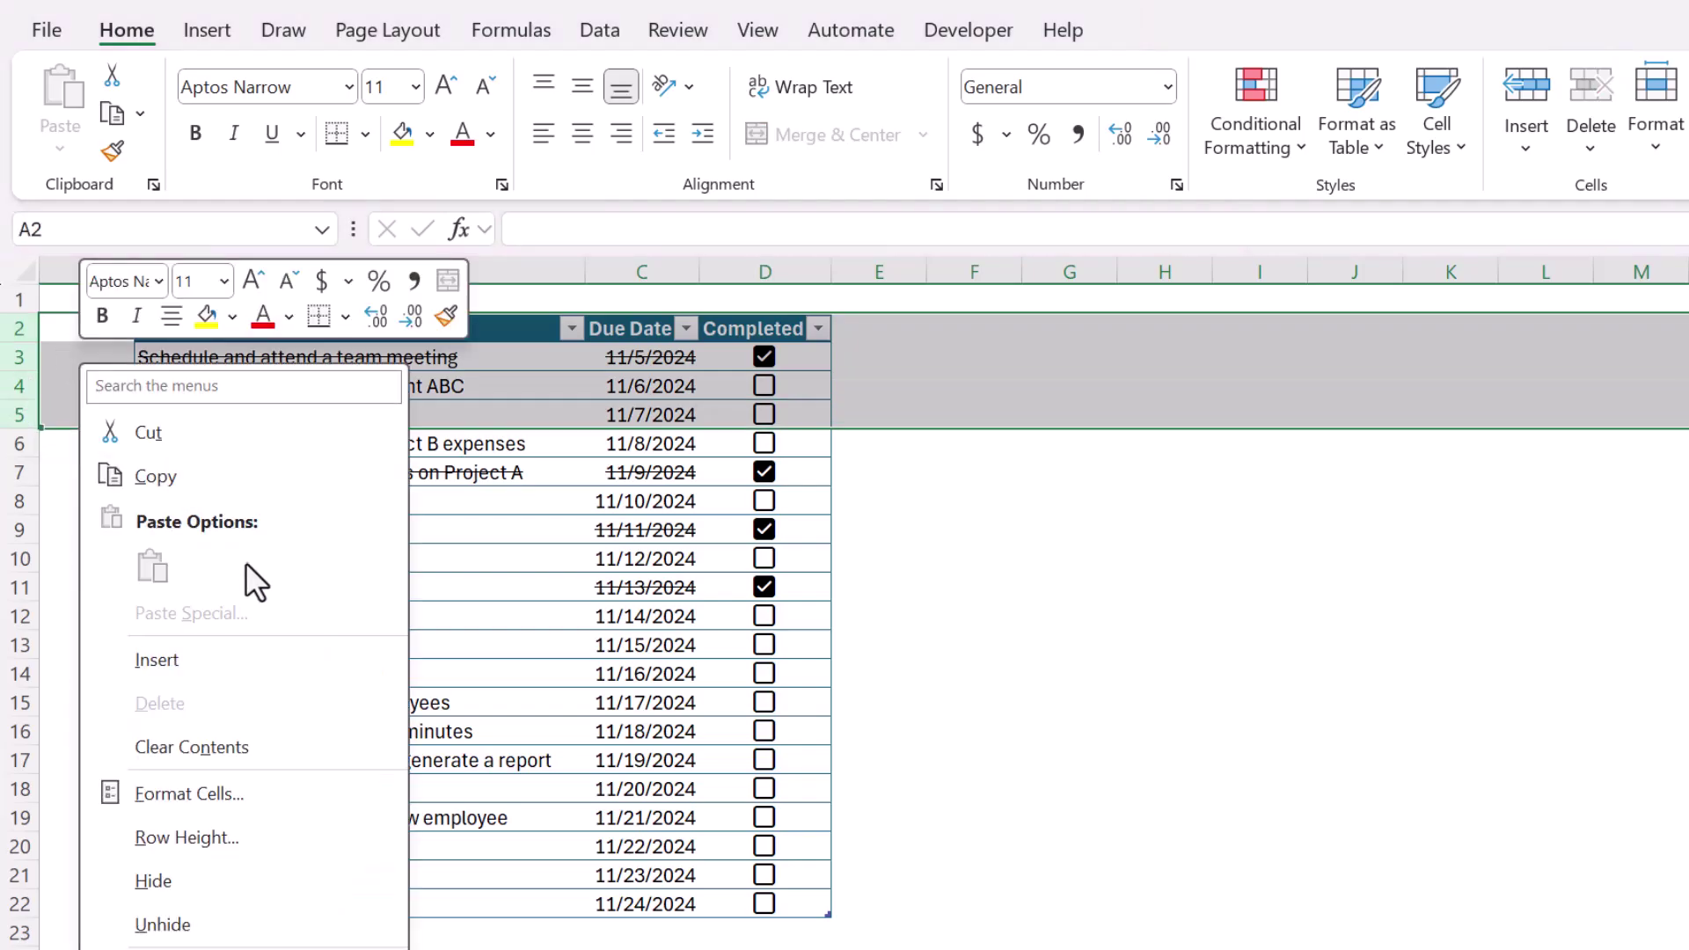
left_click(215, 660)
- Enter the labels Progress in B2 and Overdue in B3
left_click(257, 359)
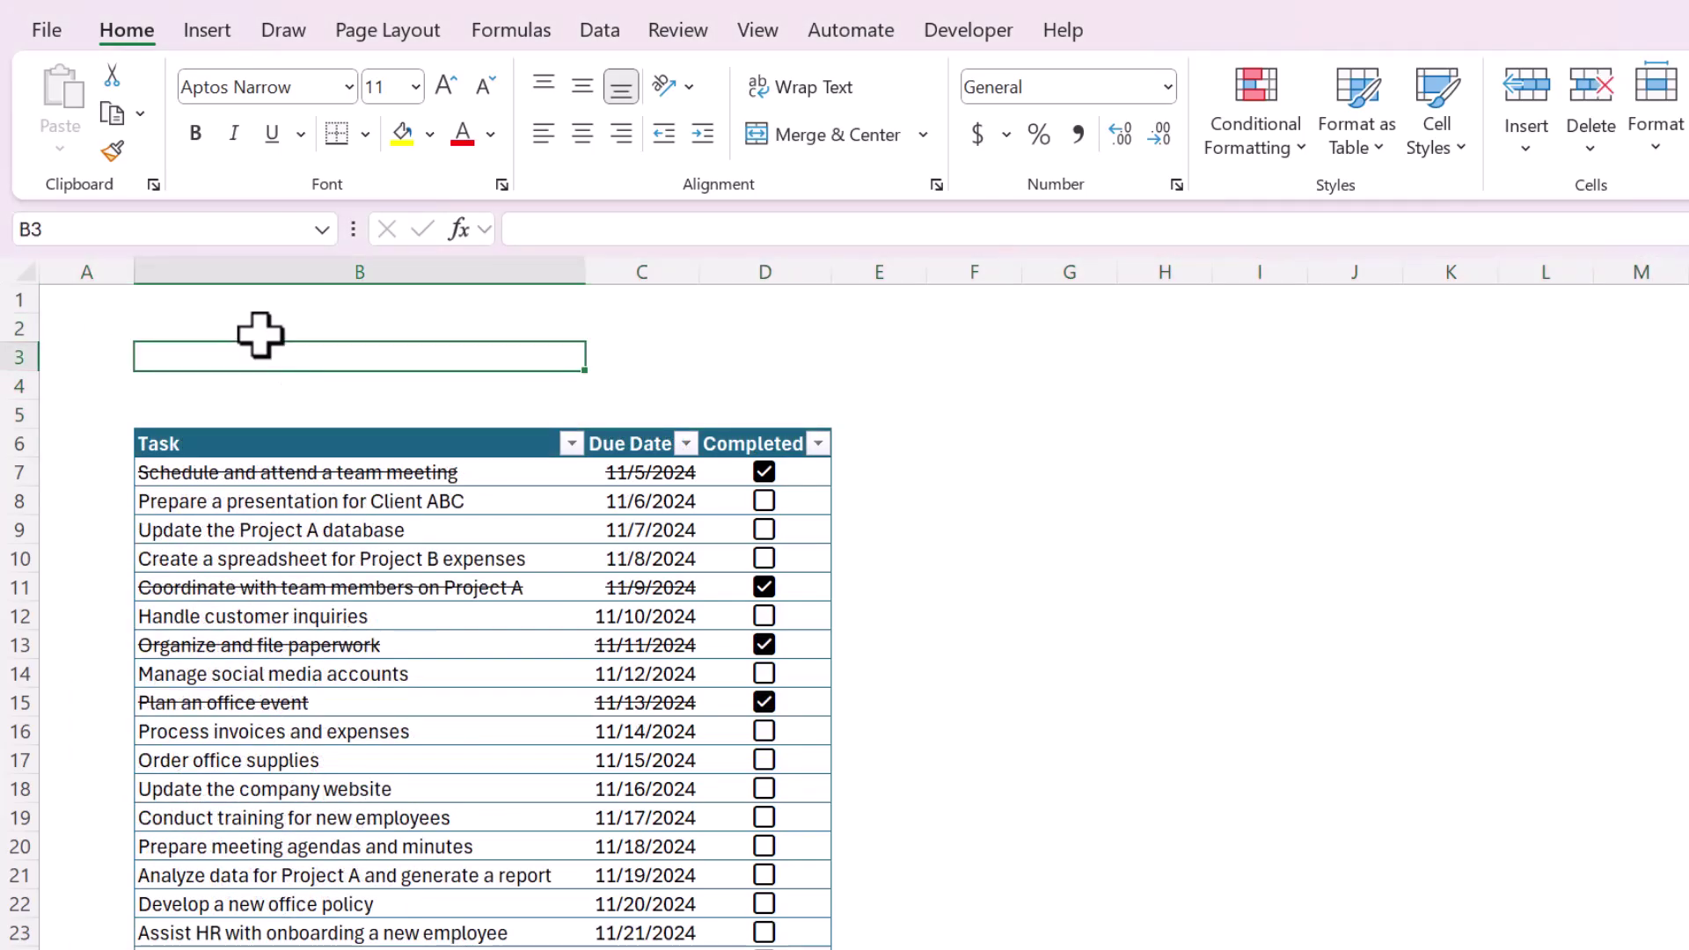
left_click(258, 331)
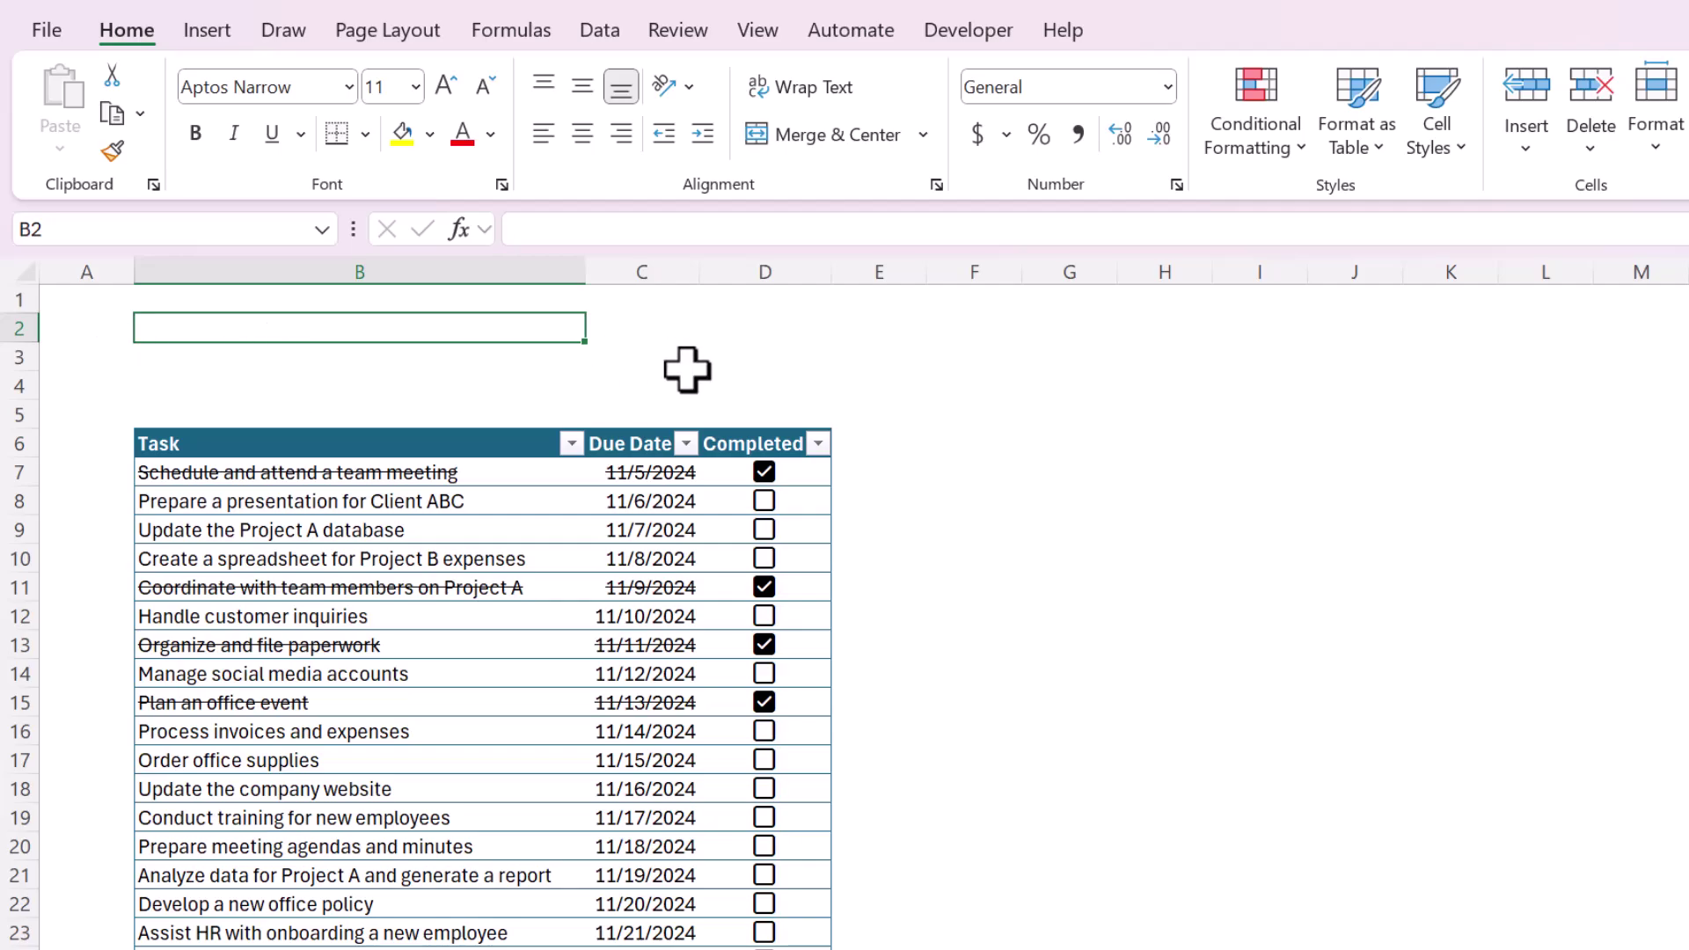
type("Progress")
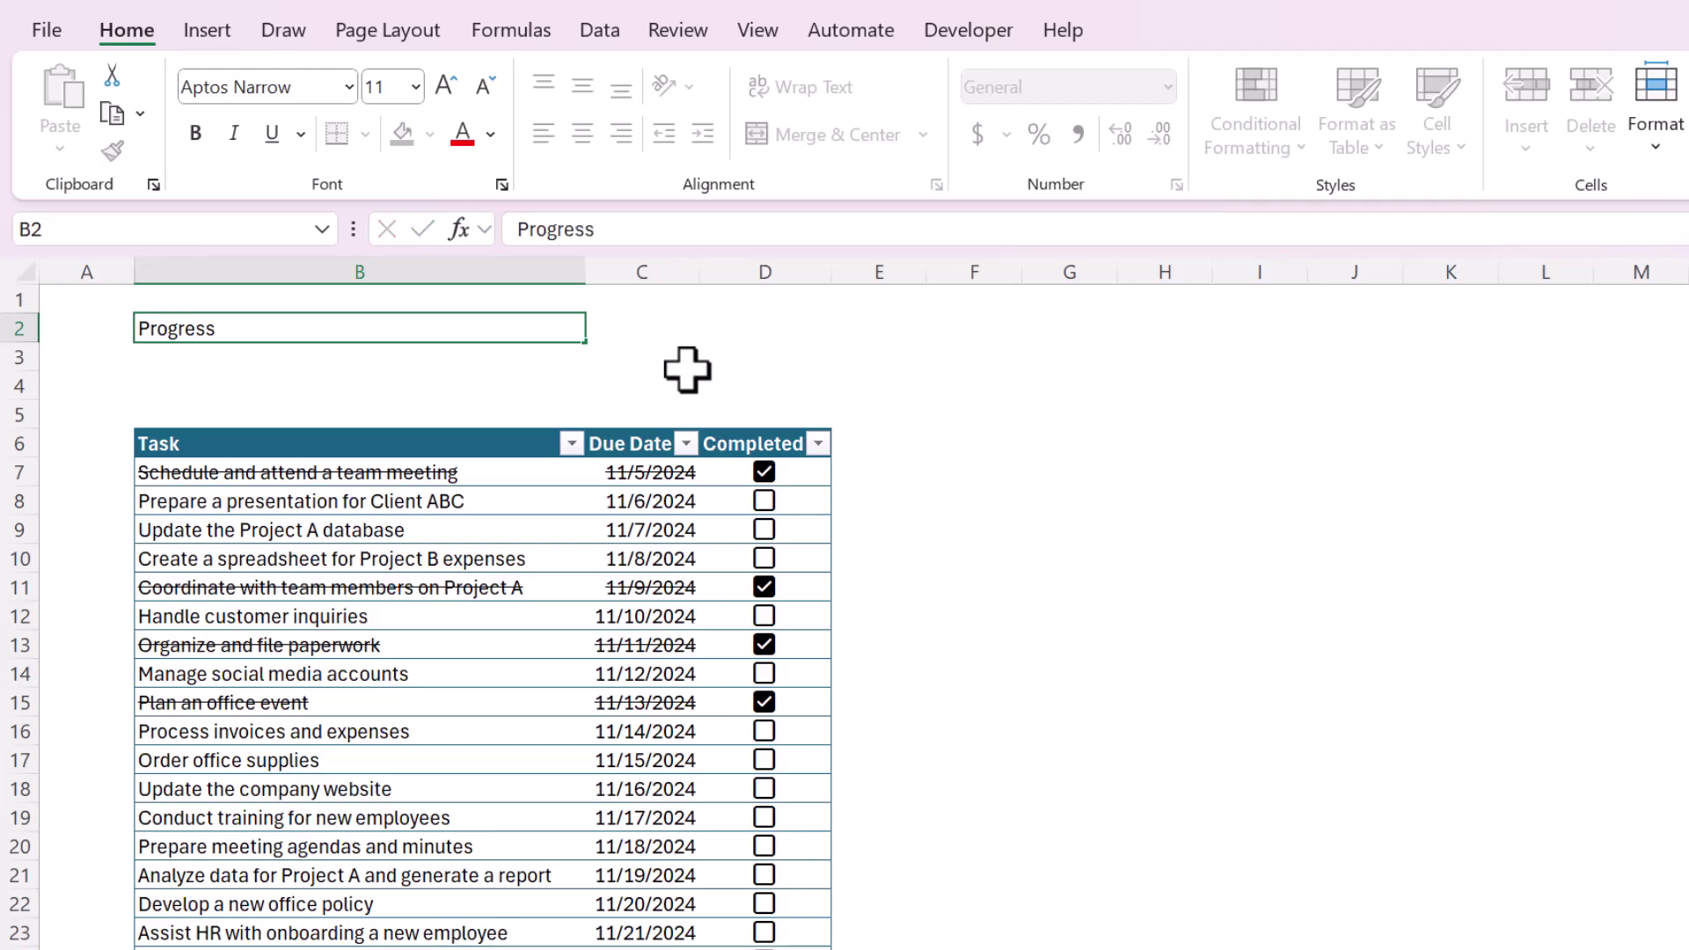
key("Return")
type("Overd")
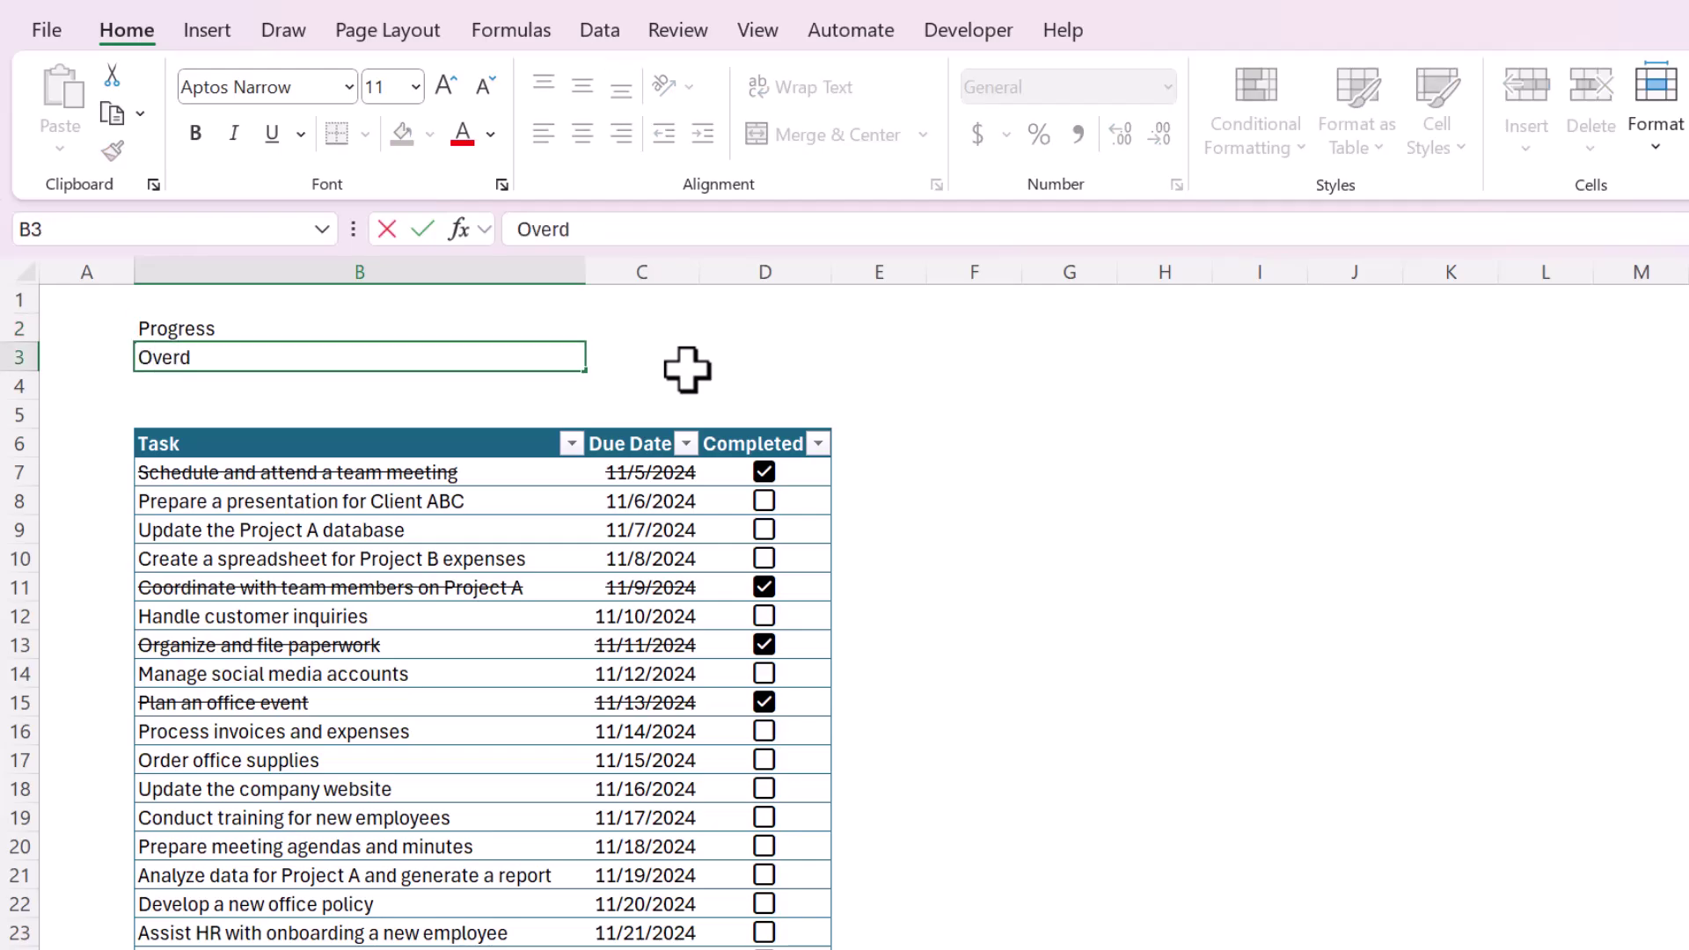
type("ue")
left_click(687, 368)
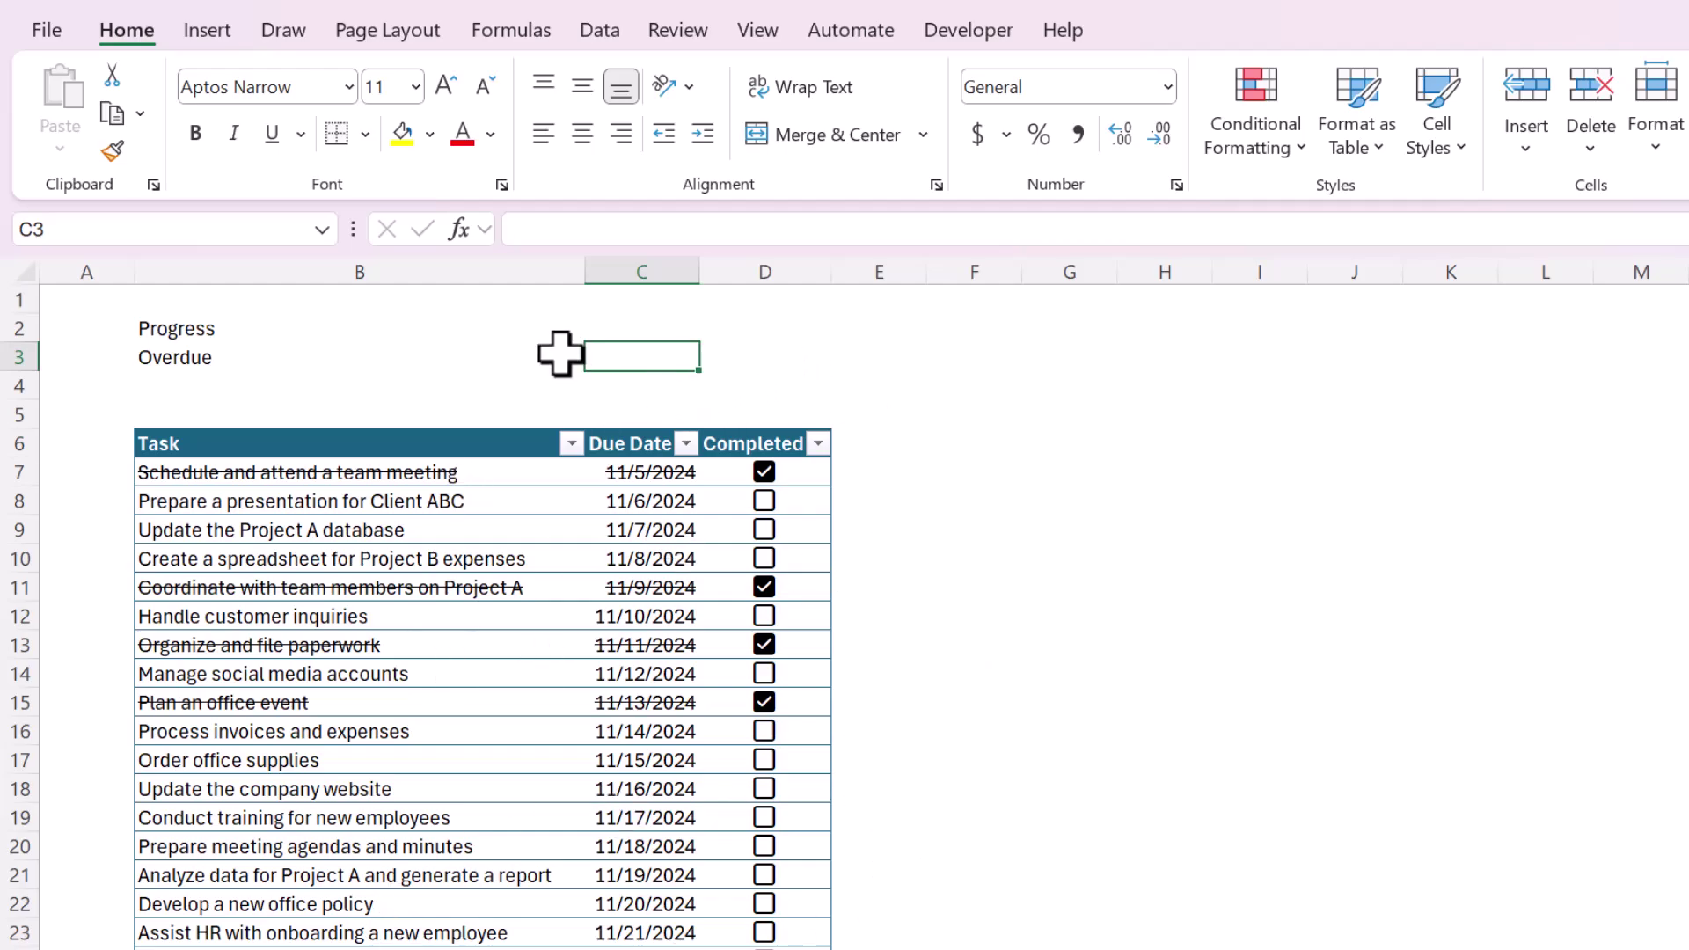
left_click(626, 330)
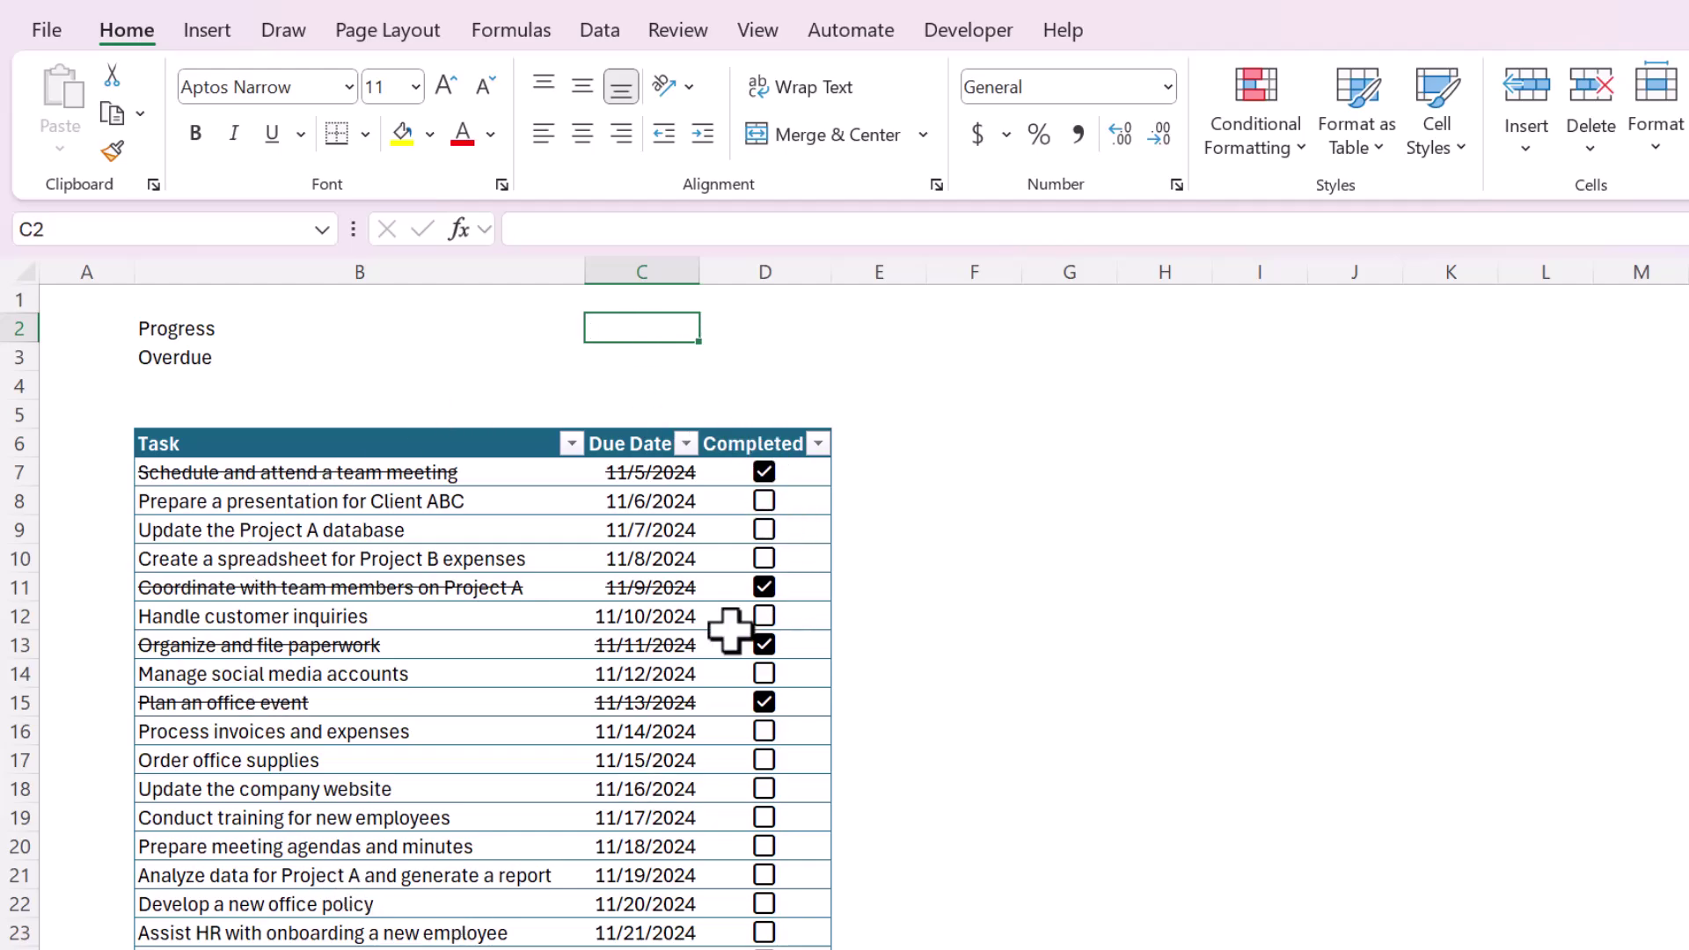
- Enter =COUNTIF(MyTasks[Completed],TRUE) in C2 so it shows 4 completed tasks
left_click(623, 230)
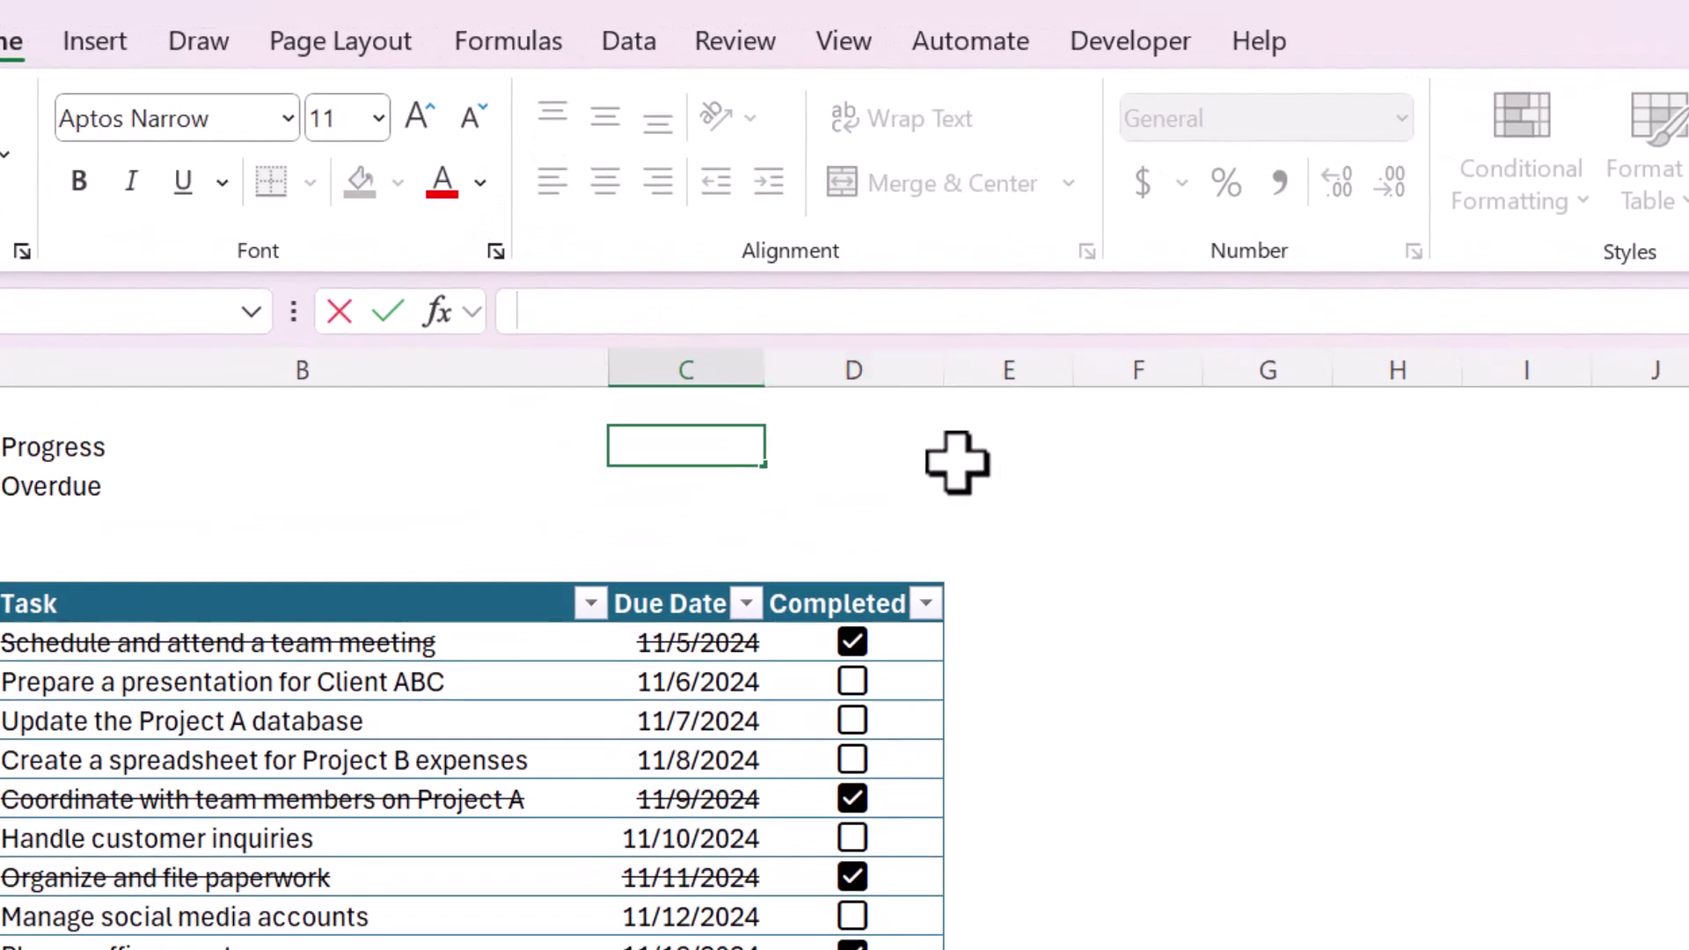
type("=")
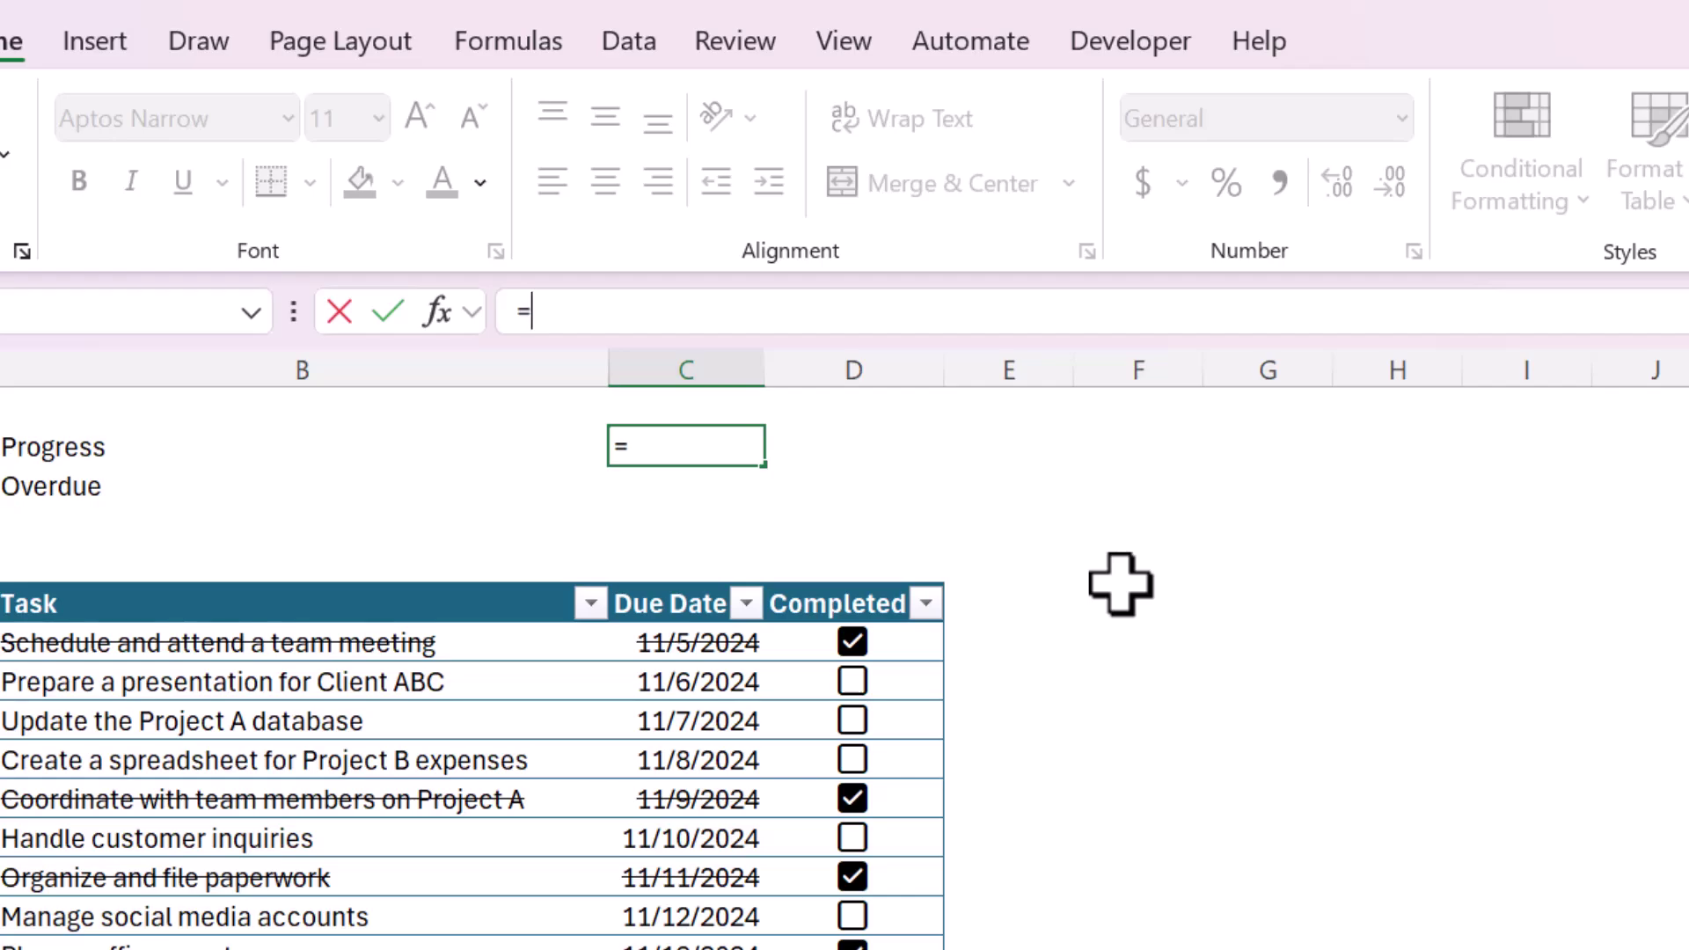
type("COUNTIF")
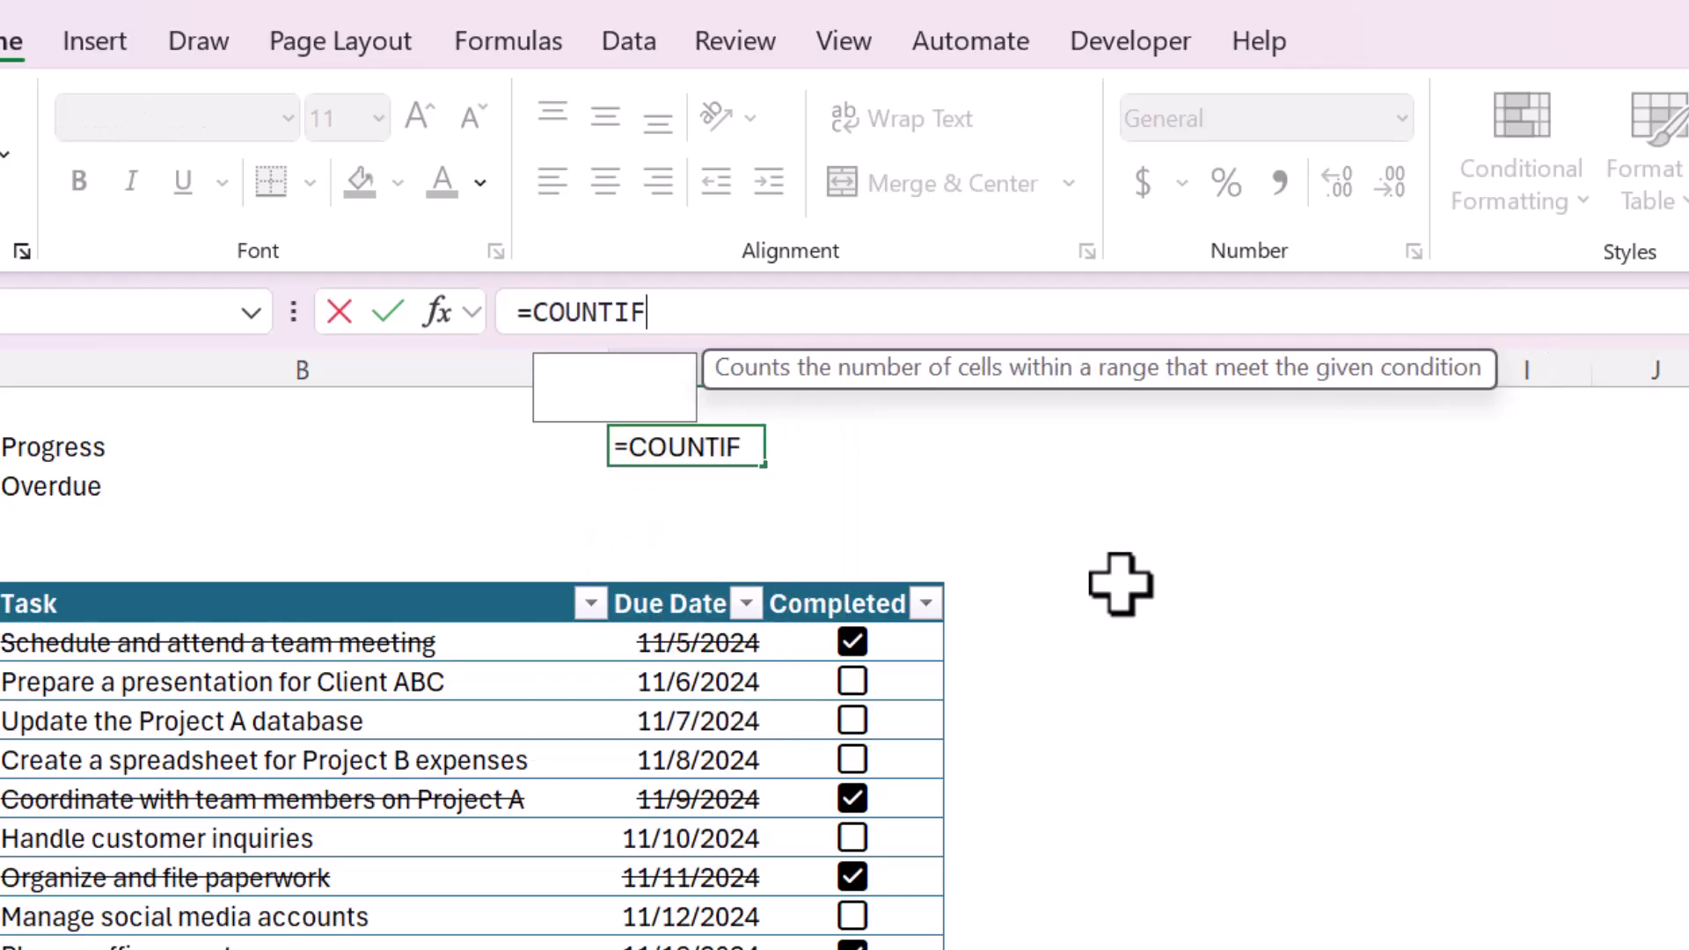
type("(")
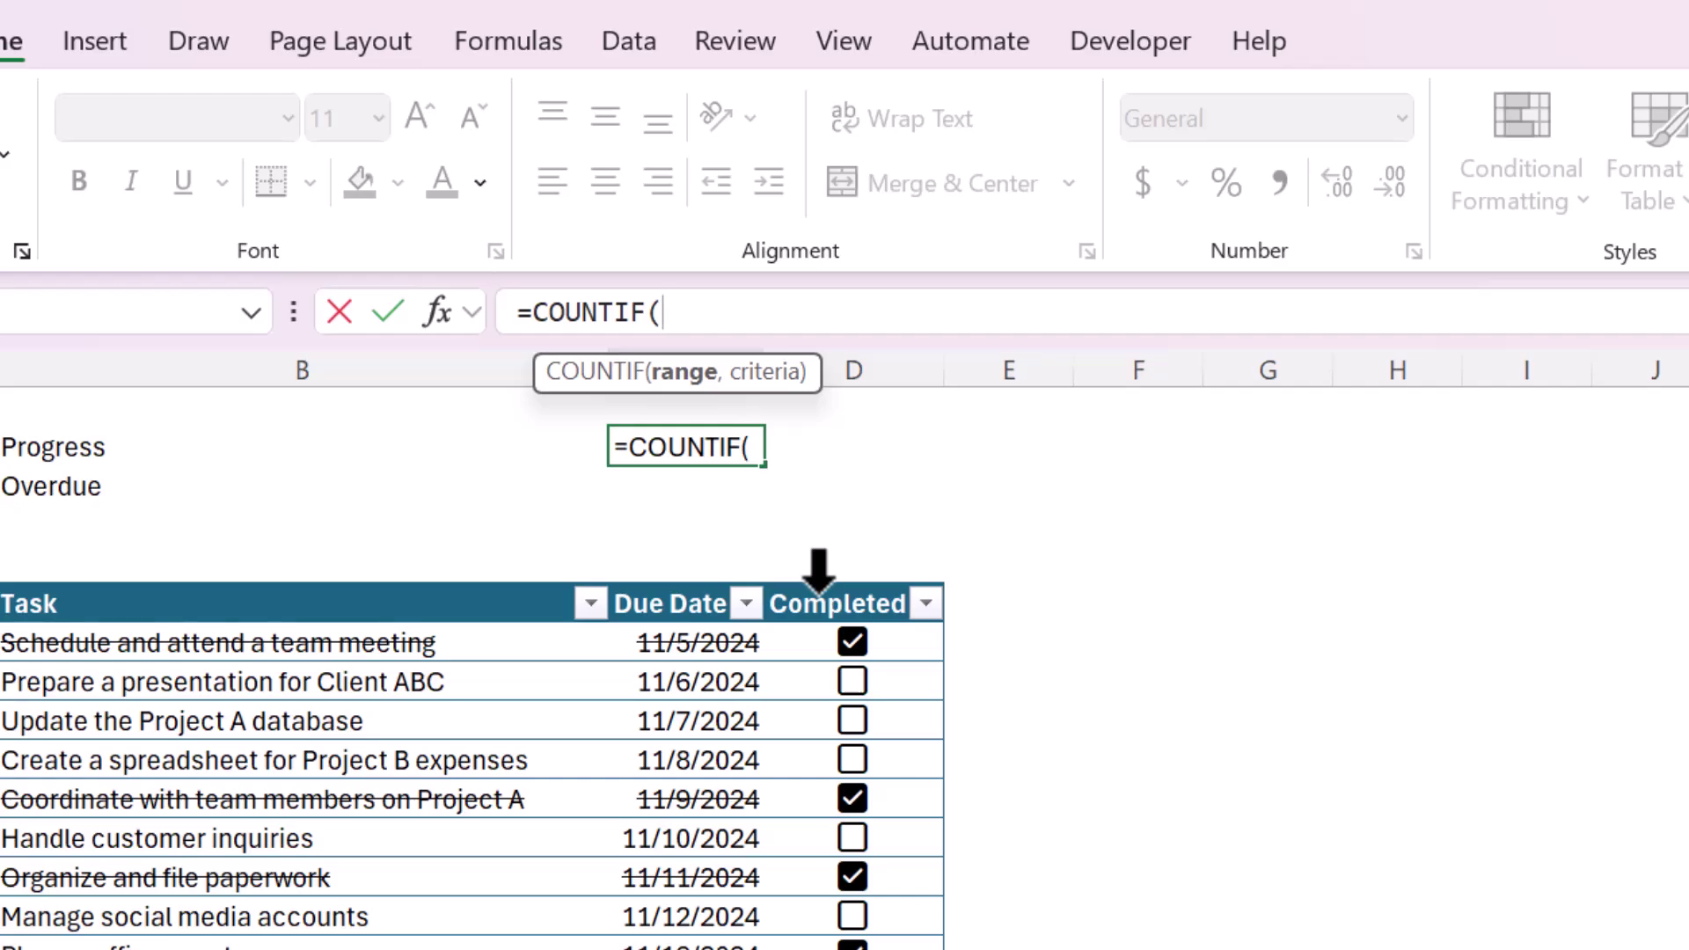
left_click(818, 588)
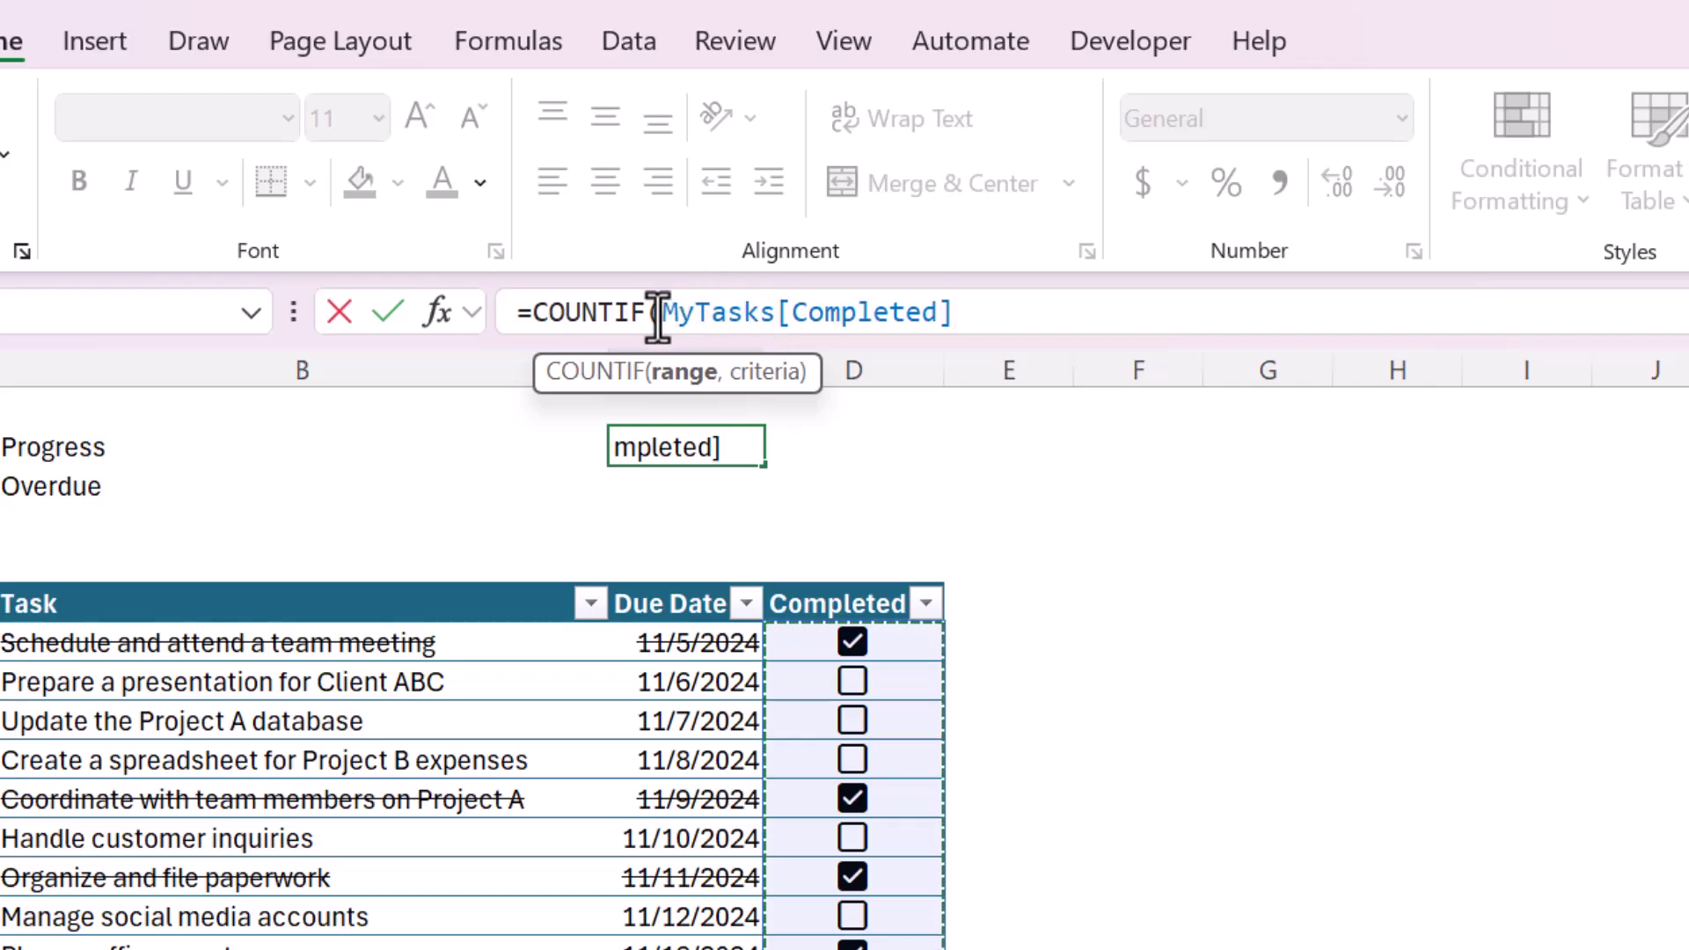
left_click_drag(658, 313, 768, 314)
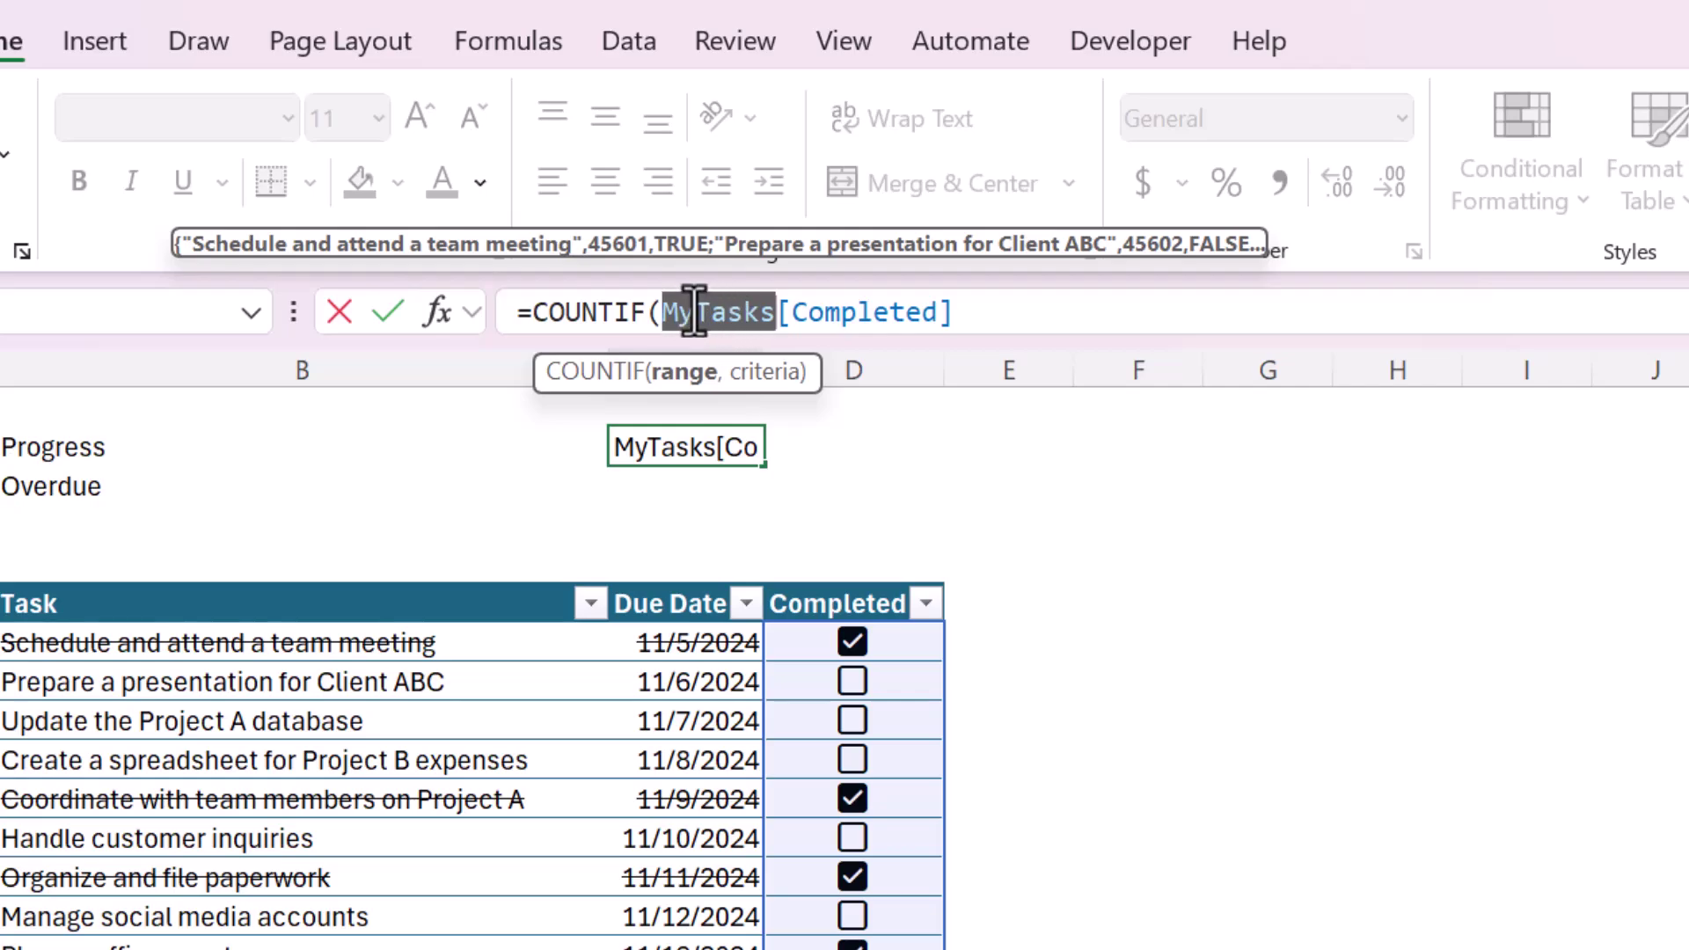
left_click_drag(792, 312, 935, 314)
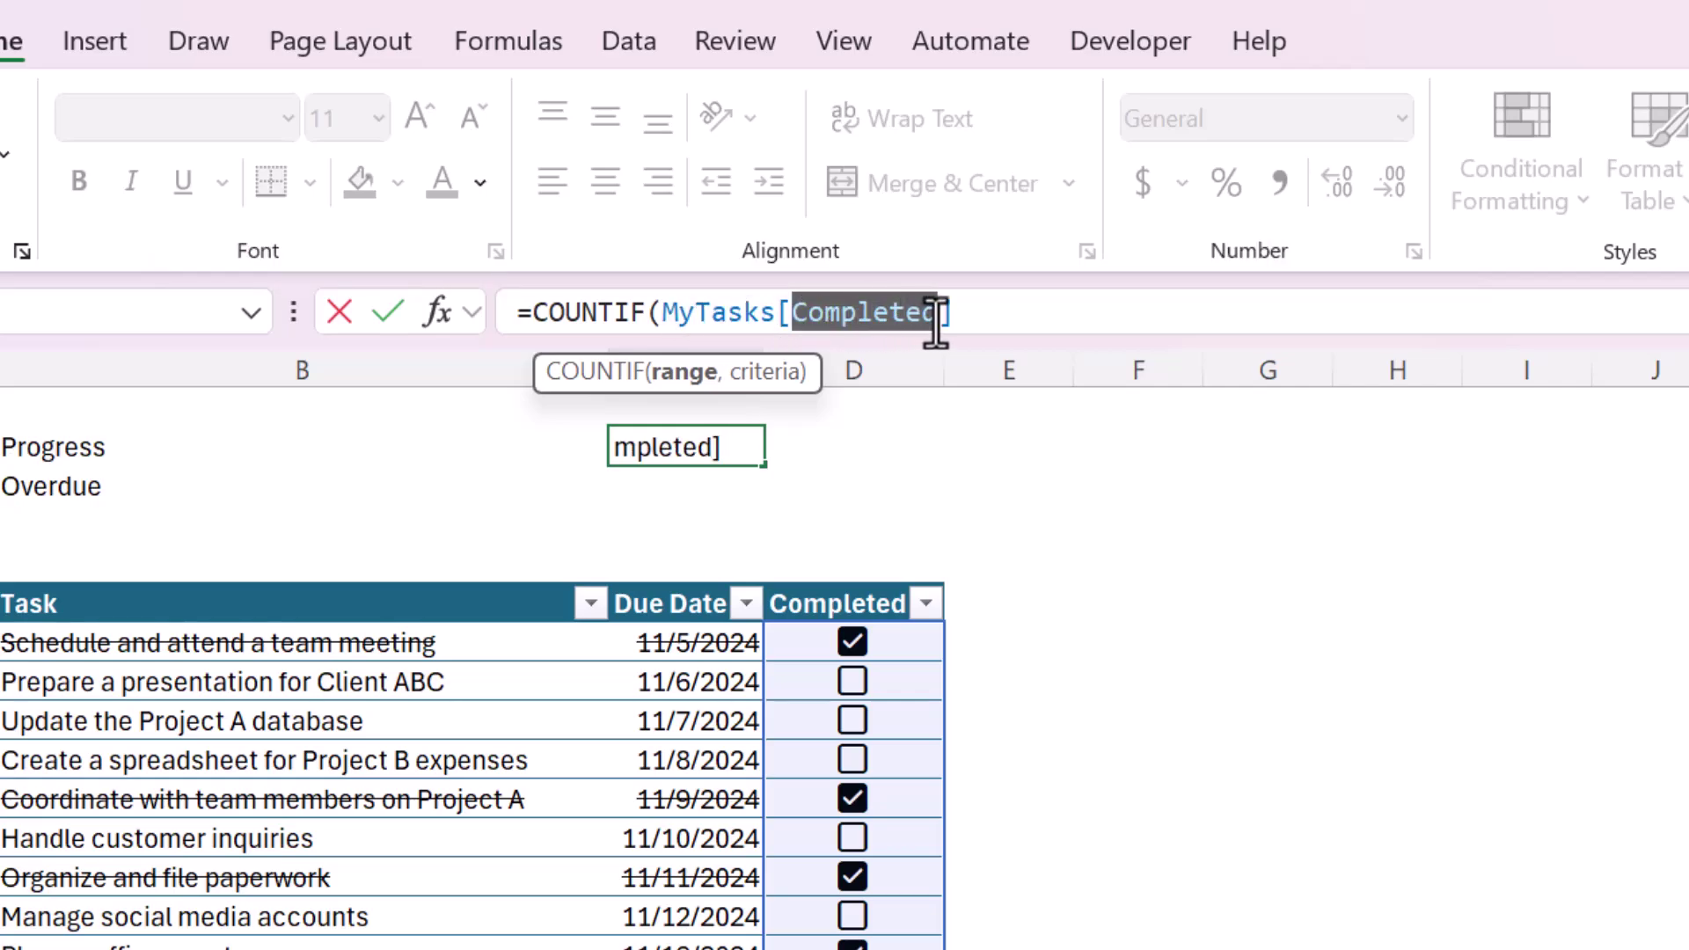
left_click(955, 313)
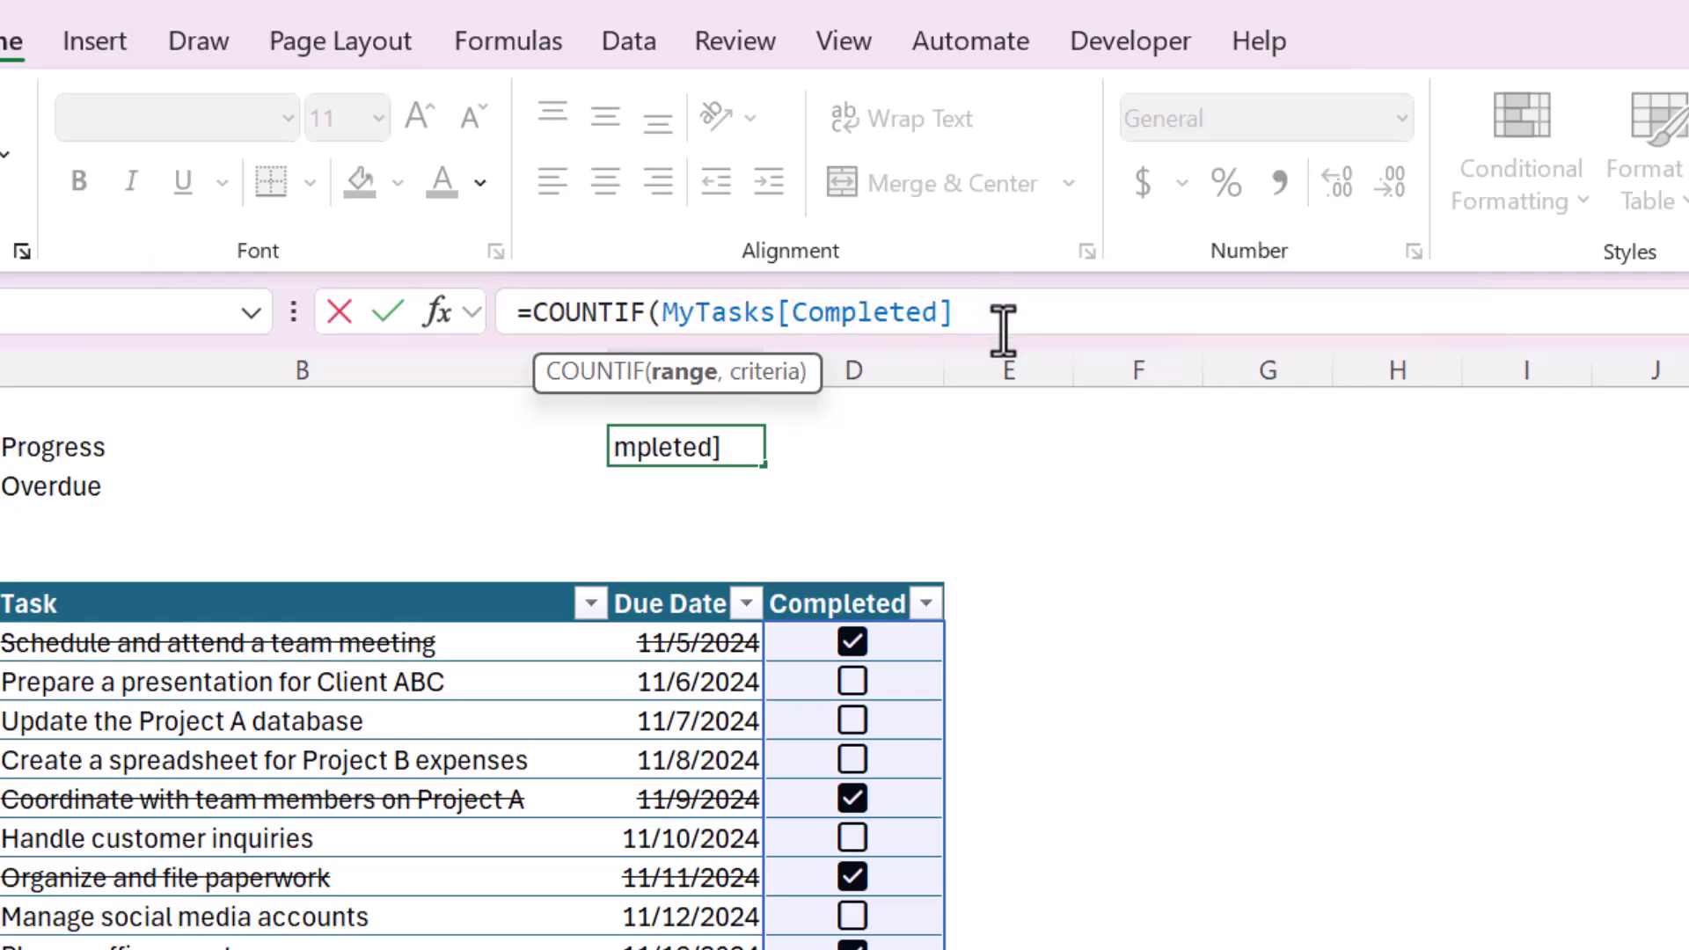
type(",")
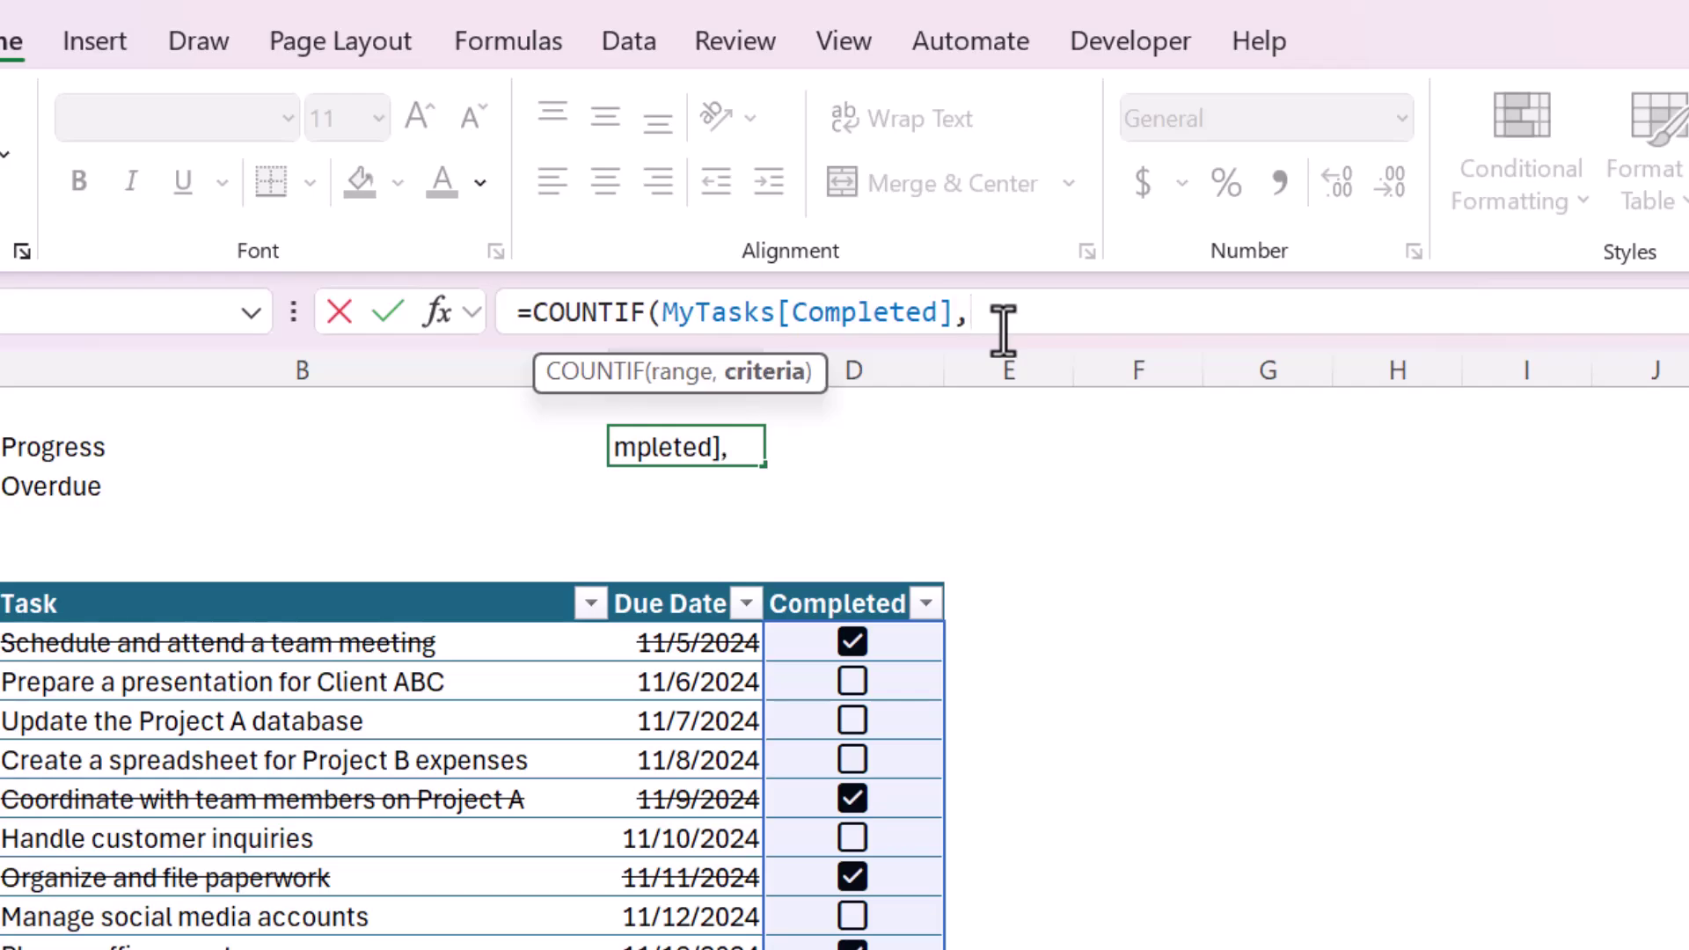
type("T")
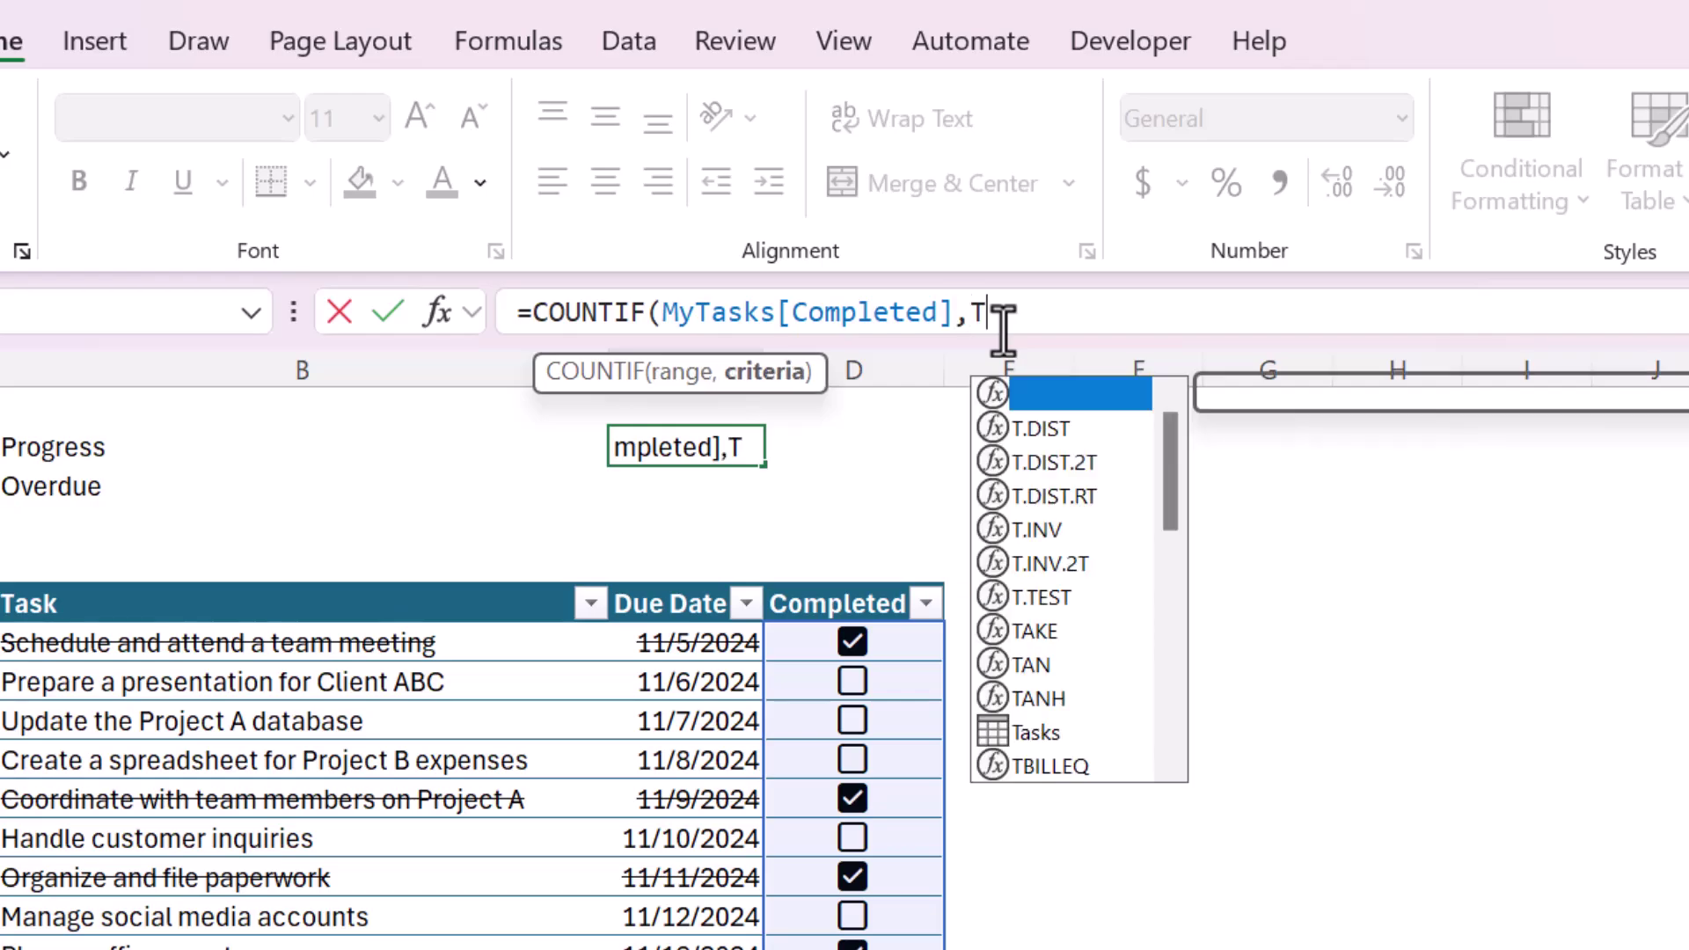
type("RUE)")
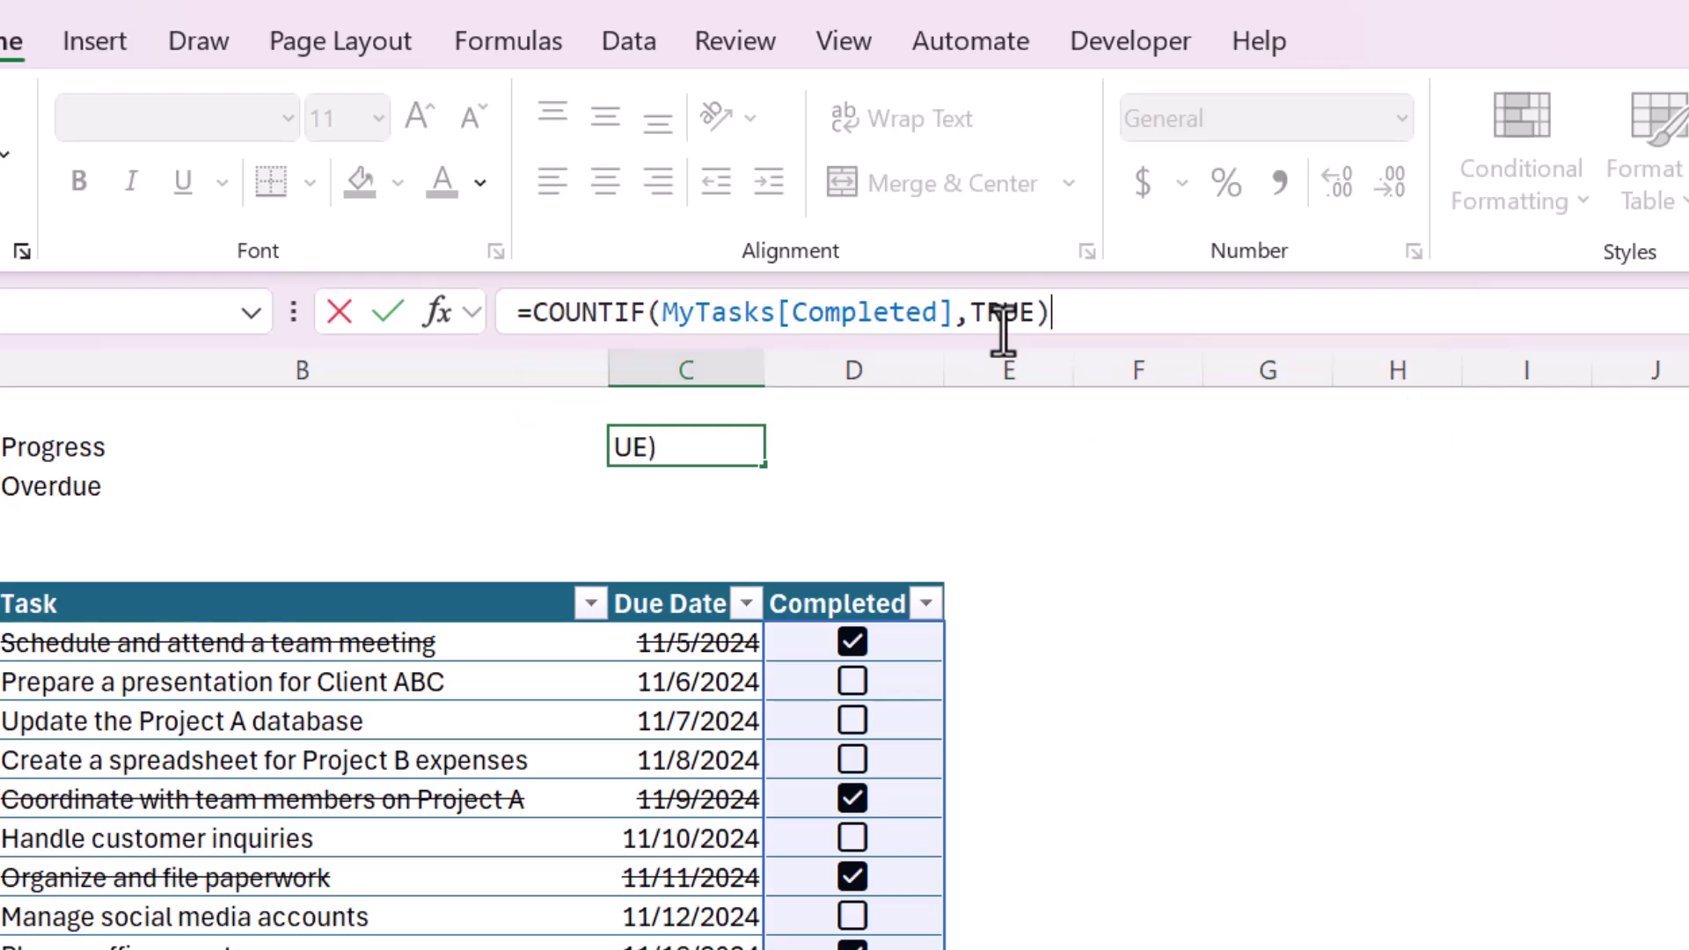
key("Return")
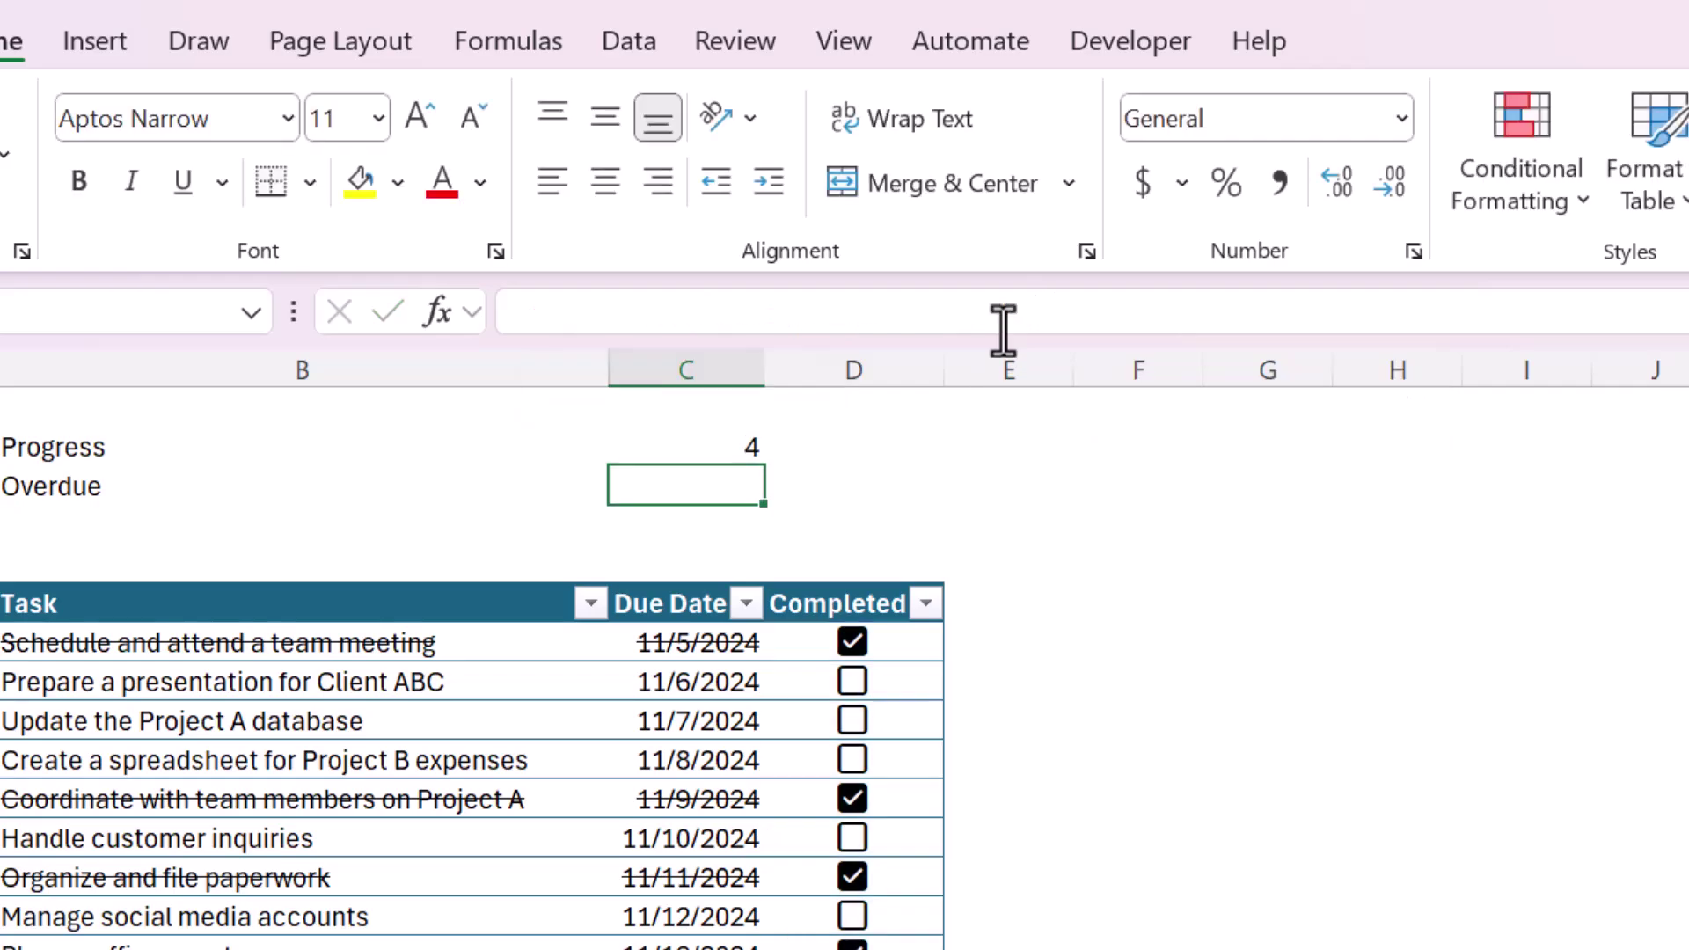
left_click(730, 447)
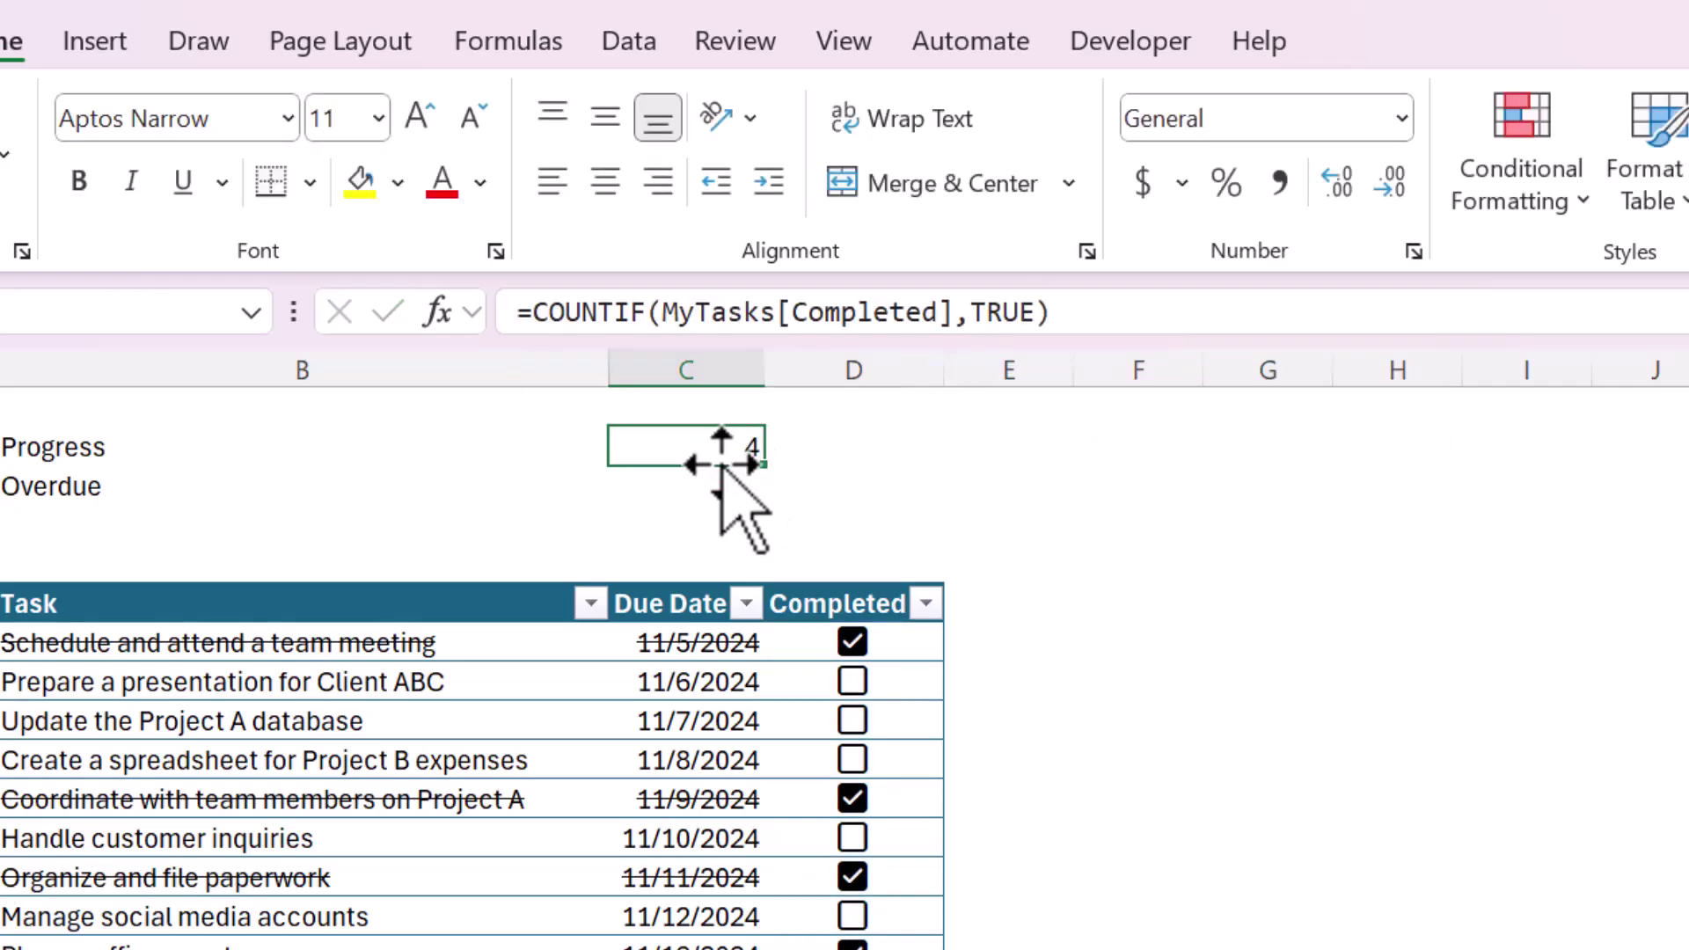
- Divide the C2 count by ROWS(MyTasks[Task]) so Progress reads 0.2
left_click(539, 312)
left_click(1088, 321)
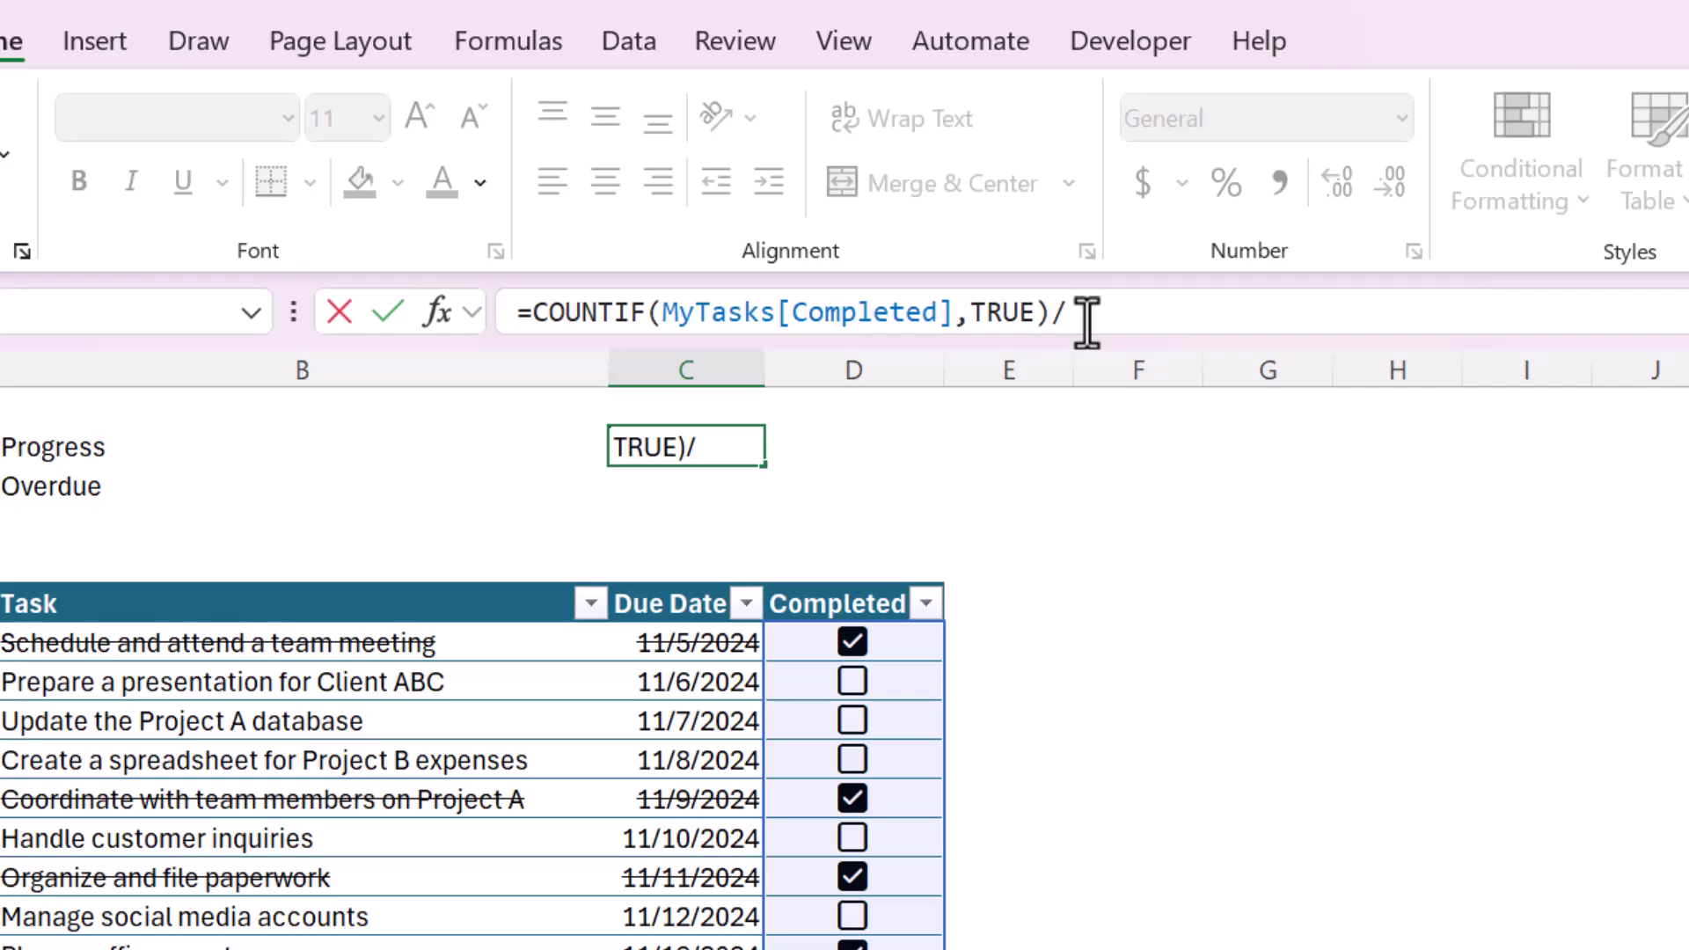
type("/ROWS")
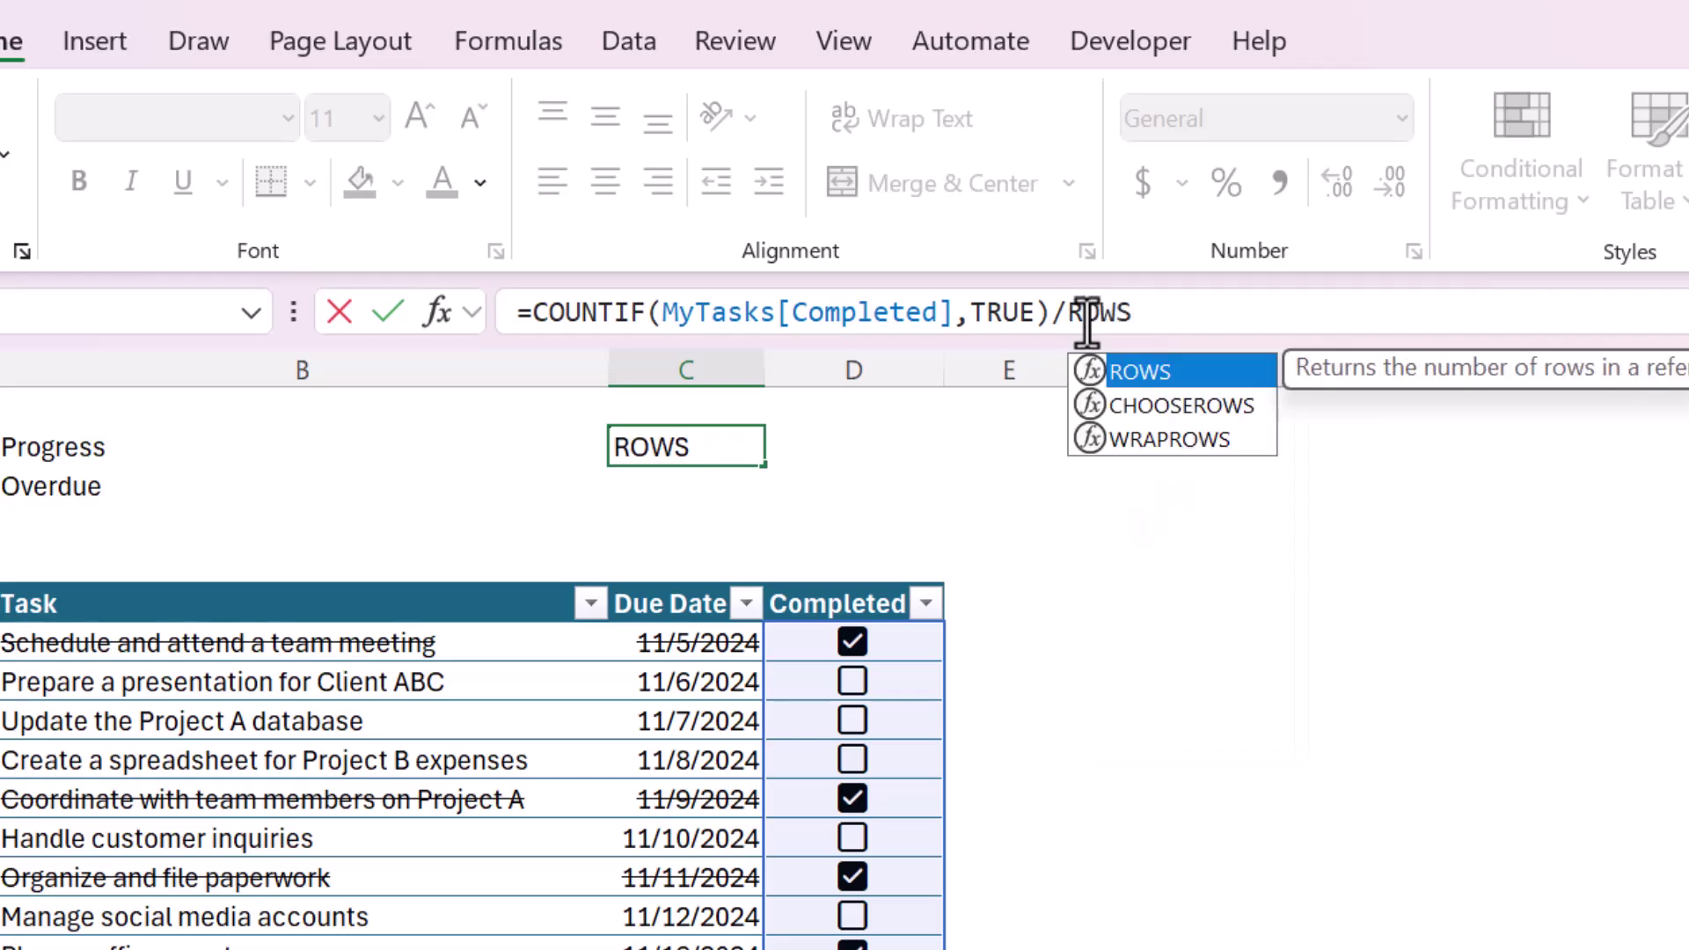
type("(")
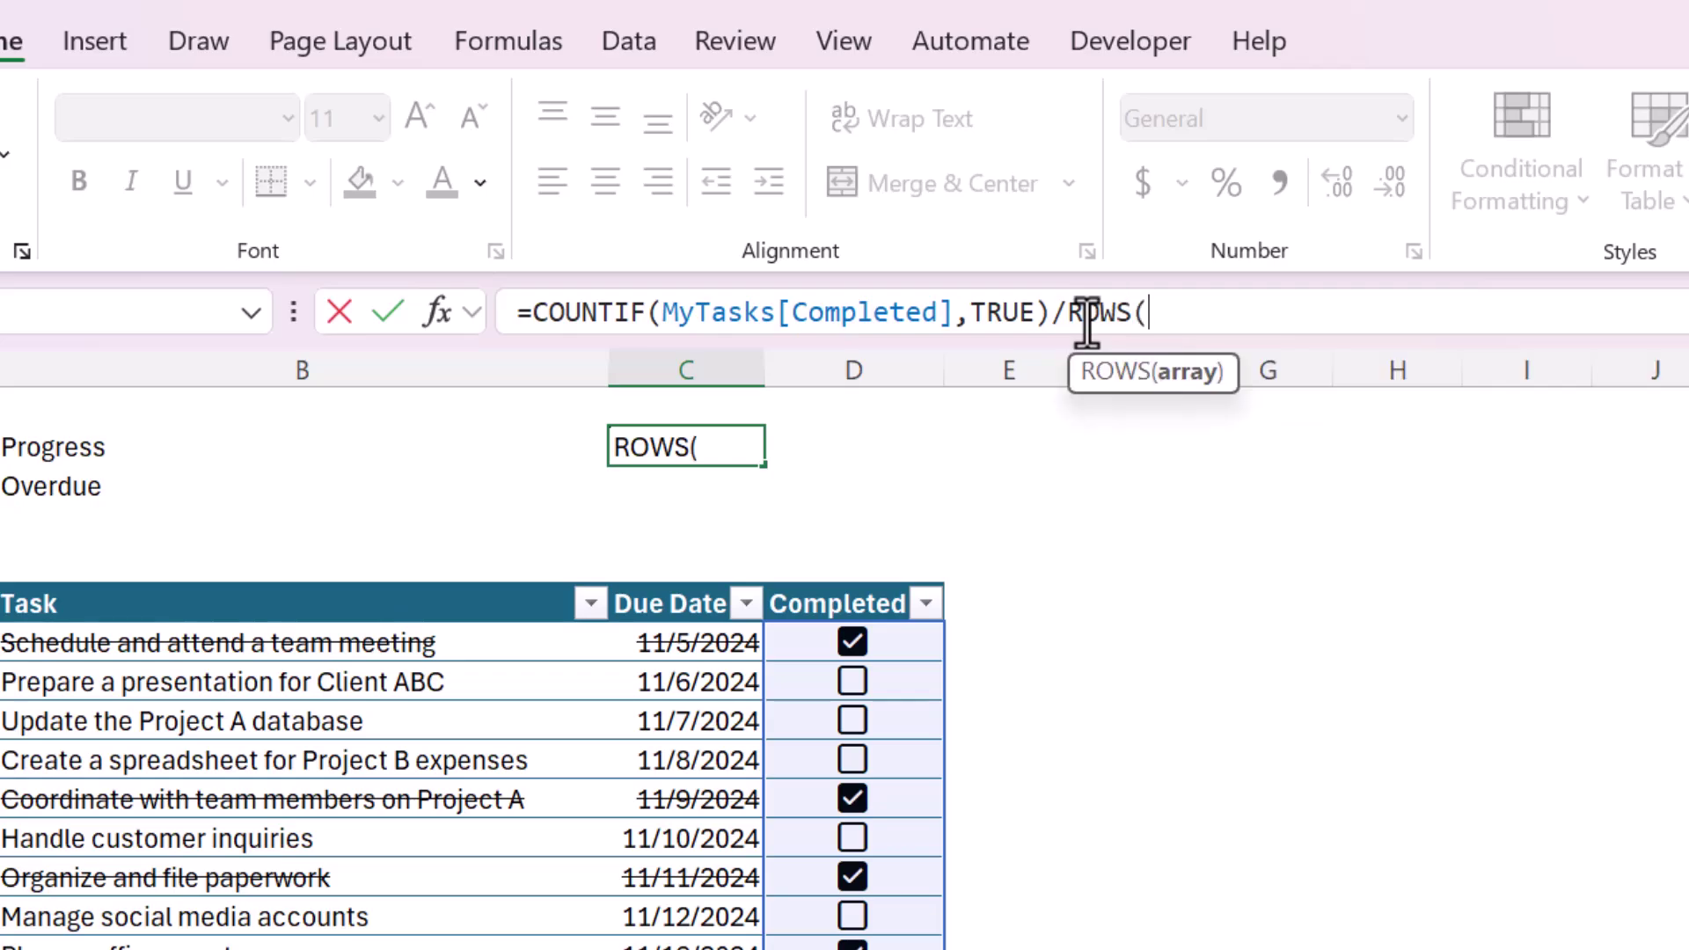
left_click(176, 582)
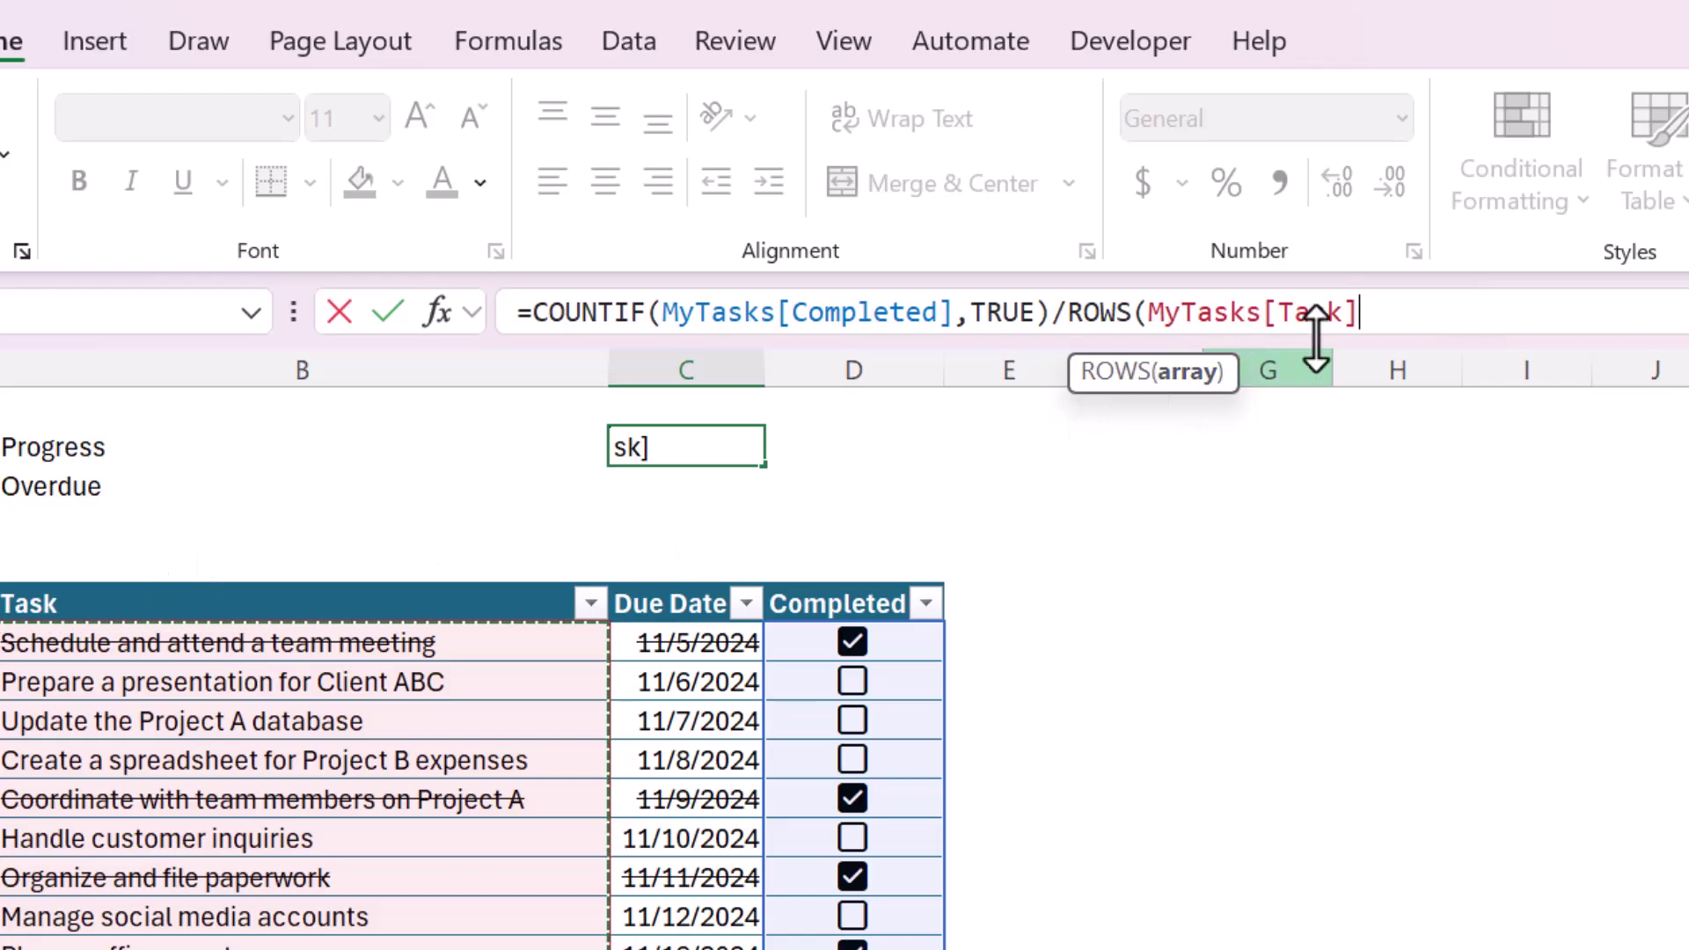
type(")")
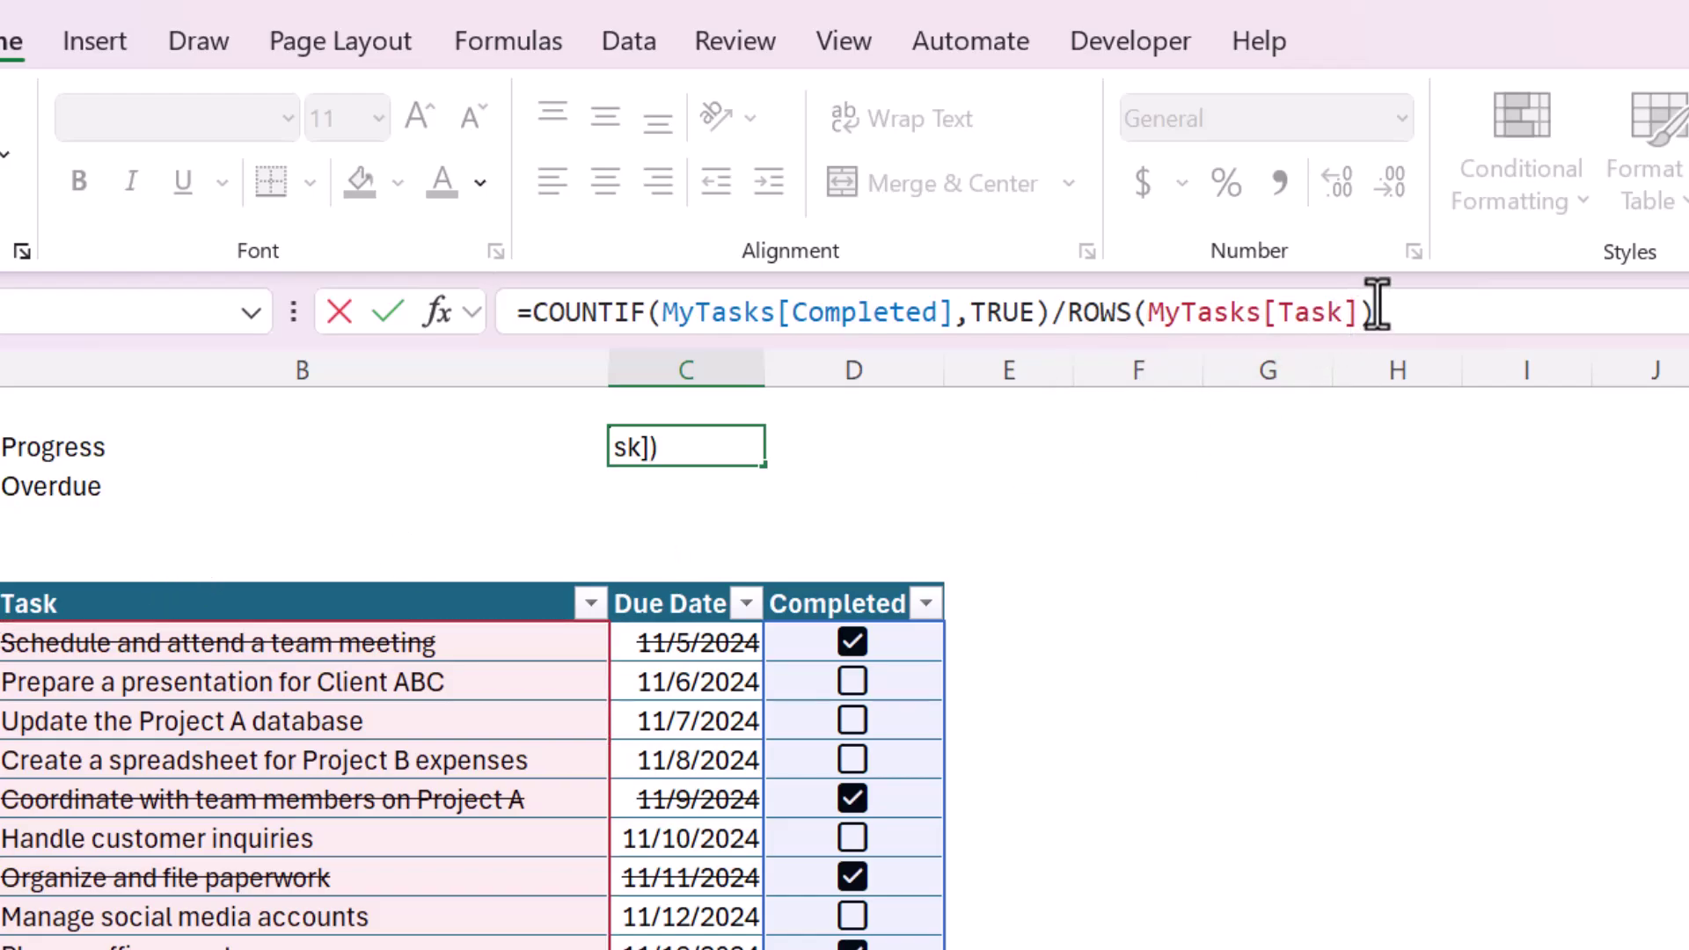
key("Return")
key("Up")
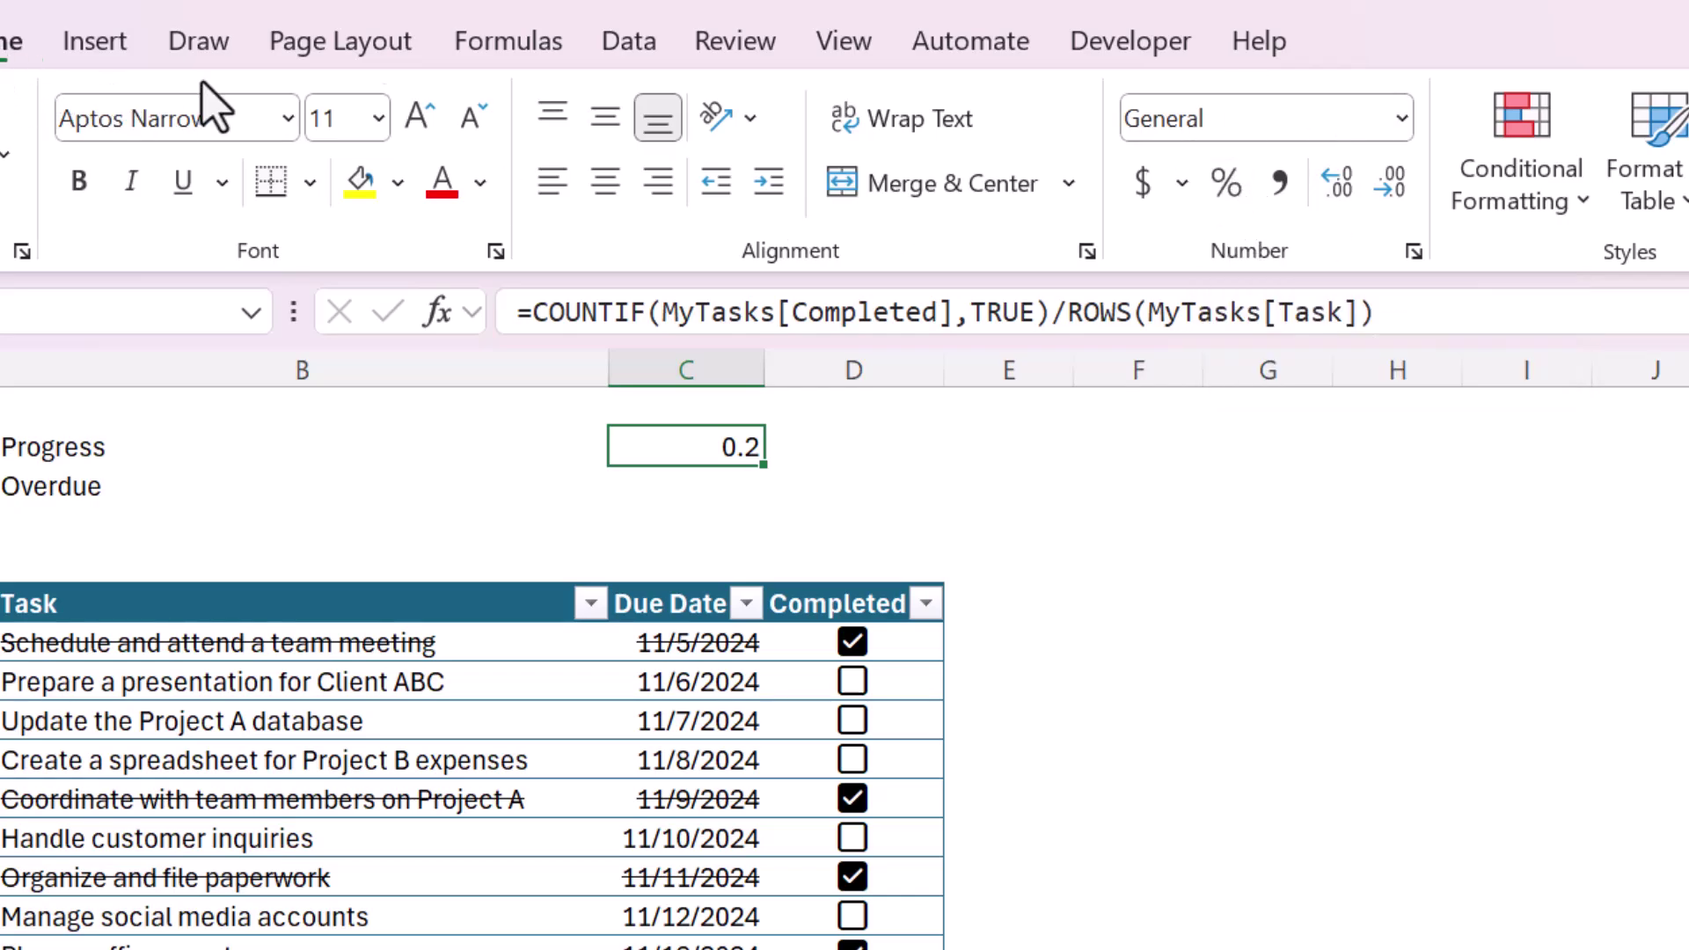
- Apply Percent Style to C2 and tick the presentation, Project A database and Project B expenses tasks
left_click(1243, 195)
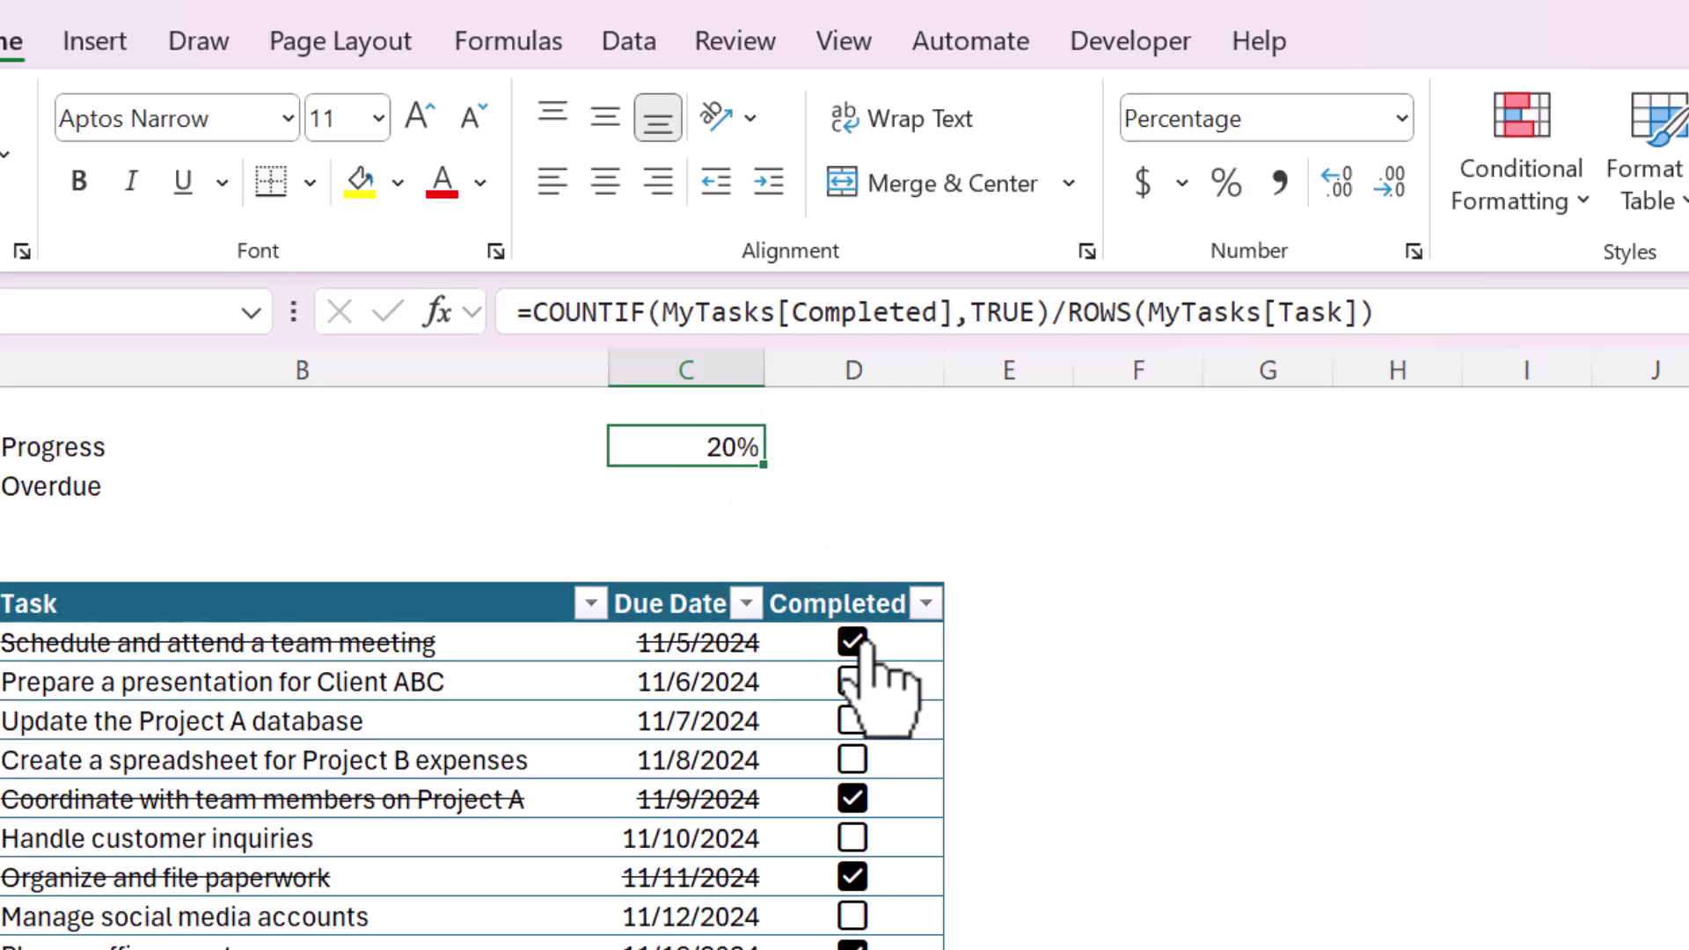
left_click(857, 678)
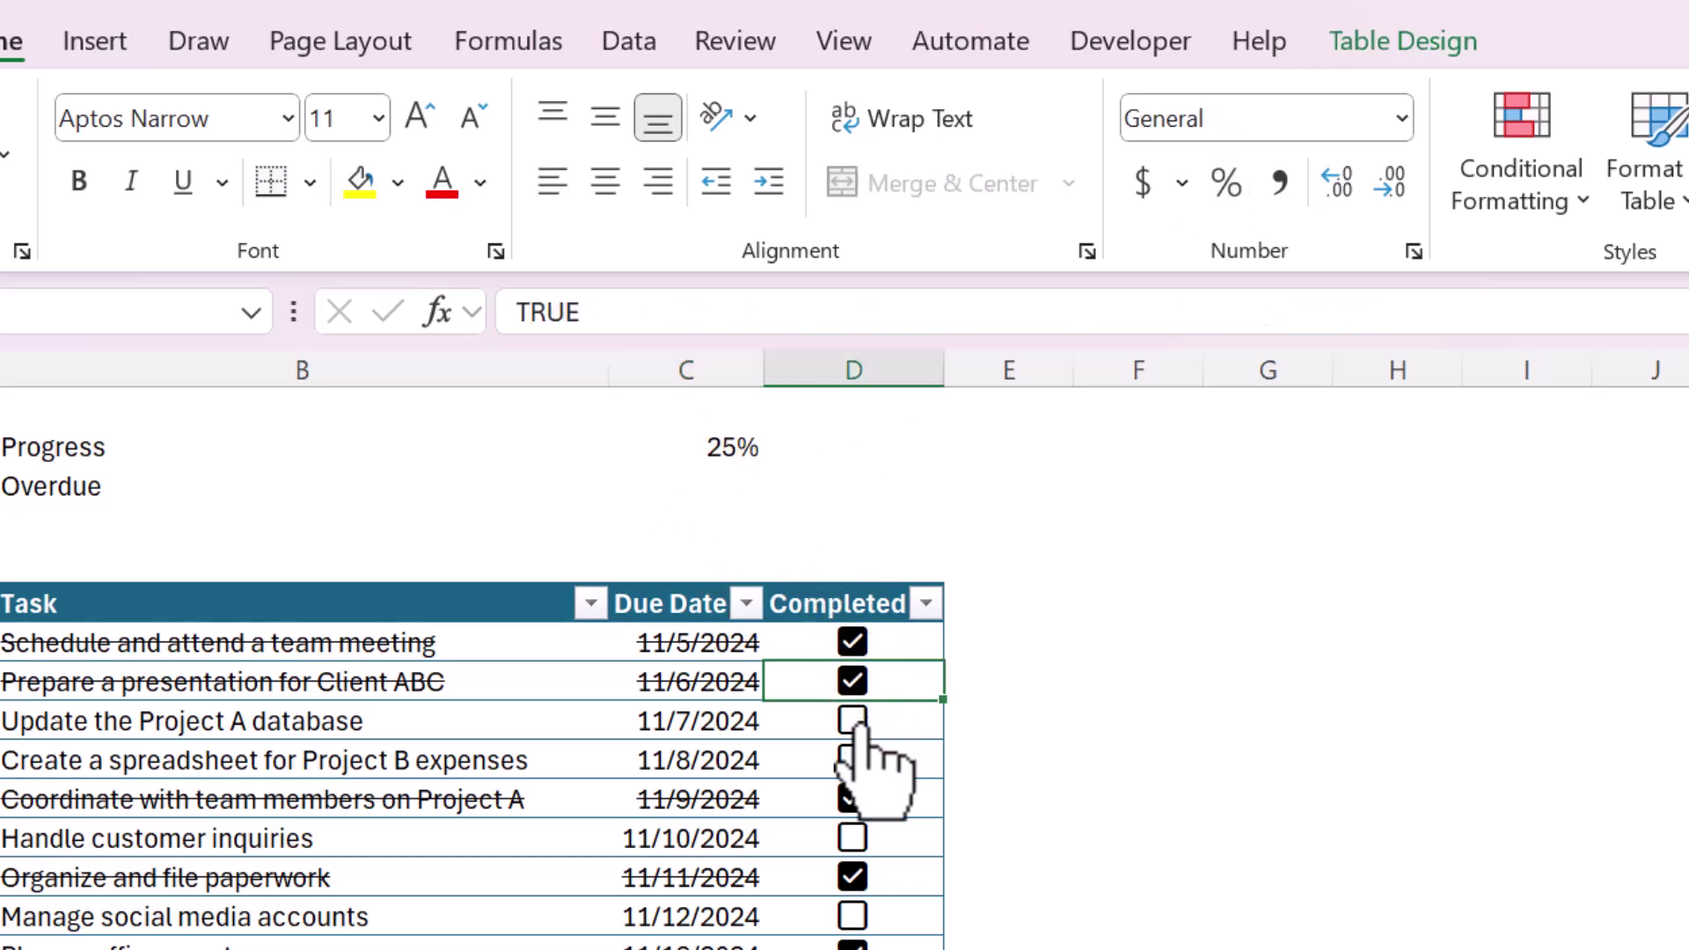
left_click(853, 719)
left_click(853, 759)
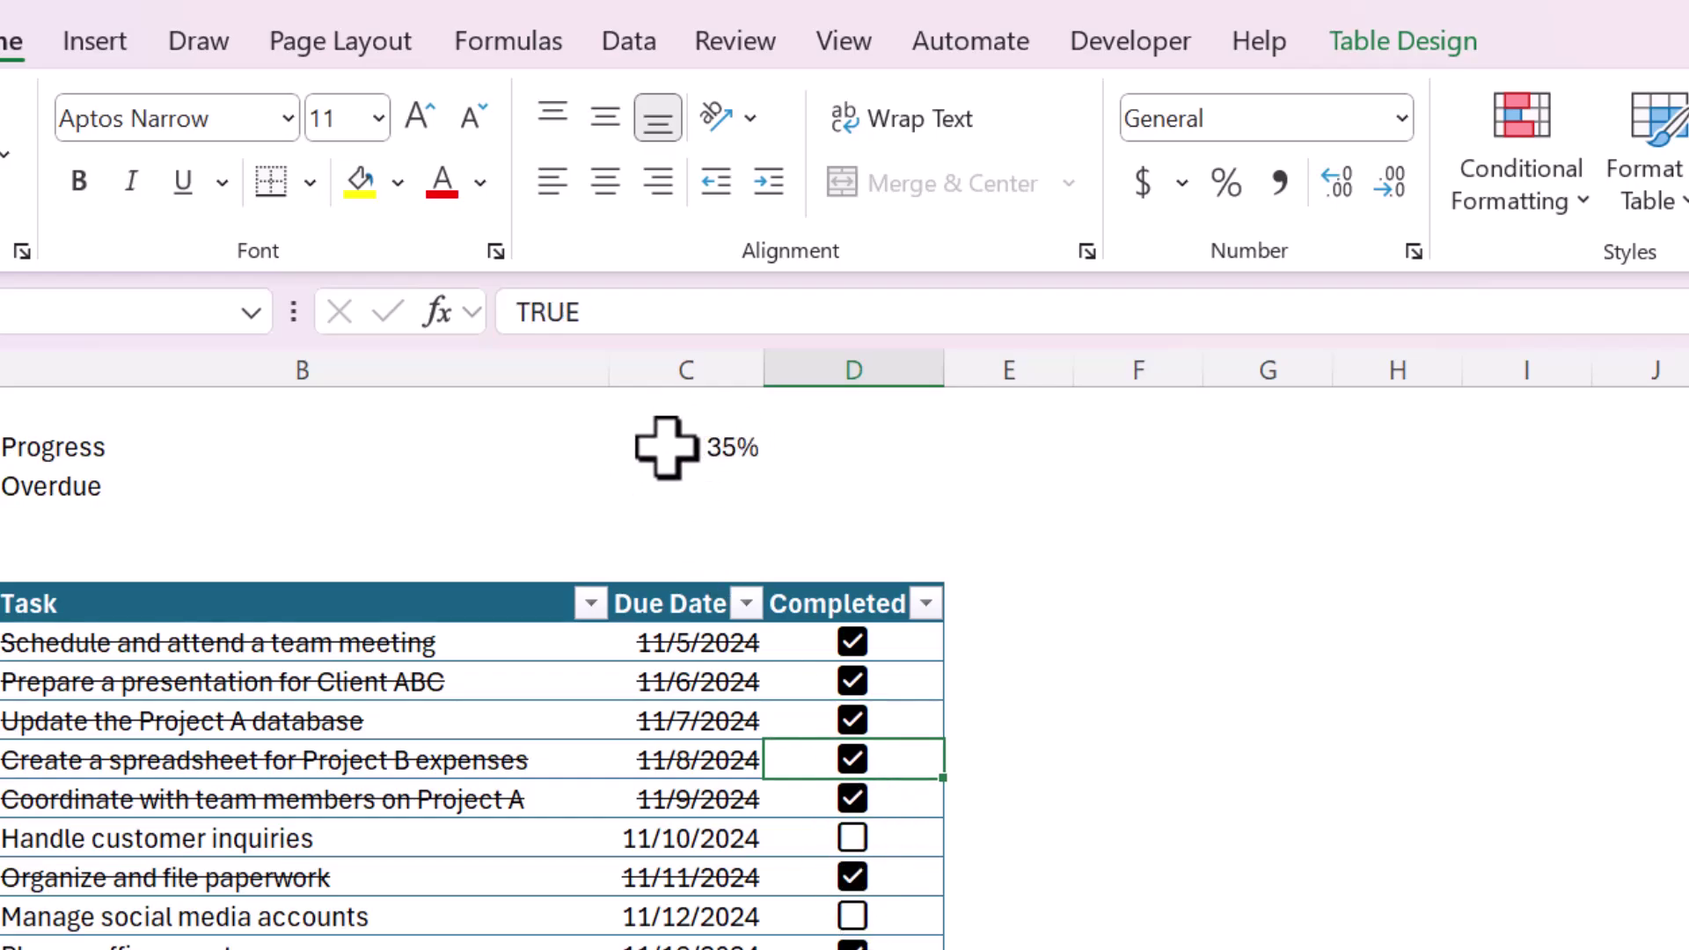
left_click(719, 446)
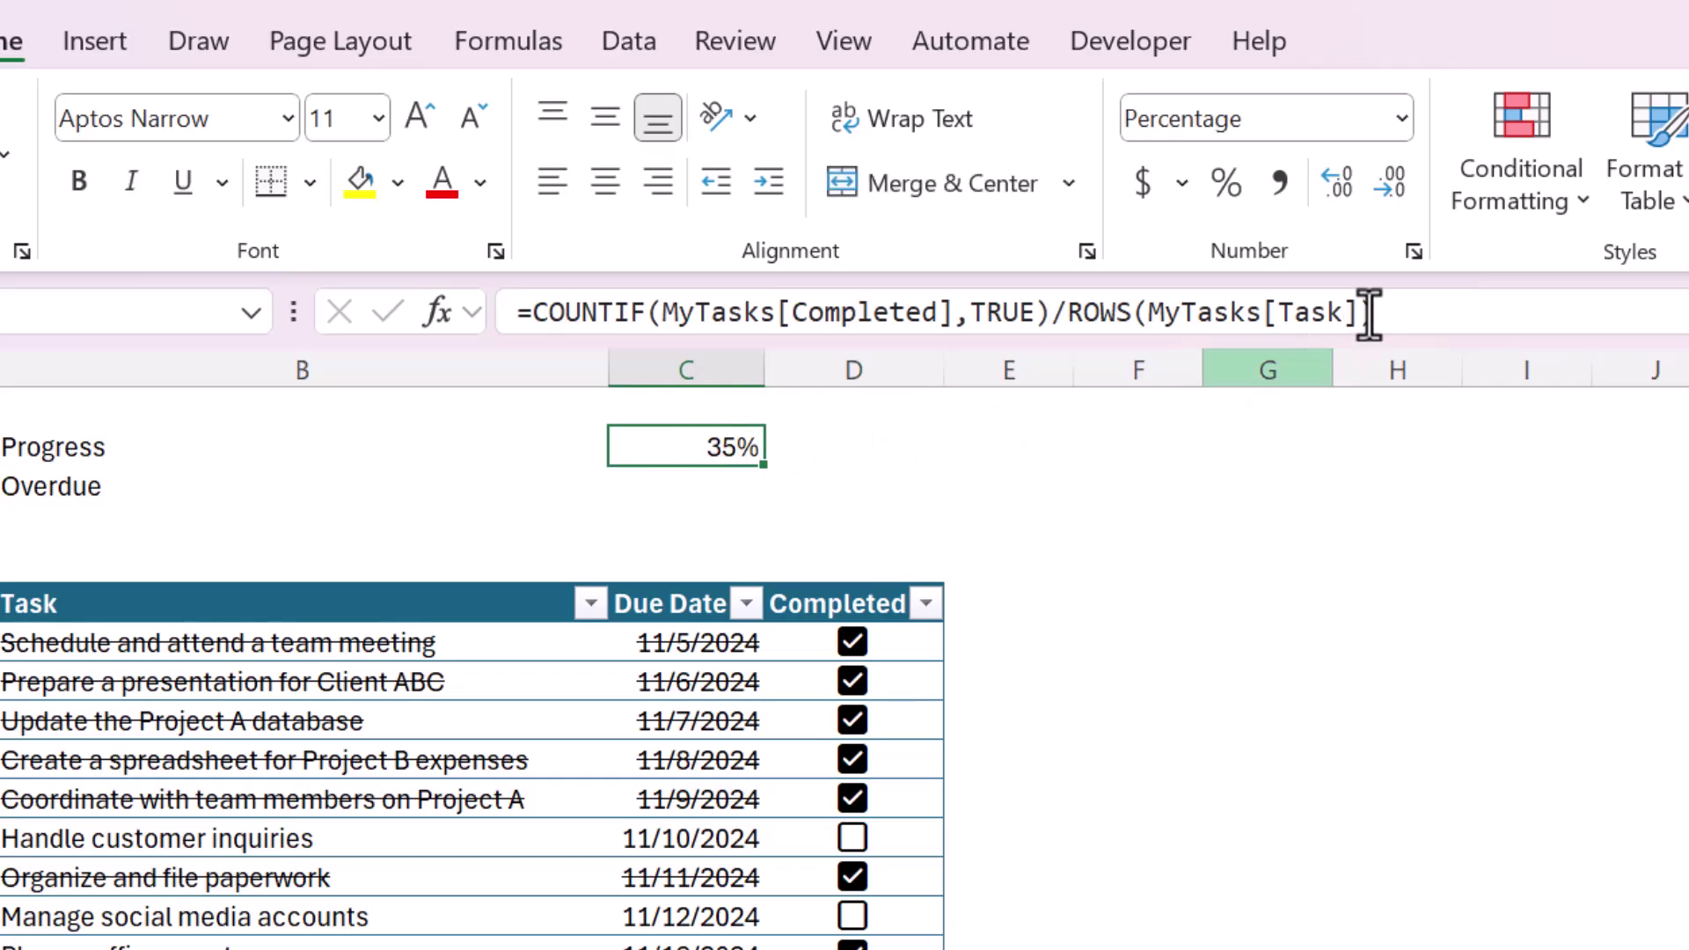
- Add a purple Solid Fill data bar to the Progress cell C2 via Conditional Formatting
left_click(1492, 216)
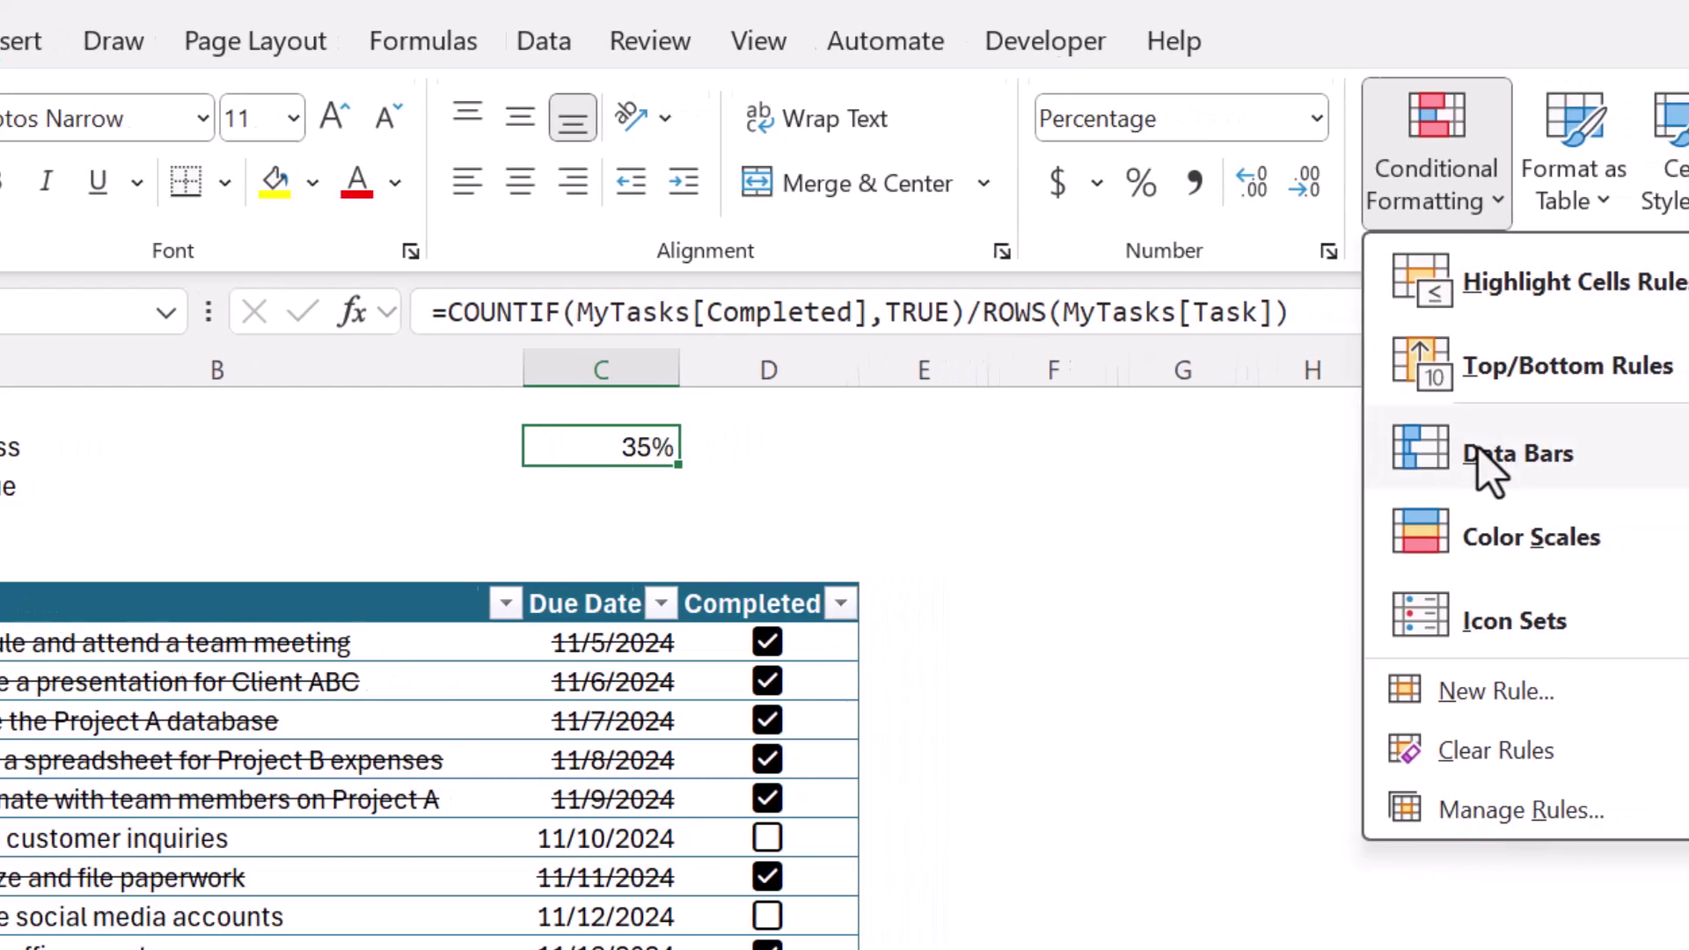
mouse_move(1571, 457)
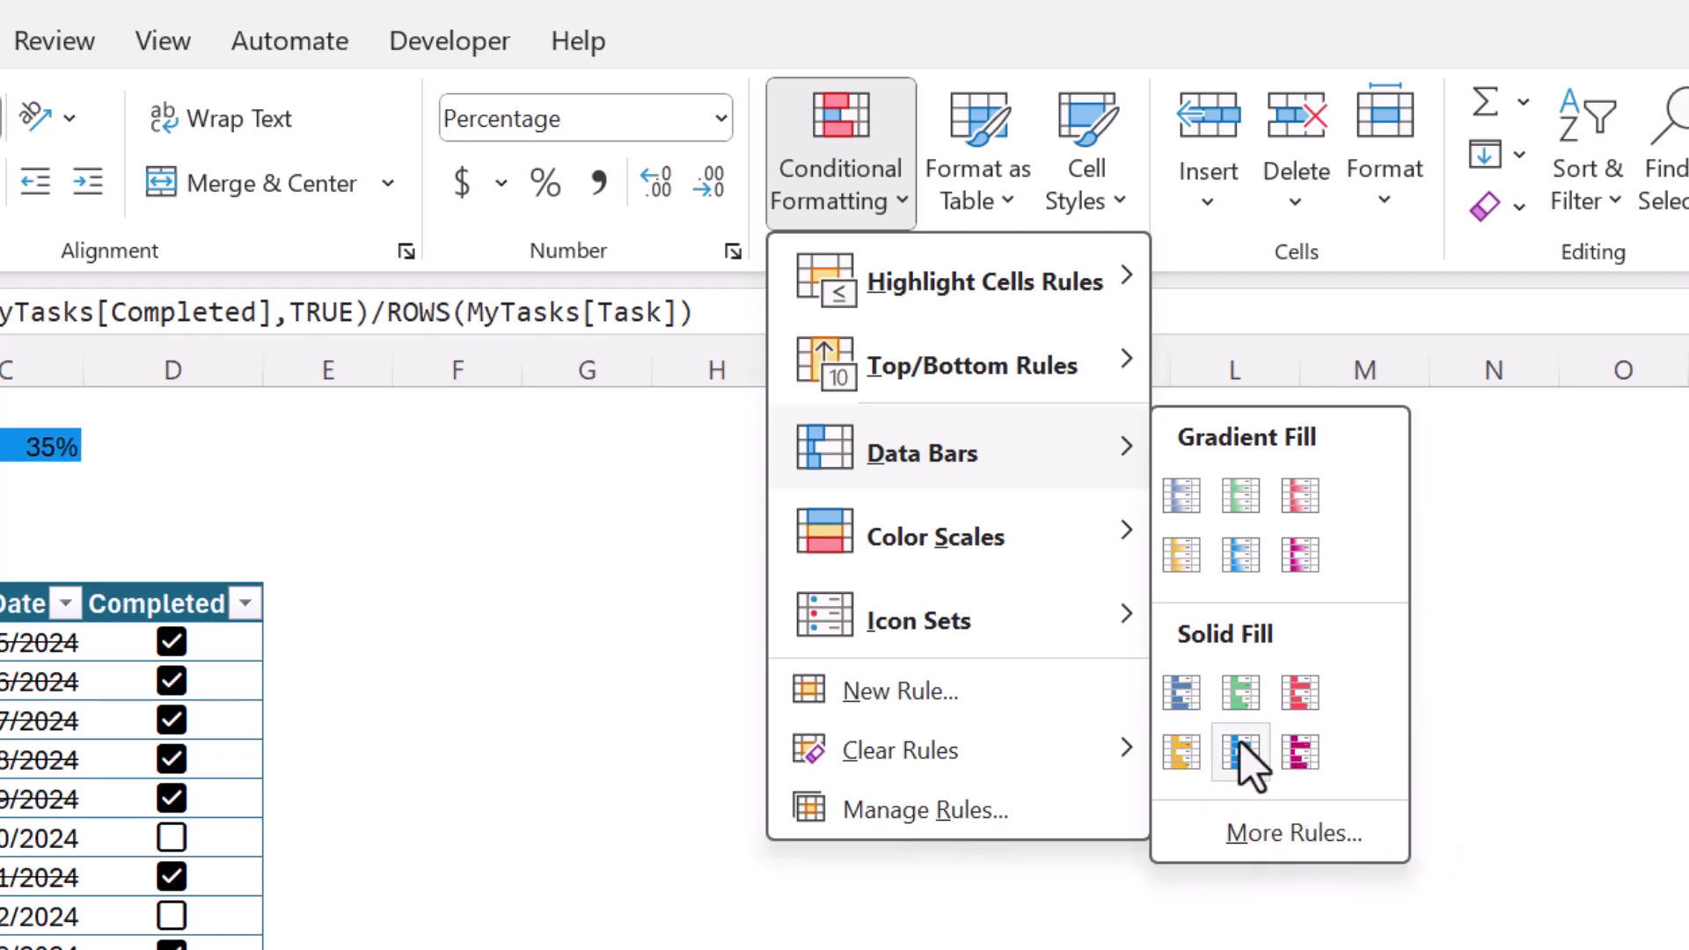
left_click(1304, 748)
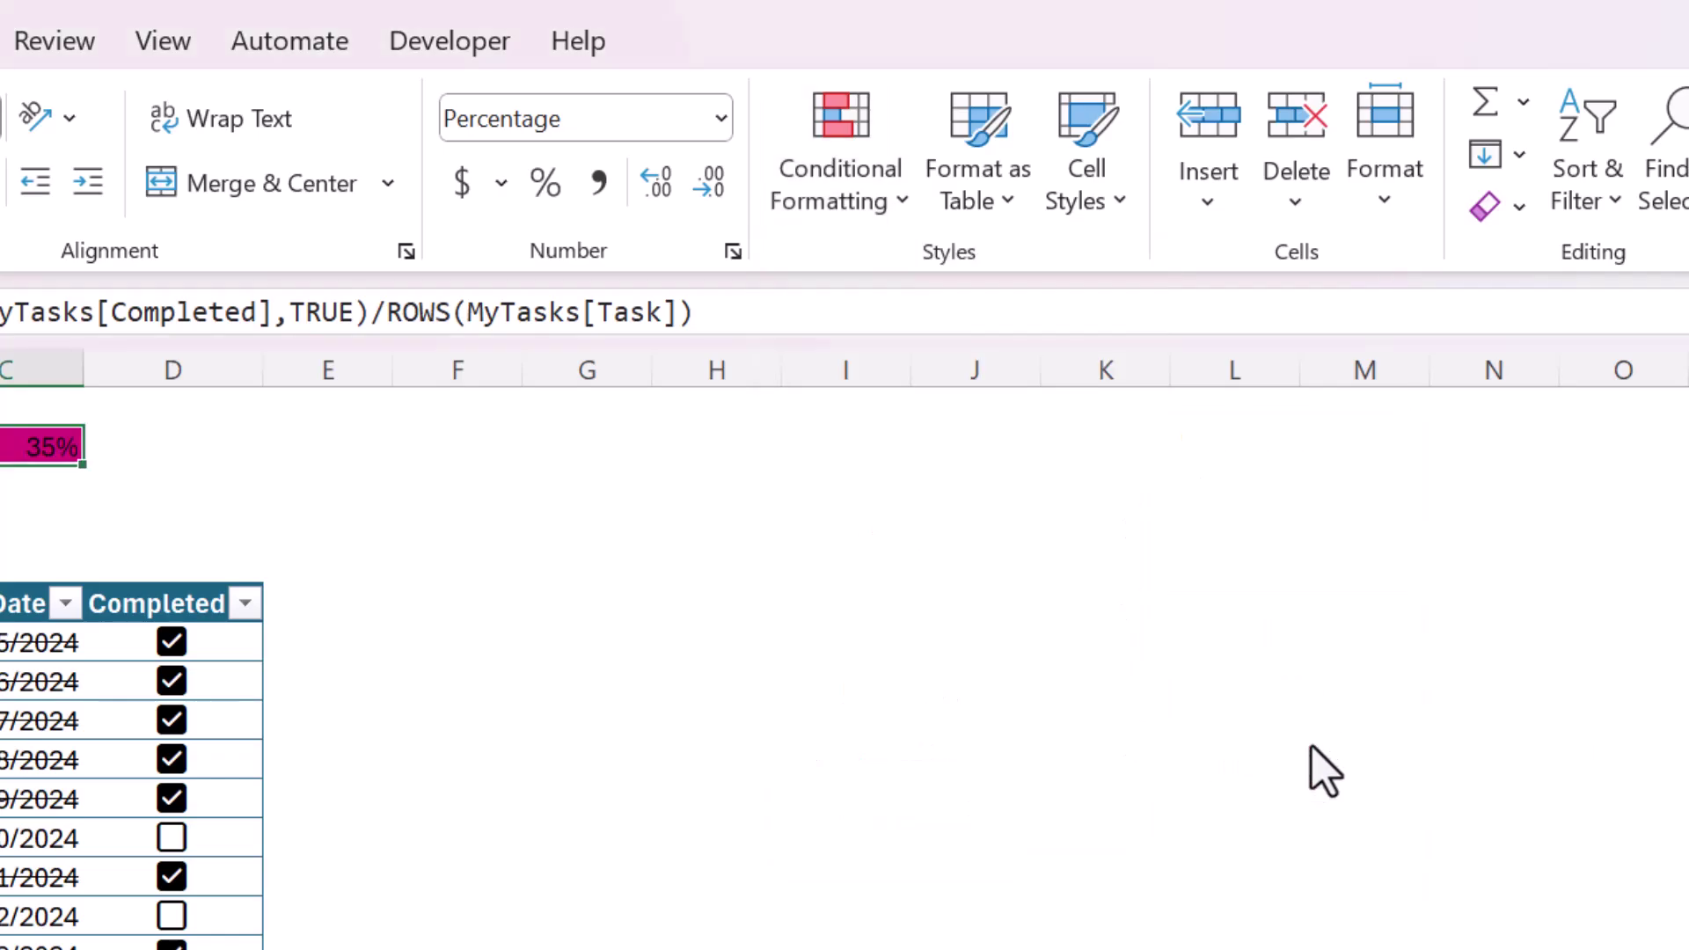
left_click(868, 219)
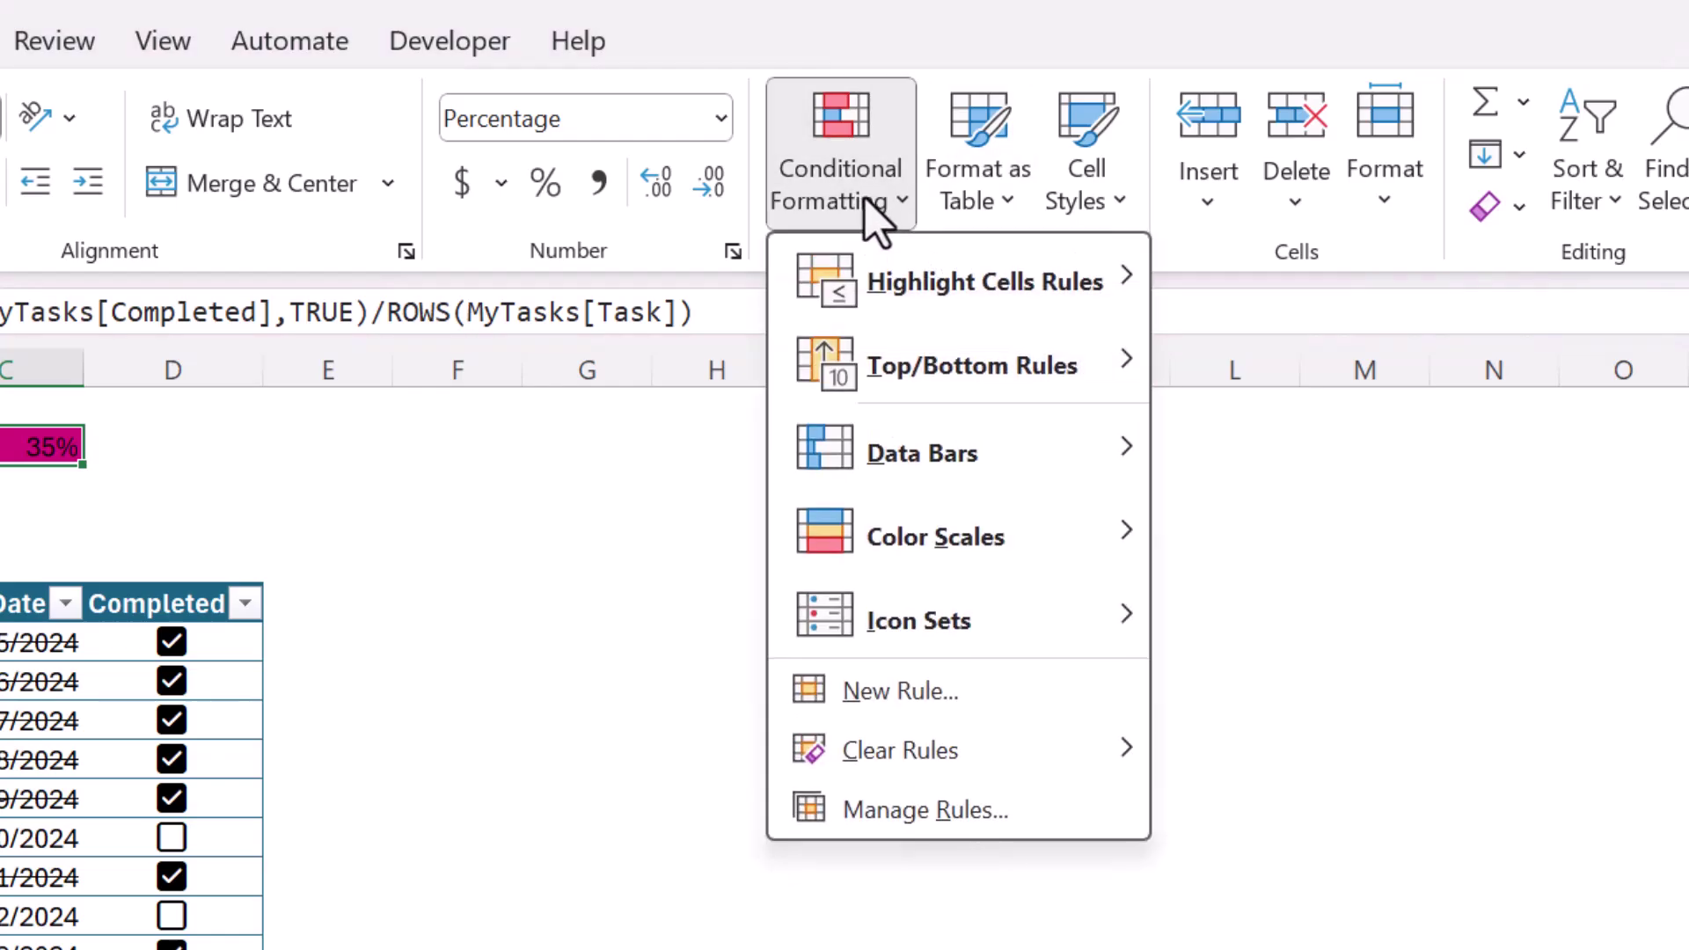
- Edit the Progress data bar rule to use Number 0 as minimum and Number 1 as maximum
left_click(974, 816)
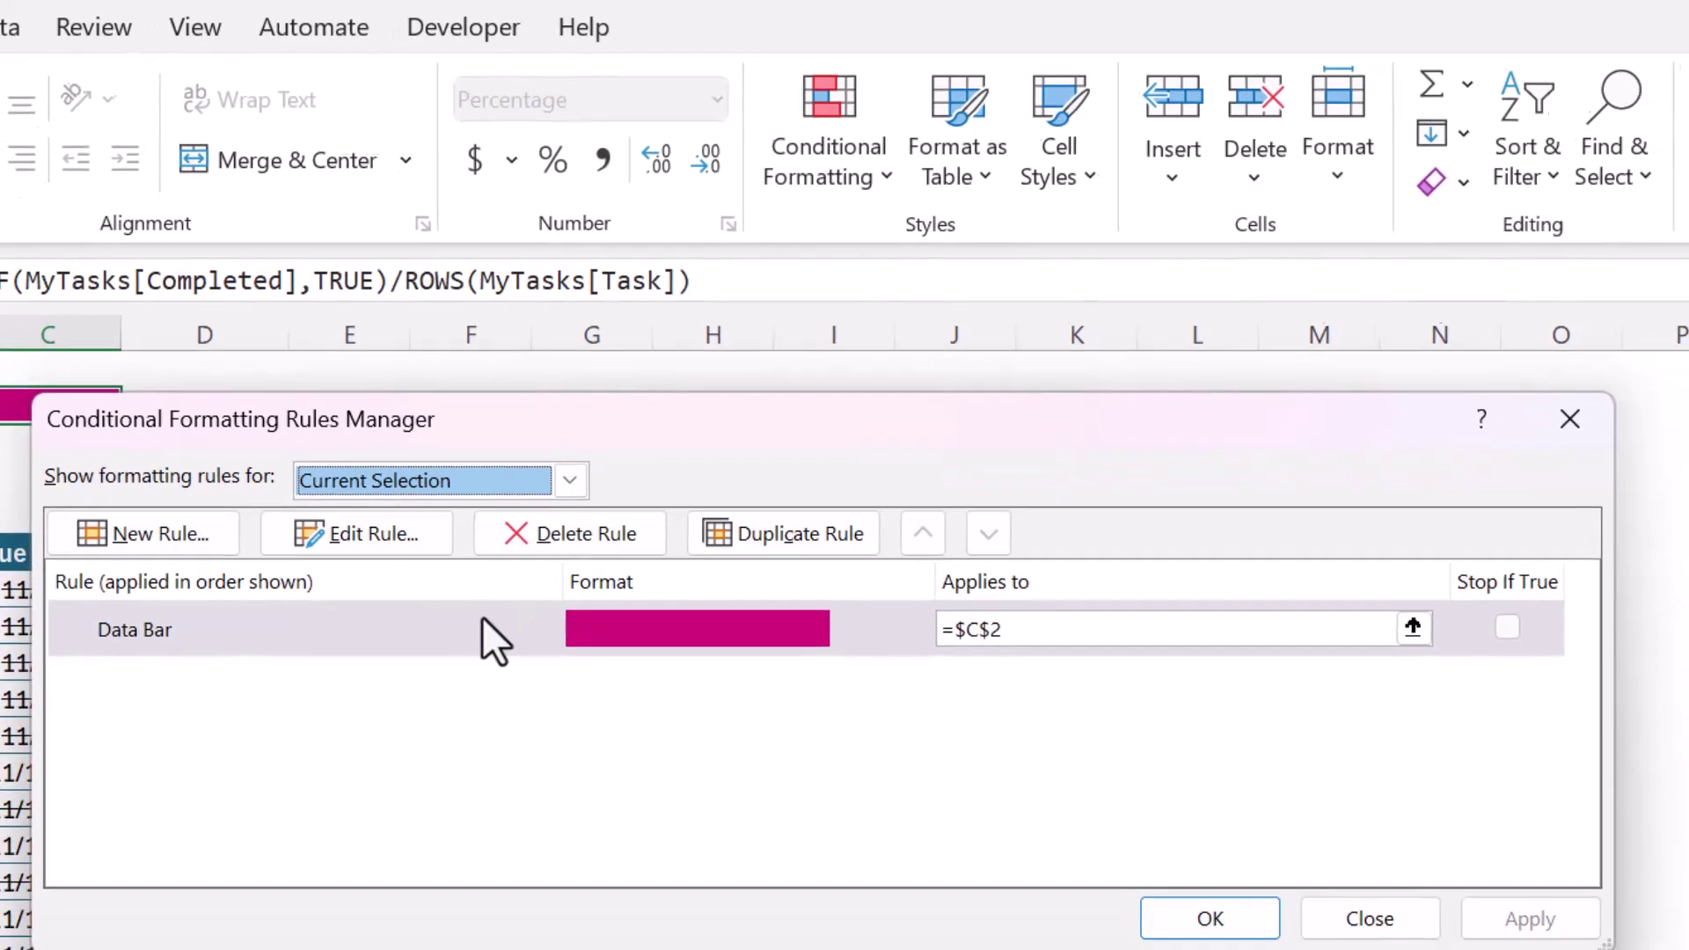
double_click(475, 685)
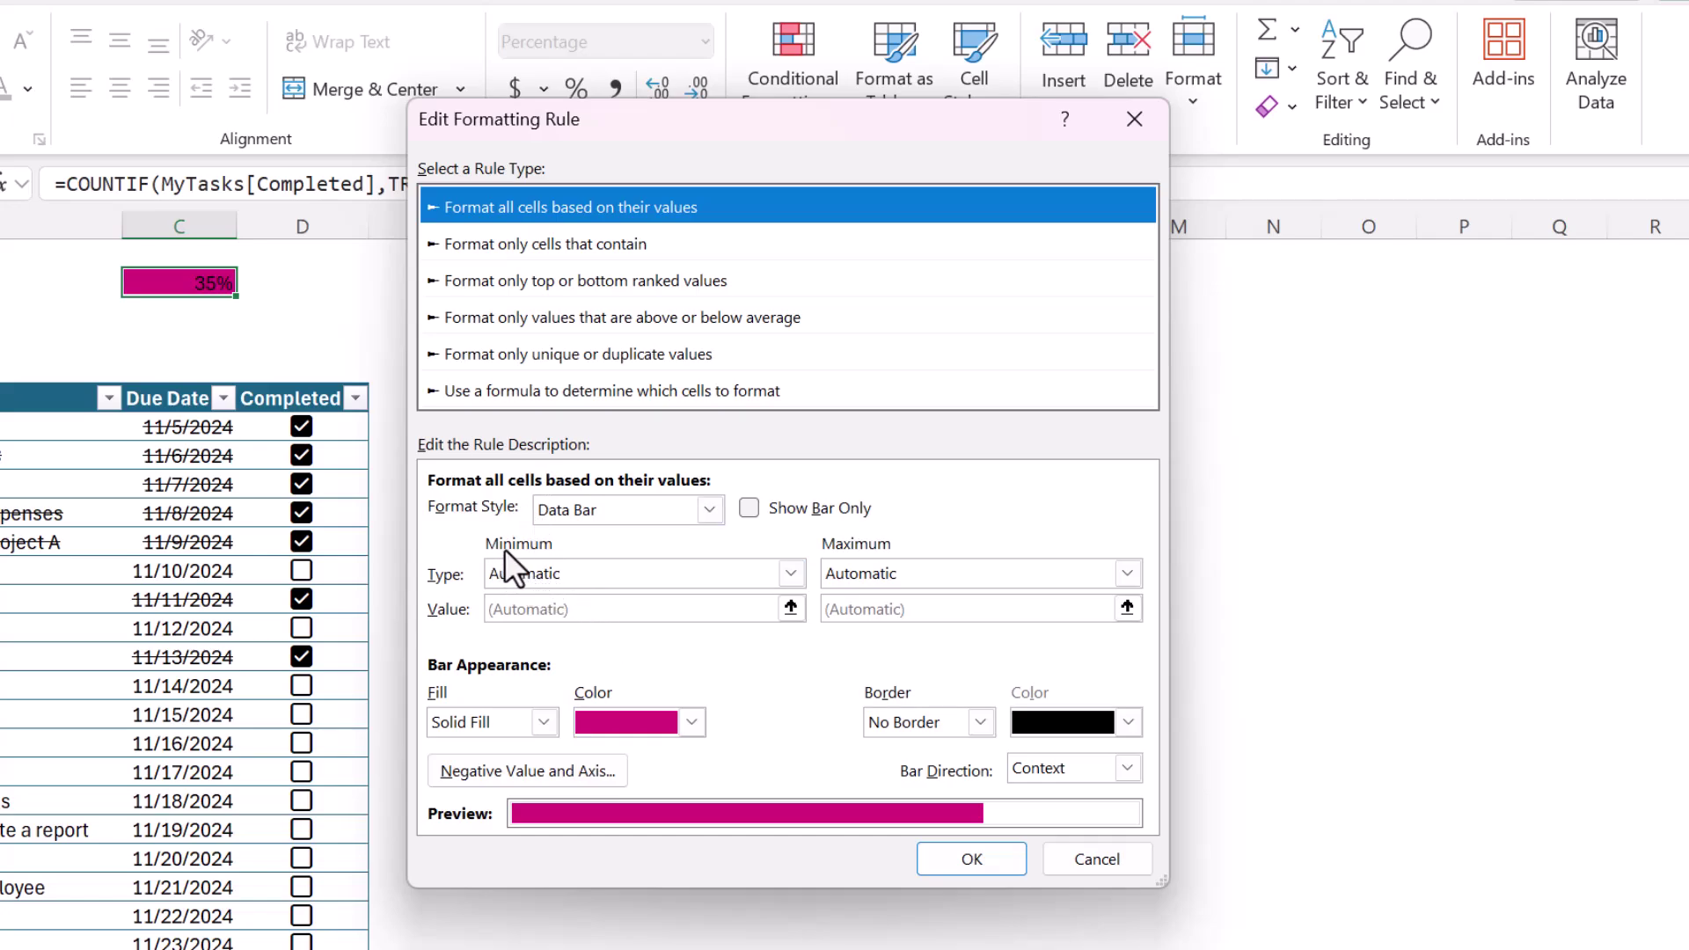
left_click(573, 572)
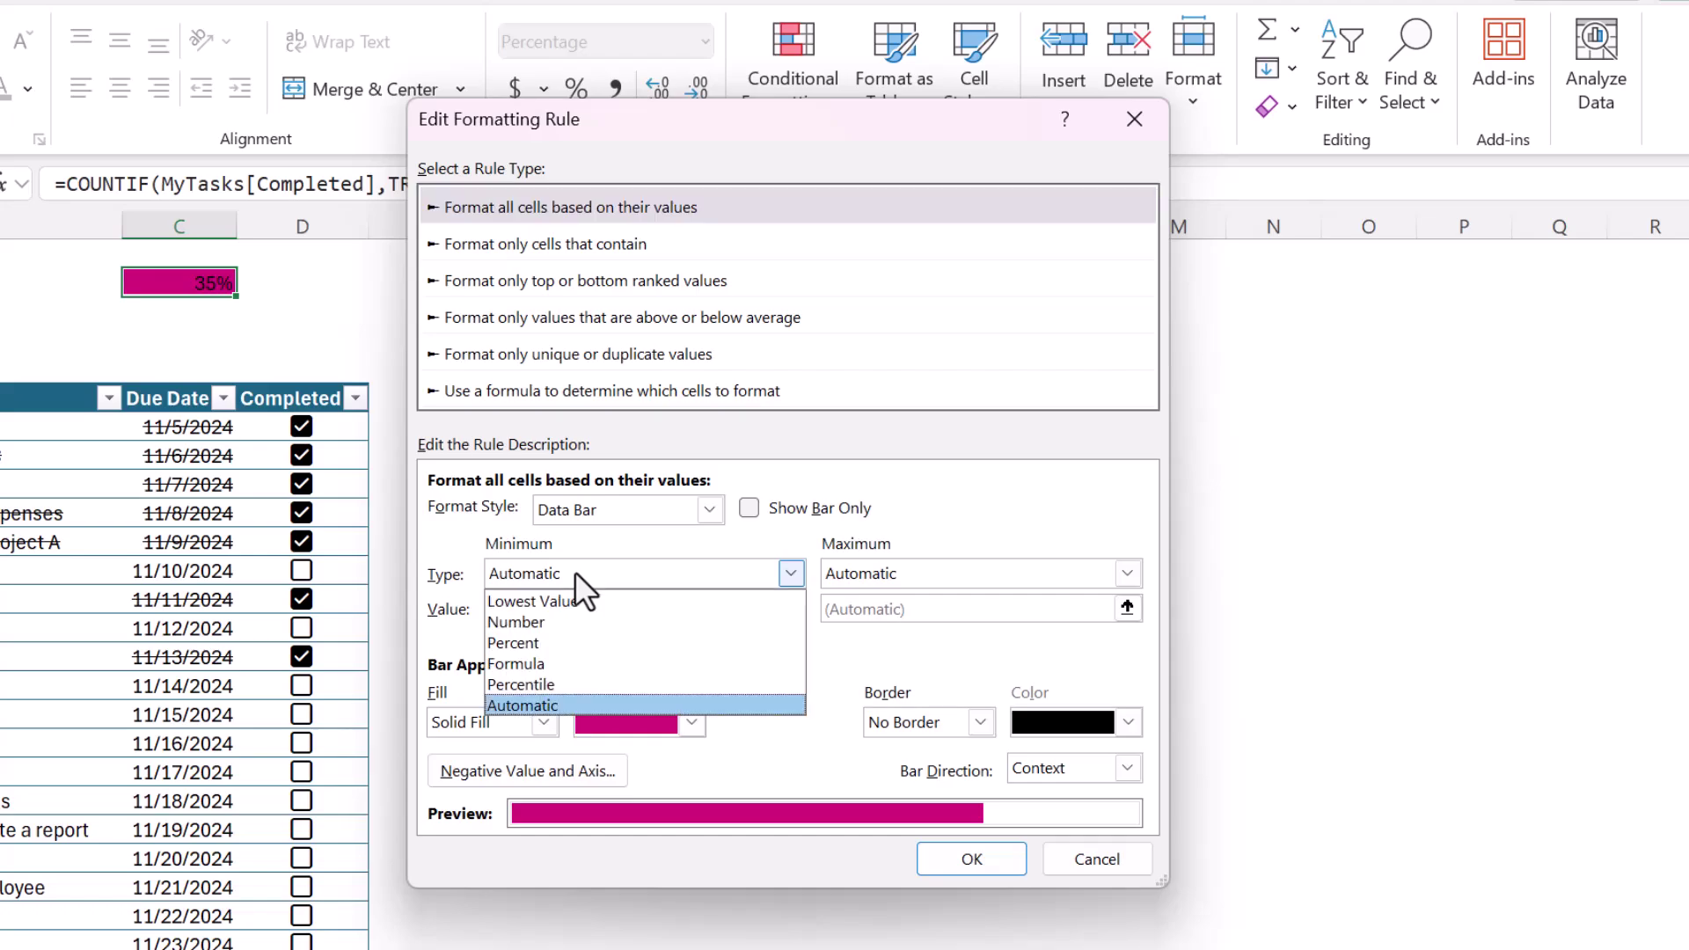
left_click(535, 621)
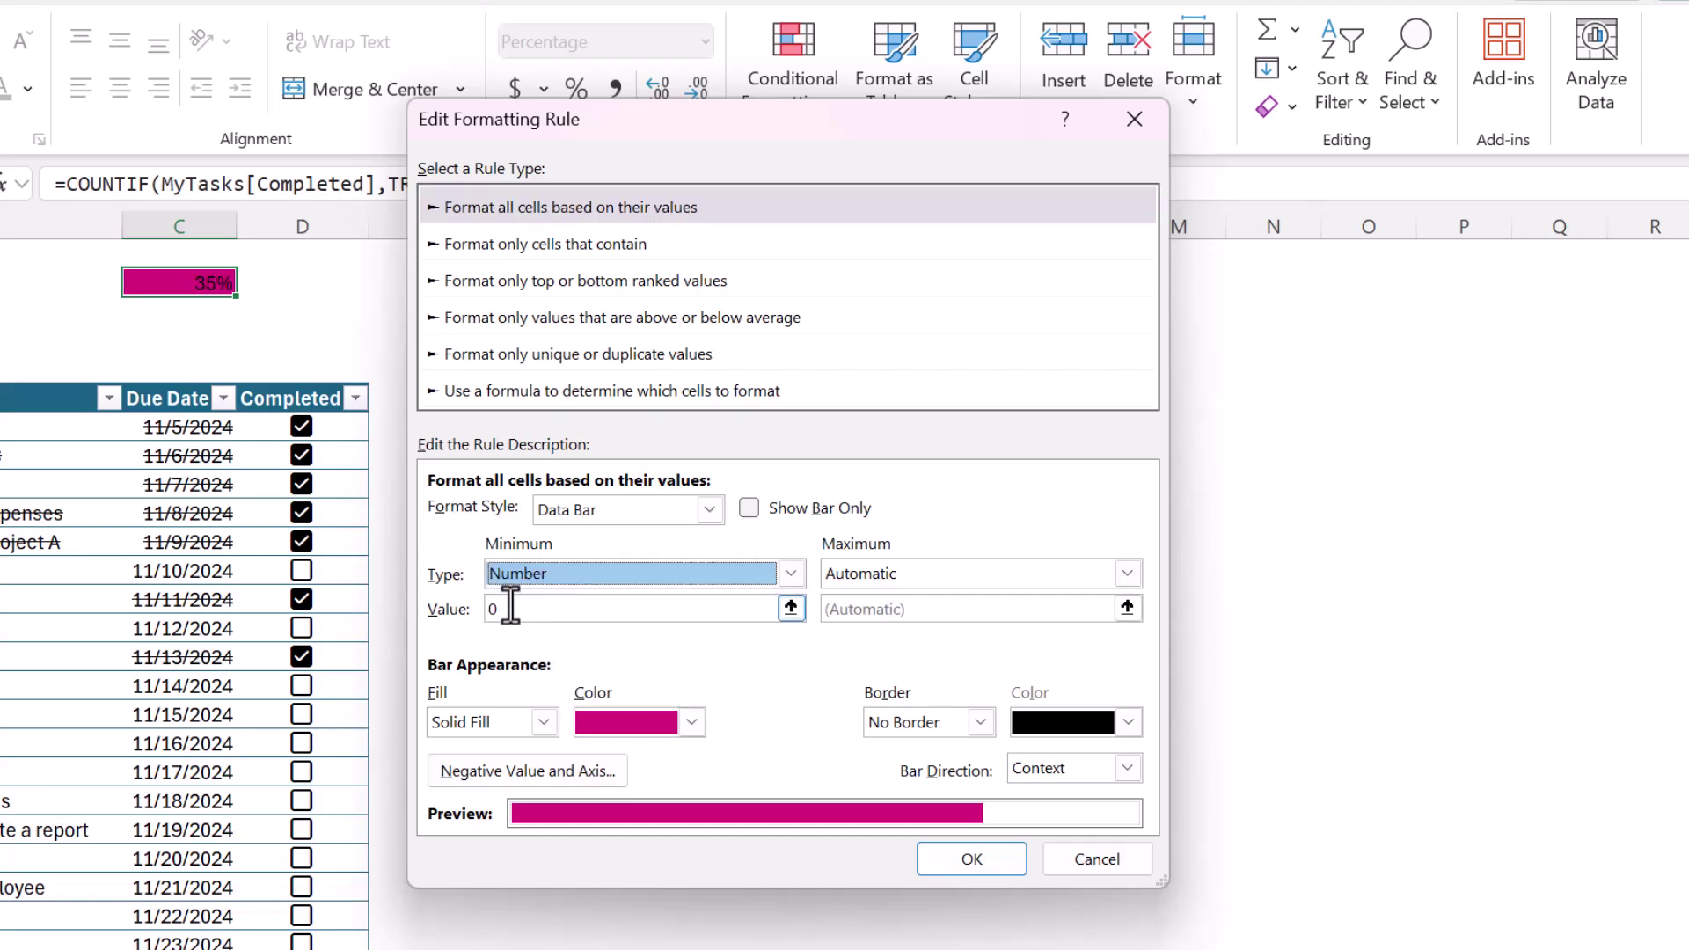
left_click(510, 607)
left_click(989, 572)
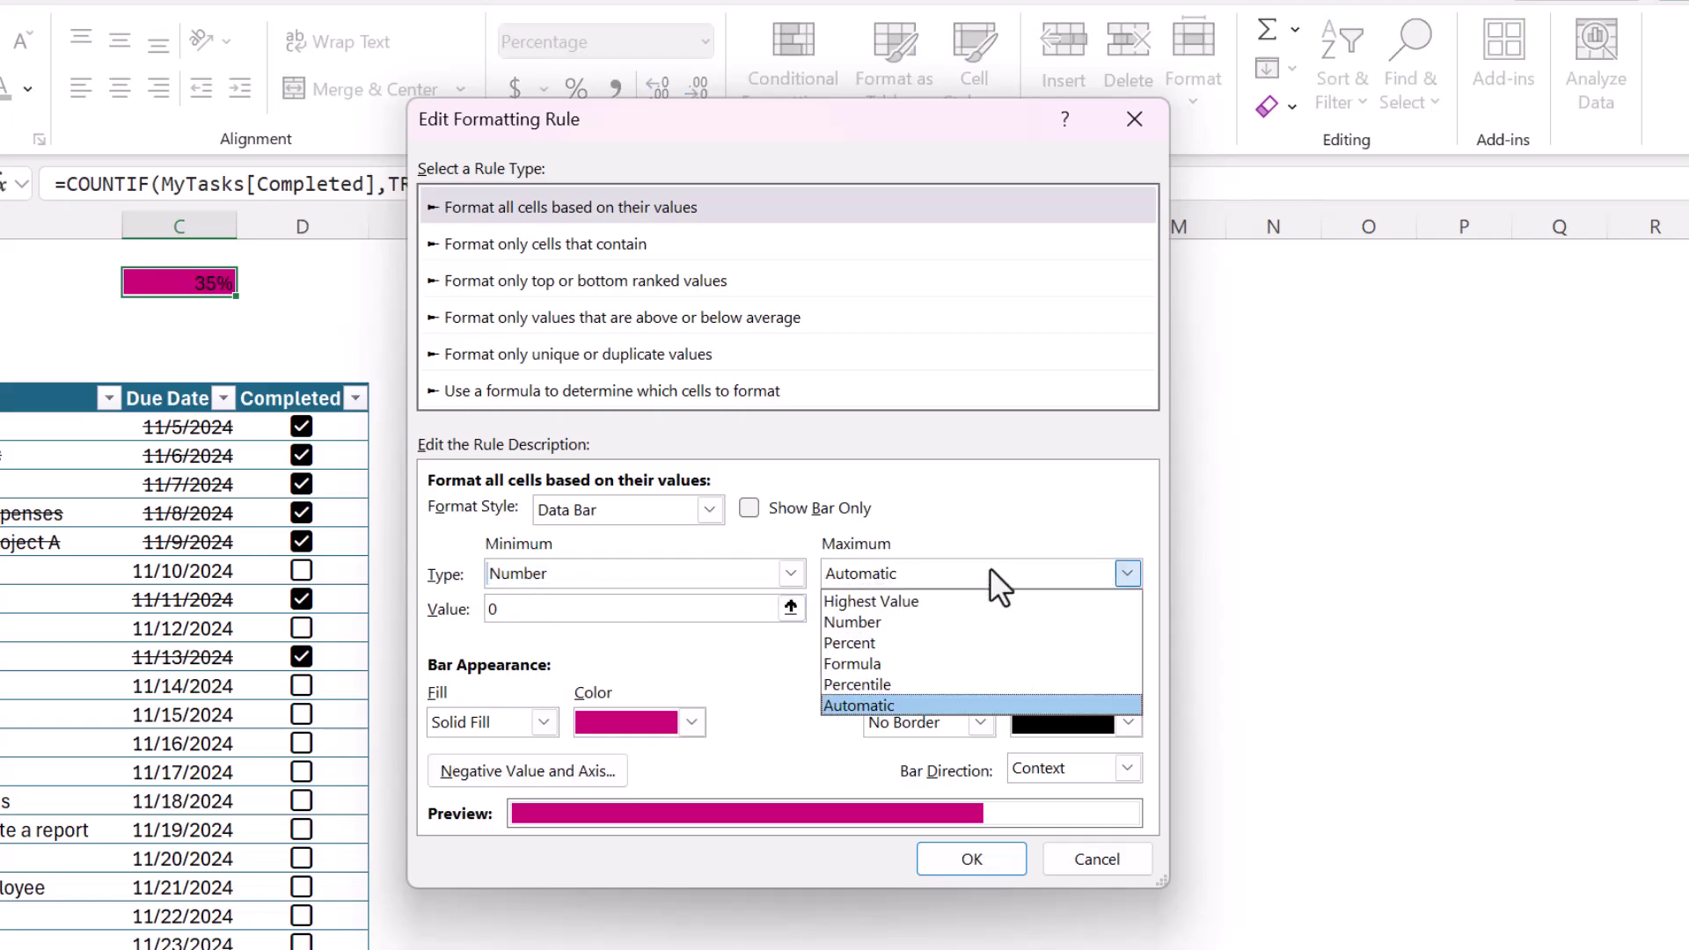
left_click(889, 630)
left_click(880, 608)
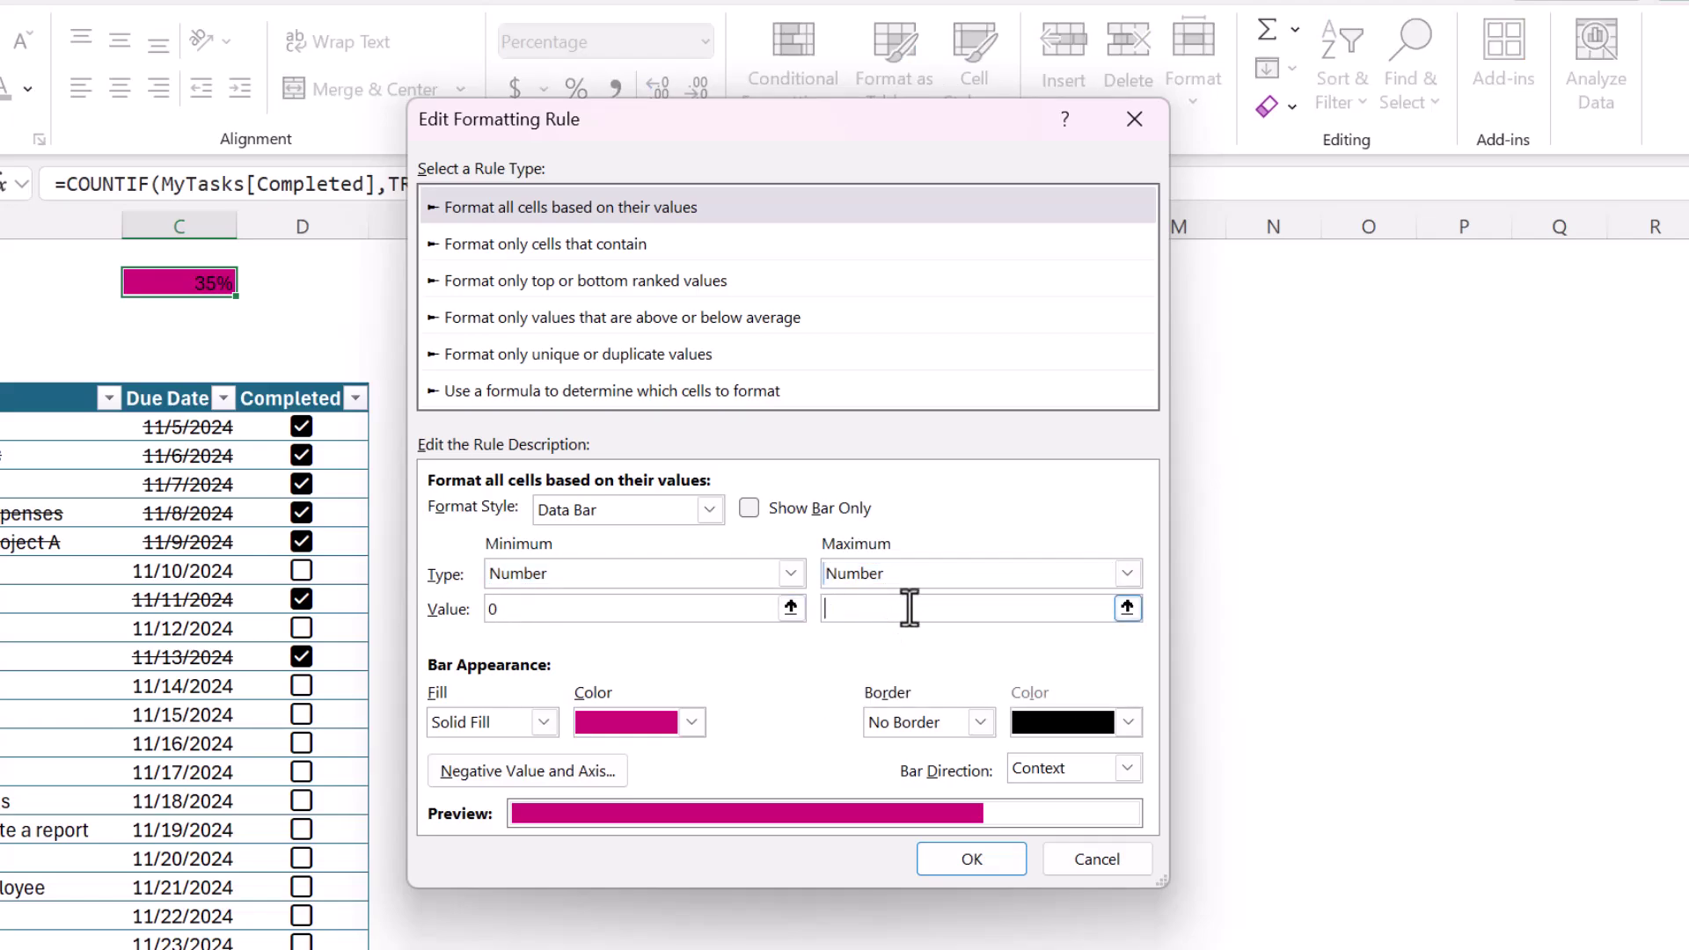
left_click(978, 862)
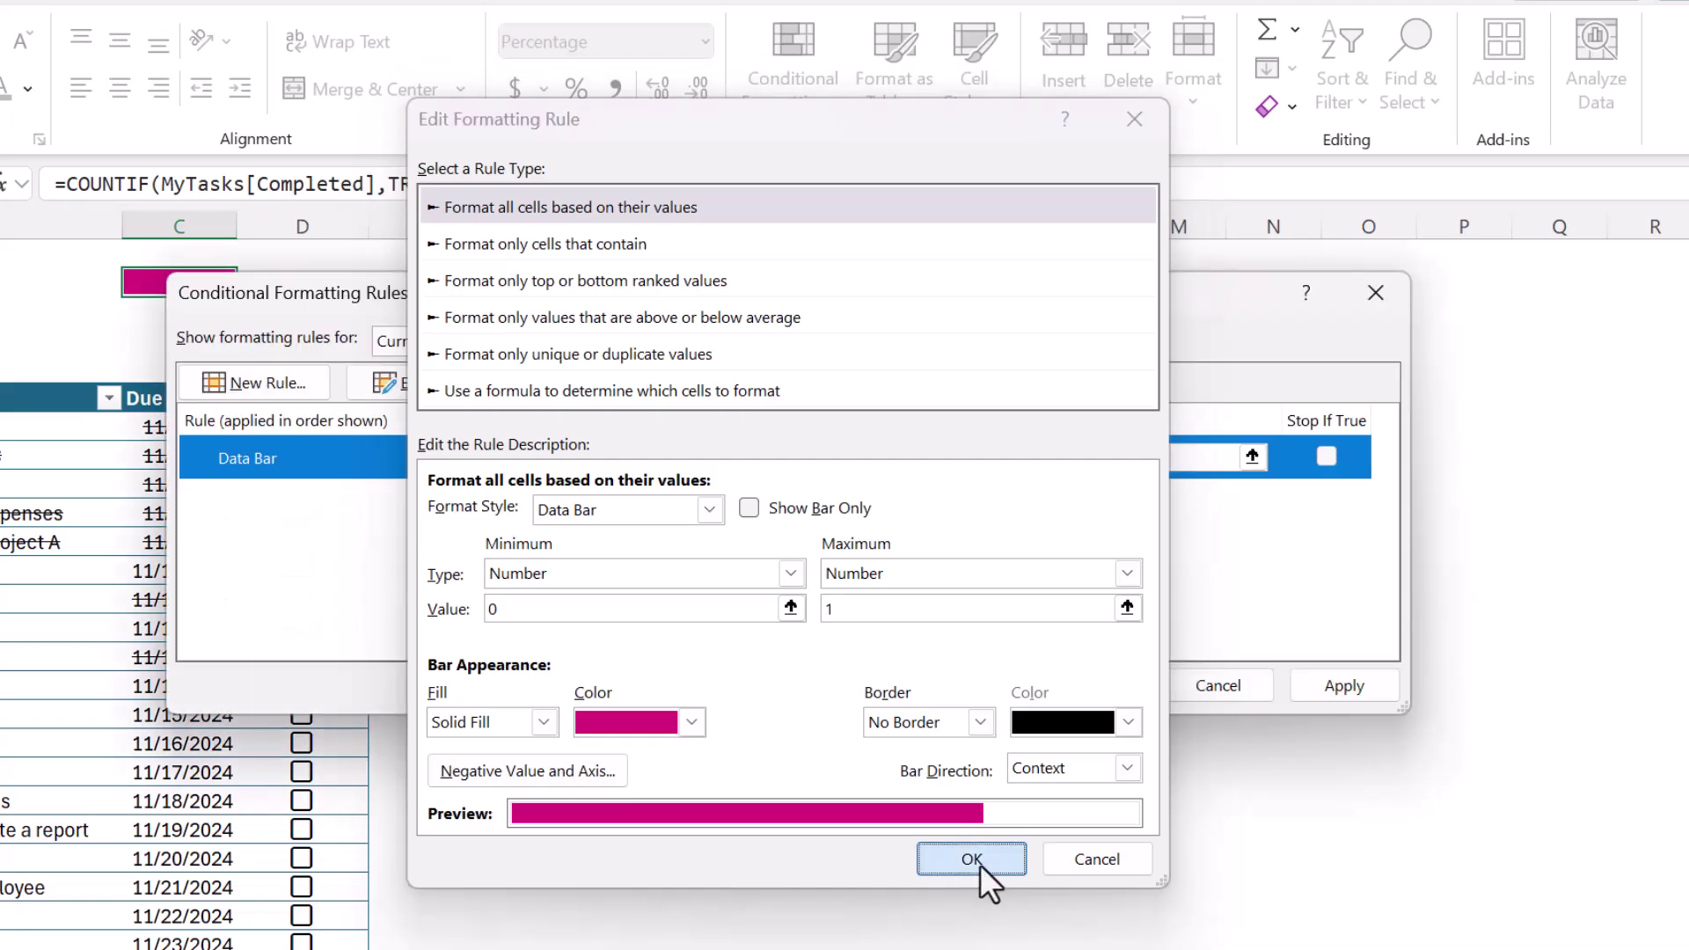
left_click(1319, 695)
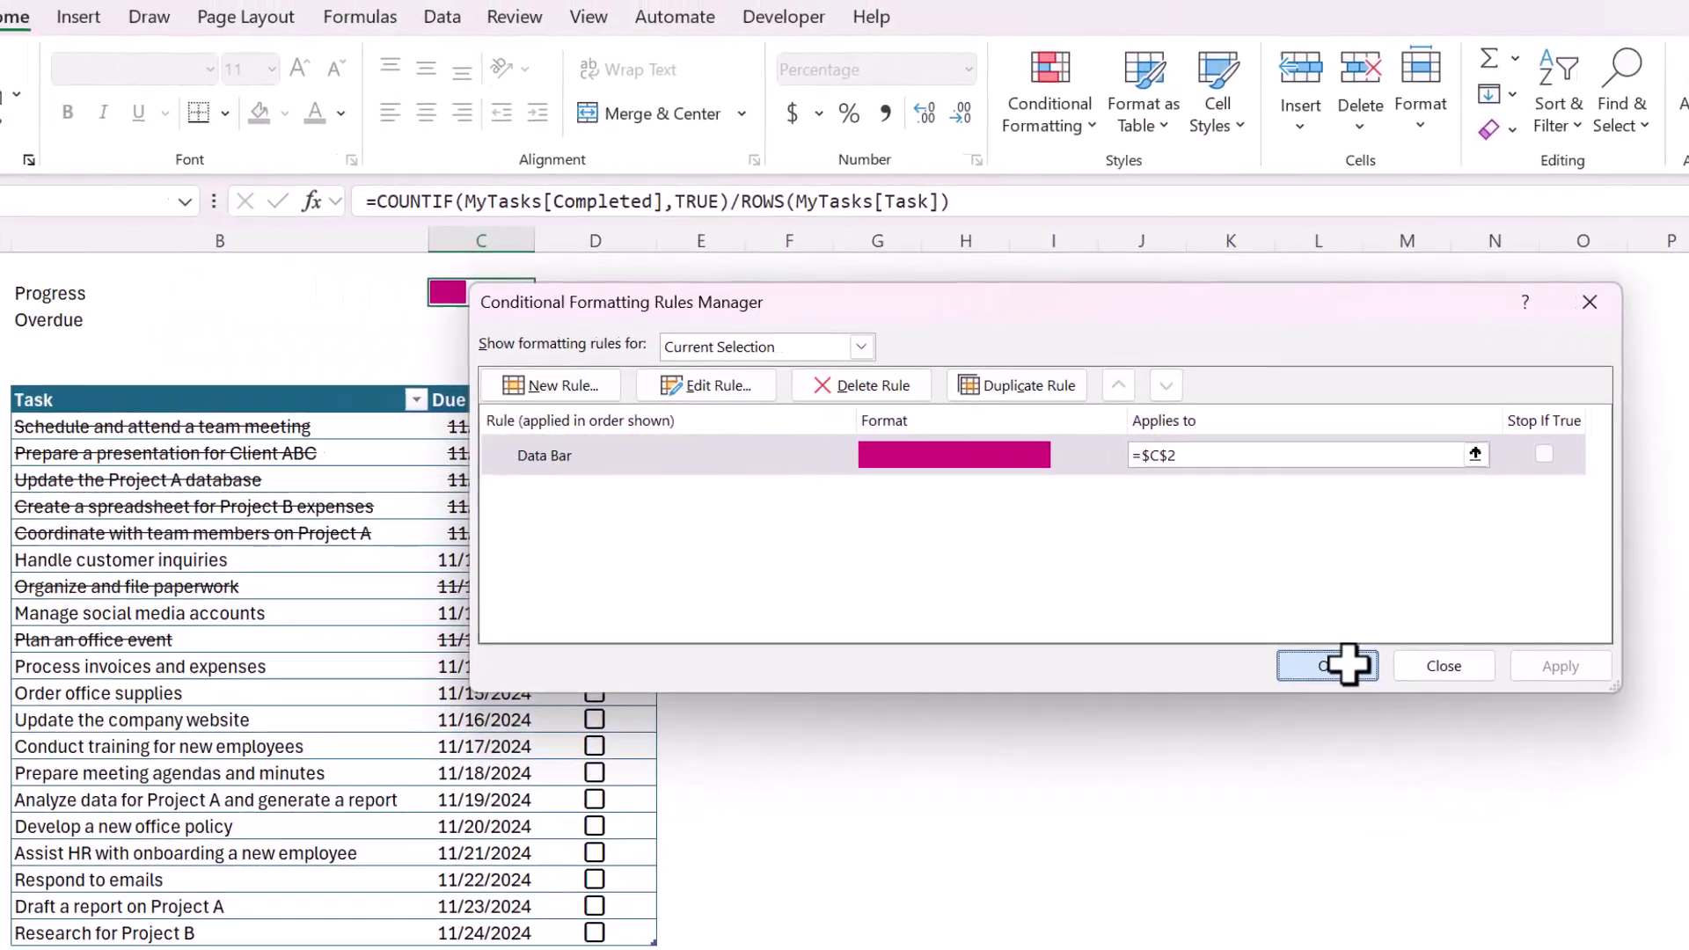
left_click(1092, 685)
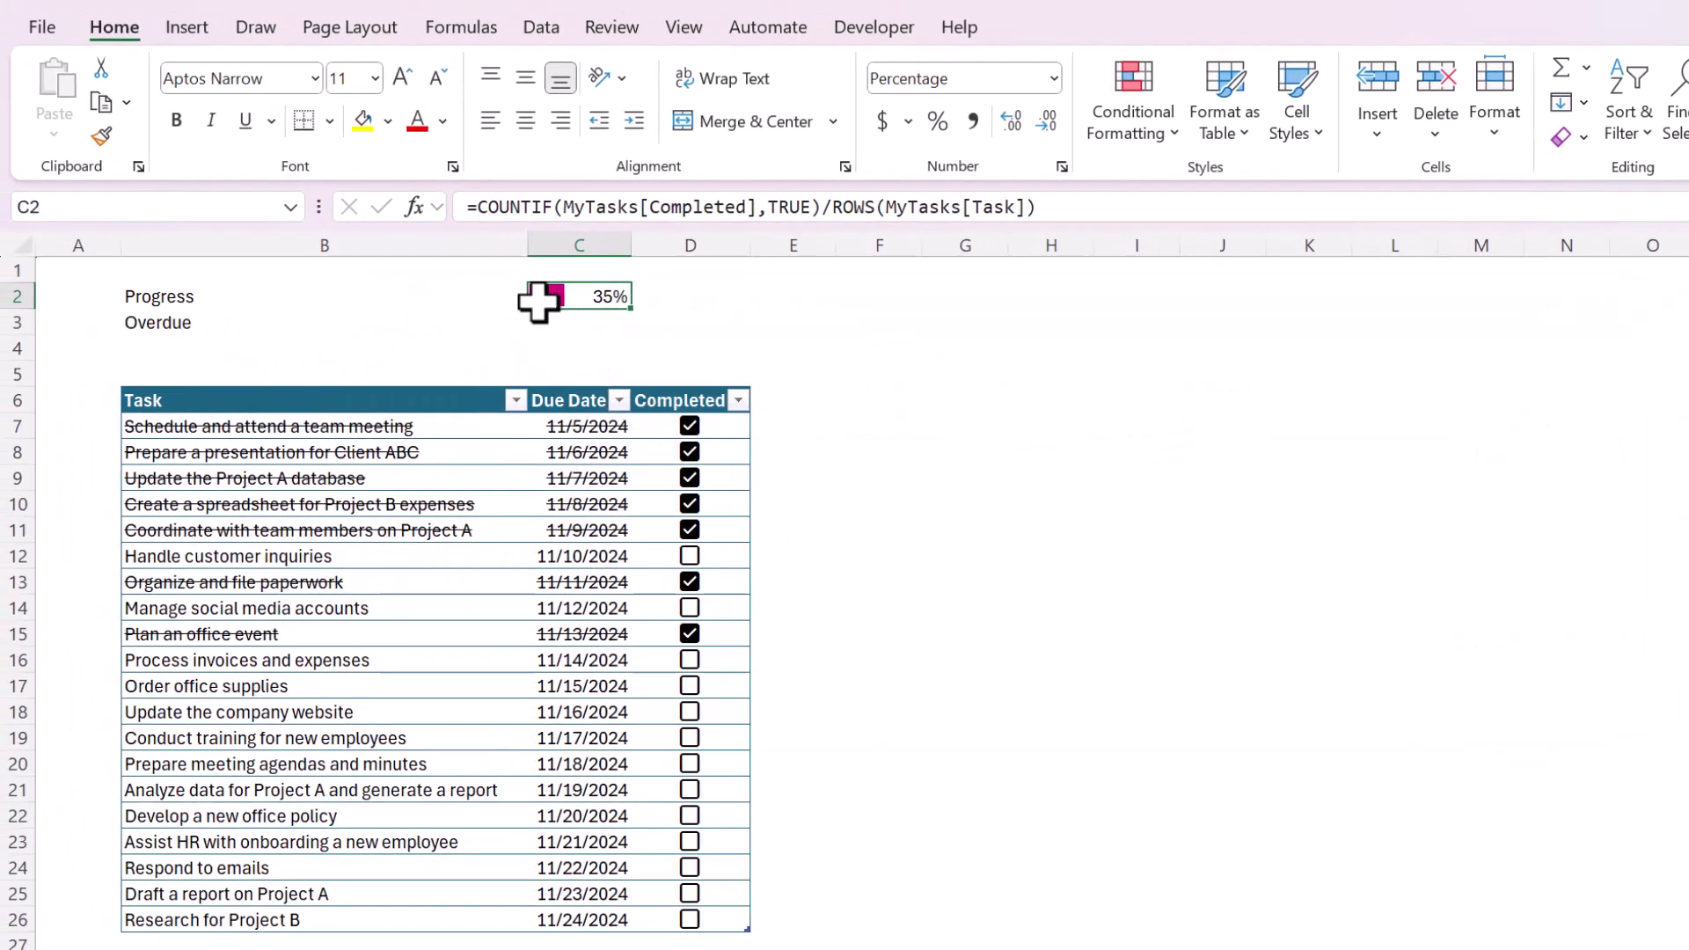
- Apply Thick Outside Borders to the Progress cell C2
left_click(332, 119)
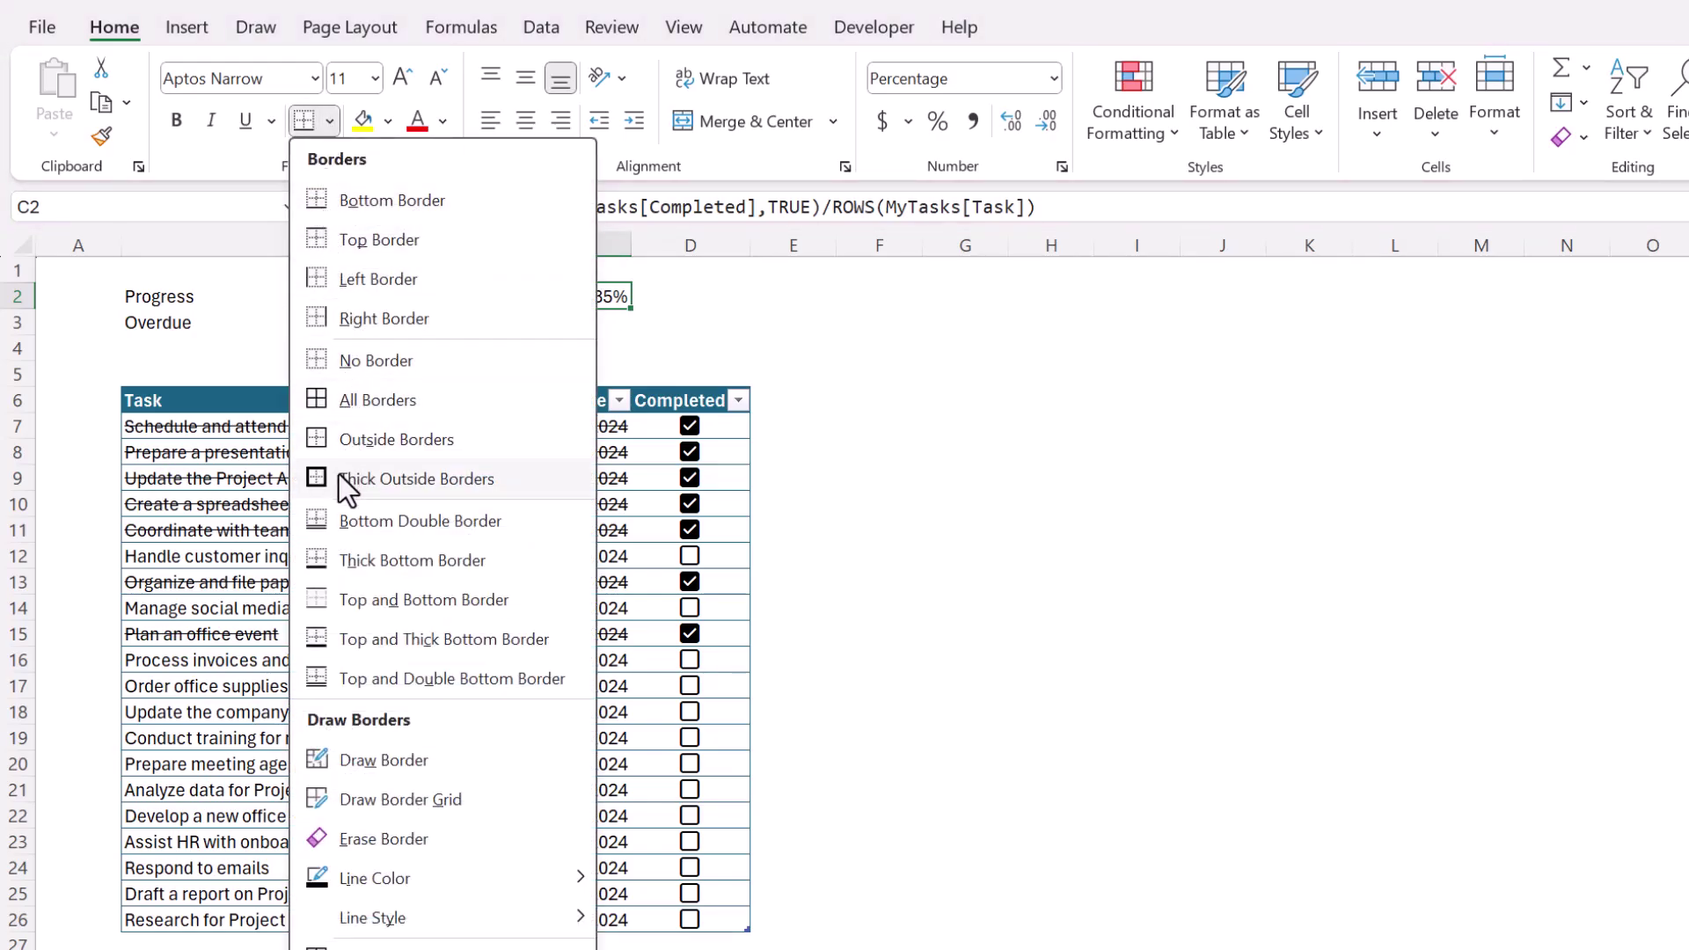
left_click(339, 474)
left_click(824, 453)
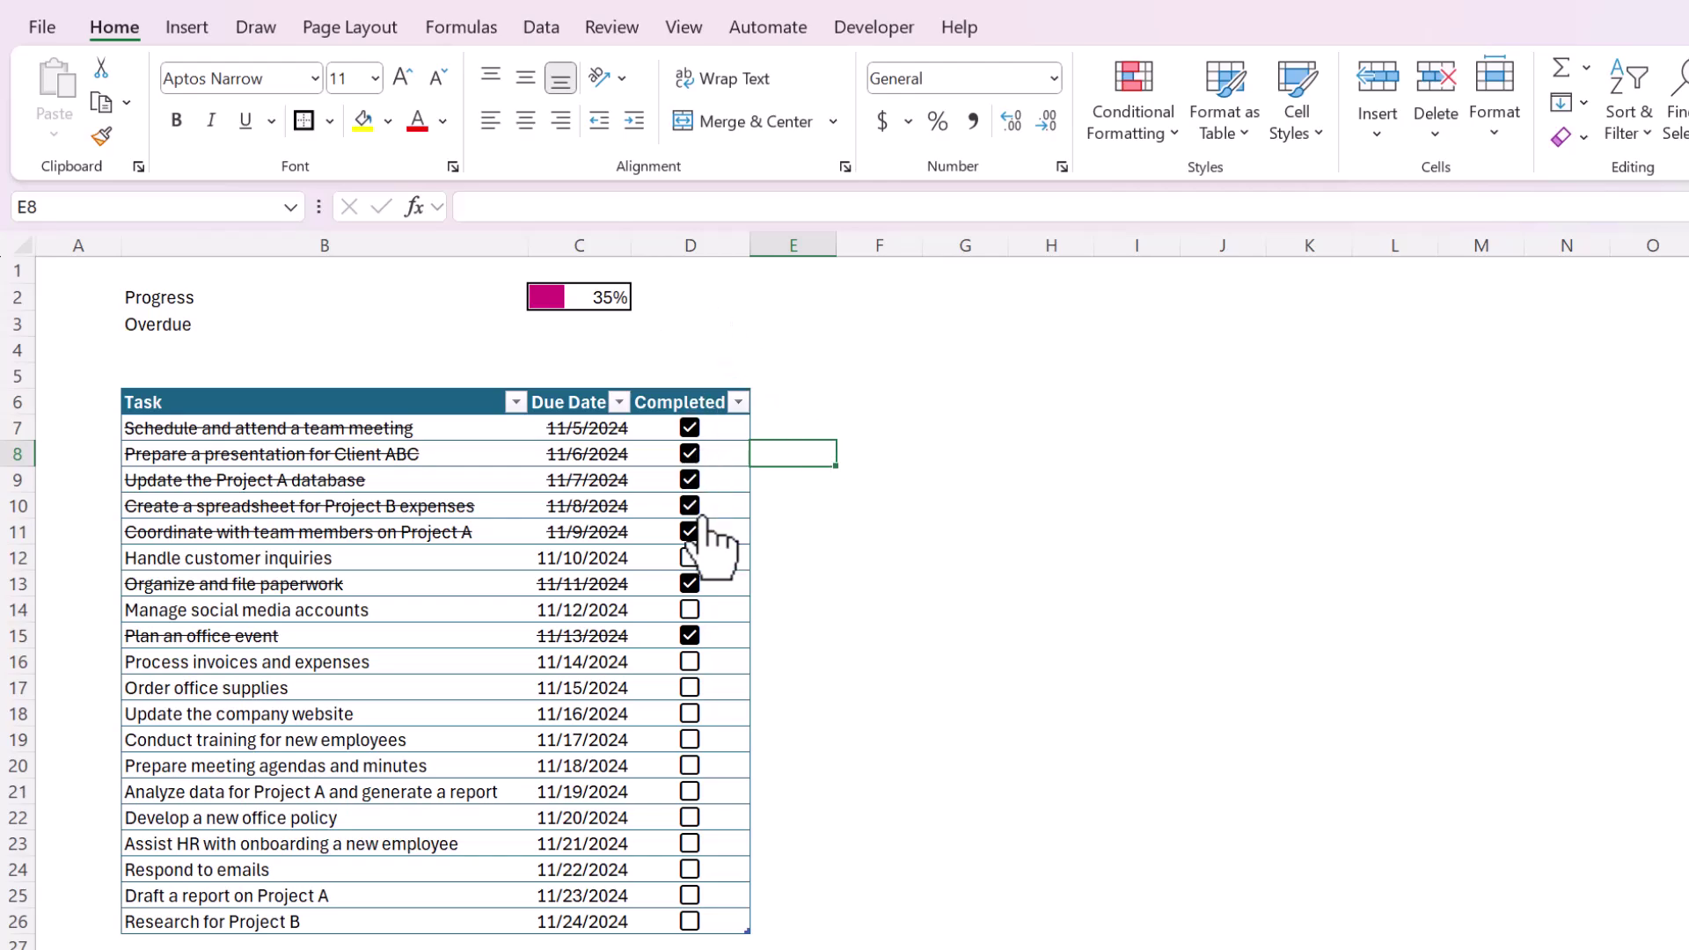
- Untick the D7–D9 checkboxes and tick D12 plus D16 through D22, bringing Progress to 60%
left_click(691, 429)
left_click(690, 454)
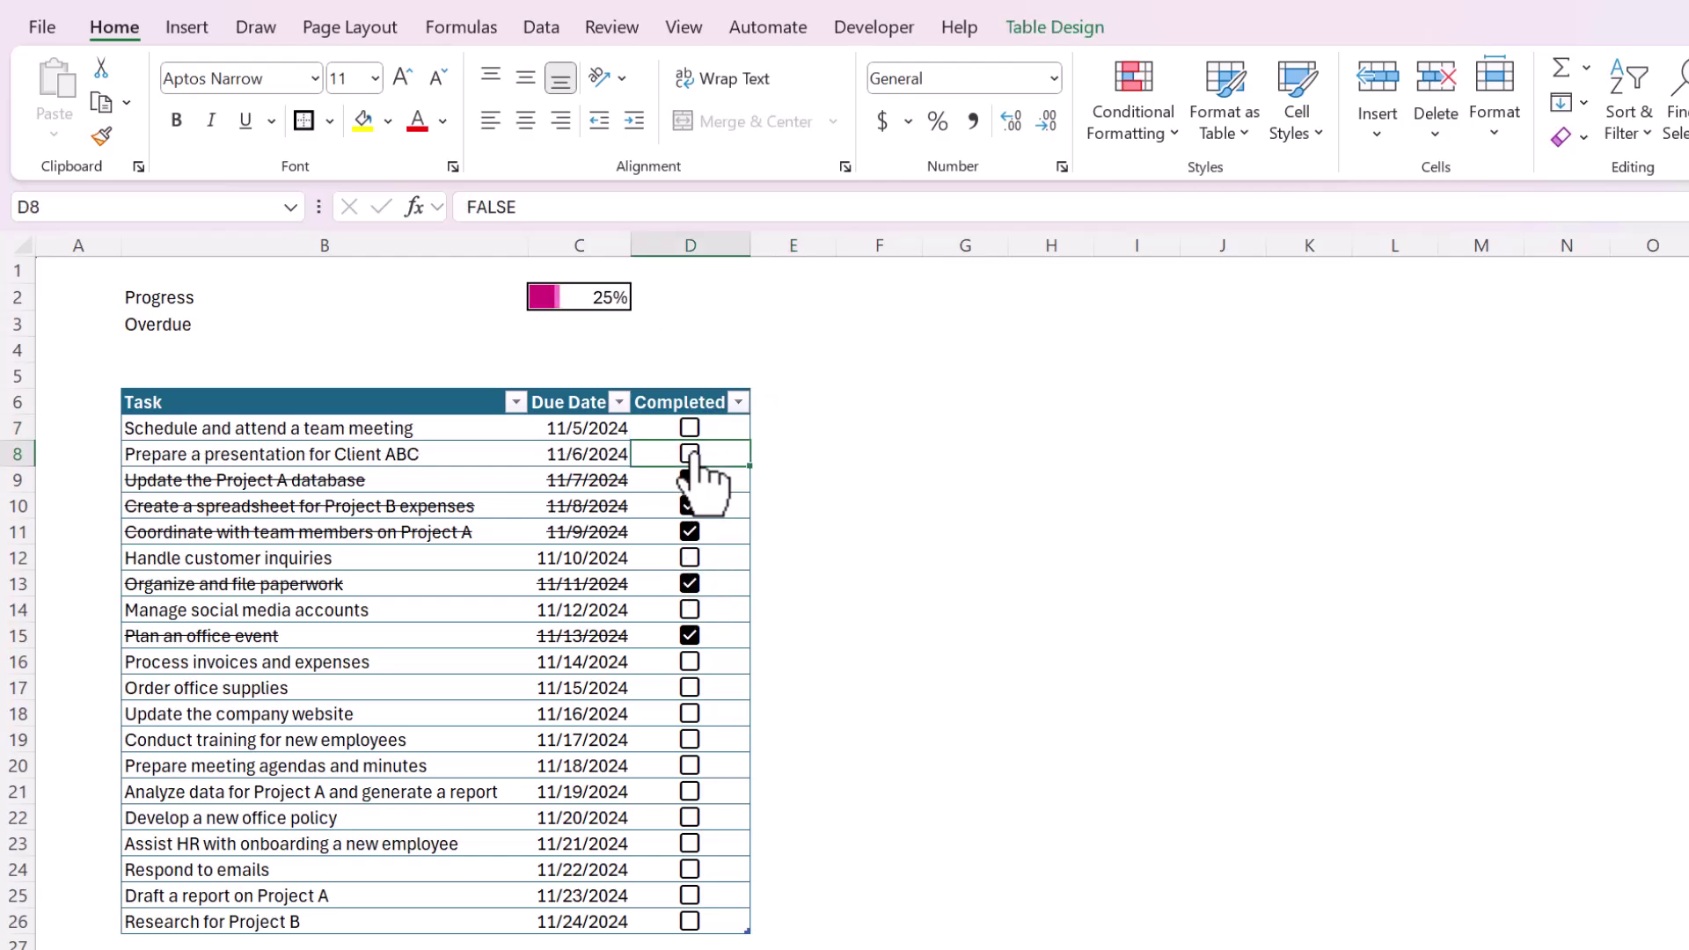
left_click(689, 480)
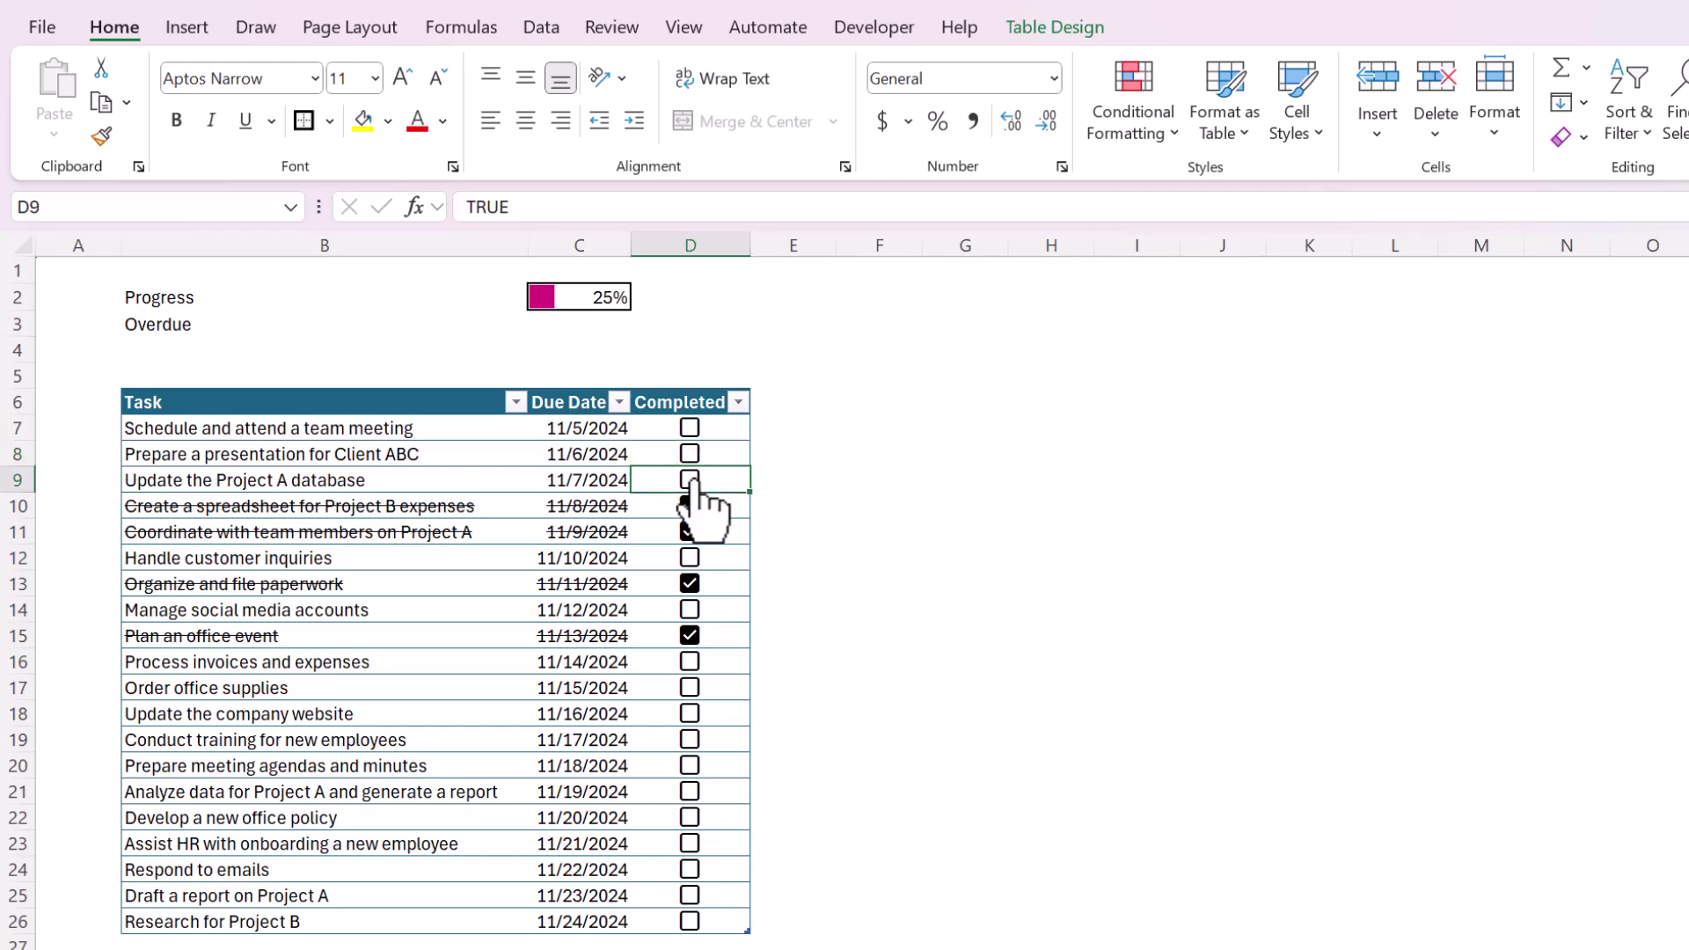
left_click(690, 556)
left_click(690, 661)
left_click(690, 688)
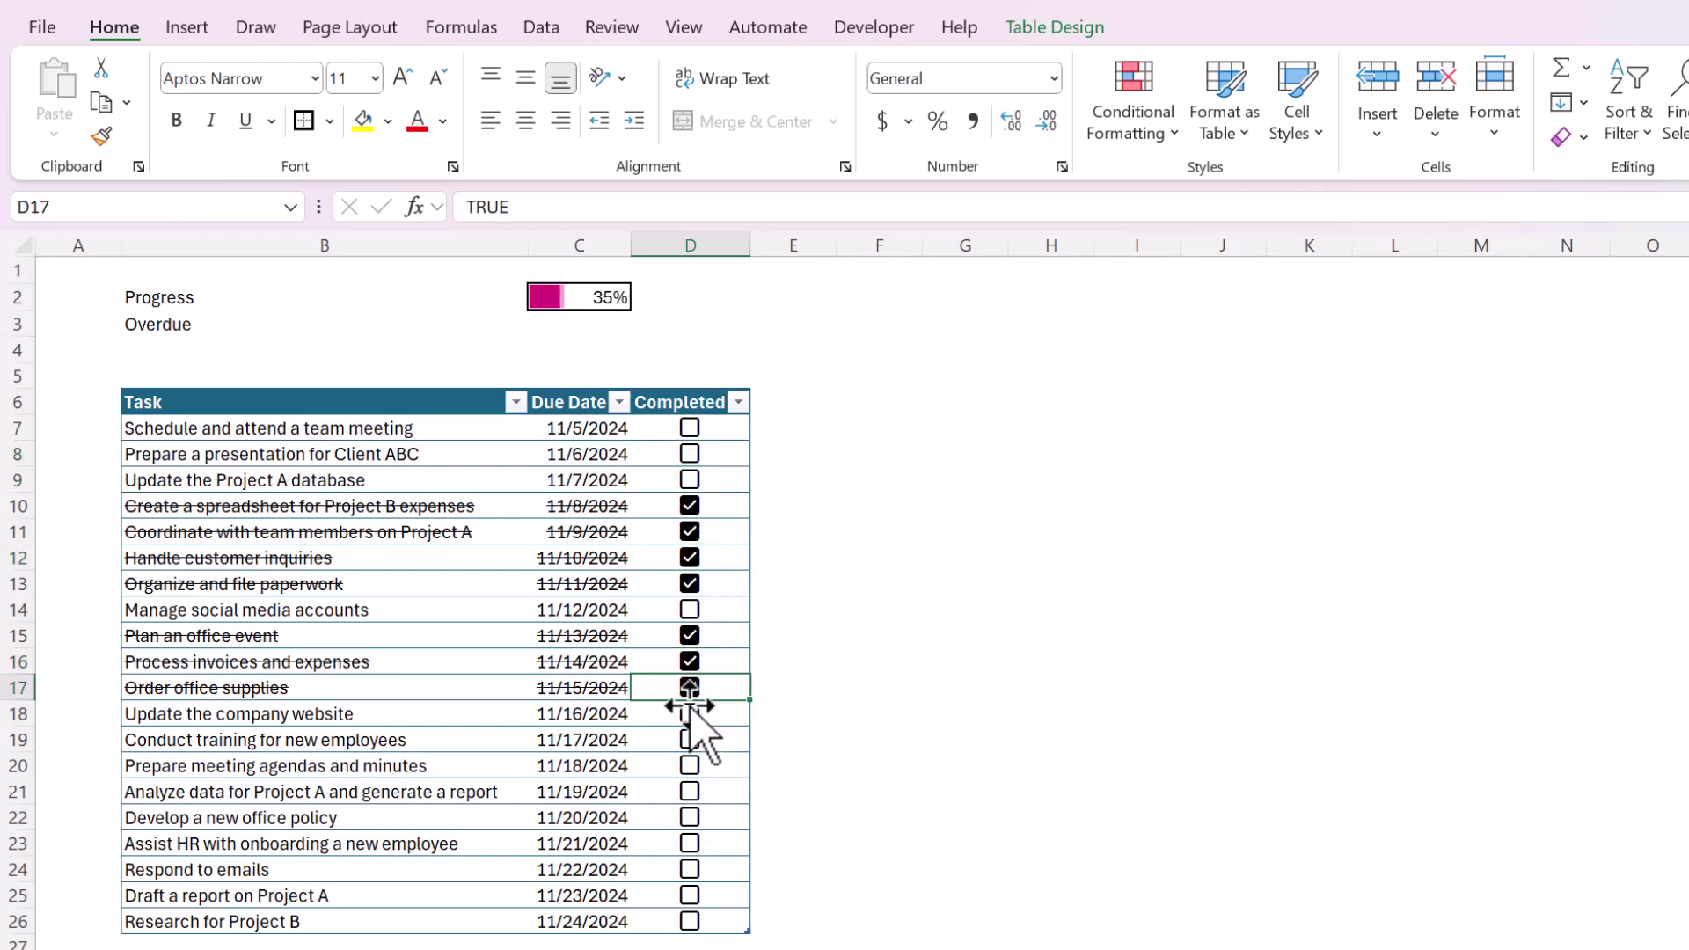
left_click(689, 713)
left_click(689, 739)
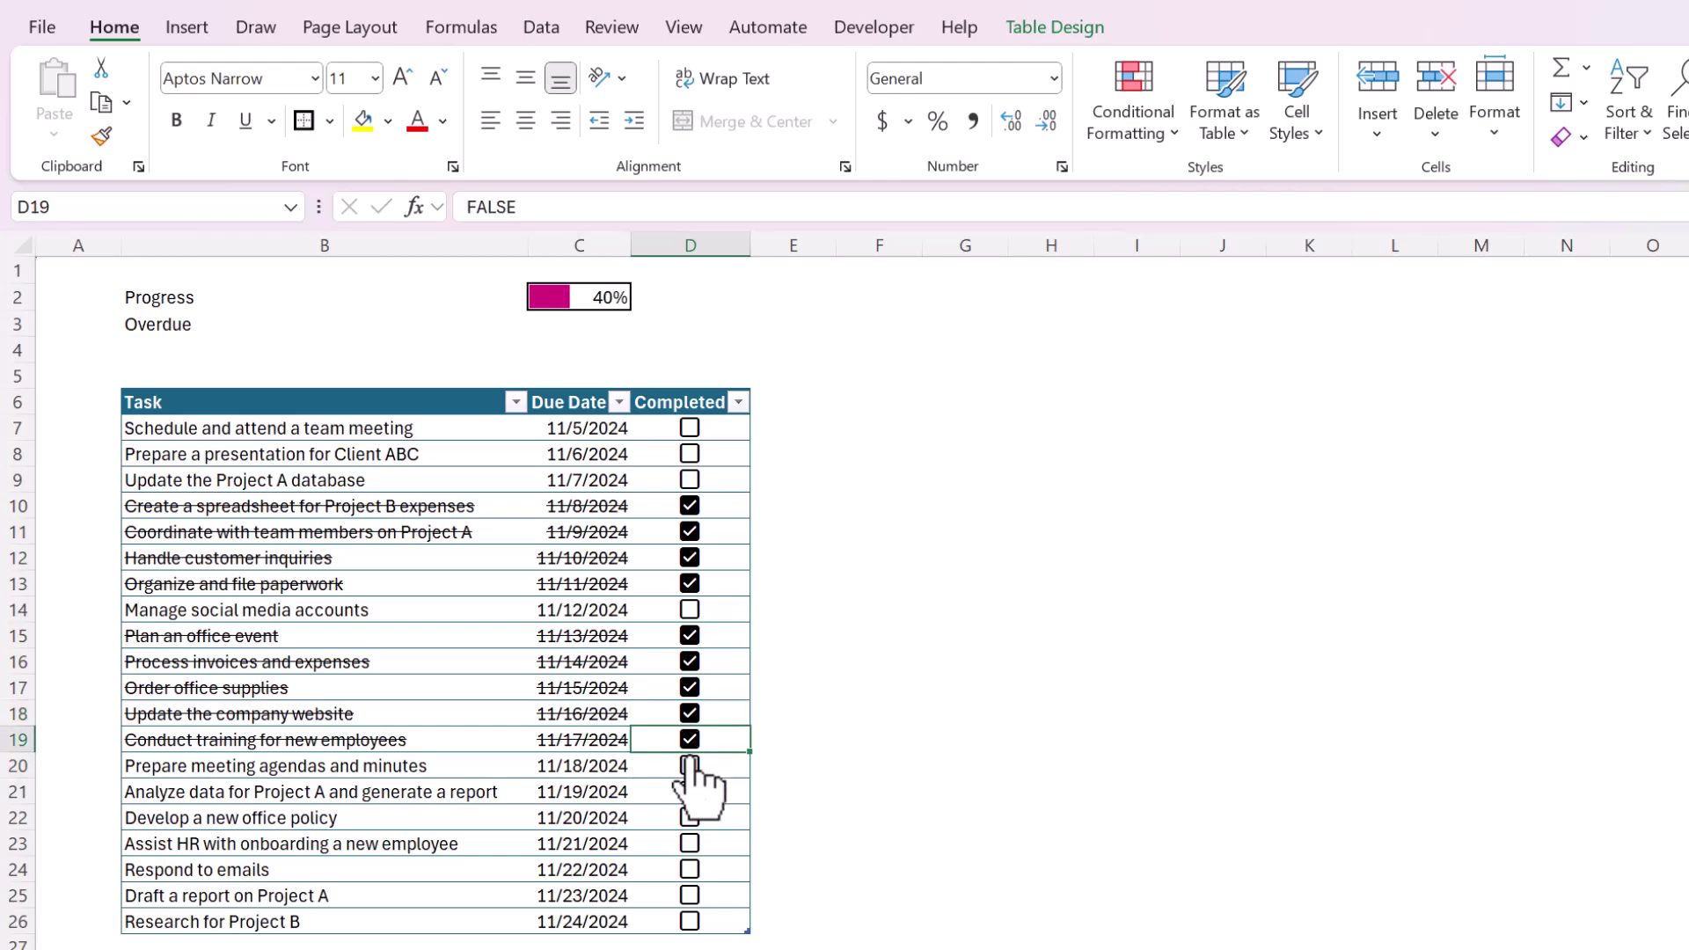
left_click(690, 765)
left_click(689, 791)
left_click(689, 817)
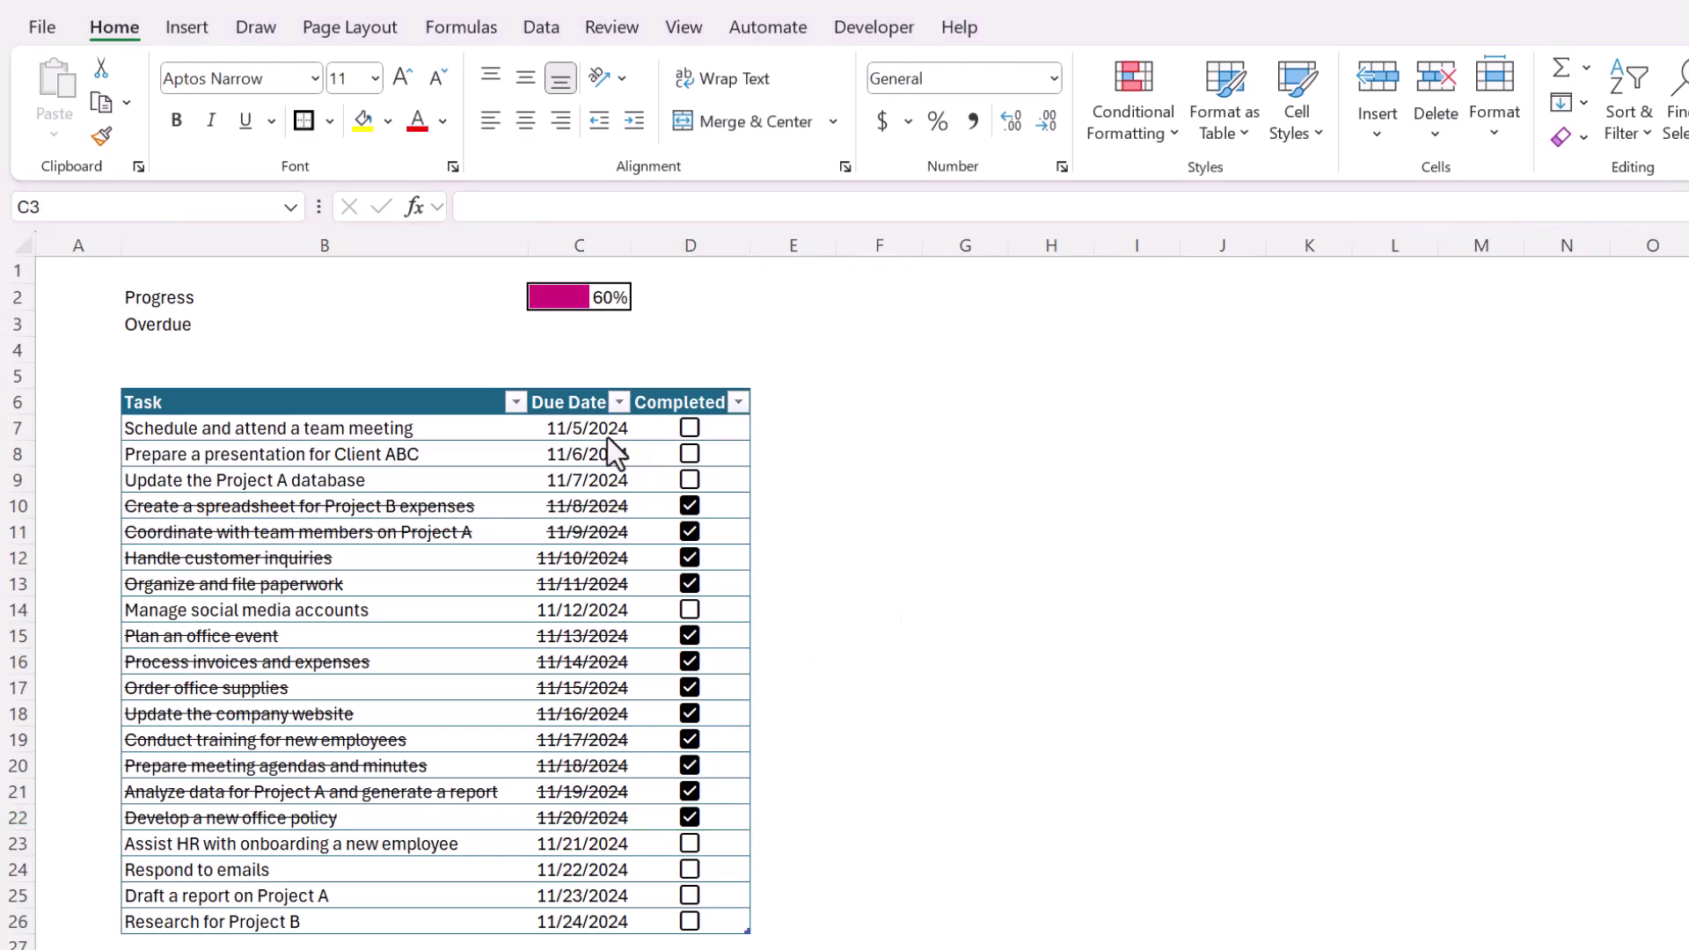
left_click(574, 431)
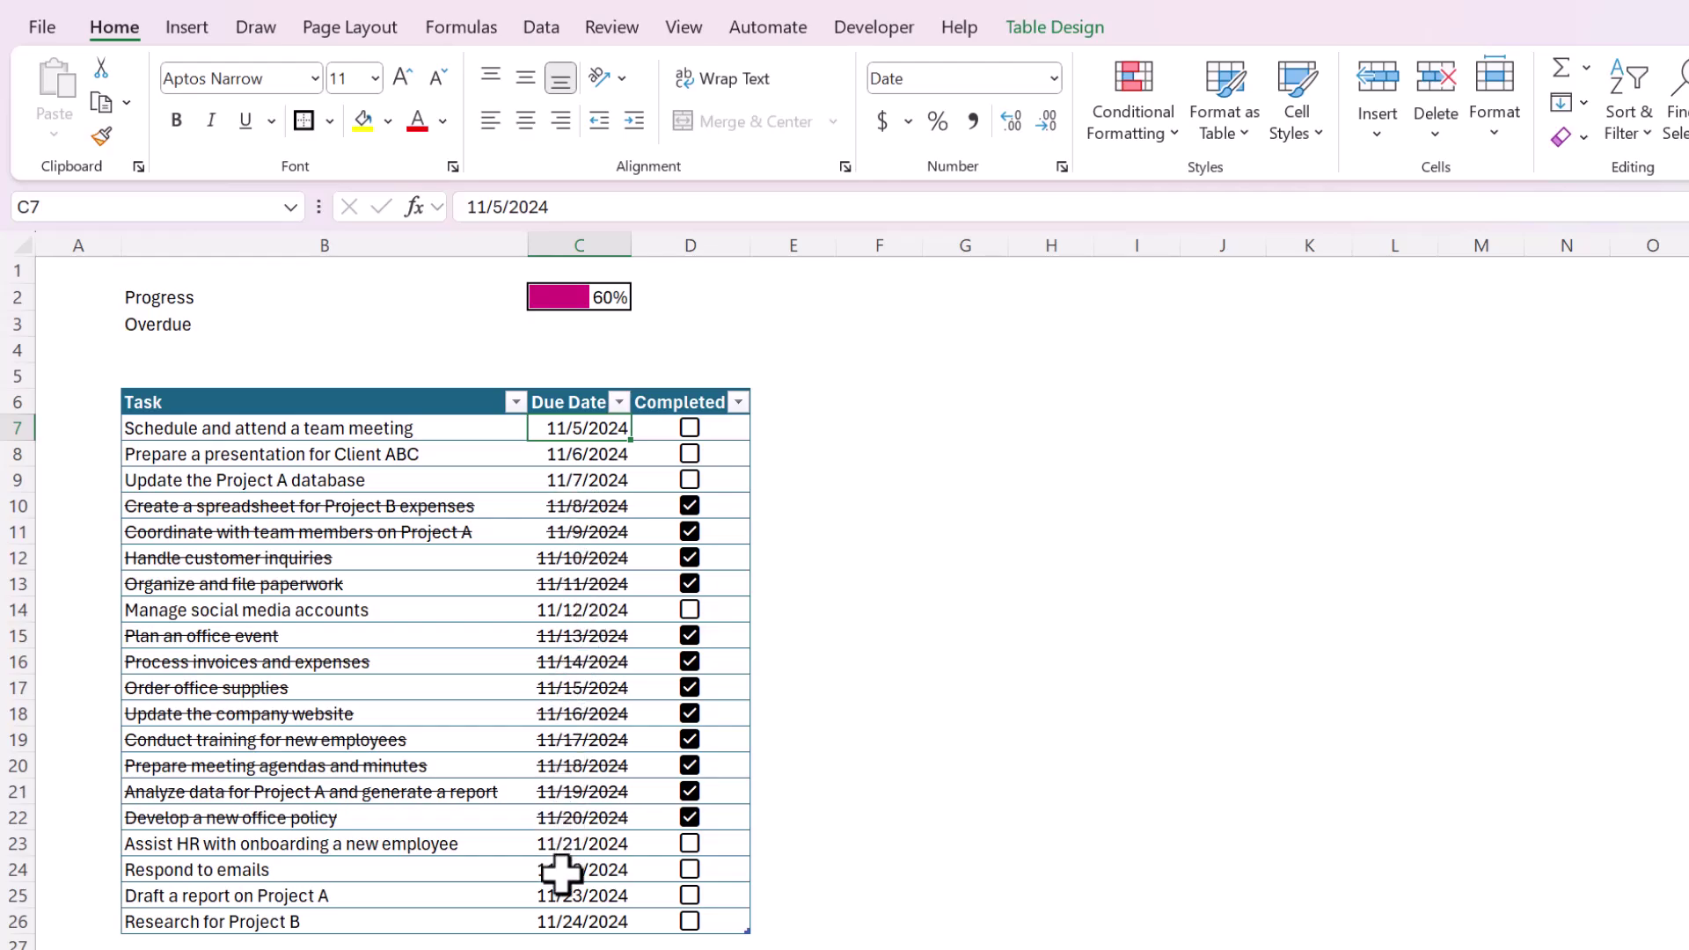
left_click(589, 794)
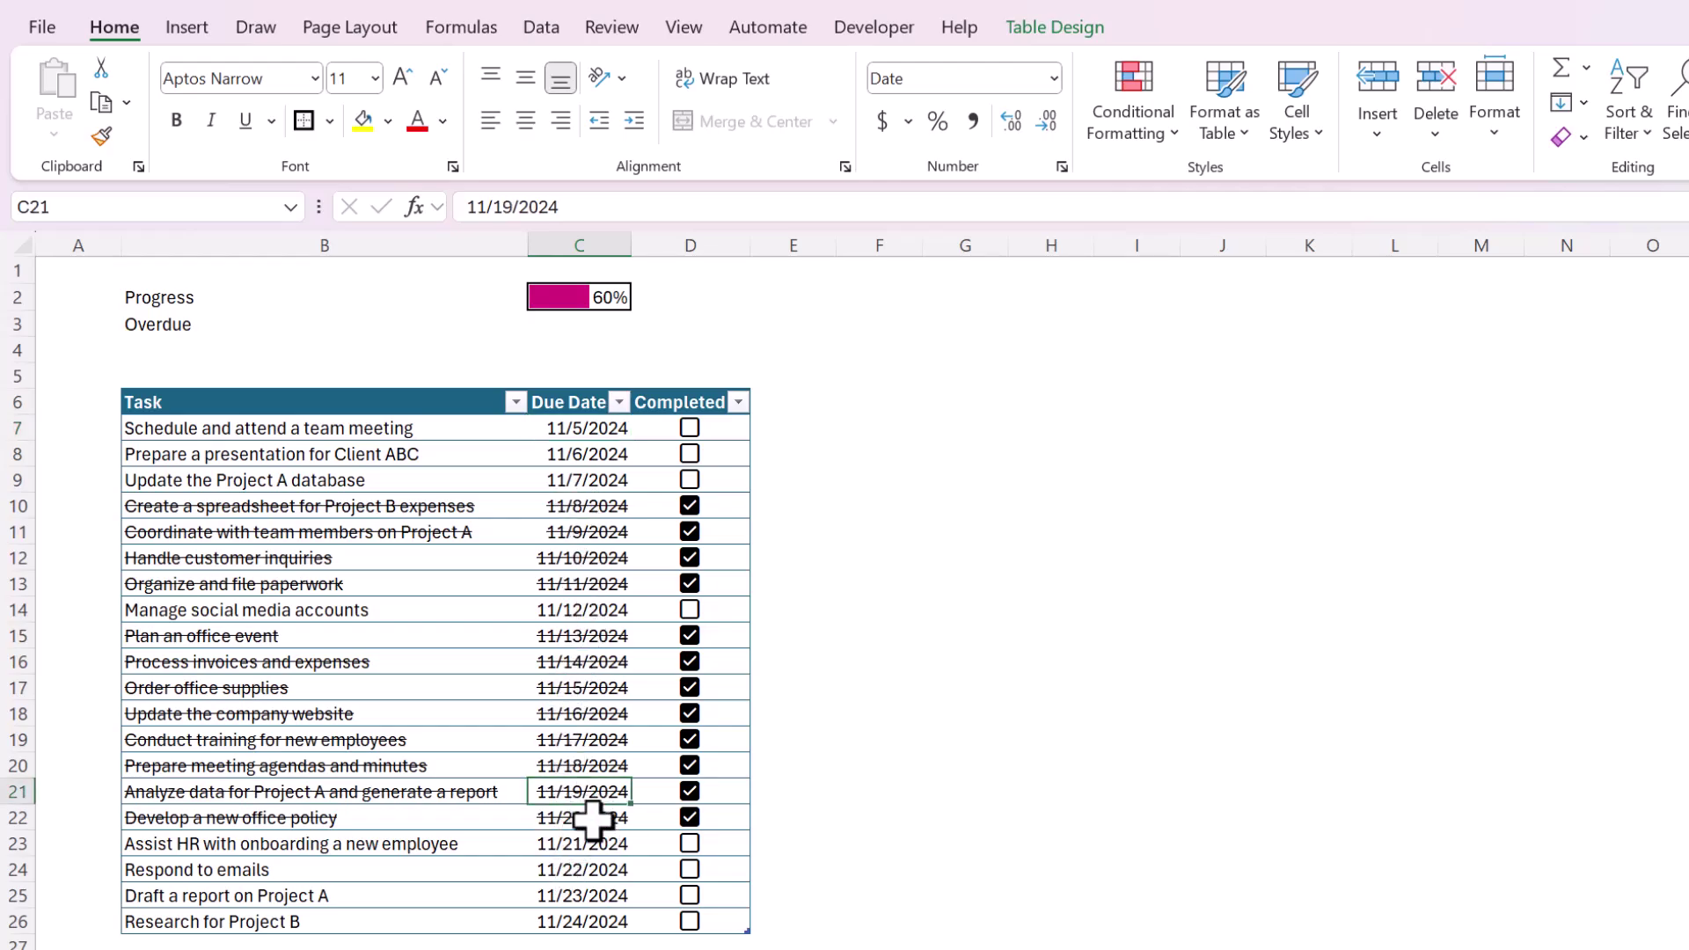
left_click(593, 820)
left_click(594, 740)
left_click(585, 713)
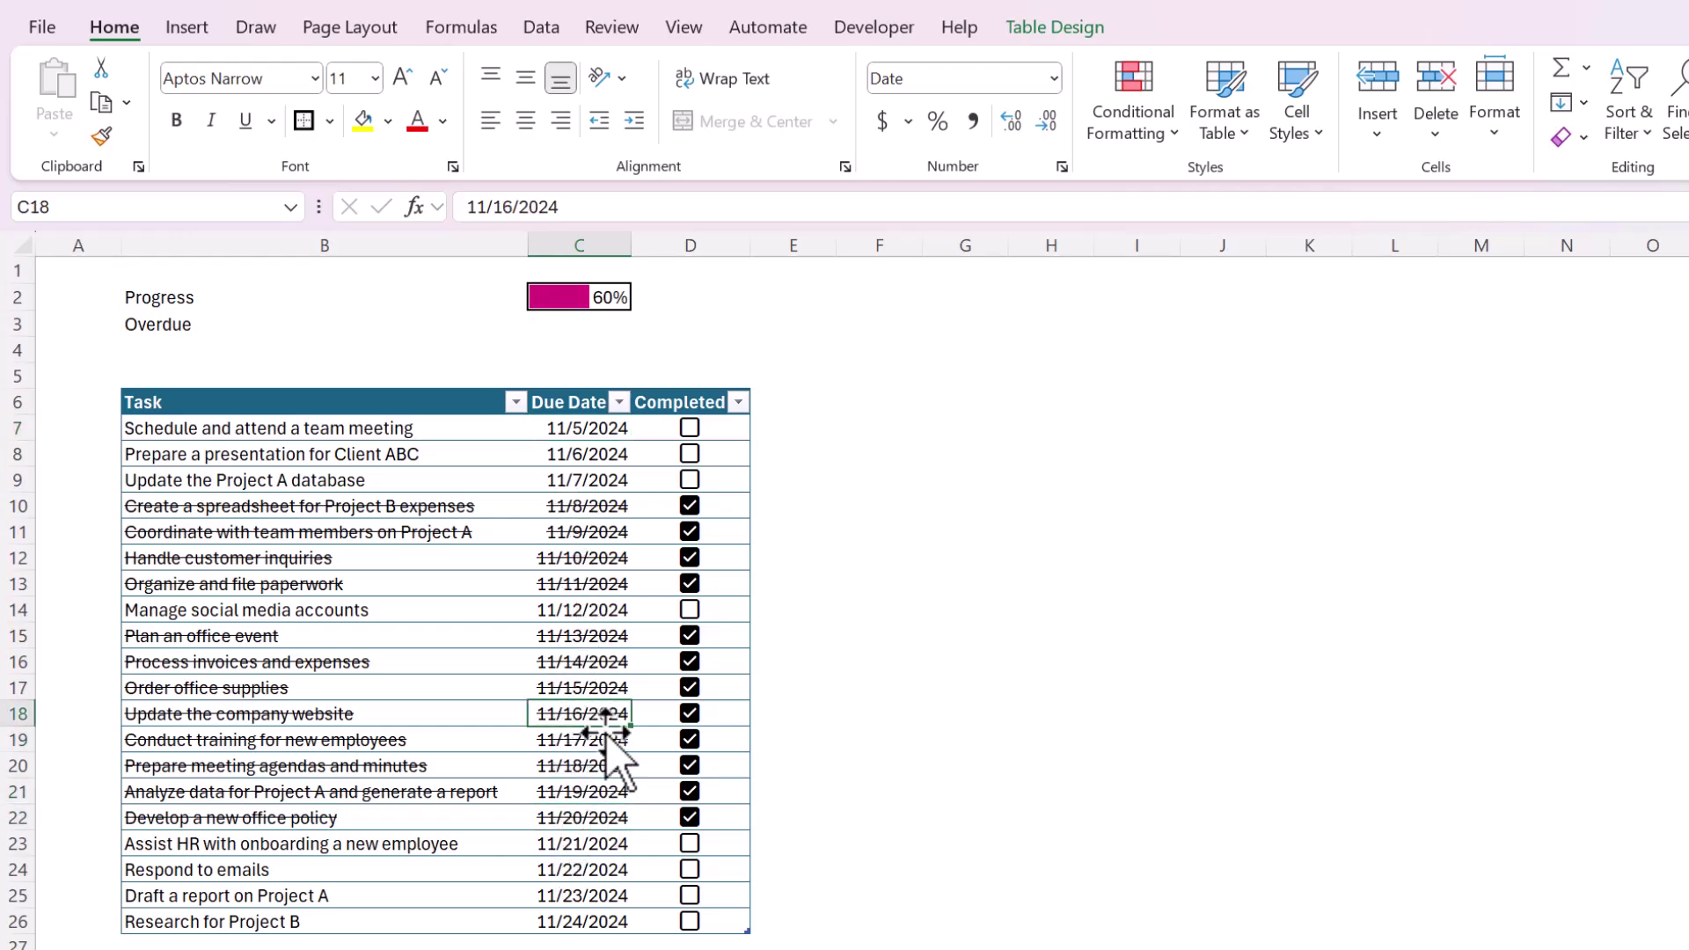
left_click(584, 816)
left_click(585, 741)
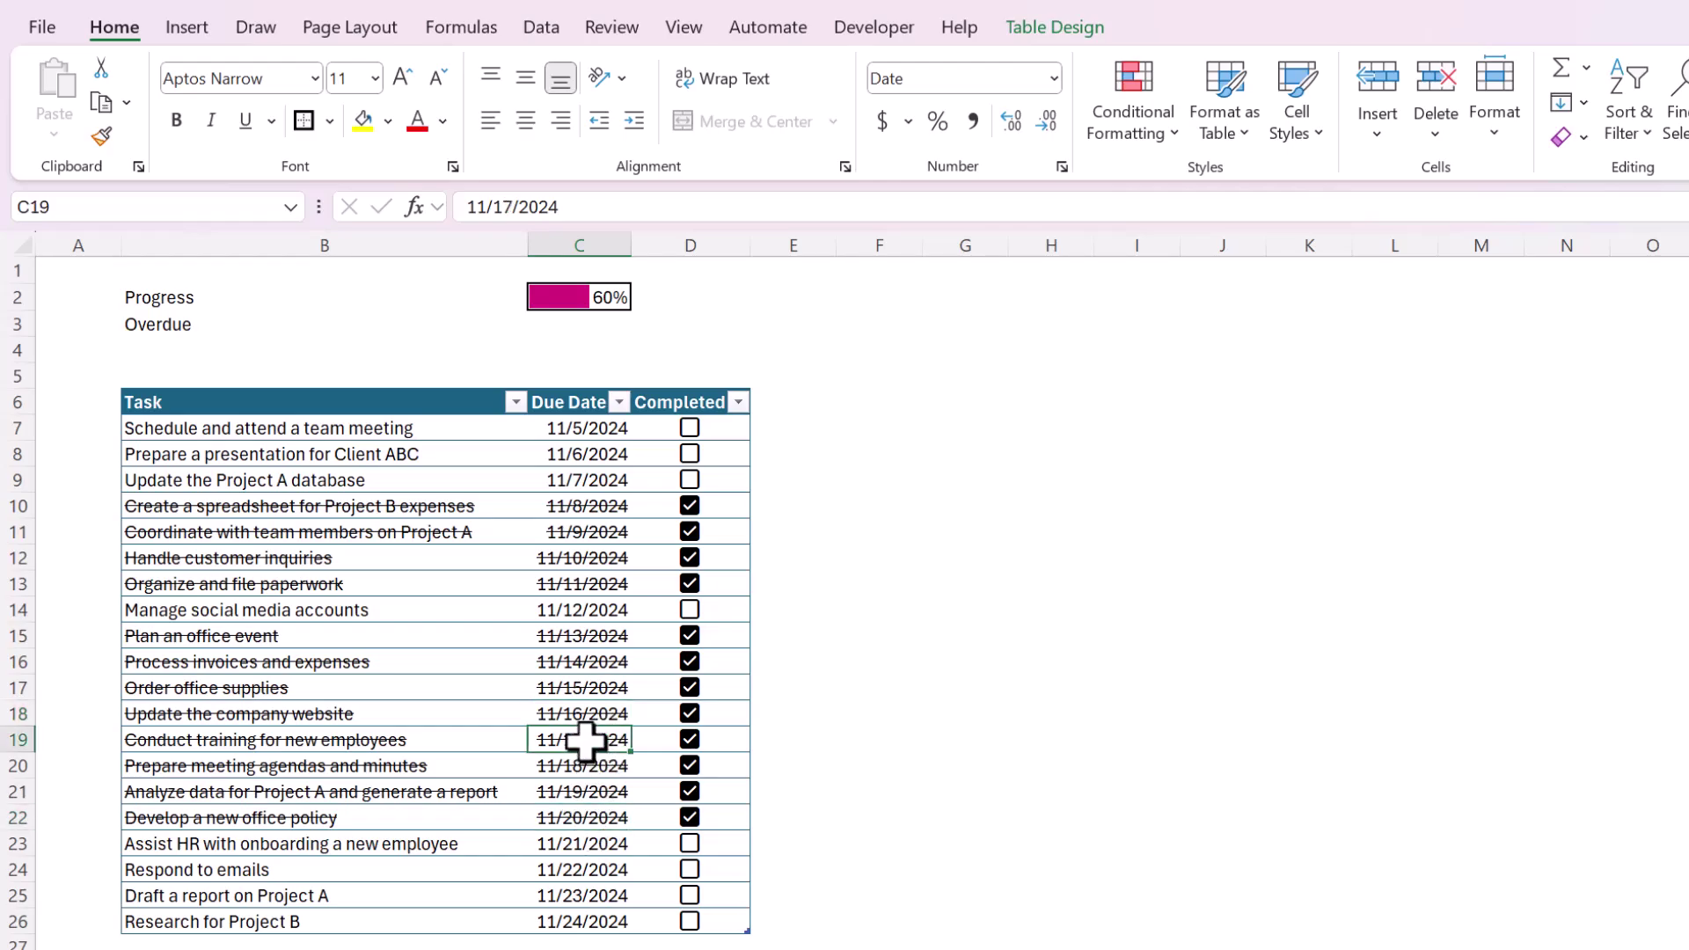
- Create a formula-based conditional formatting rule =$C7<TODAY() for the due dates
left_click(570, 378)
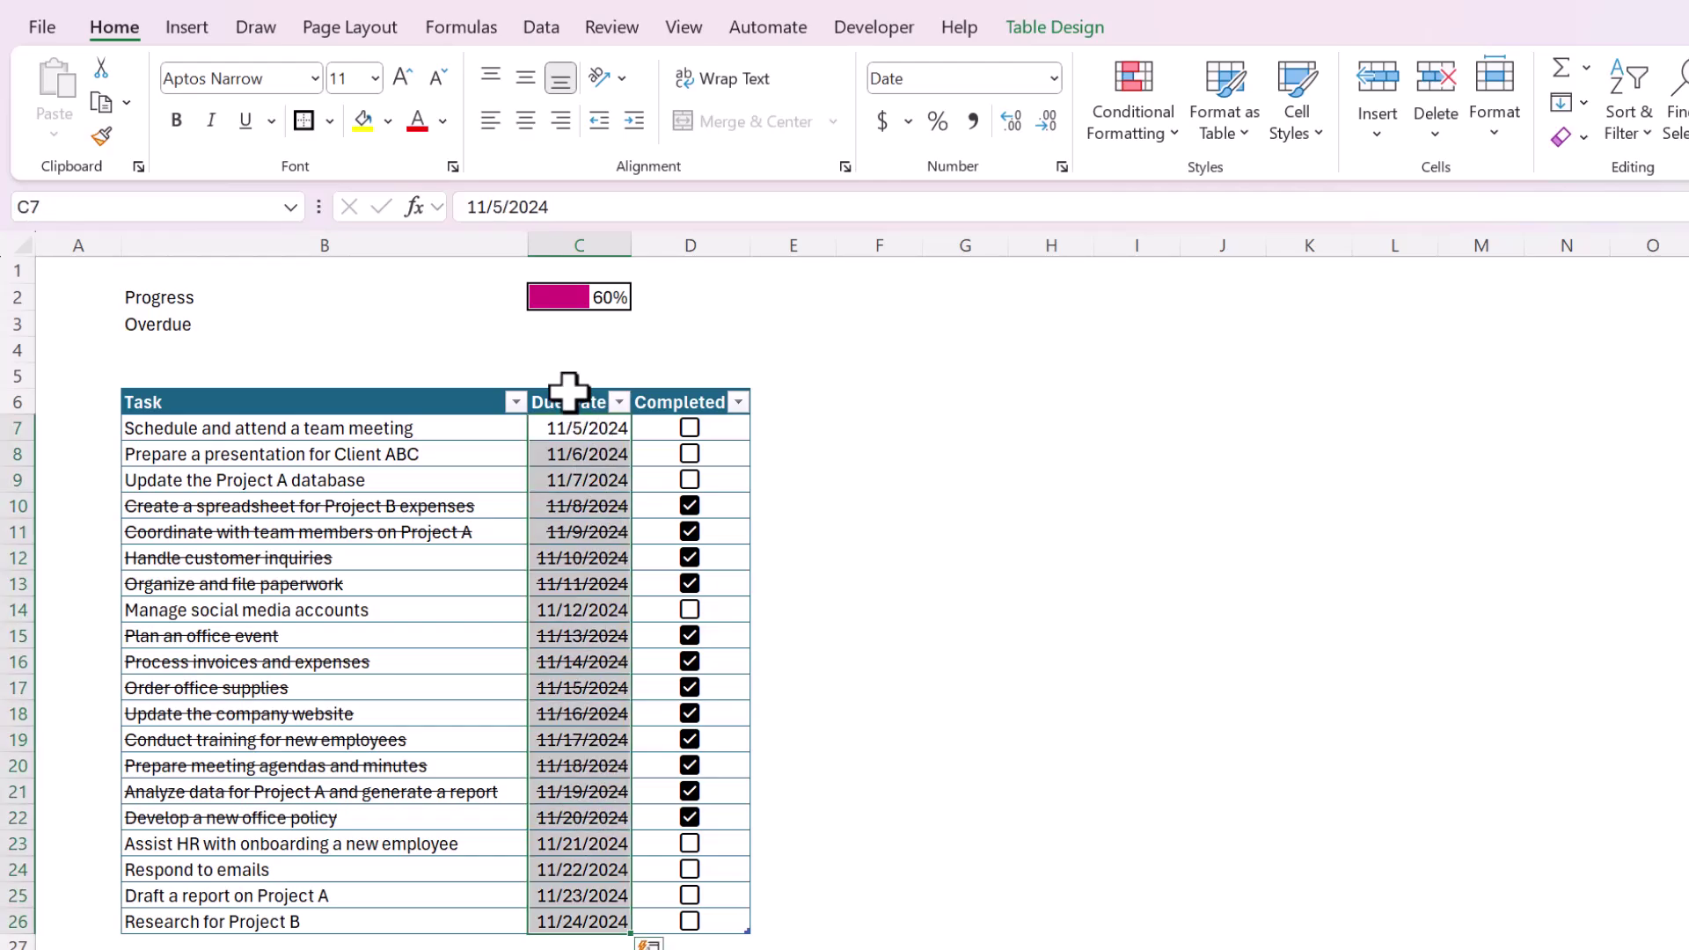
left_click(1168, 120)
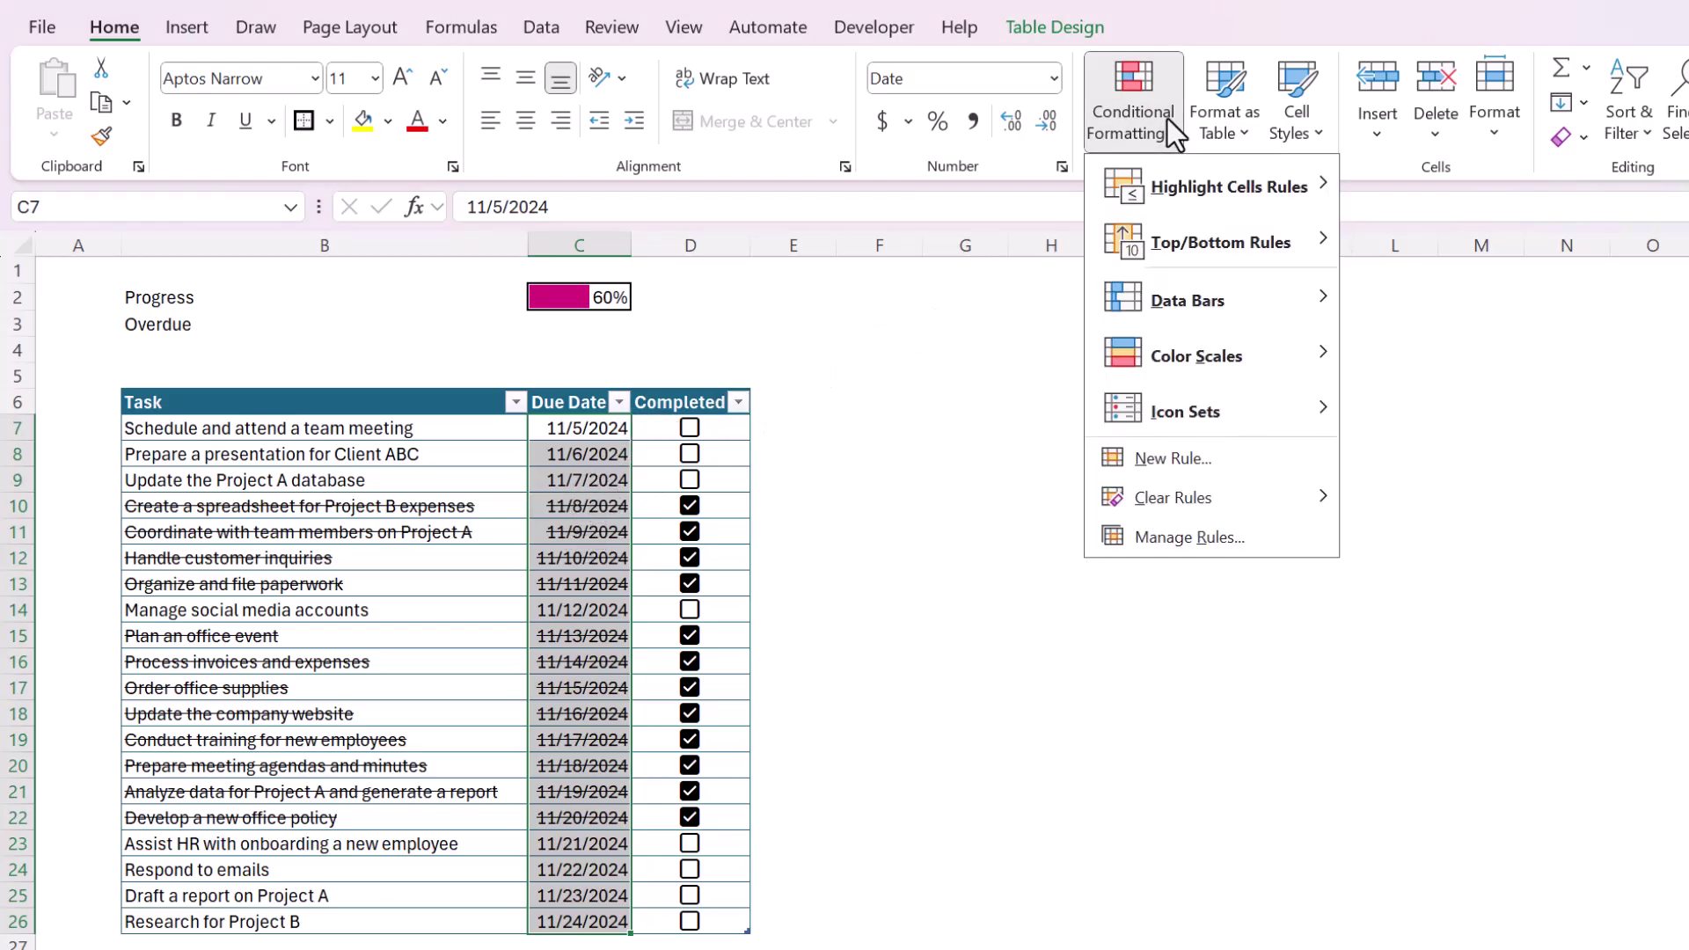
left_click(1172, 454)
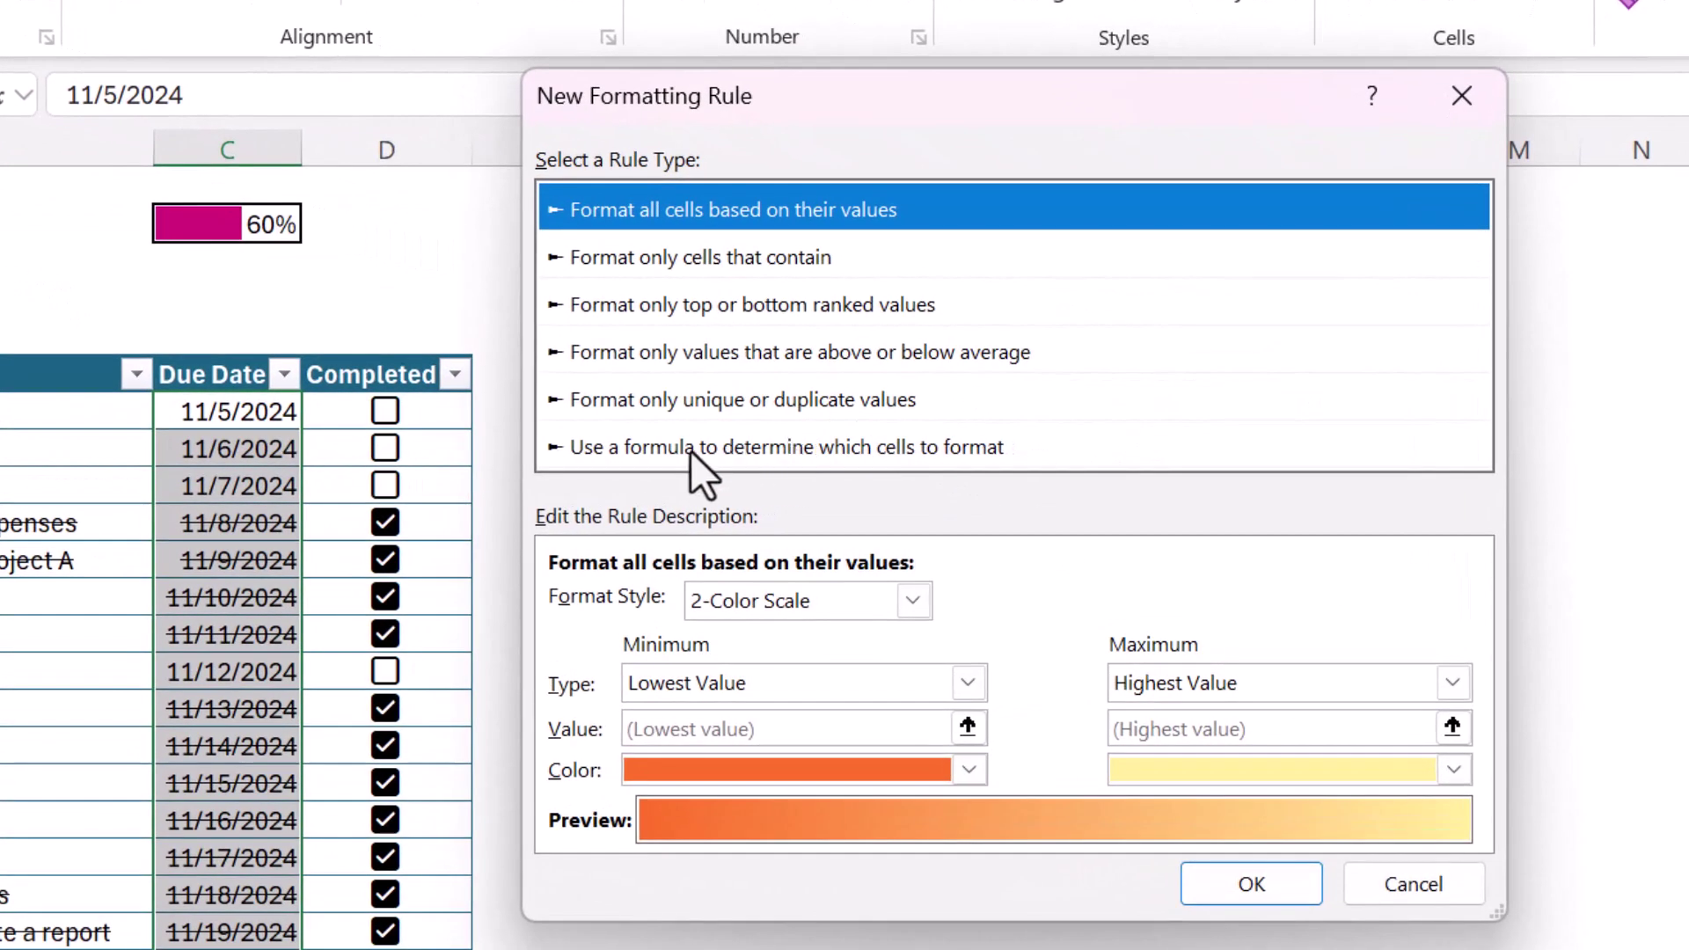
left_click(896, 453)
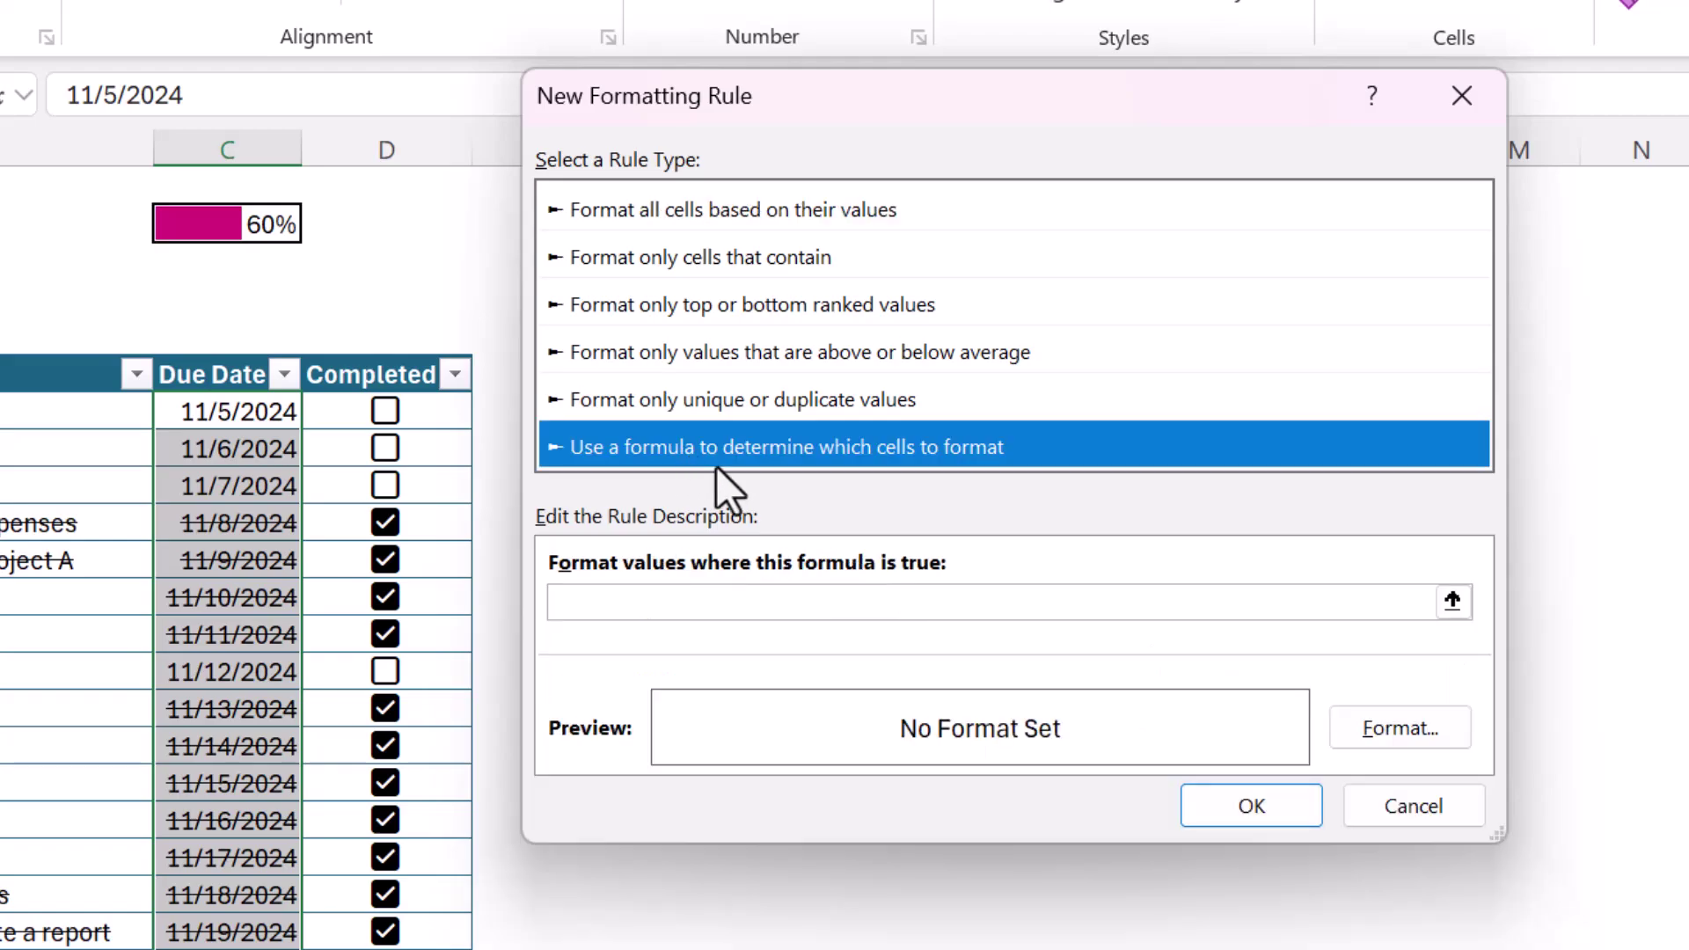
left_click(737, 612)
left_click(663, 613)
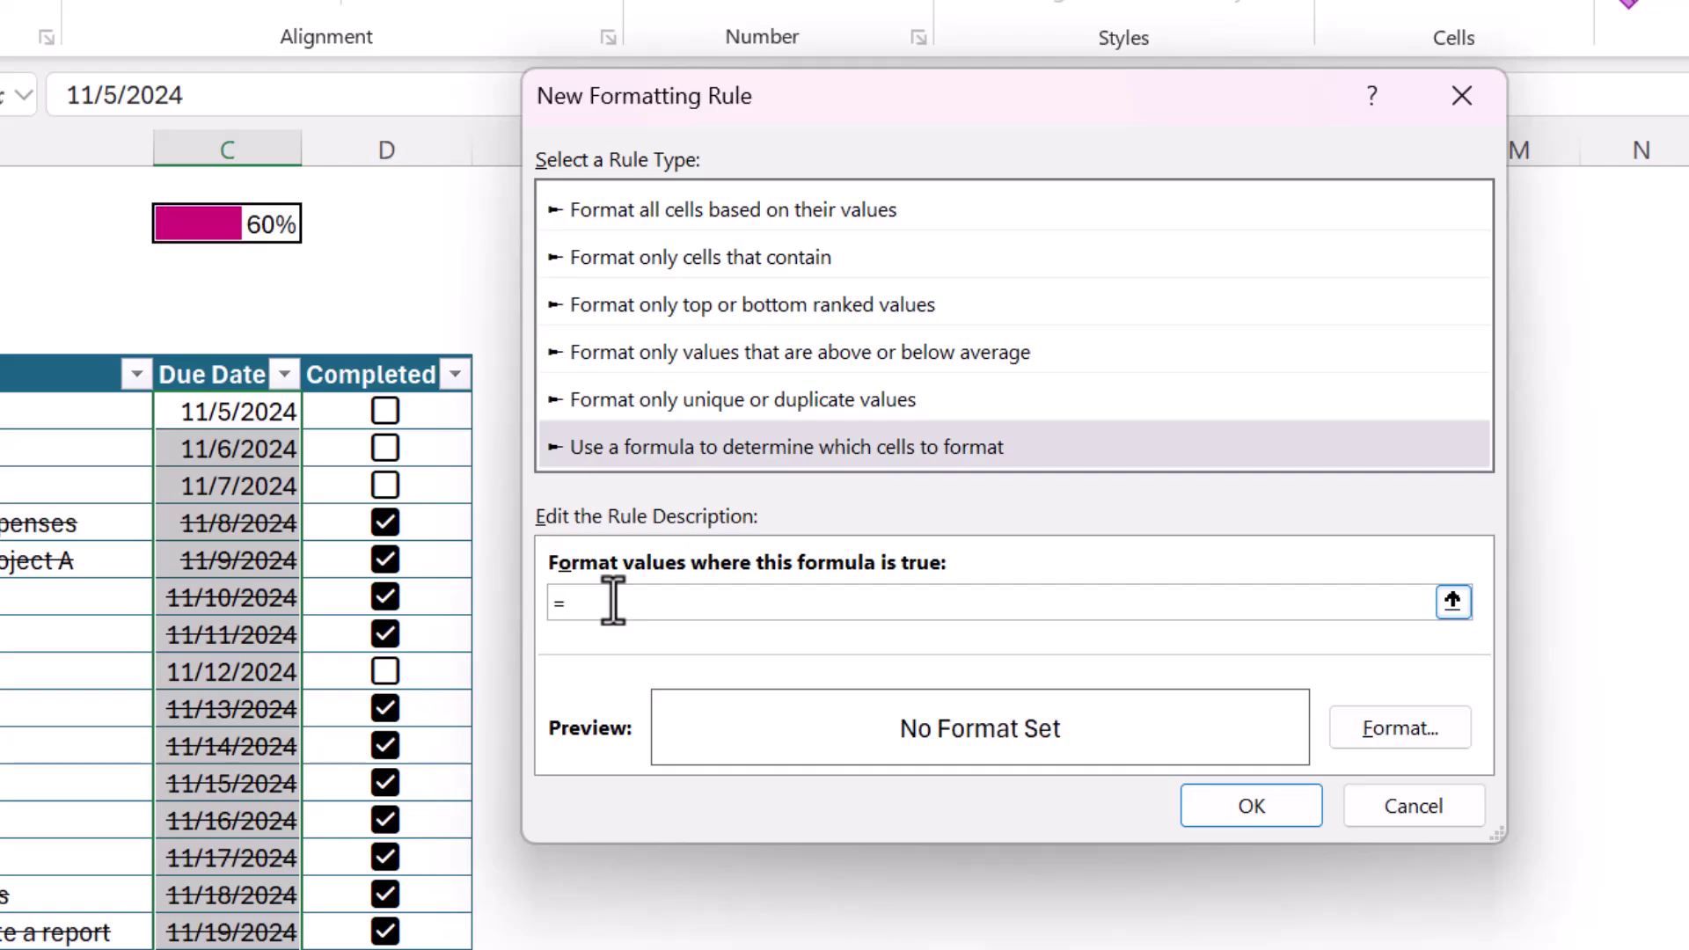
left_click(209, 413)
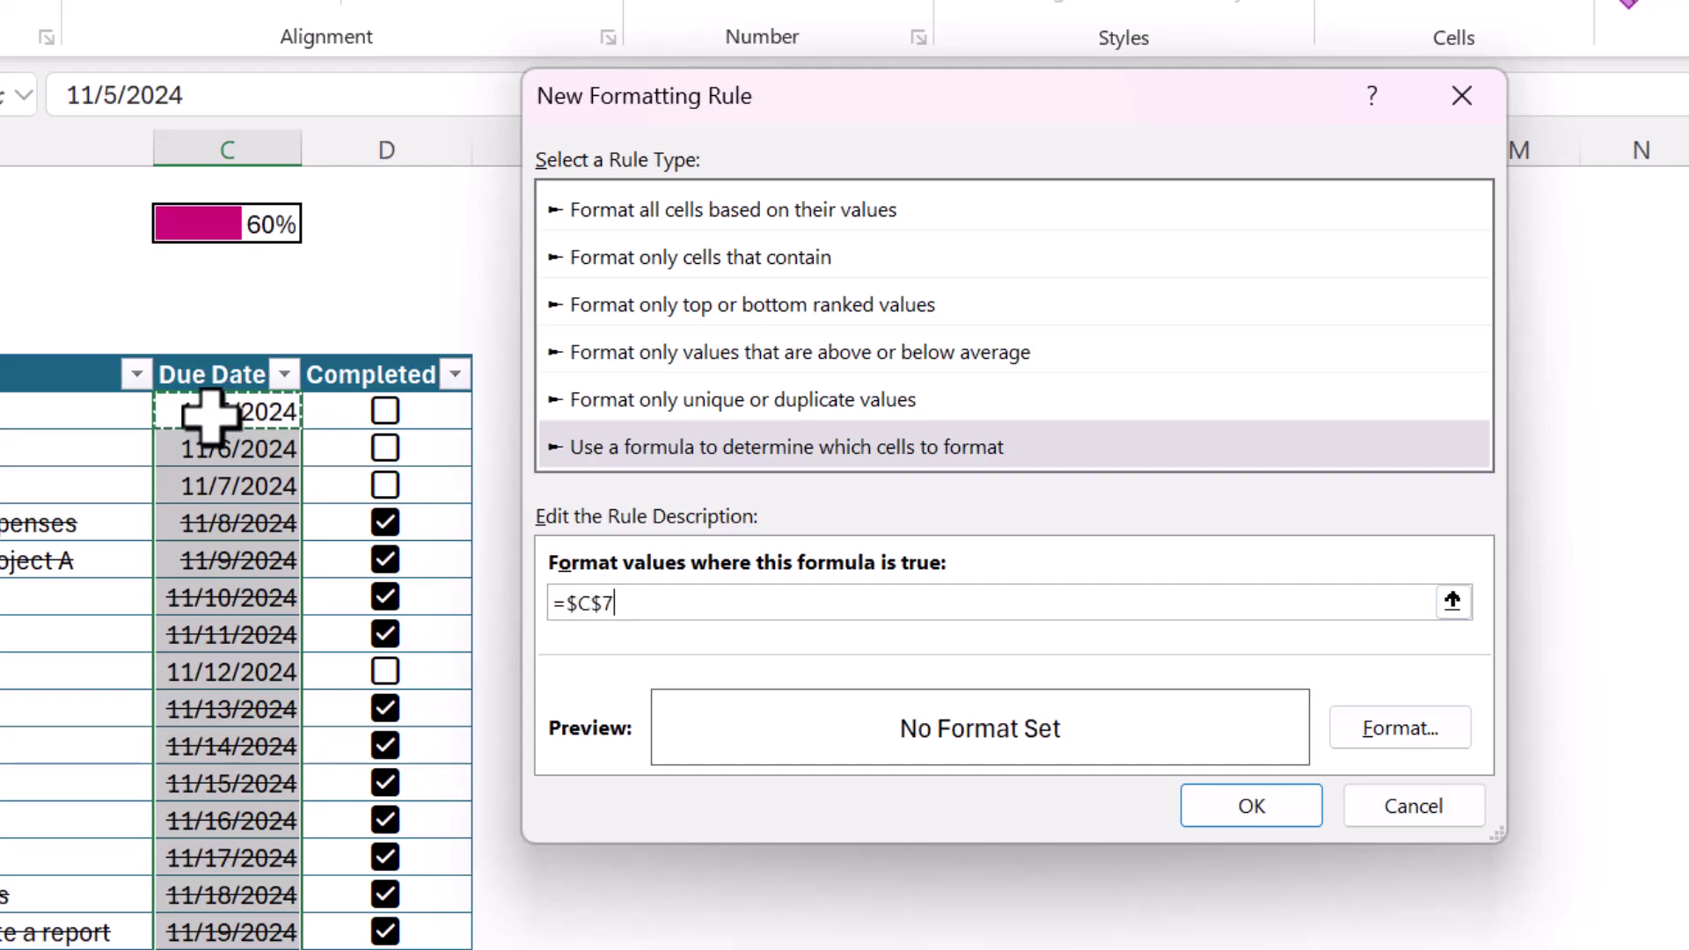
left_click(601, 605)
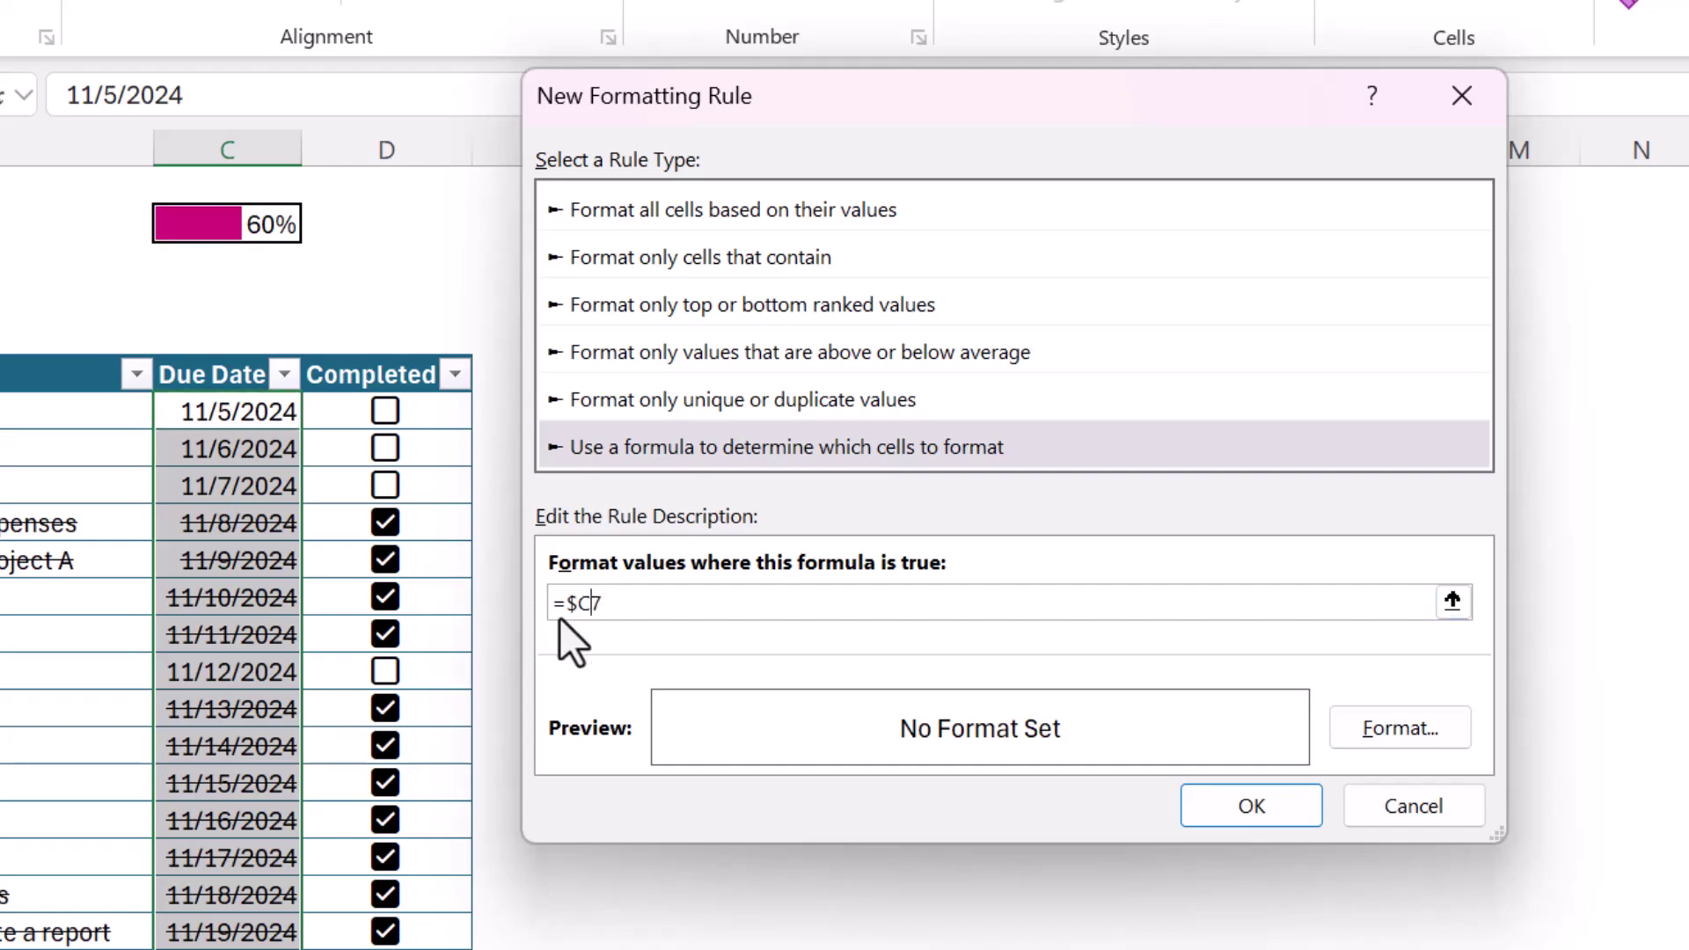
left_click(591, 605)
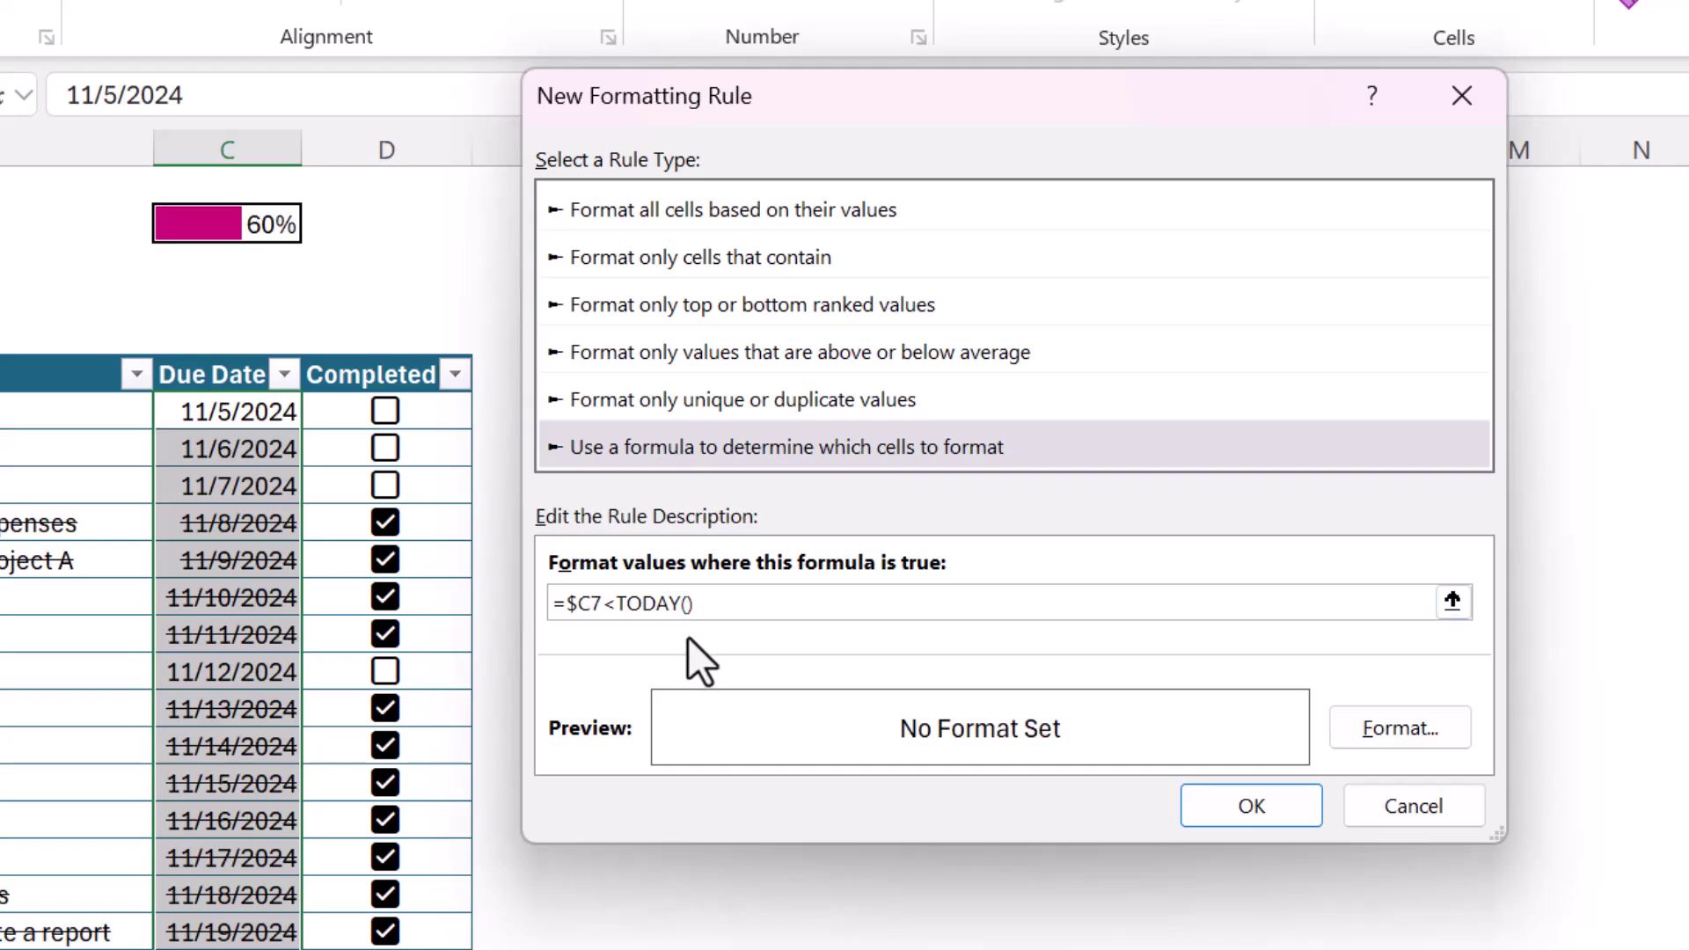
- Give the overdue-date rule a red font colour and apply it
left_click(1399, 726)
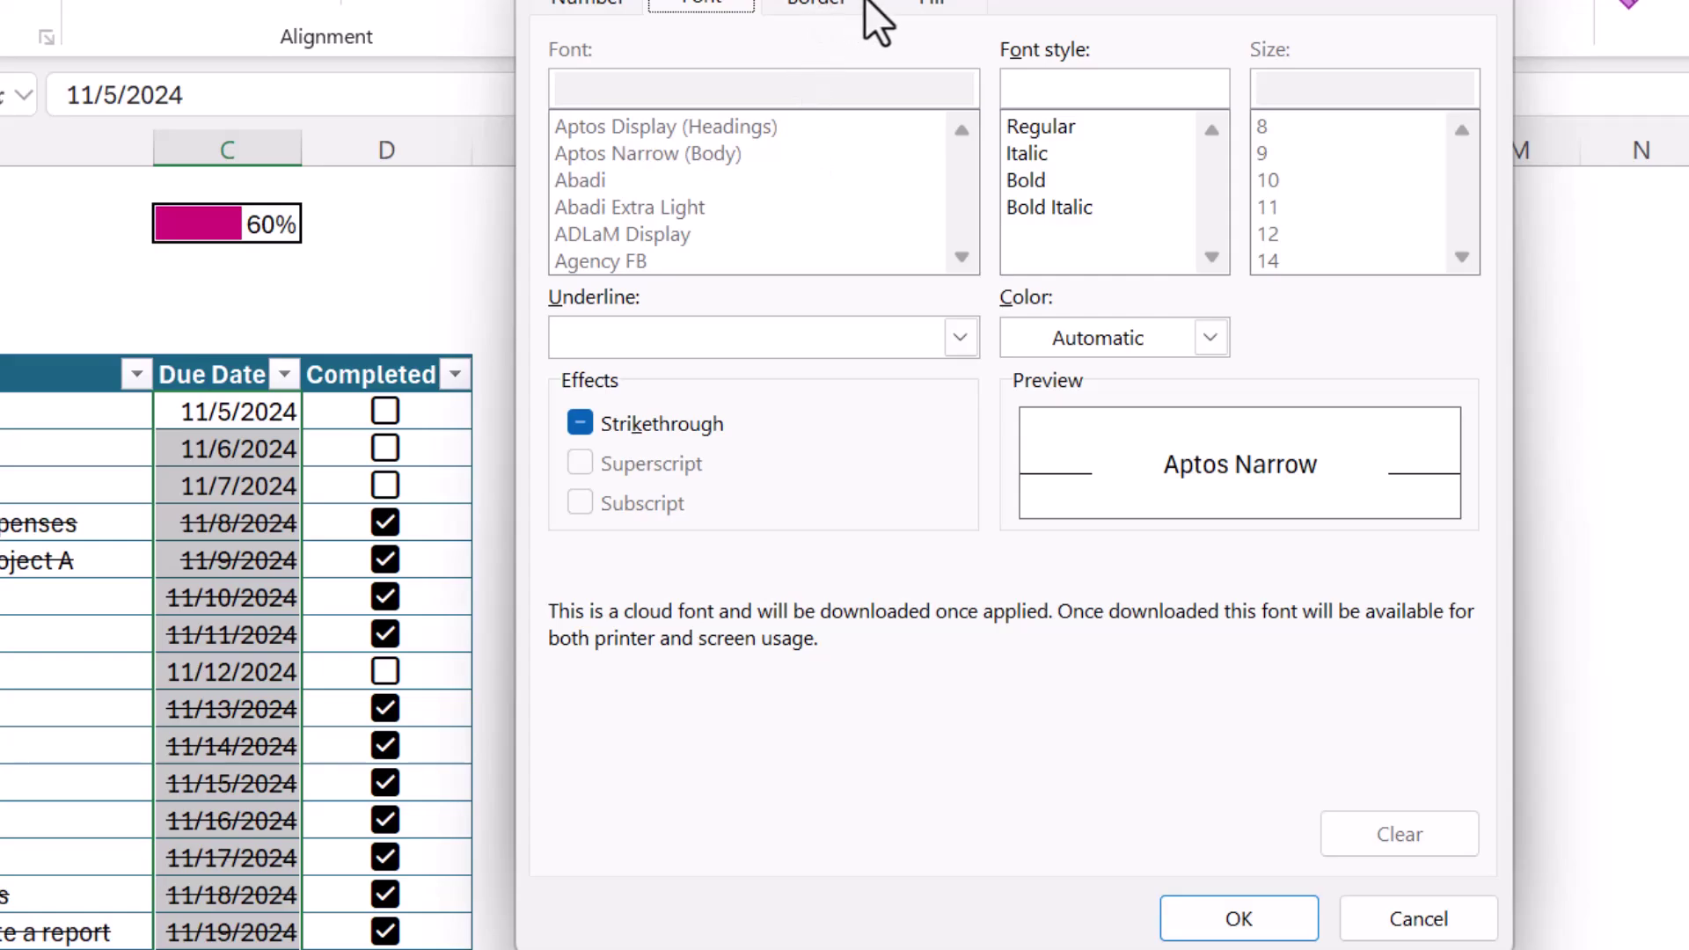
left_click(1048, 341)
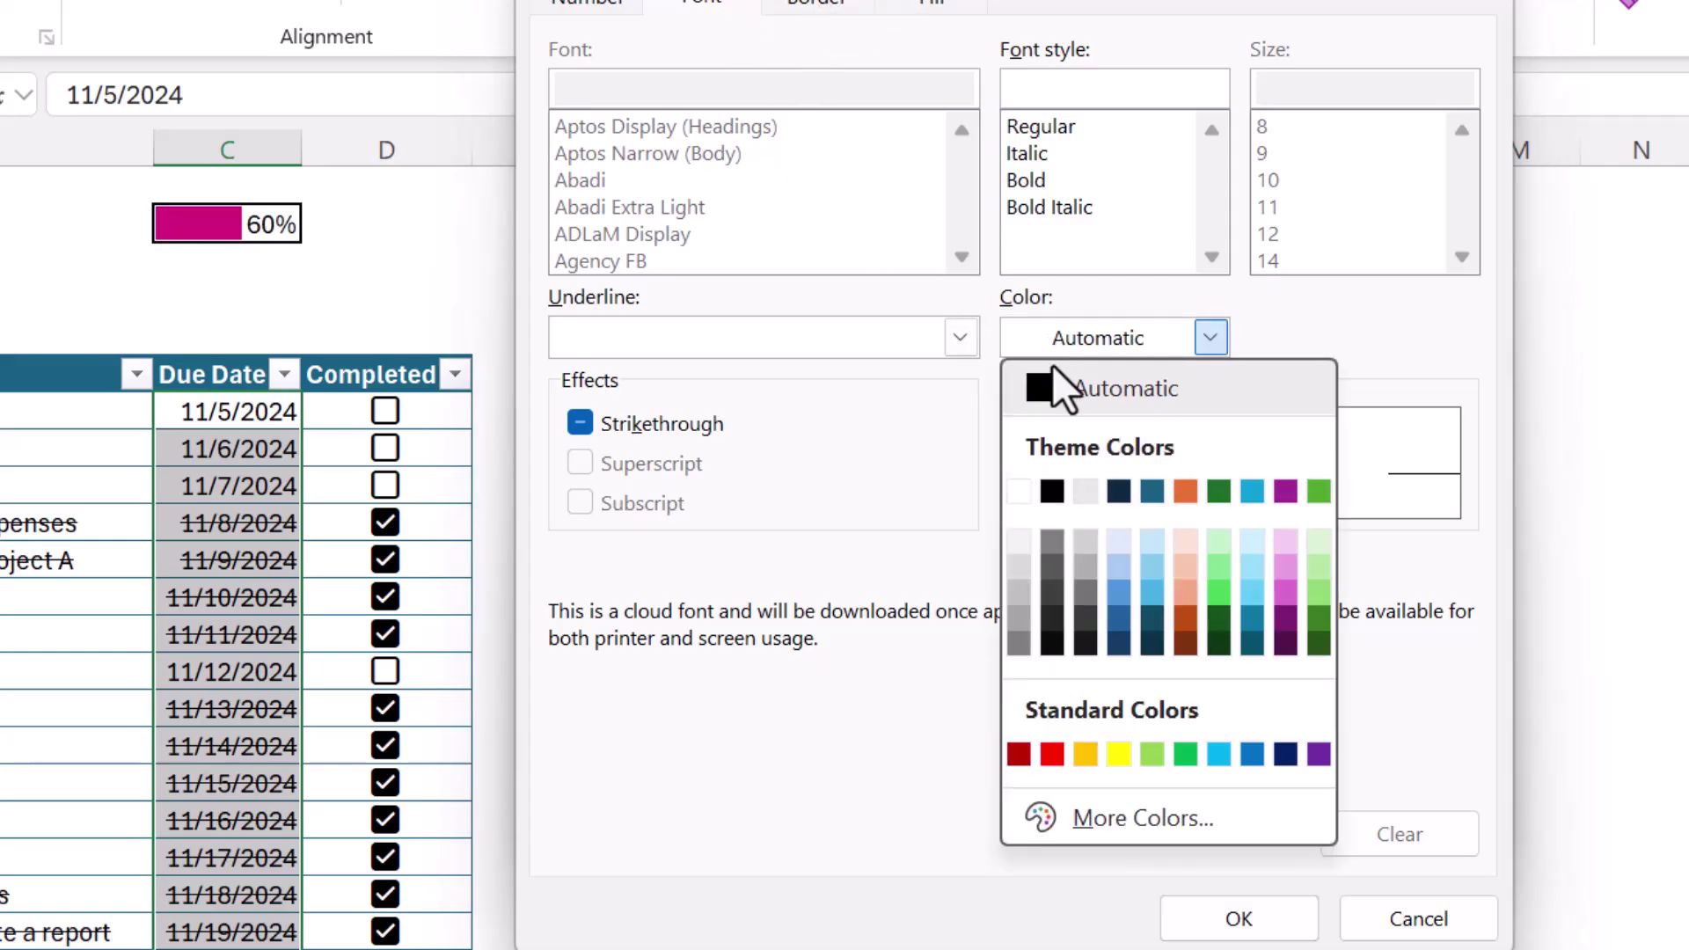
left_click(1051, 754)
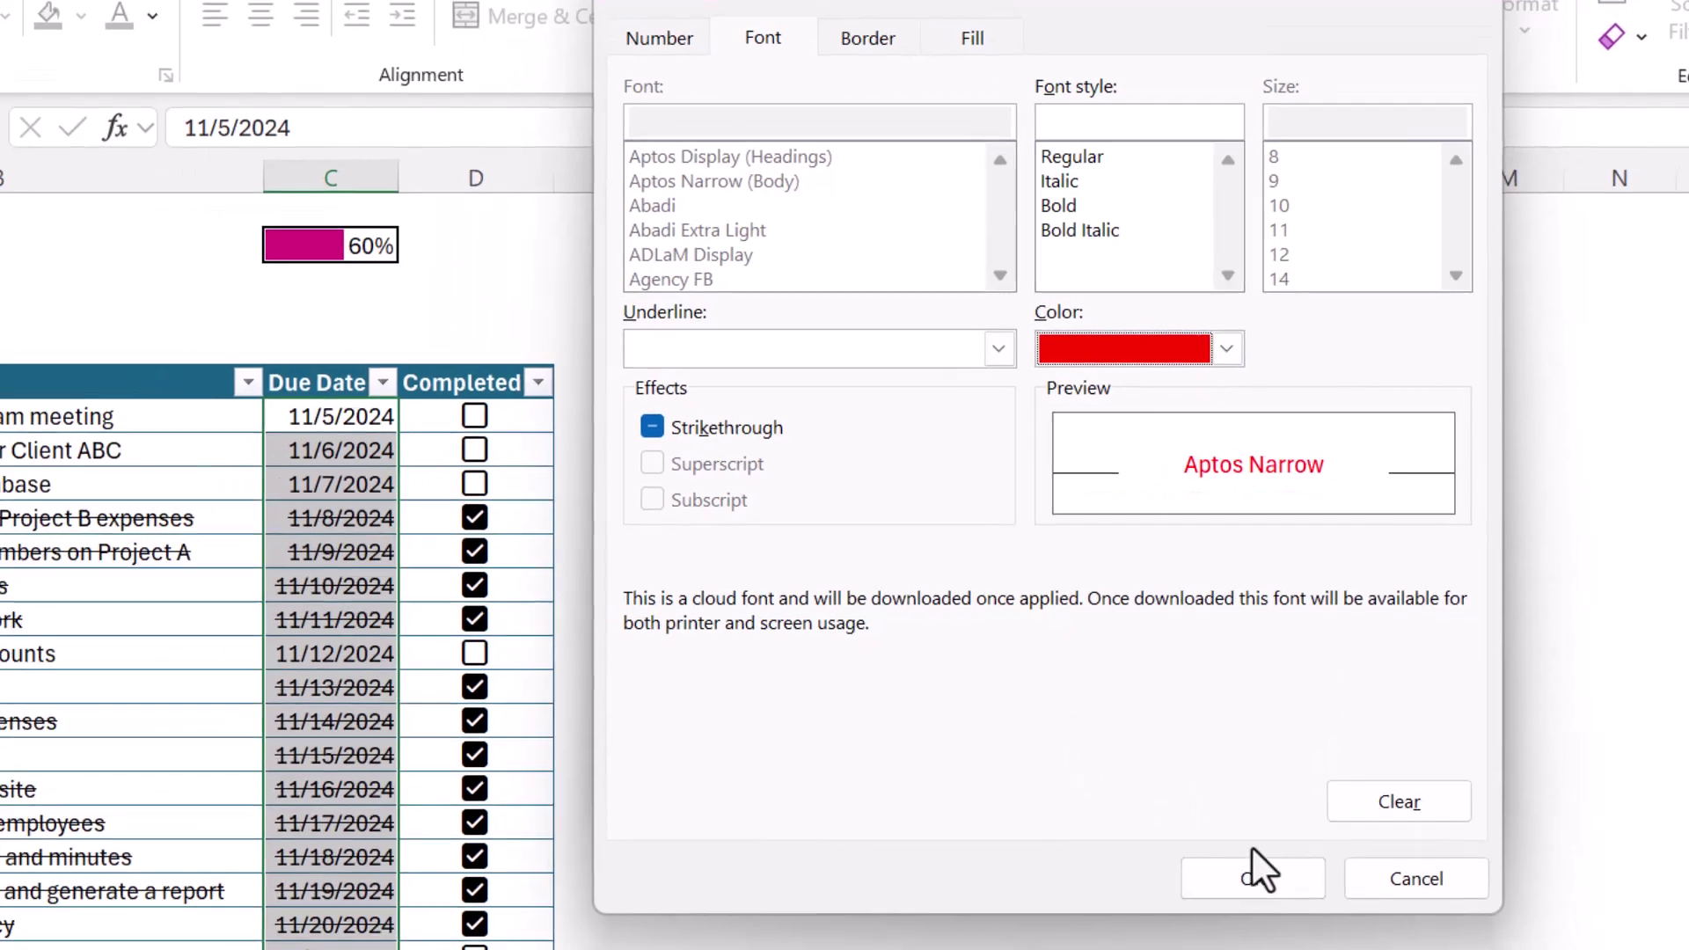
left_click(1238, 918)
left_click(1290, 706)
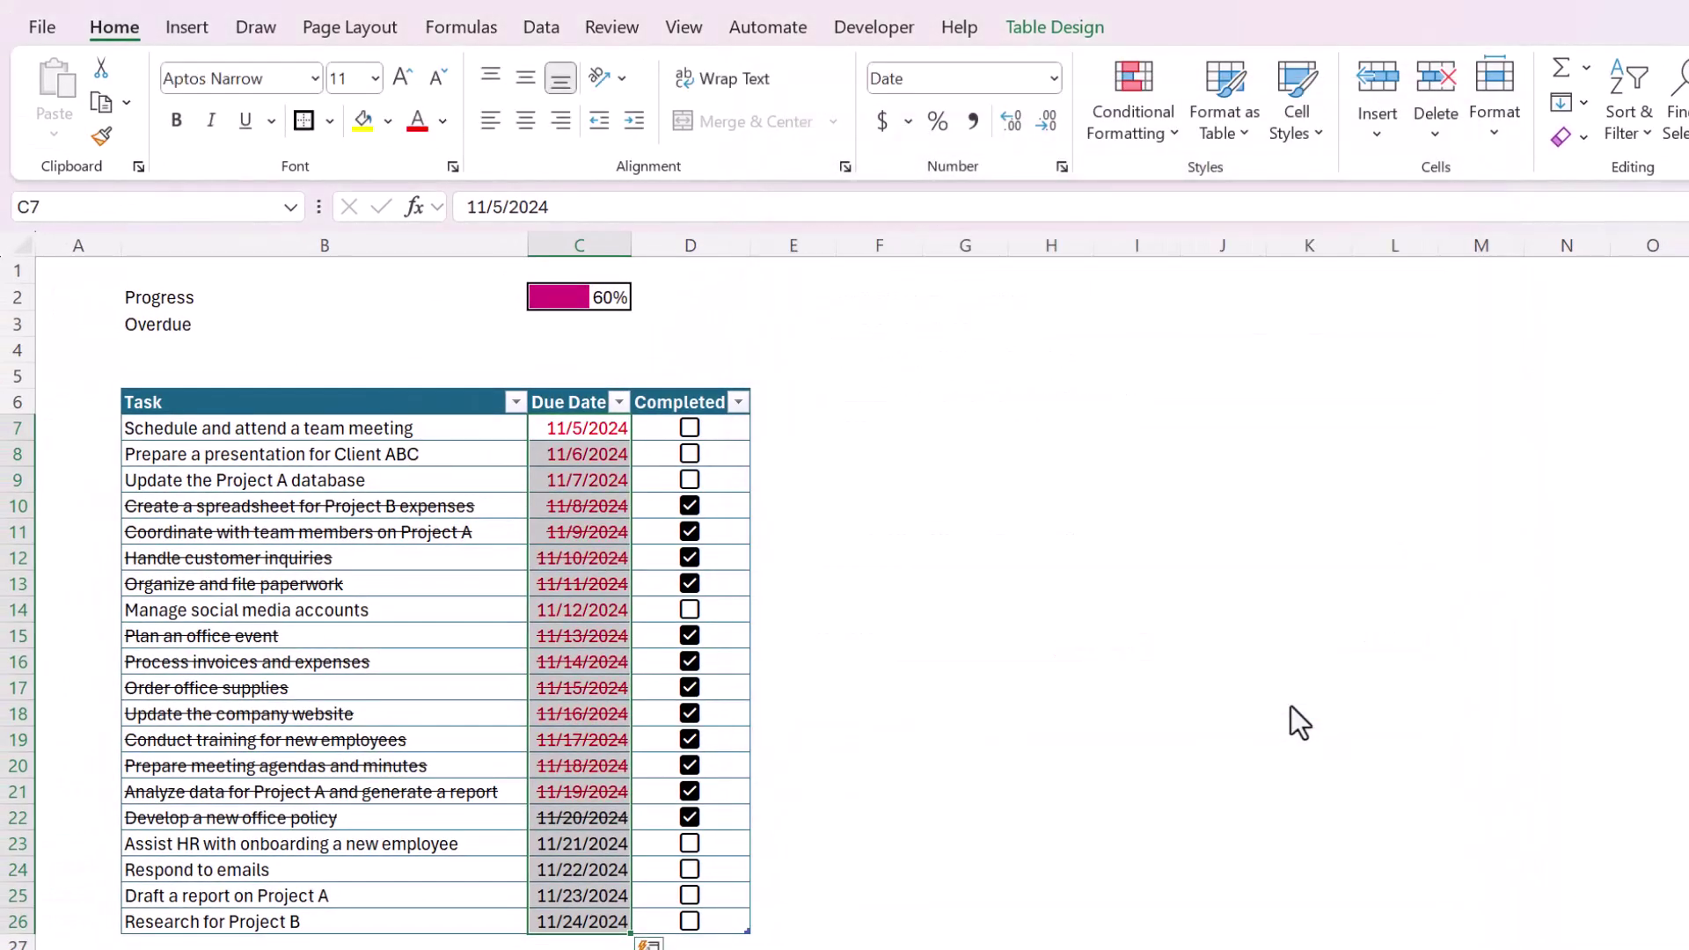
- Enter 11/15 as the first due date in C7
left_click(978, 682)
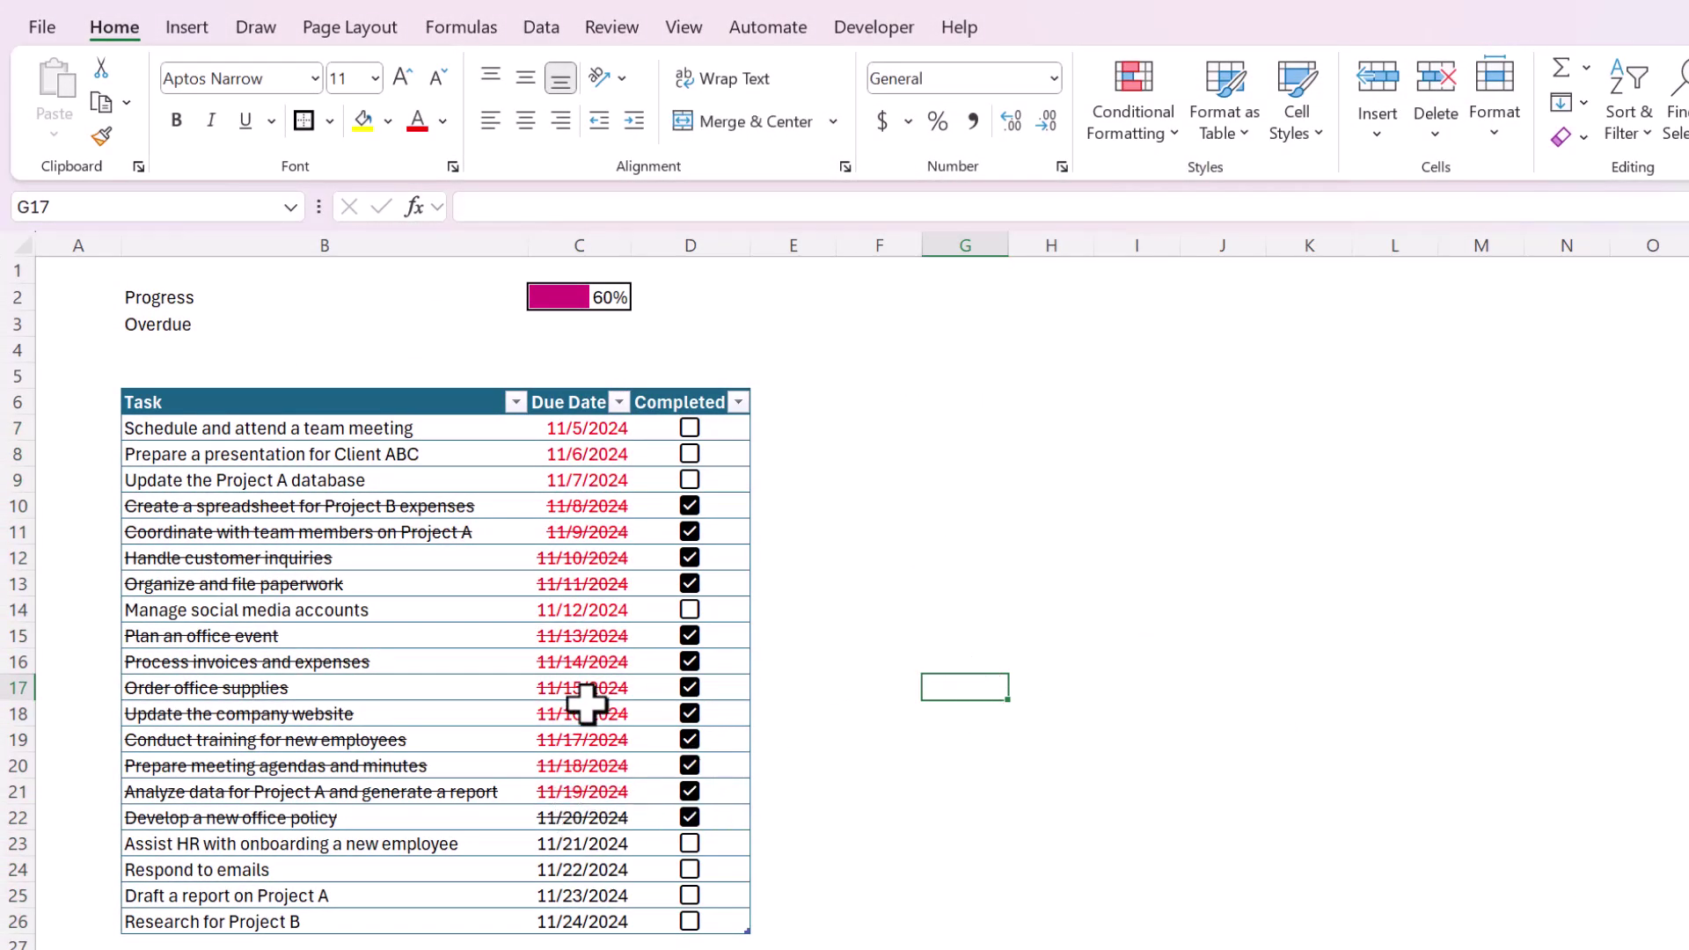
left_click(585, 813)
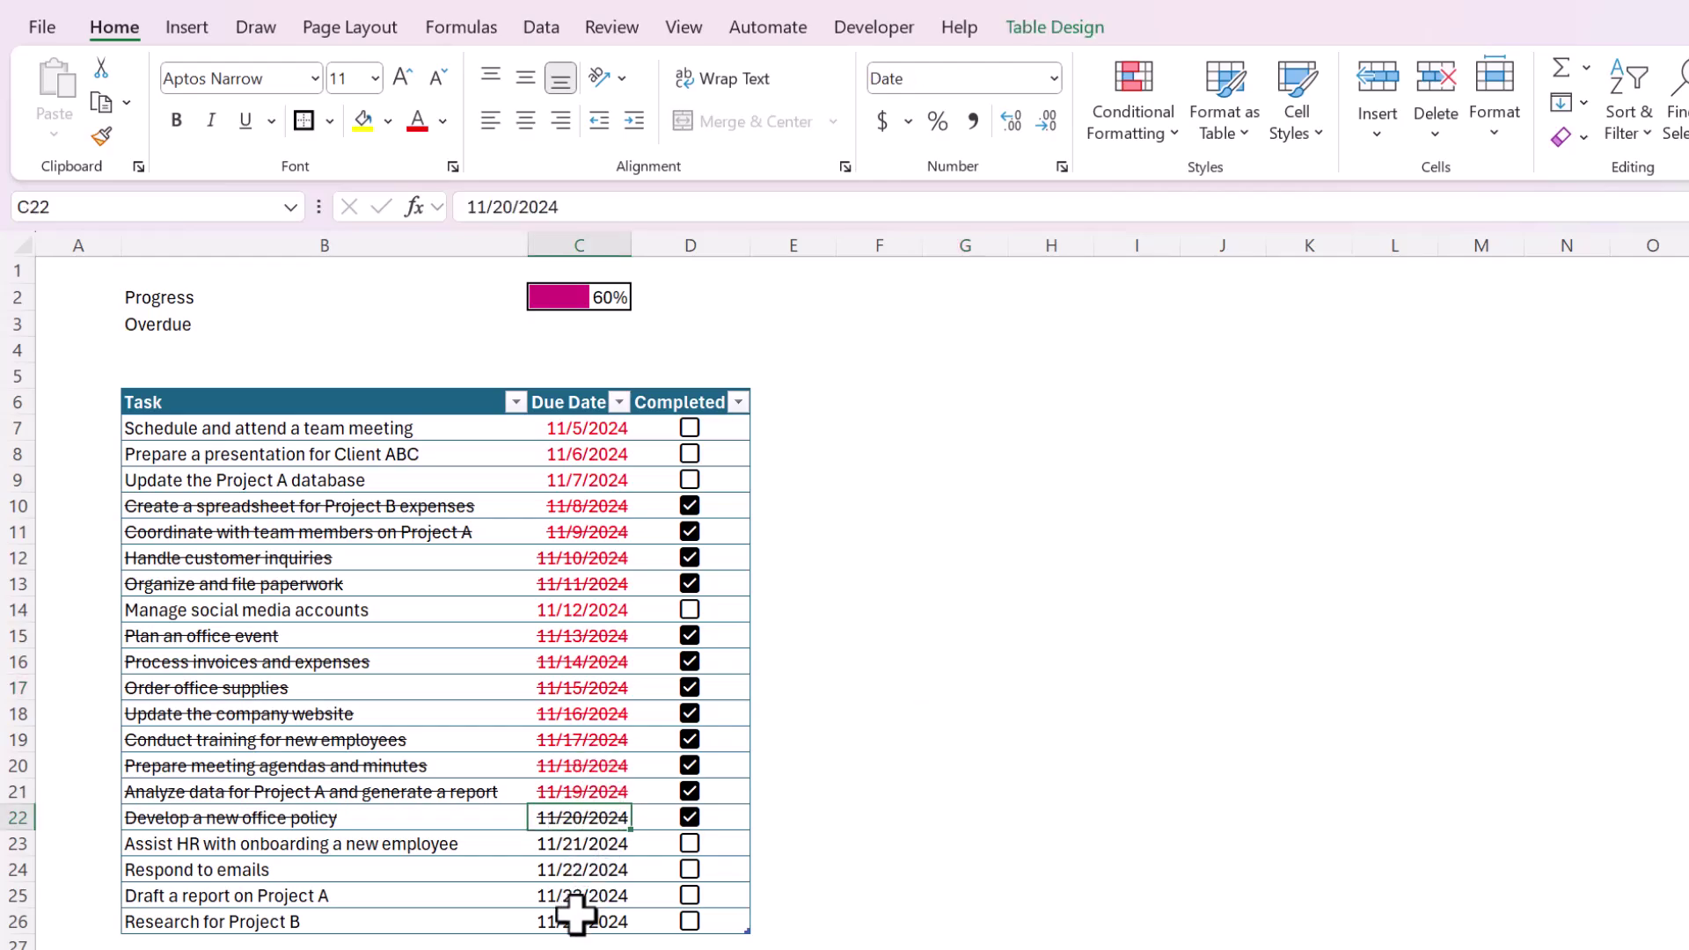
left_click_drag(576, 919, 658, 930)
left_click(607, 435)
left_click(605, 613)
left_click(598, 431)
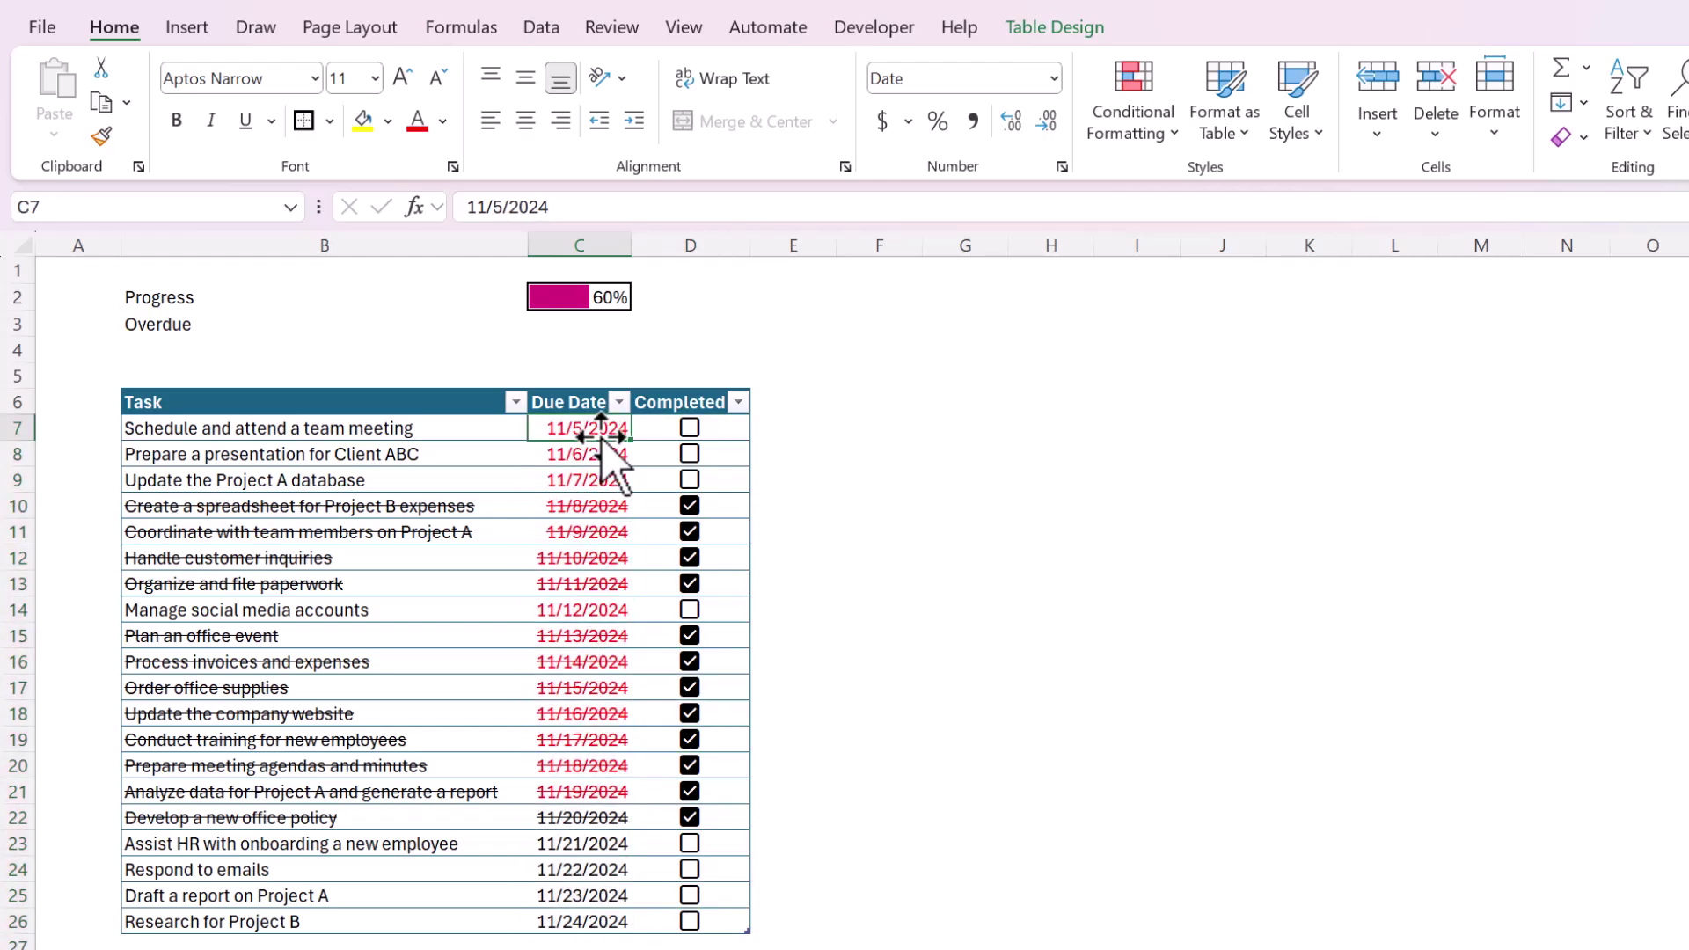
type("11/15")
key("Return")
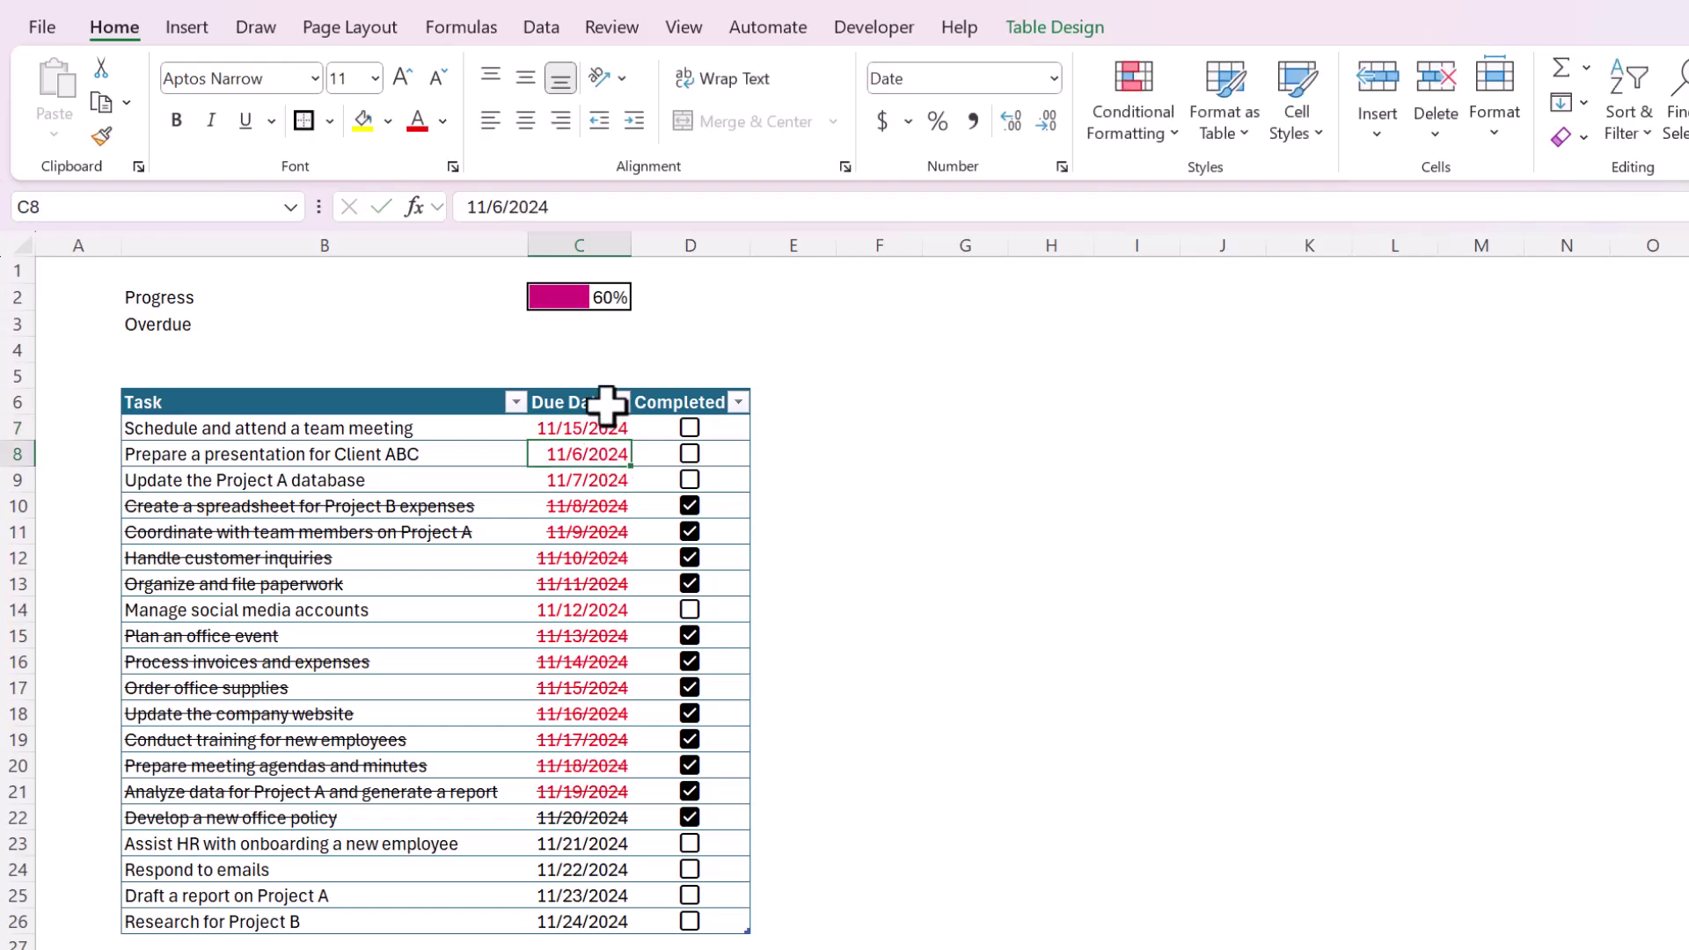
- Fill consecutive daily dates from C7 down to C25 and check which show red
left_click(603, 402)
left_click(603, 426)
left_click_drag(637, 442, 574, 919)
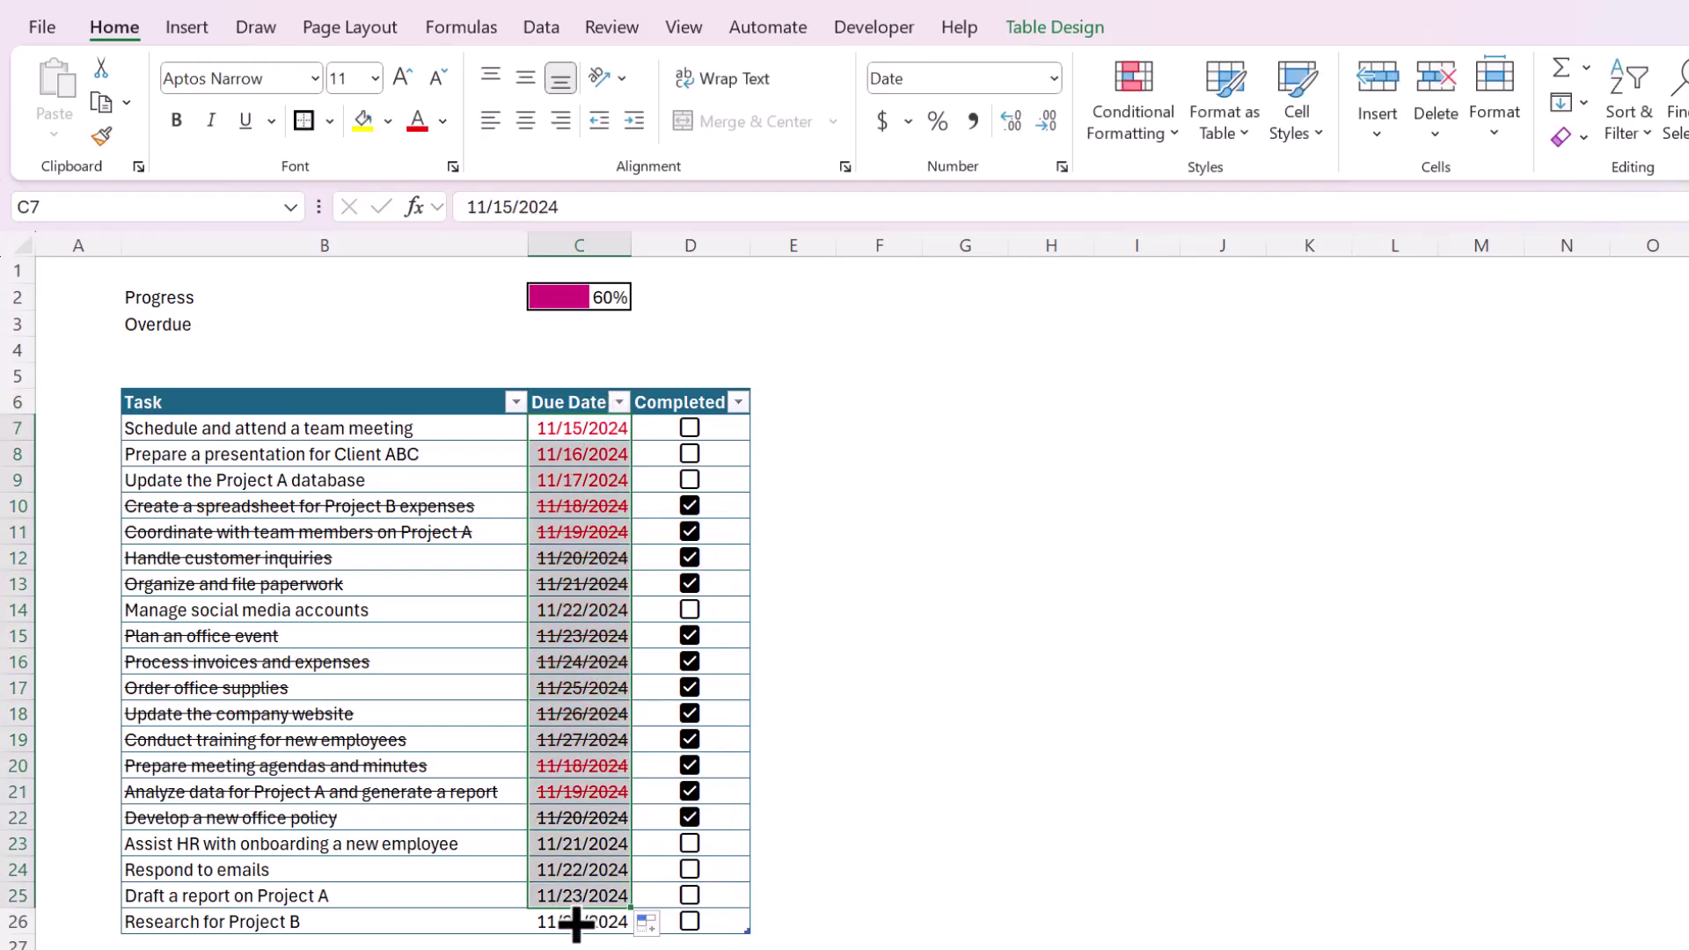
left_click(810, 772)
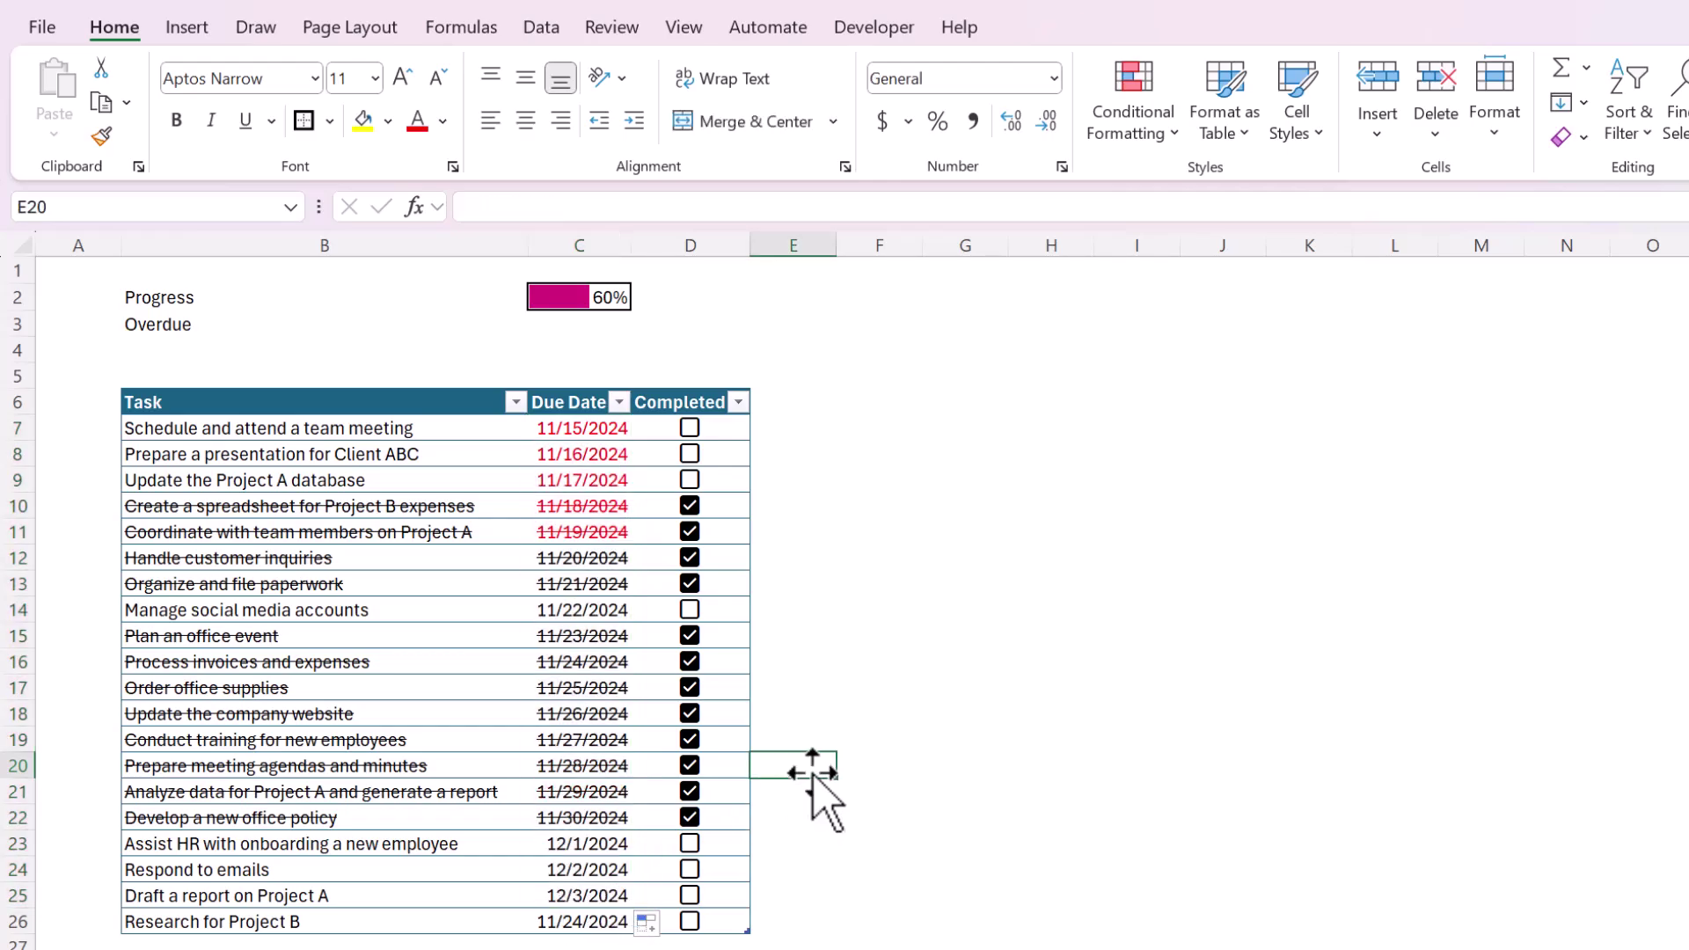
left_click_drag(578, 528, 582, 428)
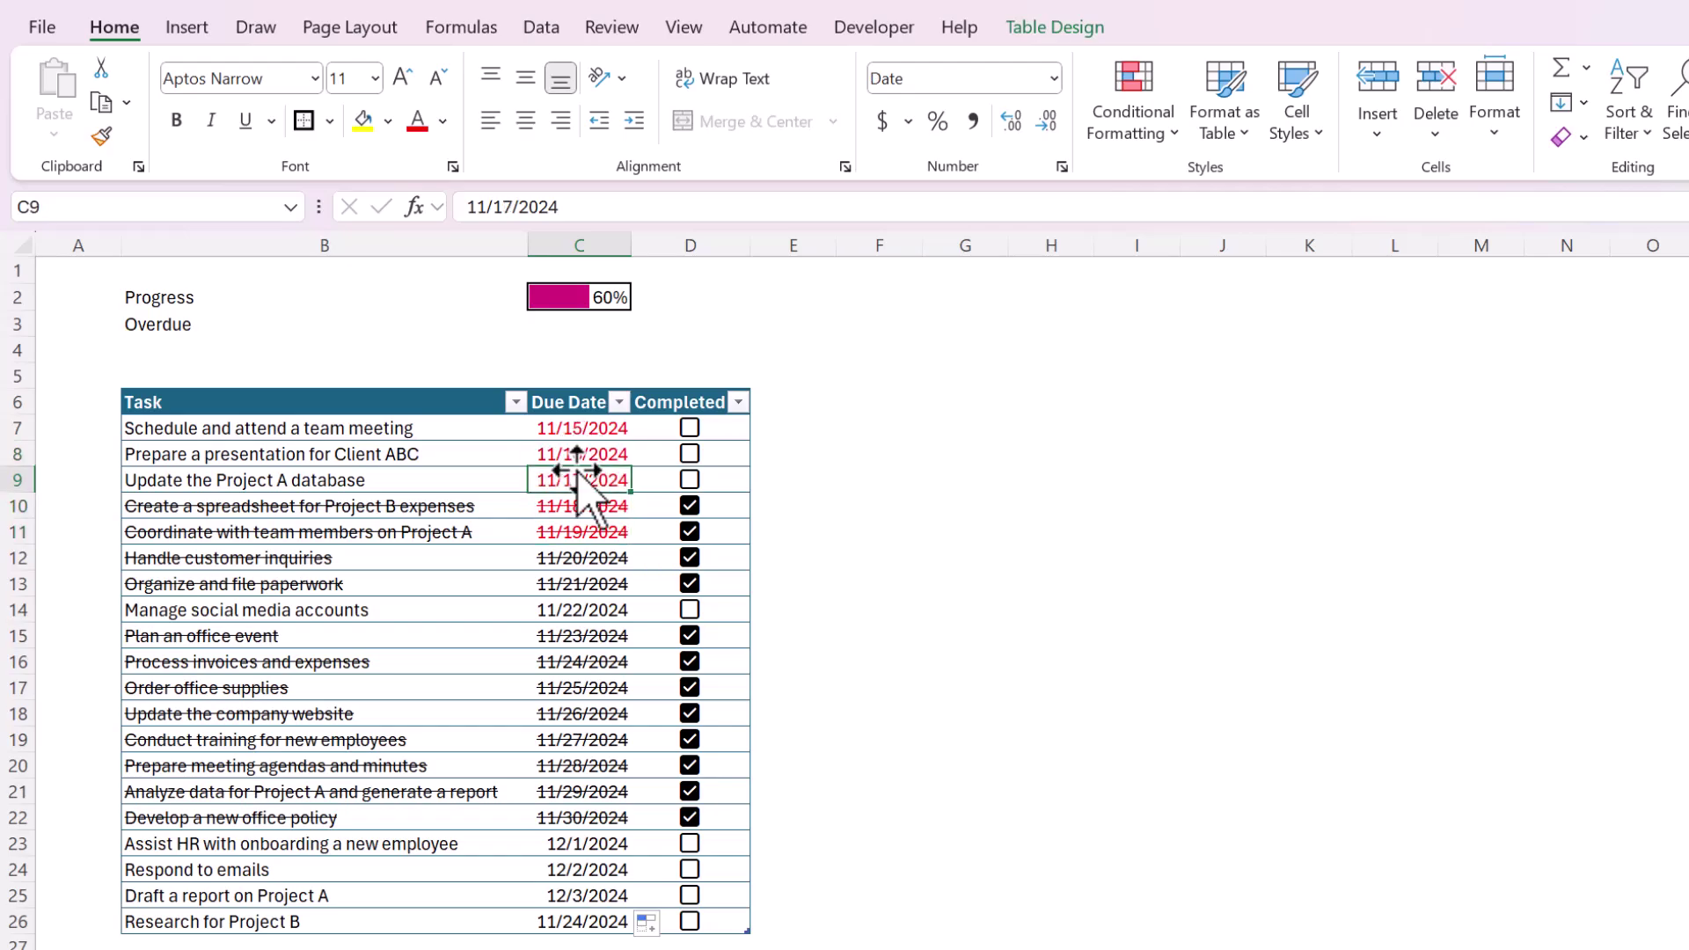
left_click(938, 506)
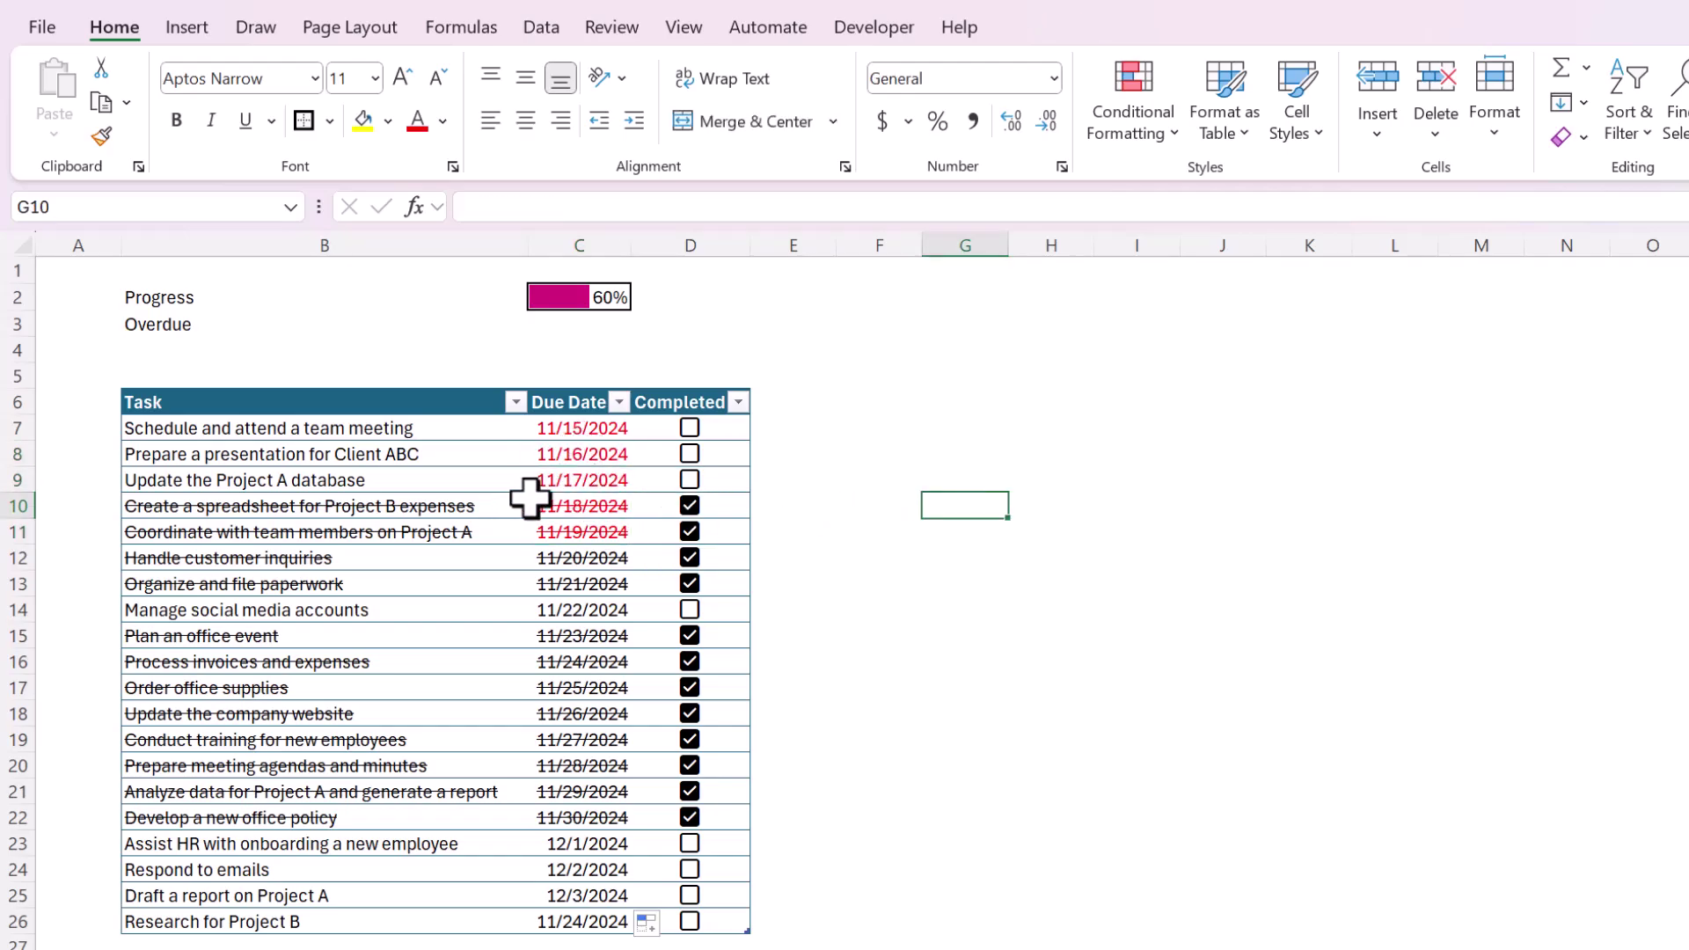
left_click(577, 328)
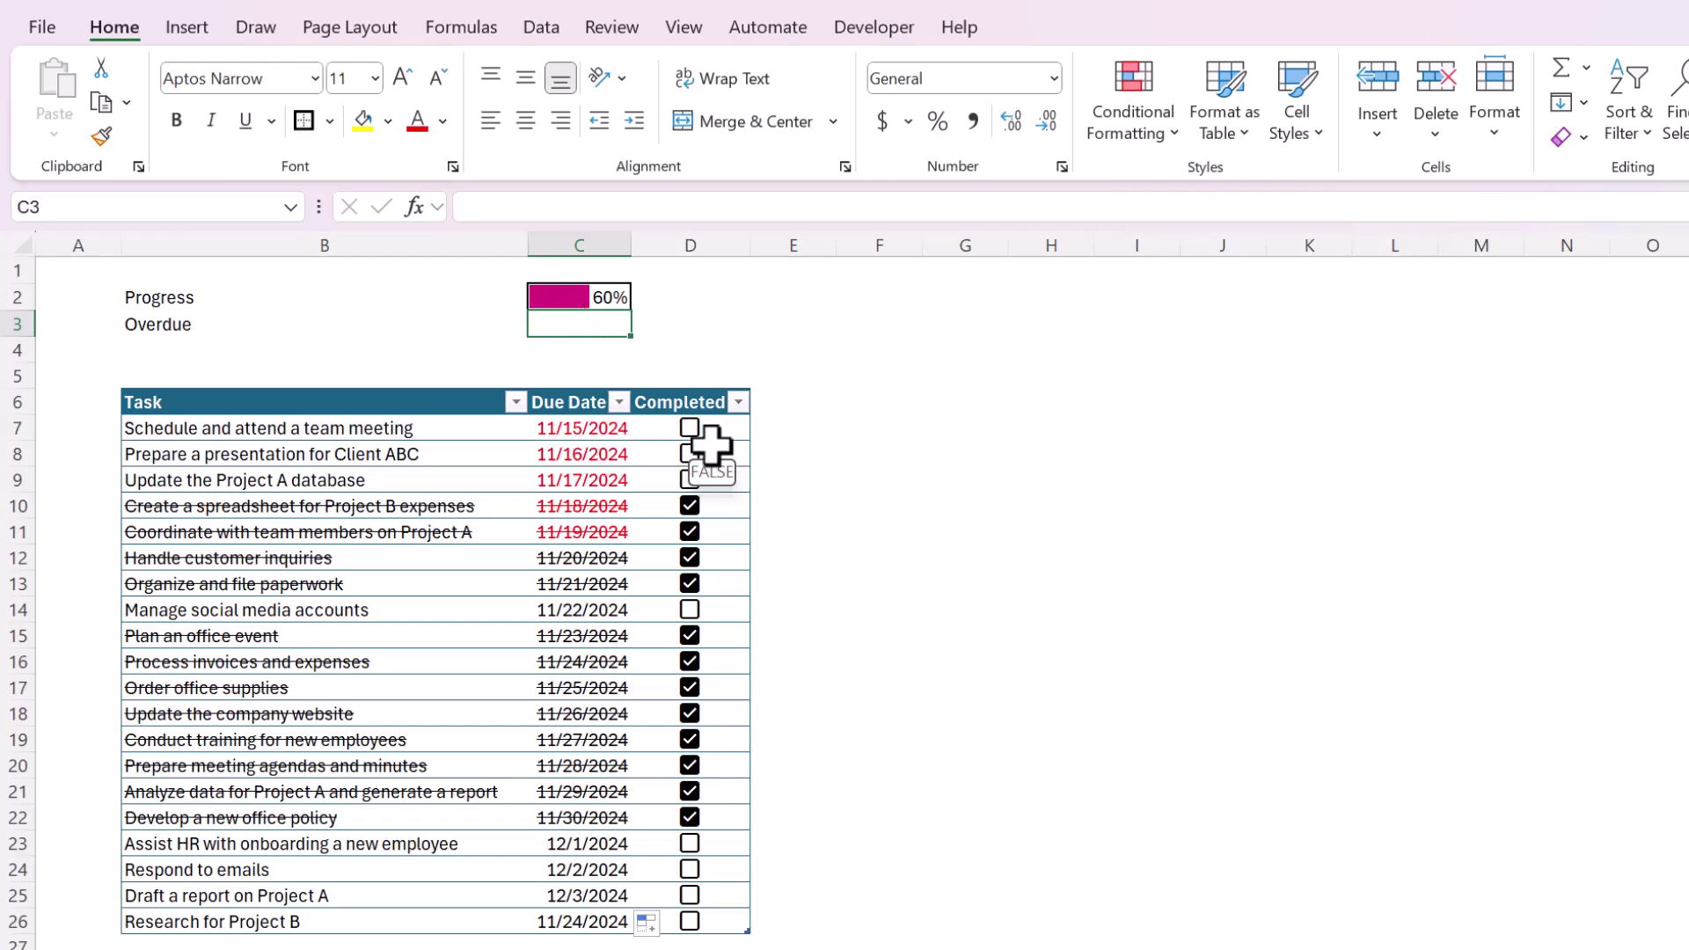
- Enter =COUNTIFS(MyTasks[Due Date],"<"&TODAY(),MyTasks[Completed],FALSE) in C3, showing 3
left_click(607, 298)
left_click(593, 325)
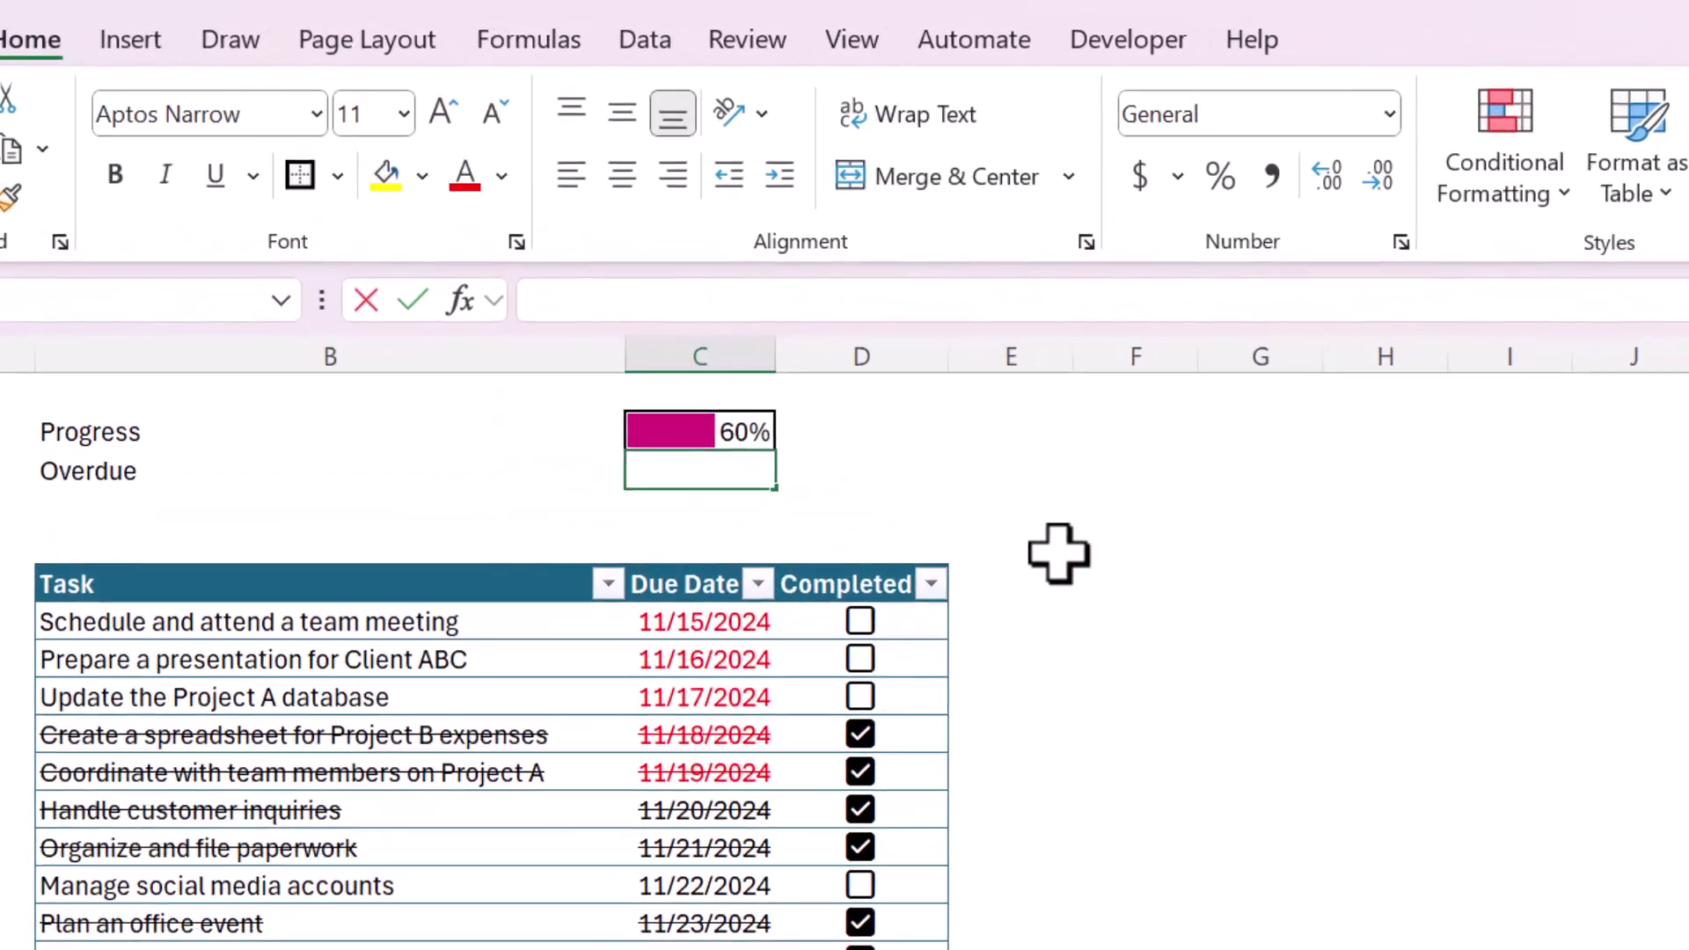
type("=COUN")
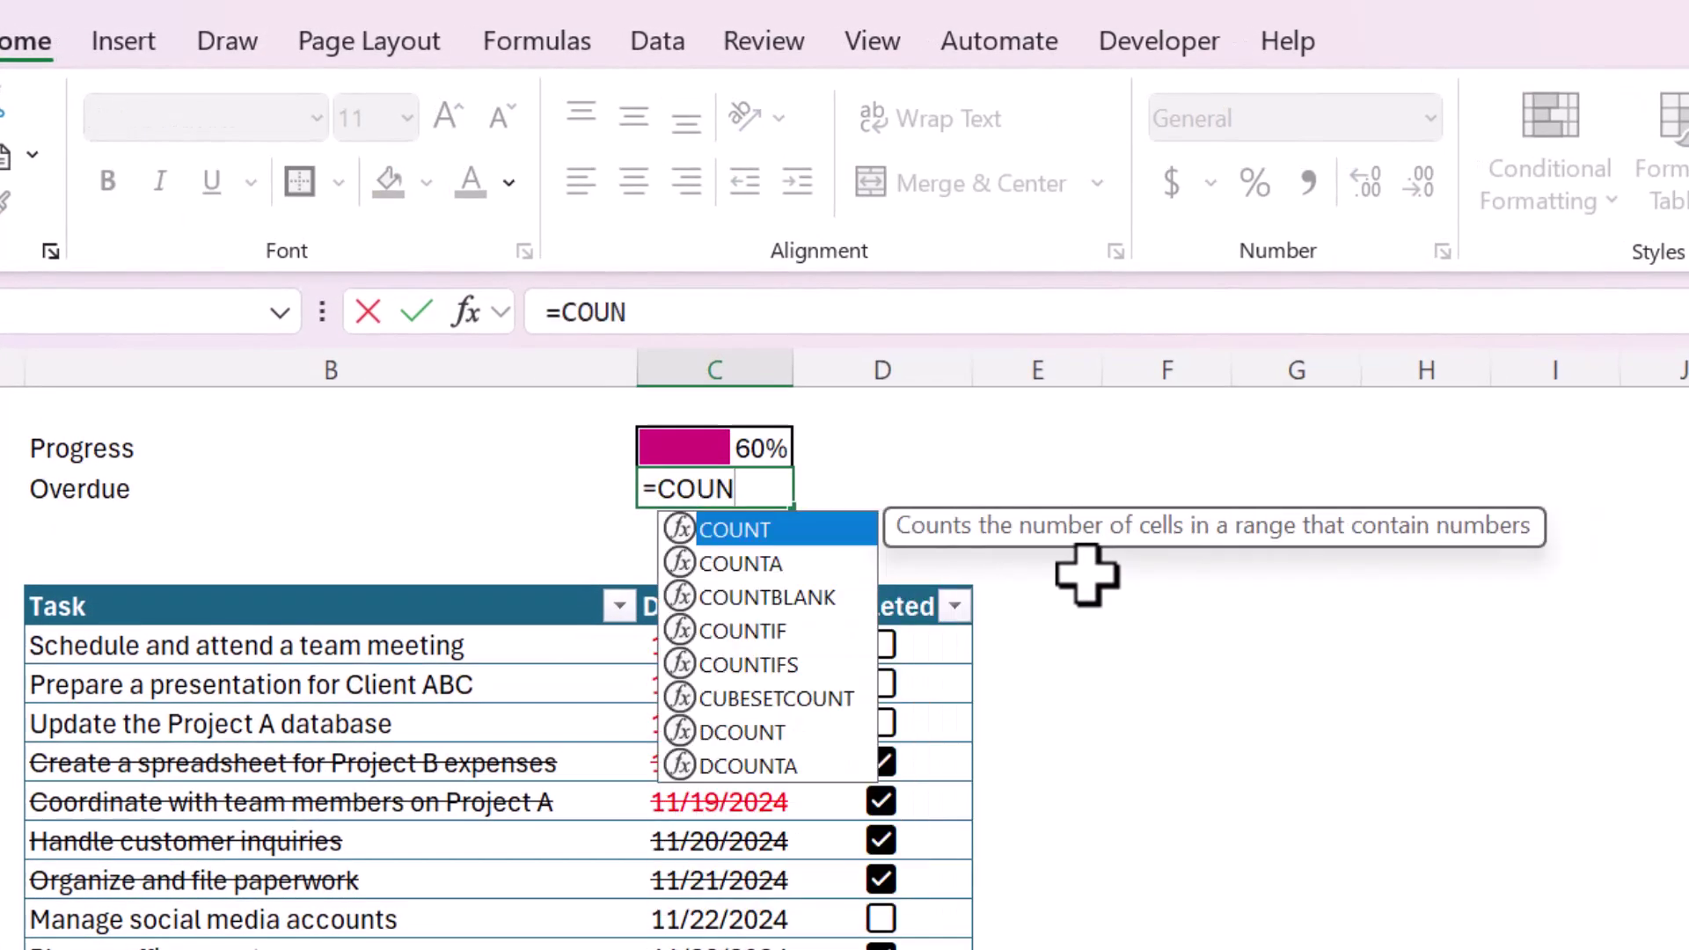
type("TIFS")
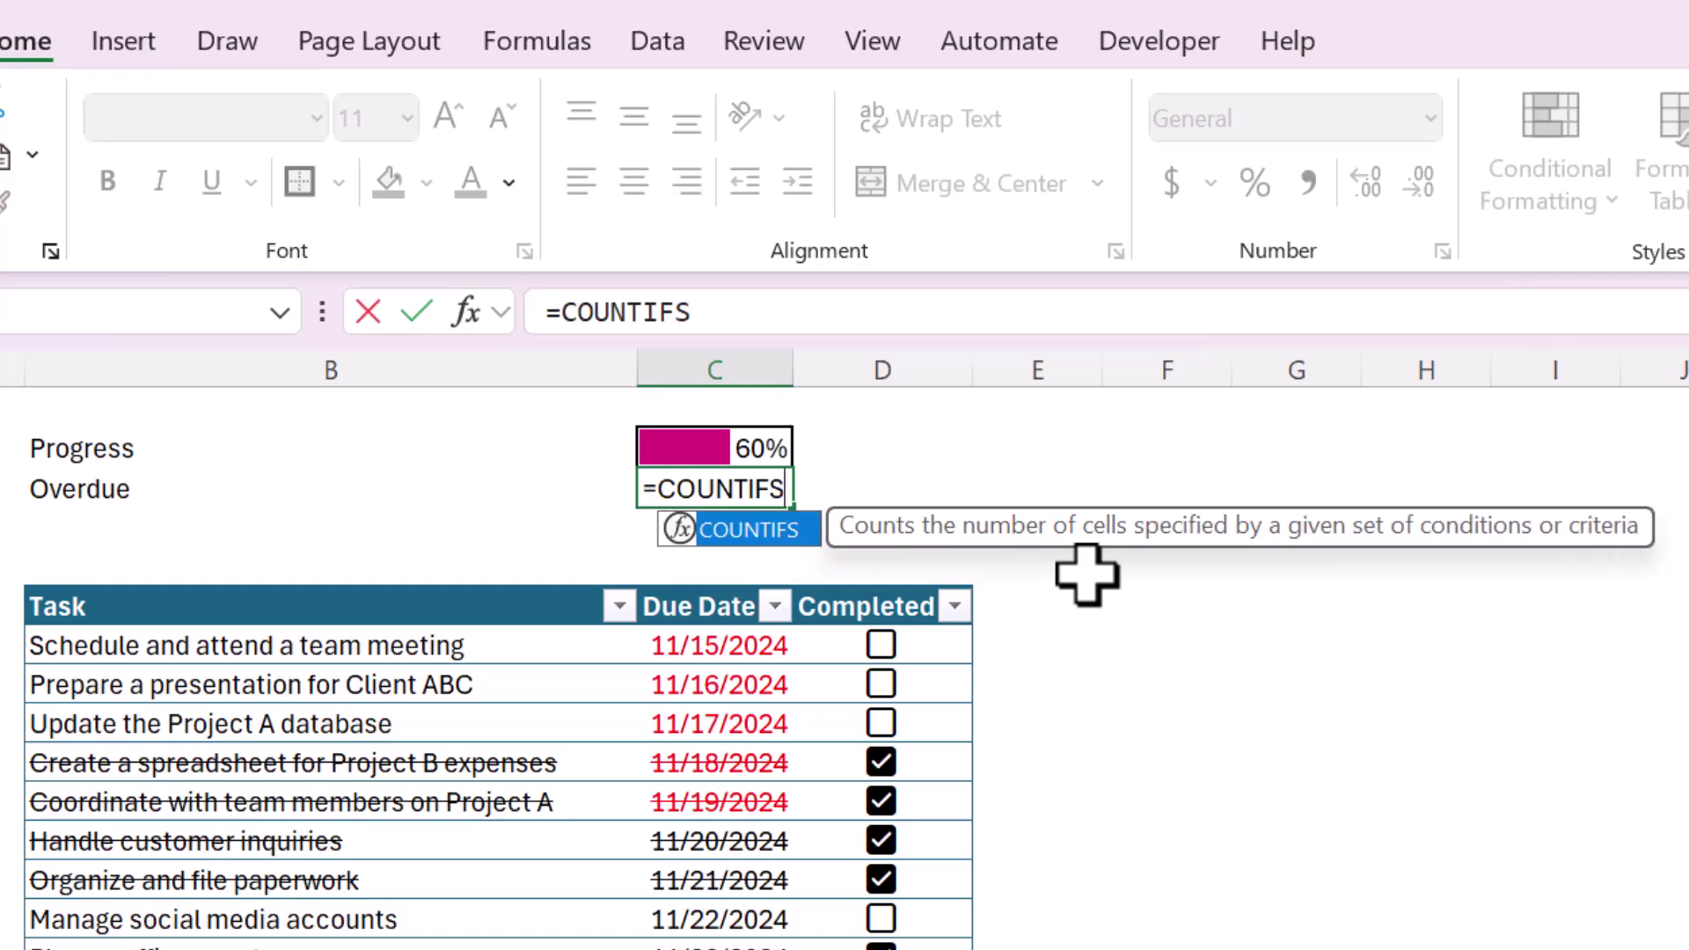
type("(MyTasks[Due Date")
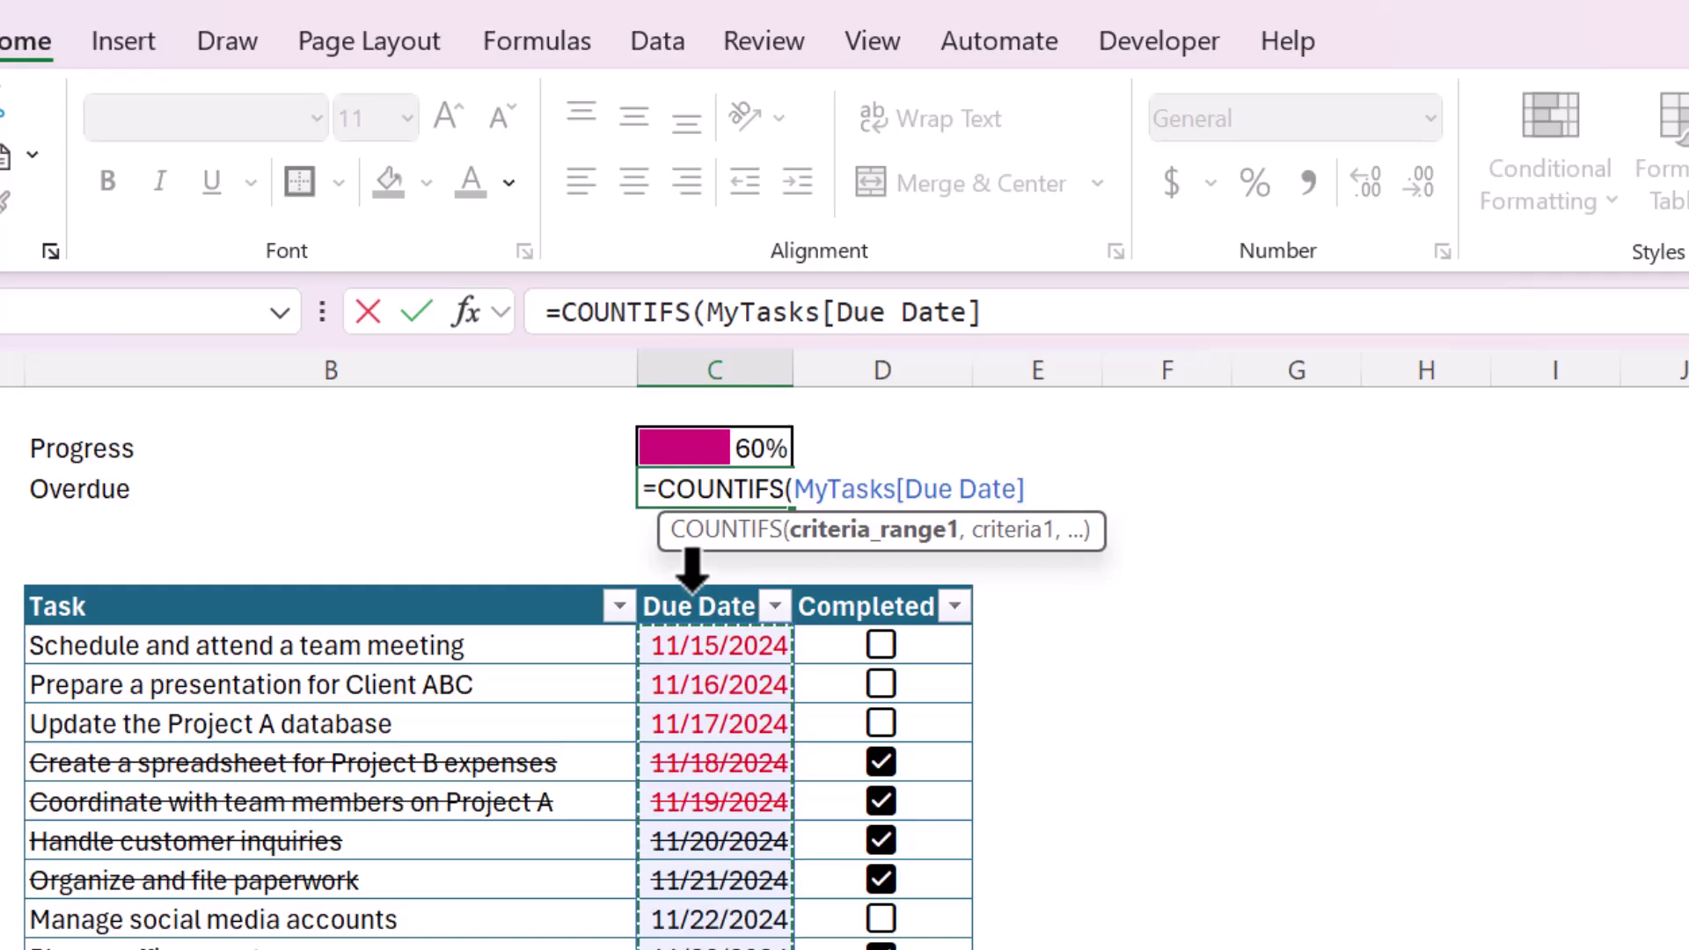
type(",\"<\"&")
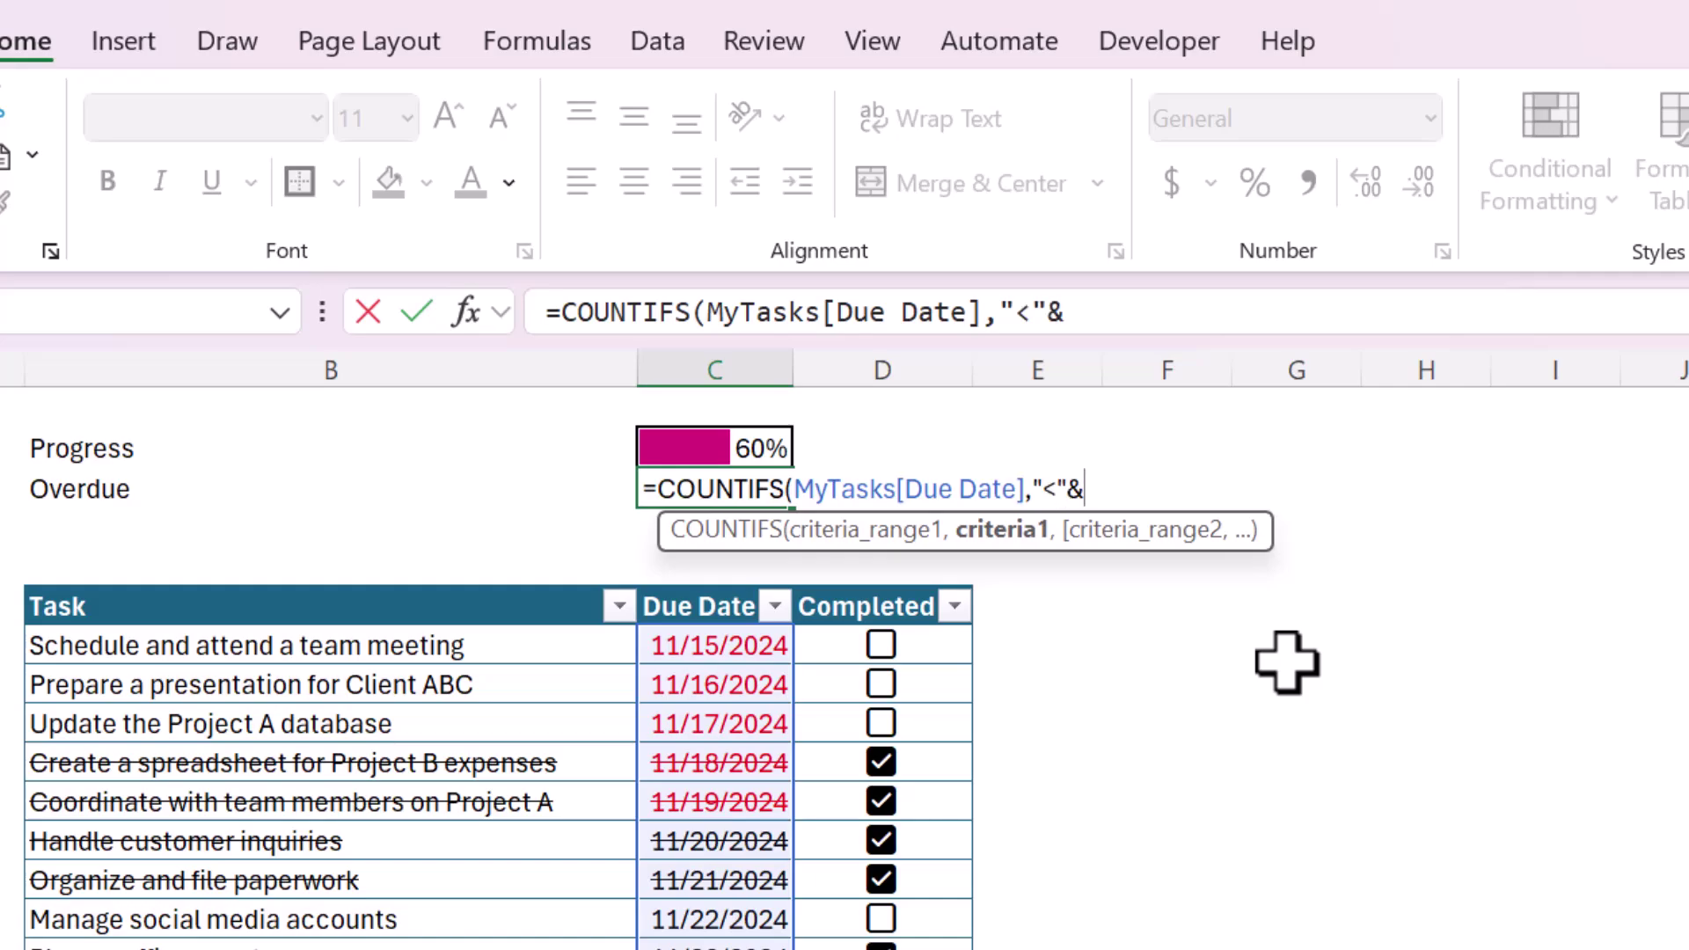
type("TODAY()")
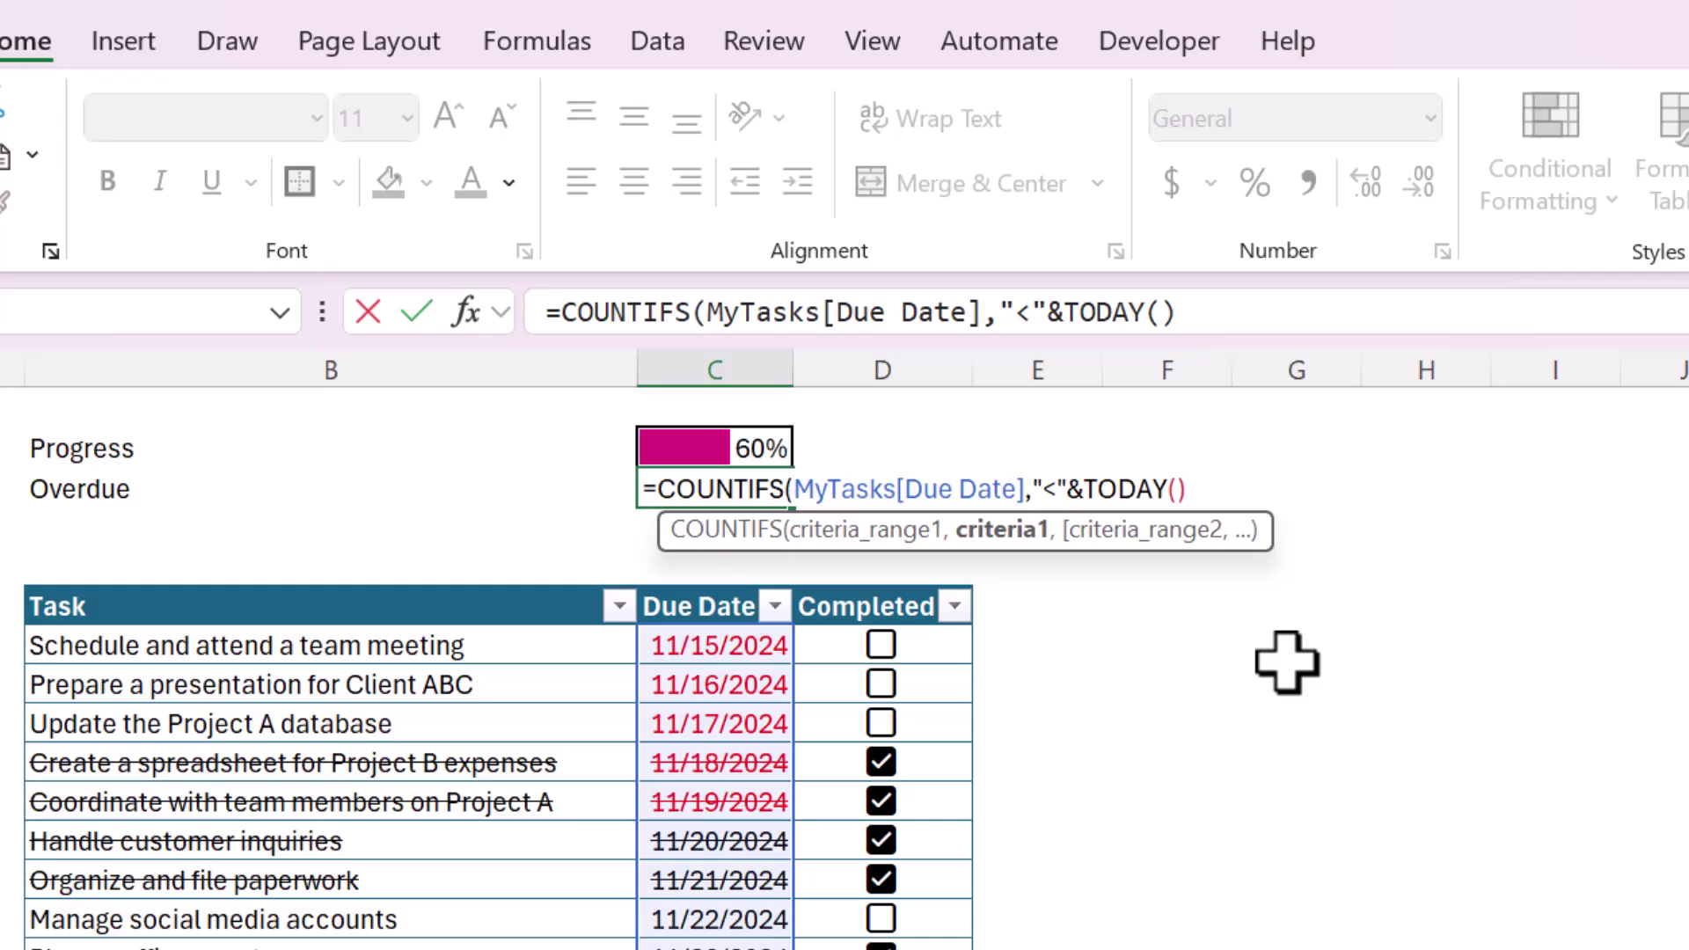
type(",")
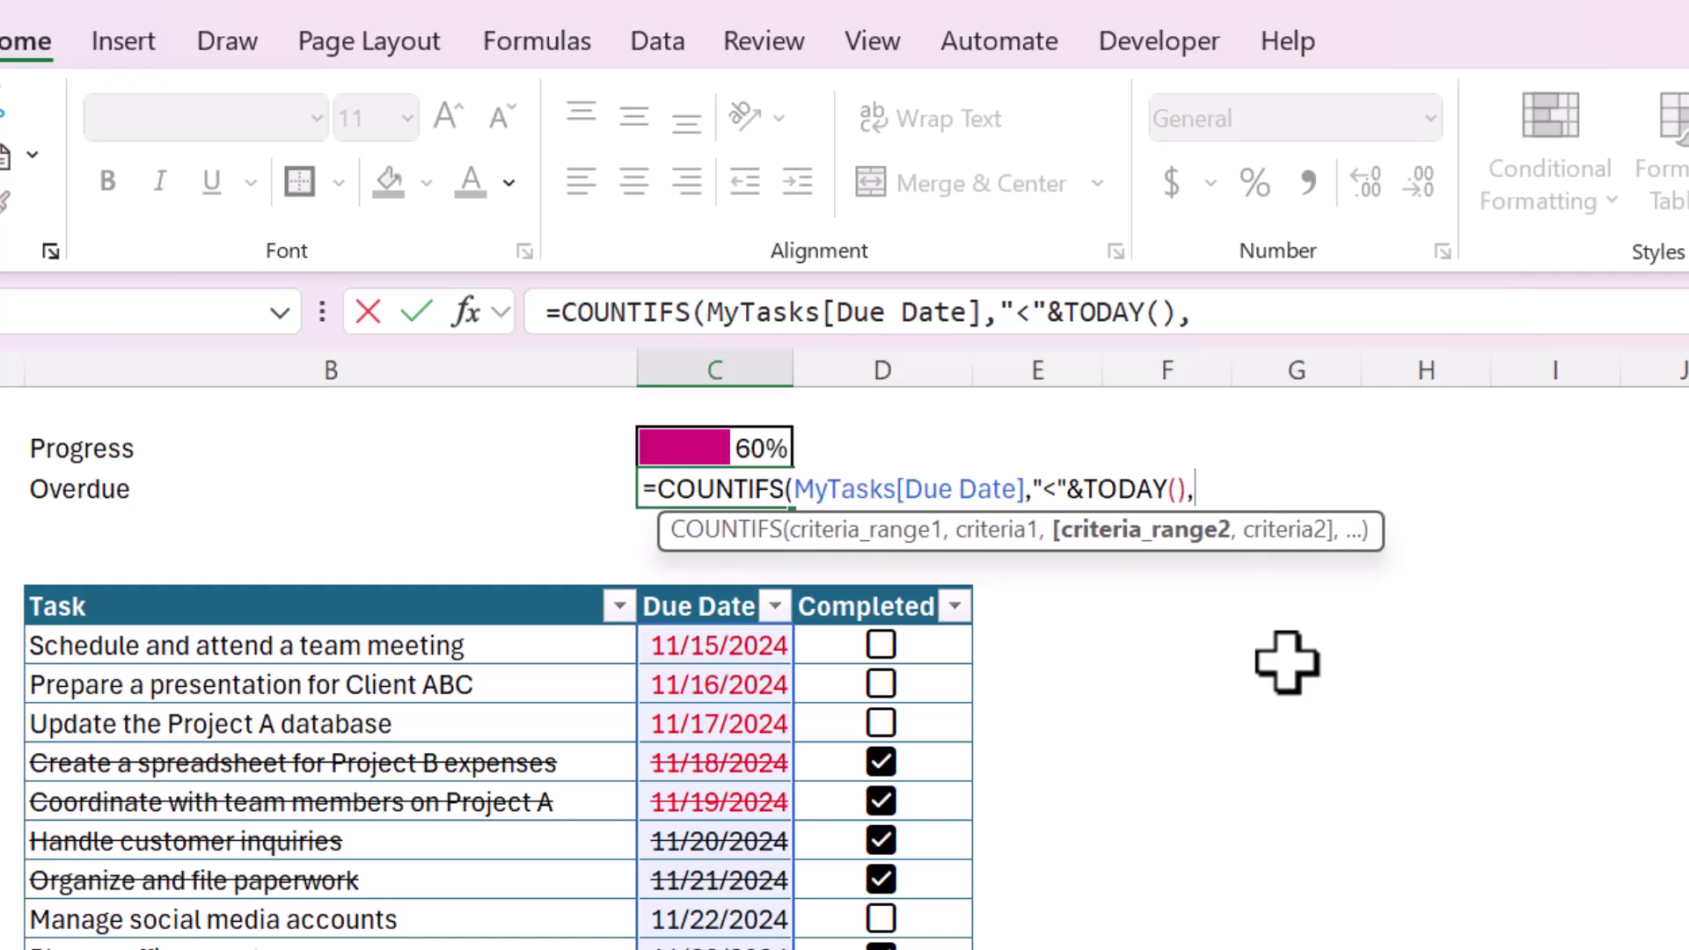
left_click(832, 567)
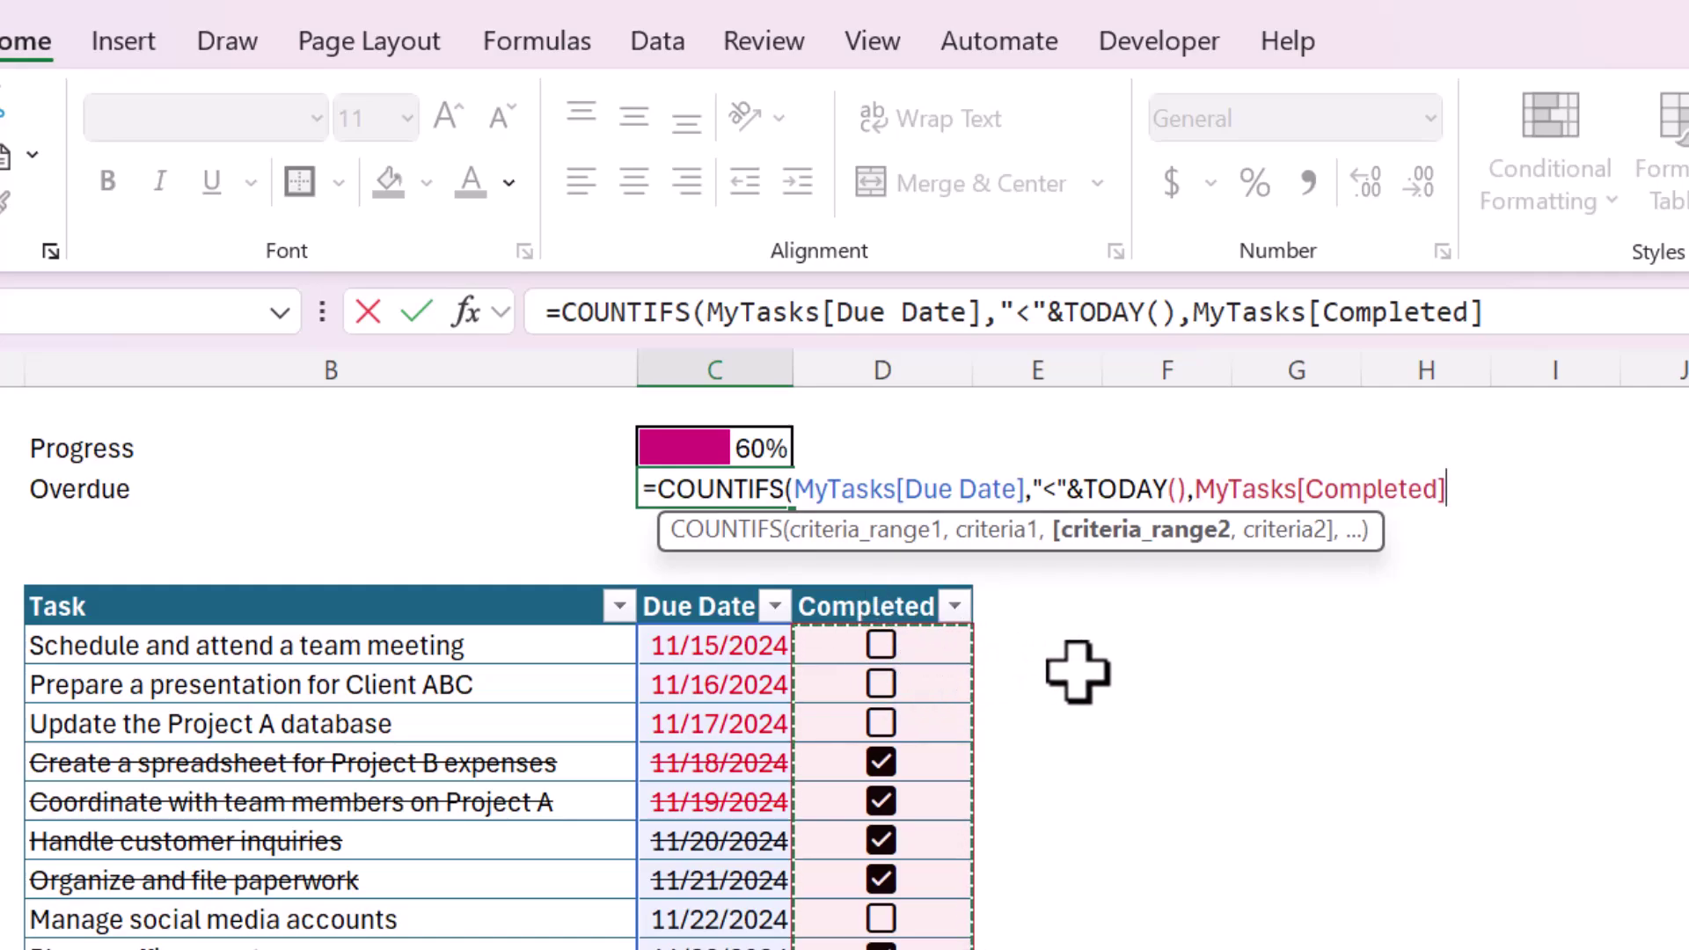
type(",")
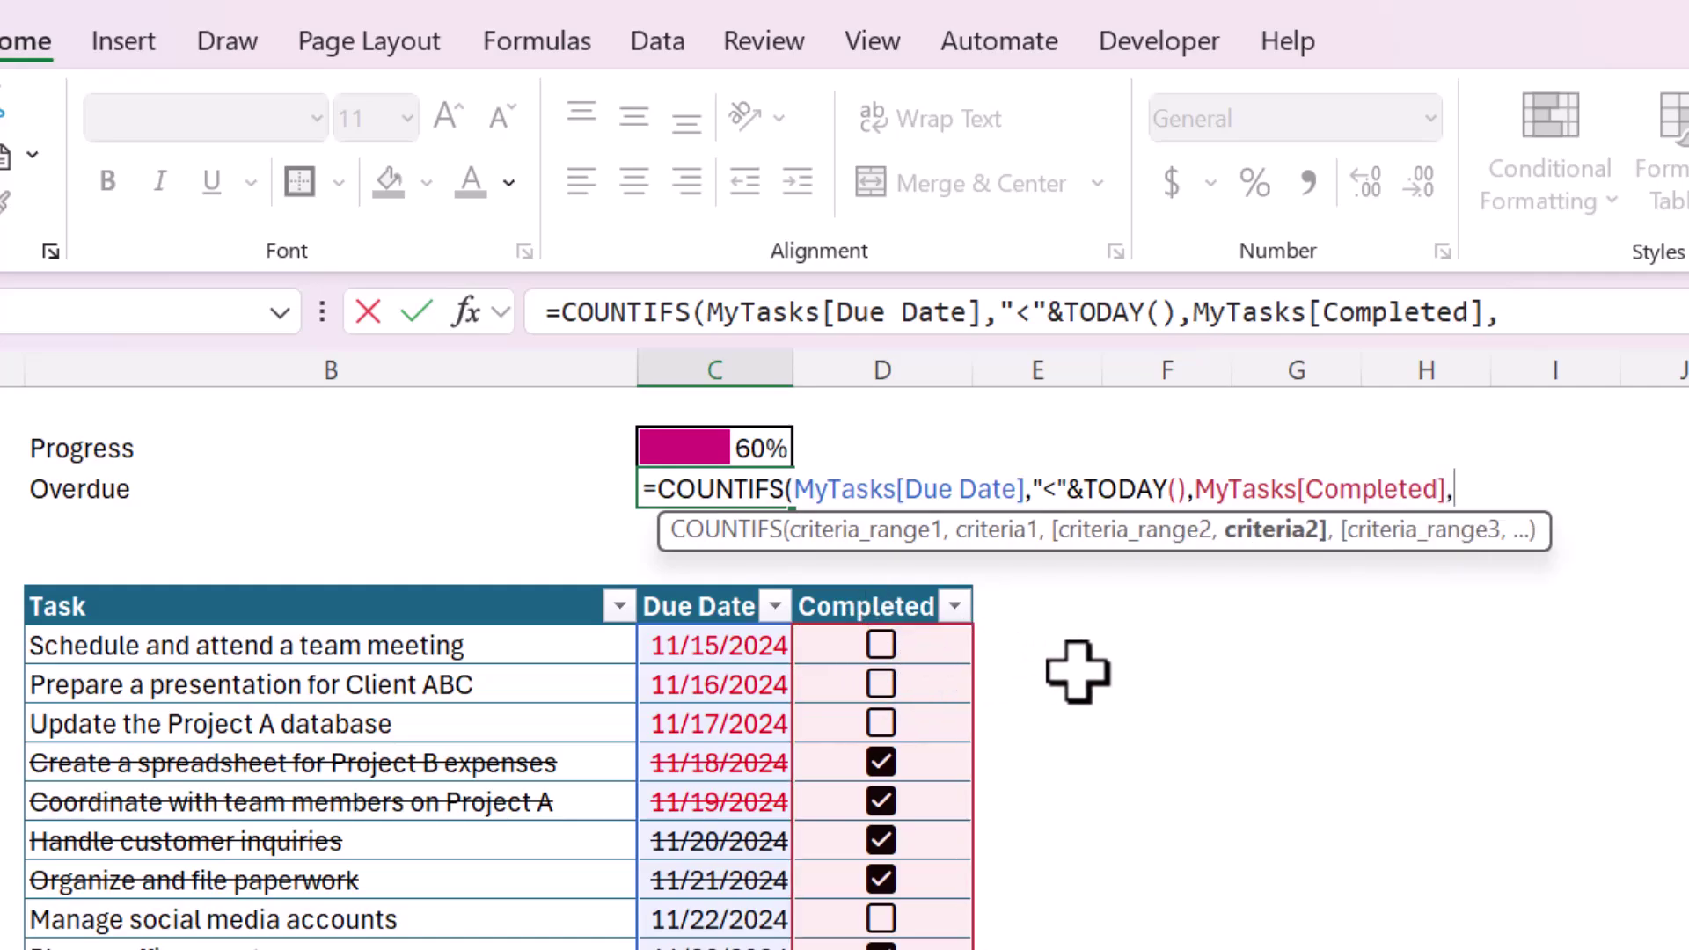
type("FALS")
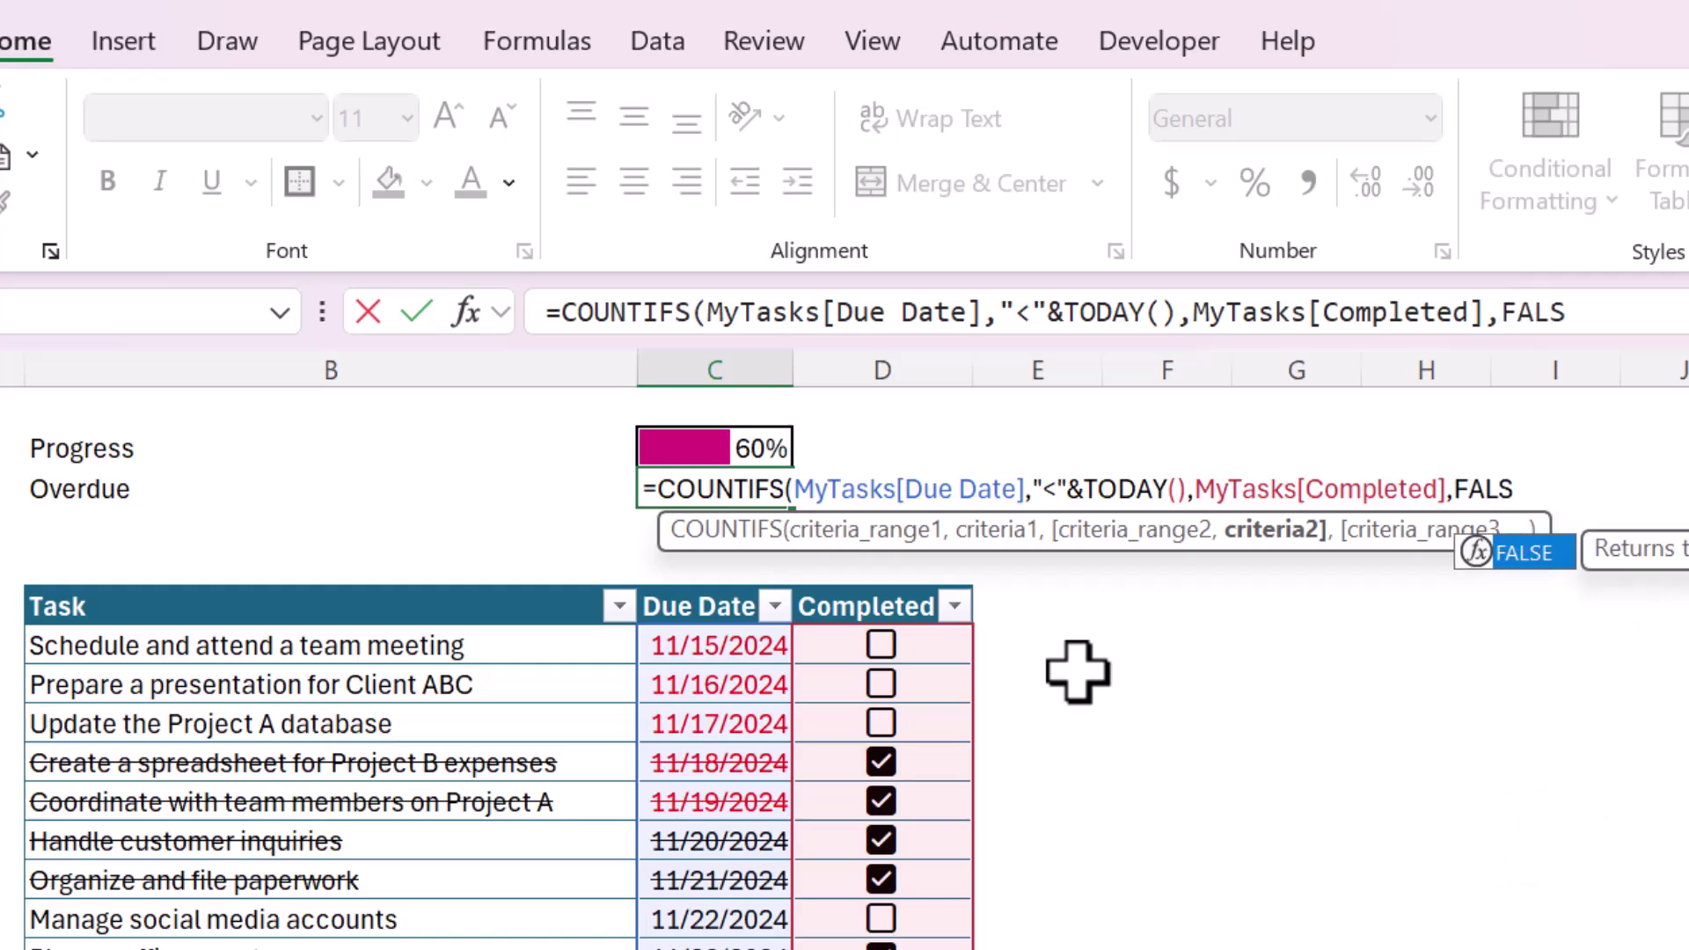
type("E)")
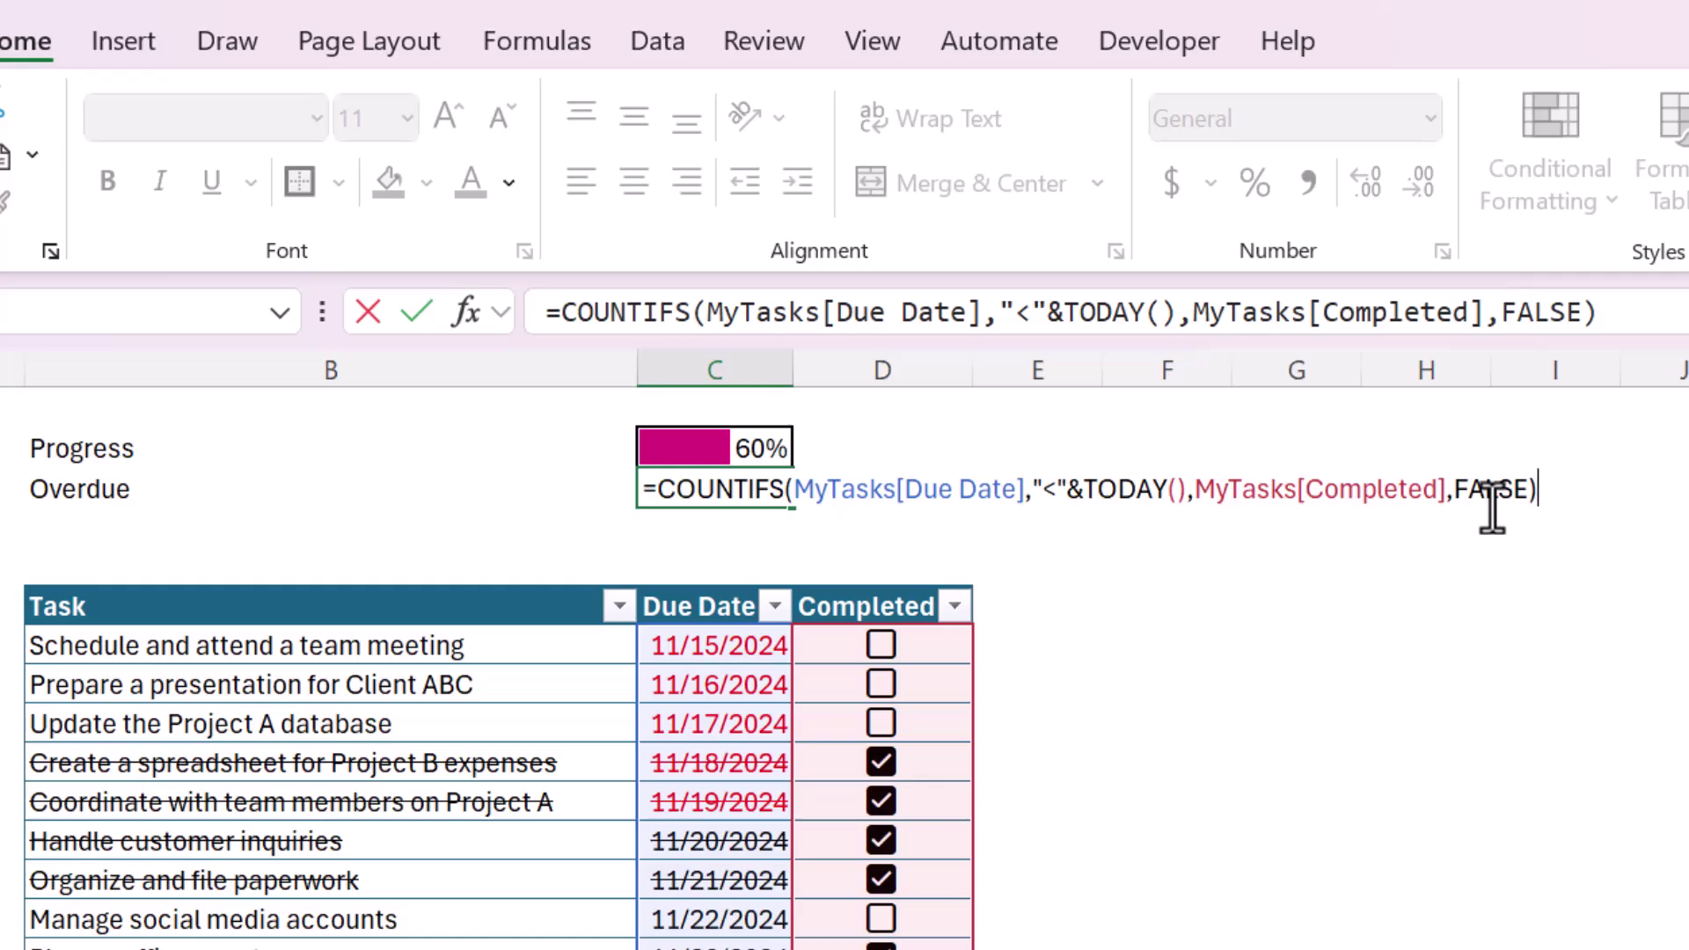
key("Return")
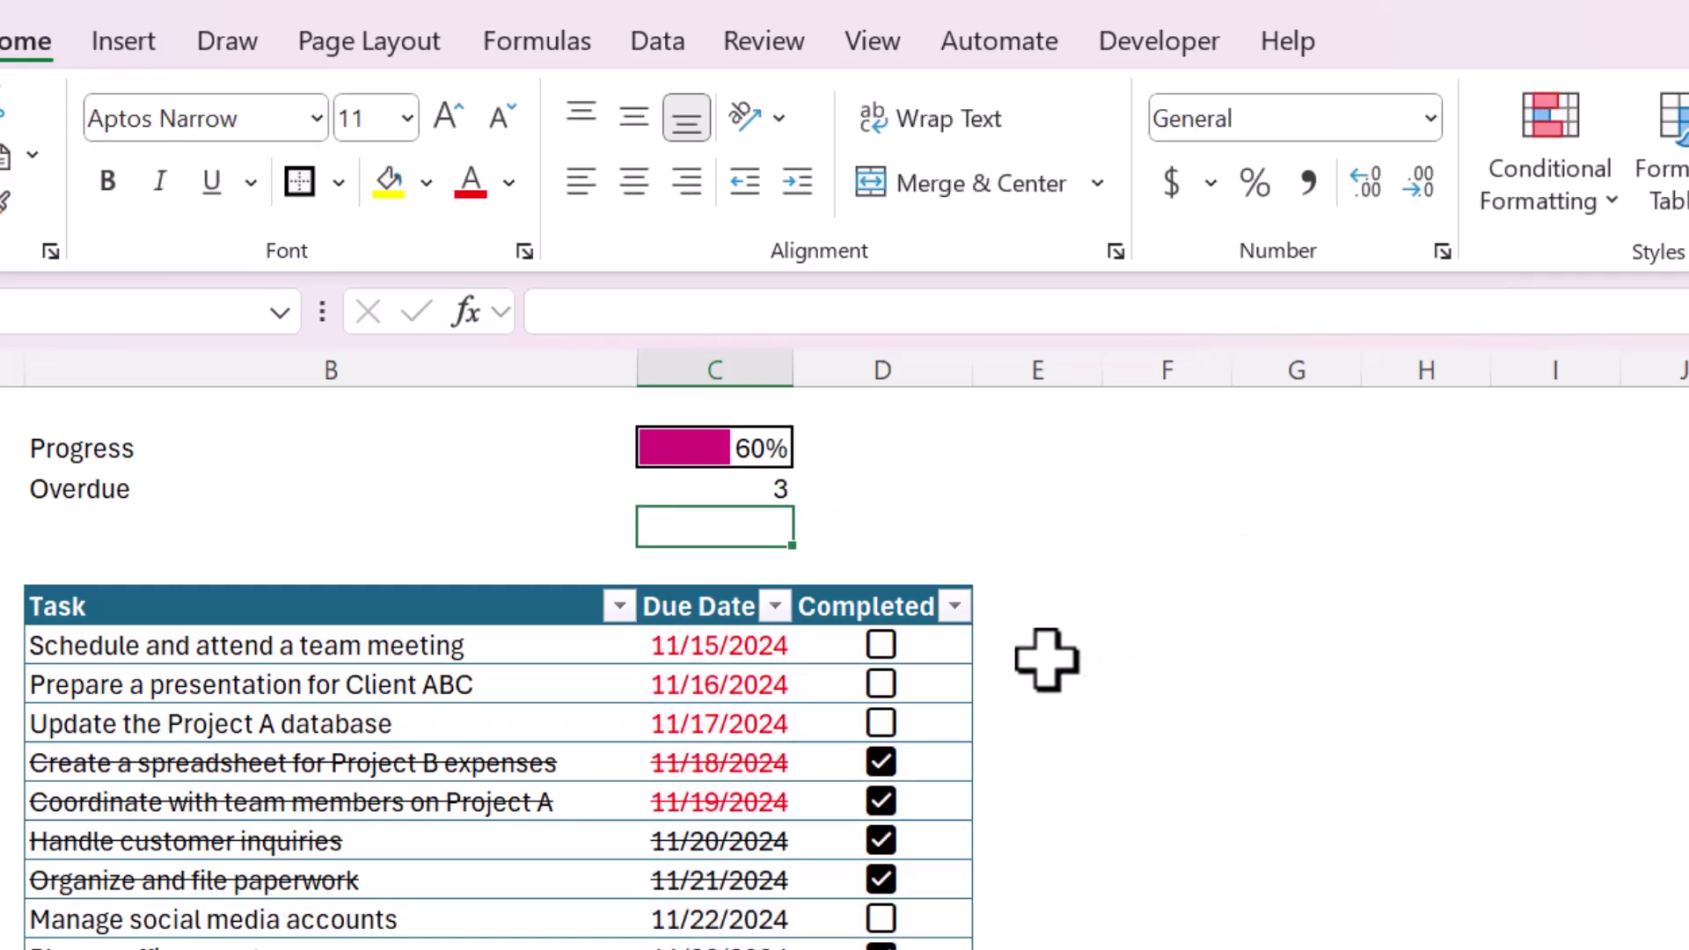
- Tick the team meeting and Client ABC presentation checkboxes so Progress shows 70% and Overdue 1
left_click_drag(716, 645, 689, 802)
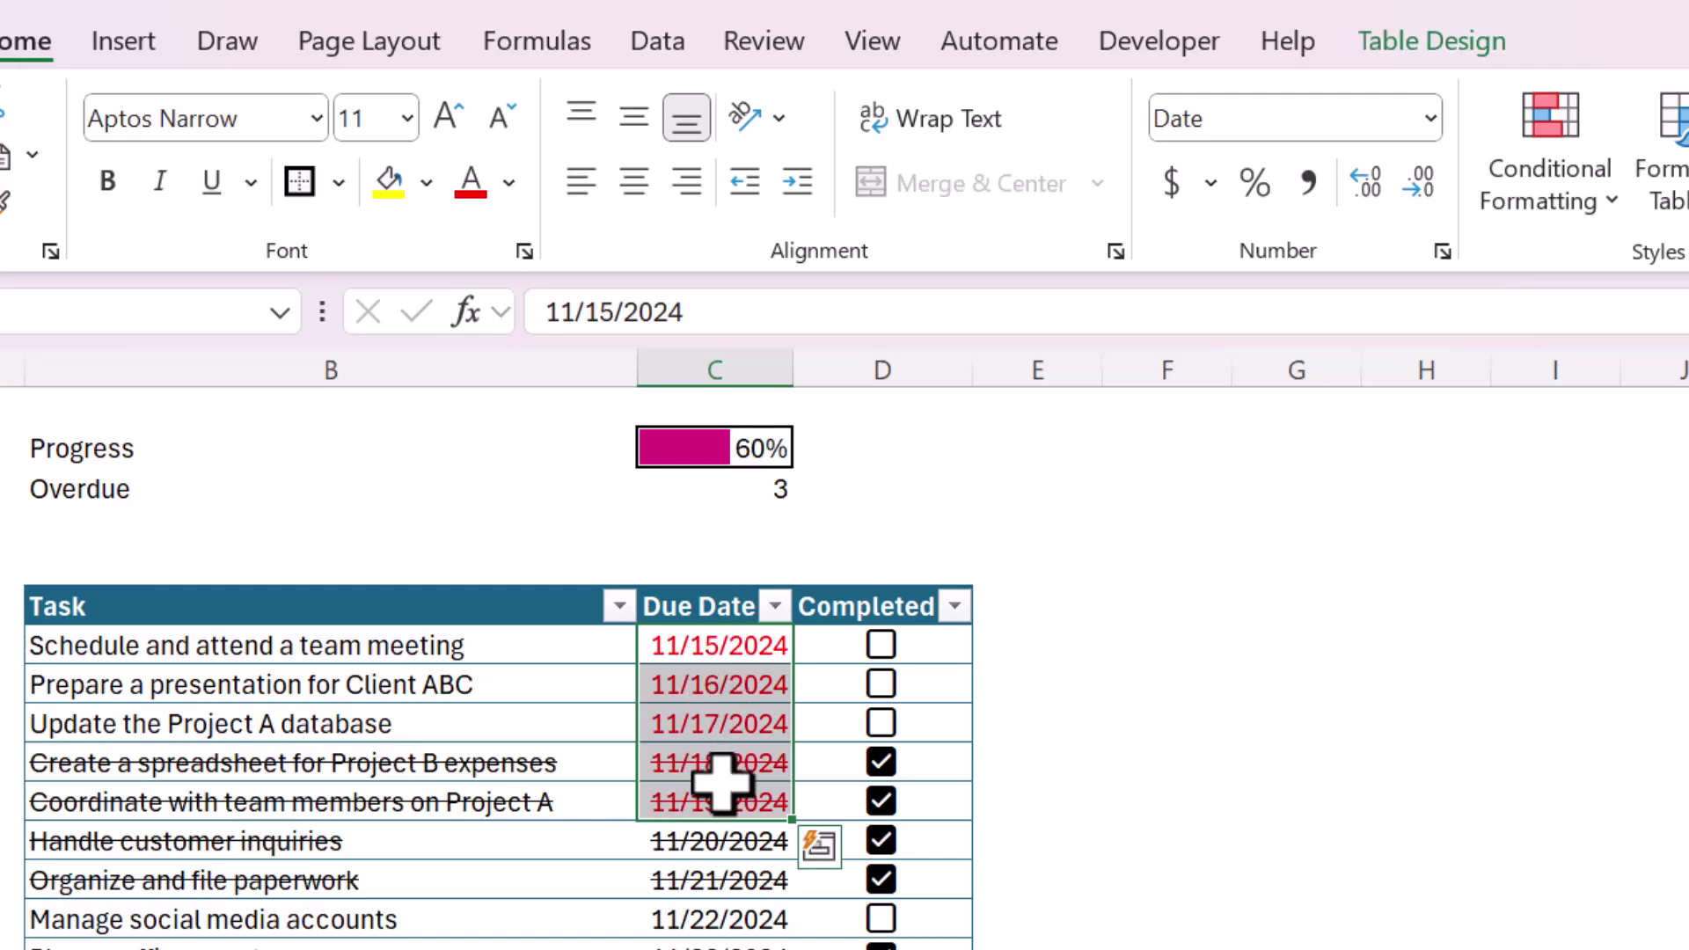
left_click(953, 727)
left_click_drag(952, 726, 957, 652)
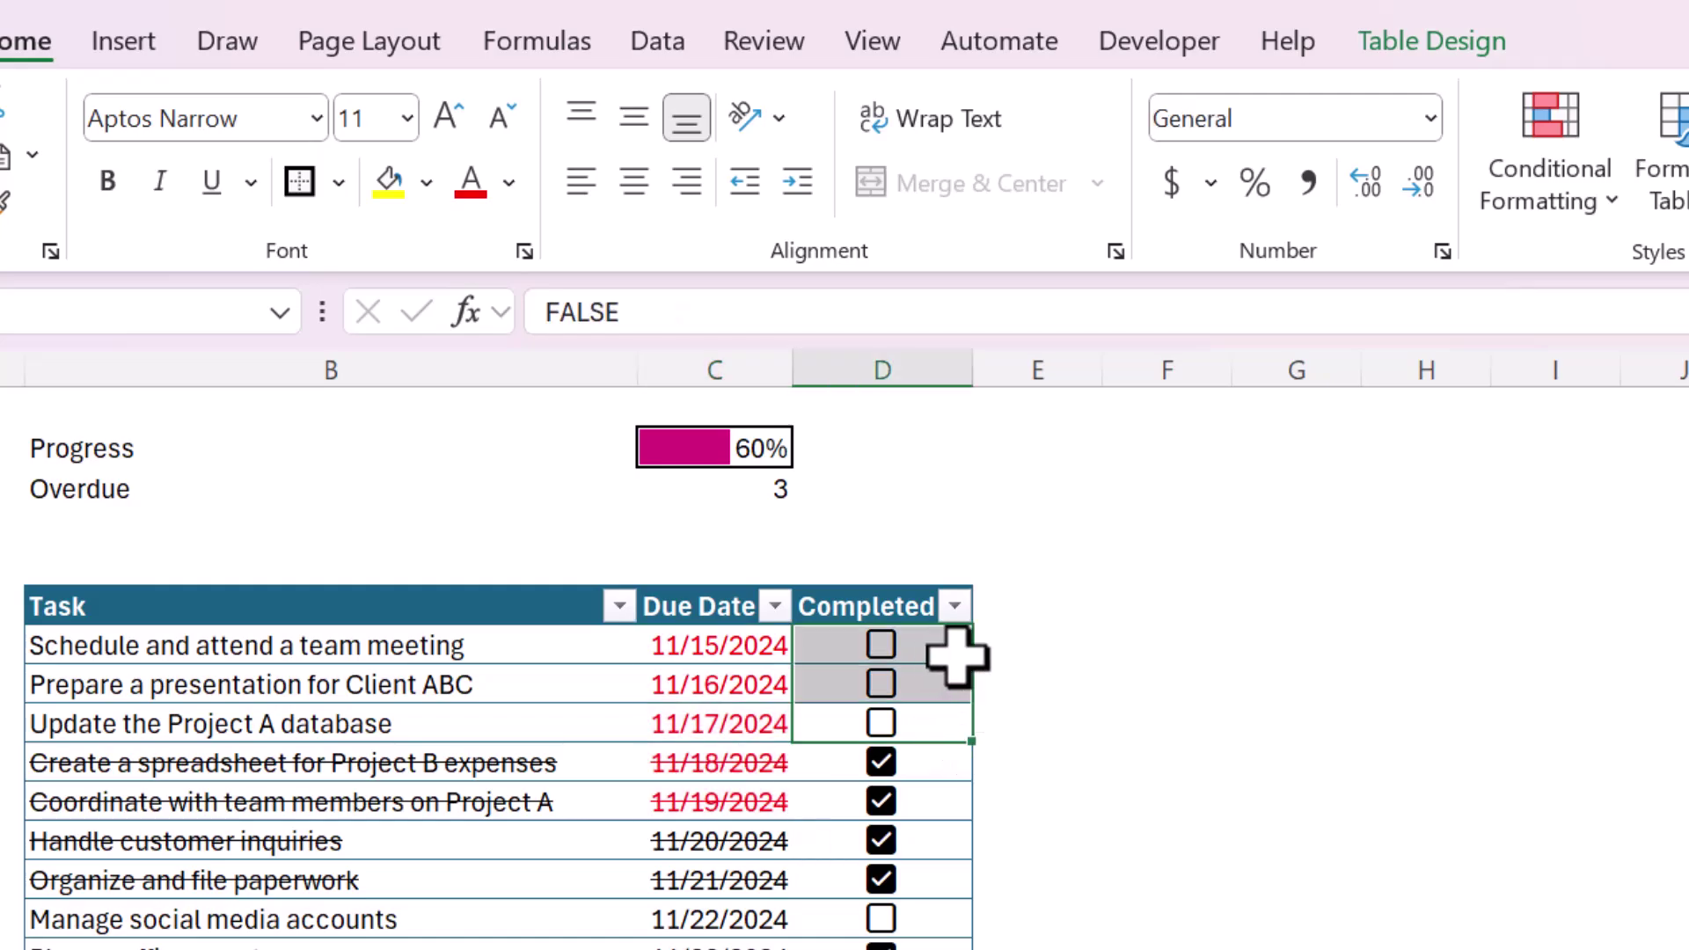
left_click(985, 691)
left_click(880, 645)
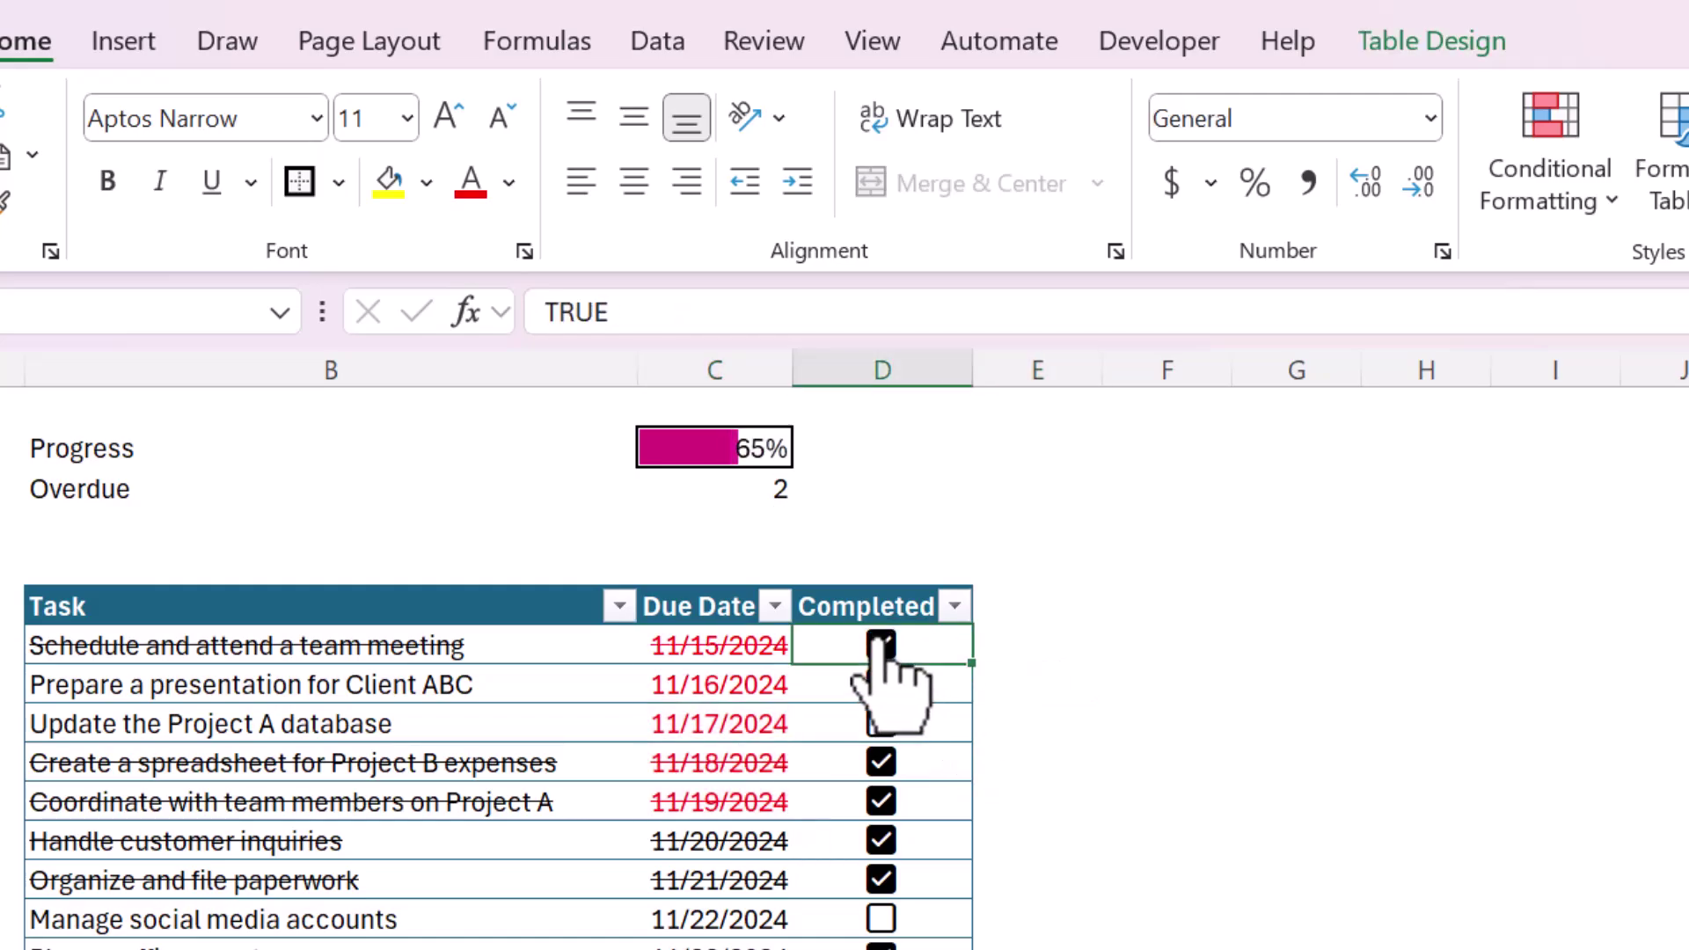
left_click(878, 682)
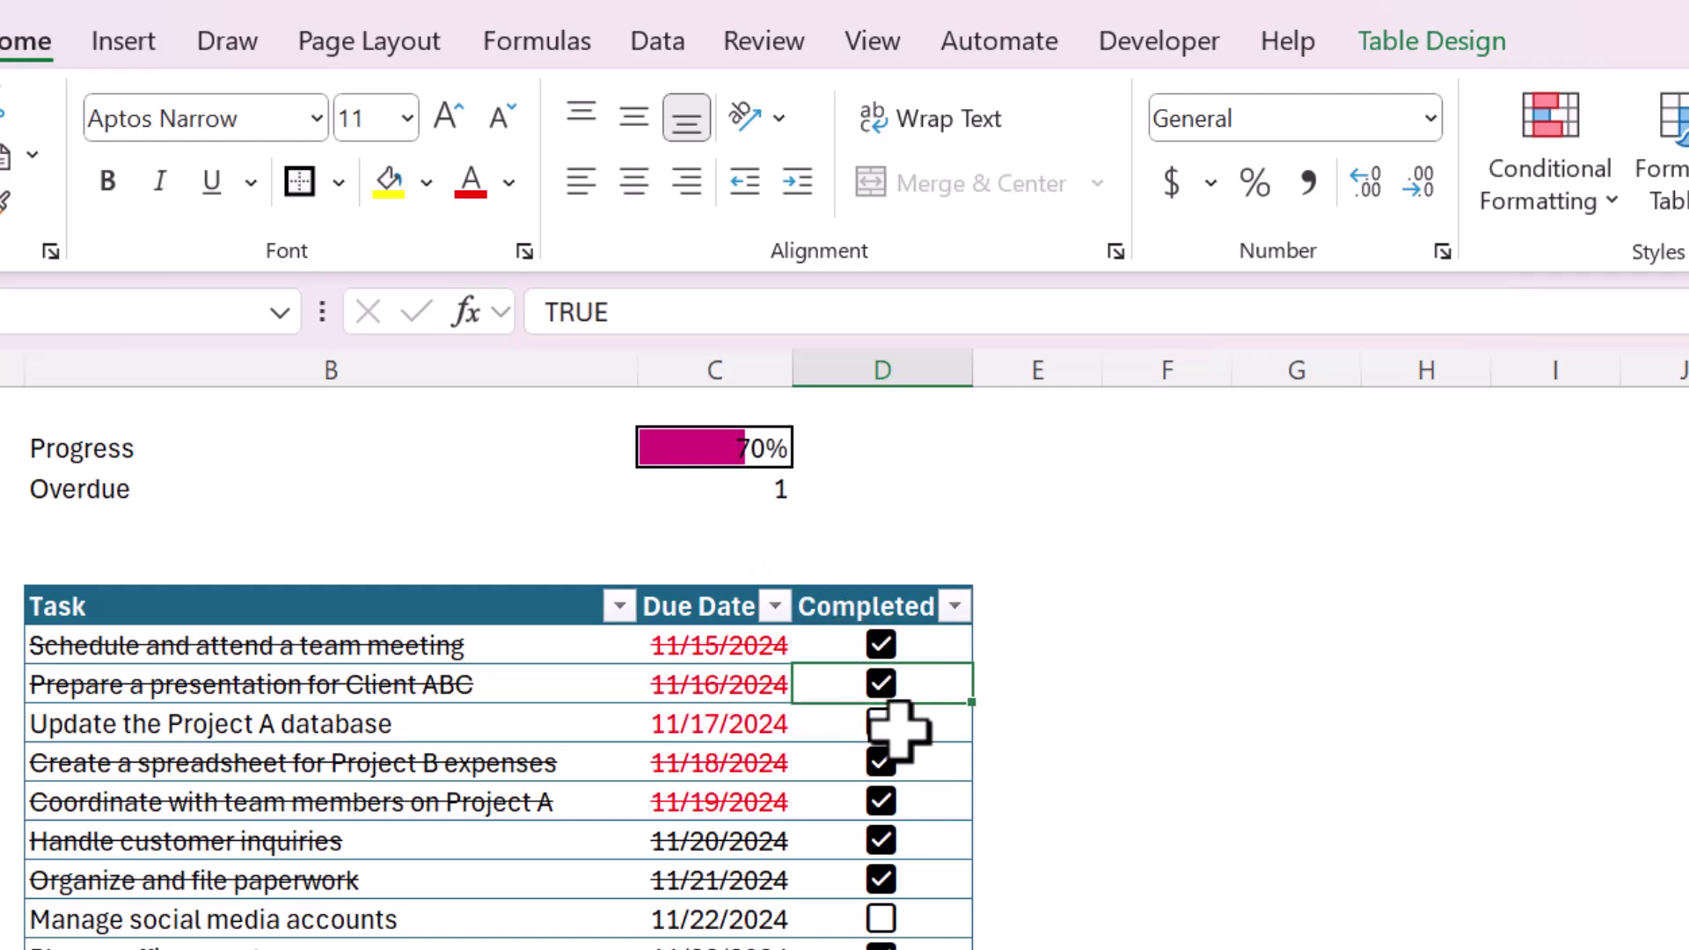